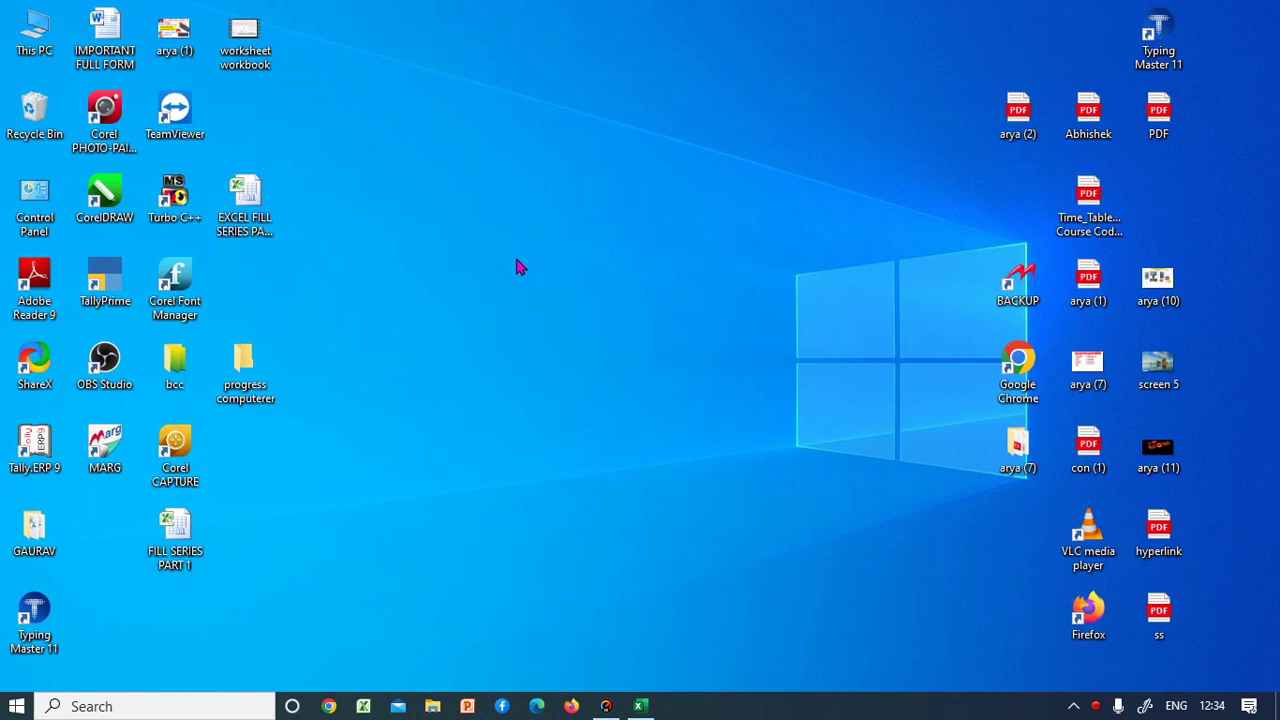
{"action": "right_click", "coordinate": [497, 248]}
{"action": "left_click", "coordinate": [531, 297]}
{"action": "right_click", "coordinate": [531, 300]}
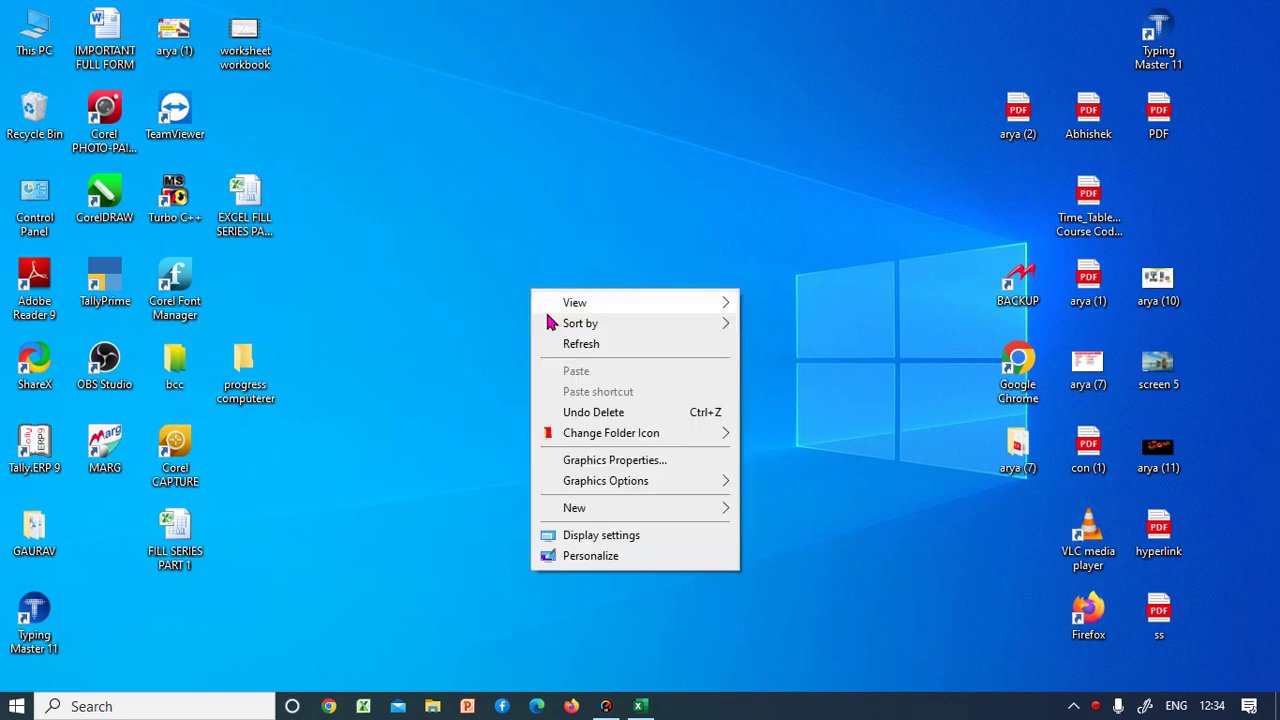
{"action": "left_click", "coordinate": [568, 349]}
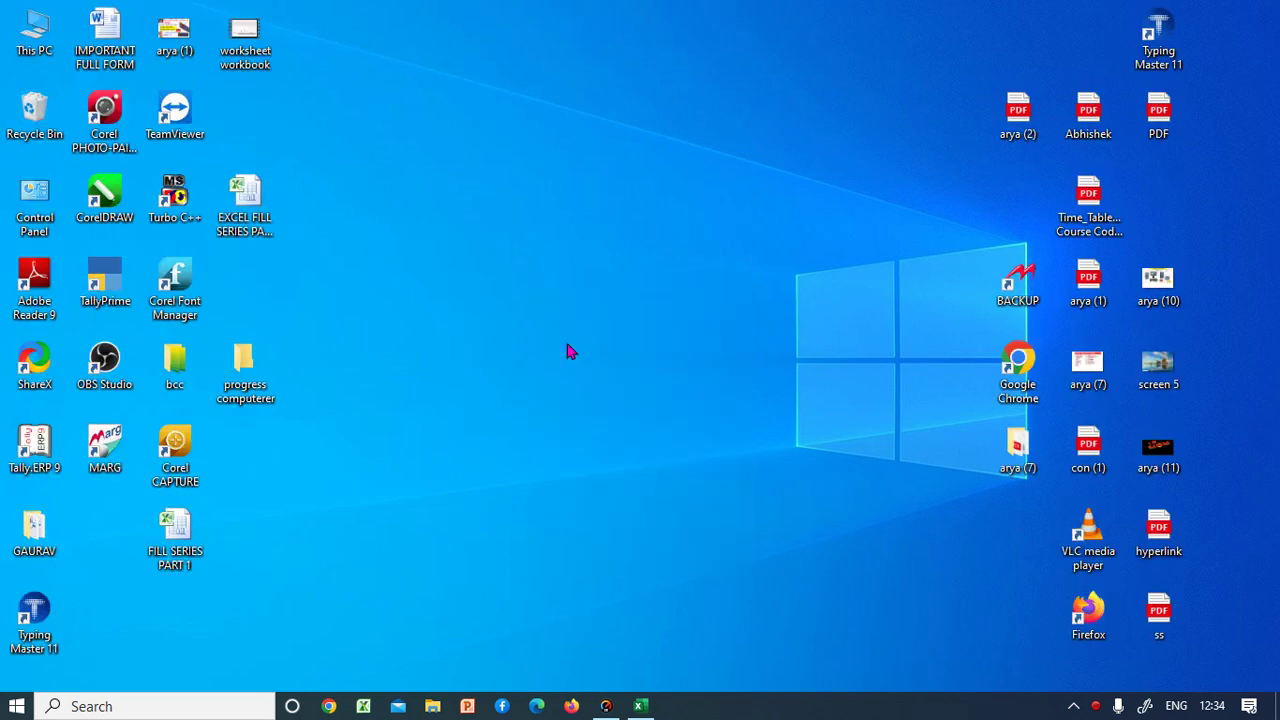
- Launch Excel, create a blank workbook and maximize its window
{"action": "key", "text": "super"}
{"action": "type", "text": "ex"}
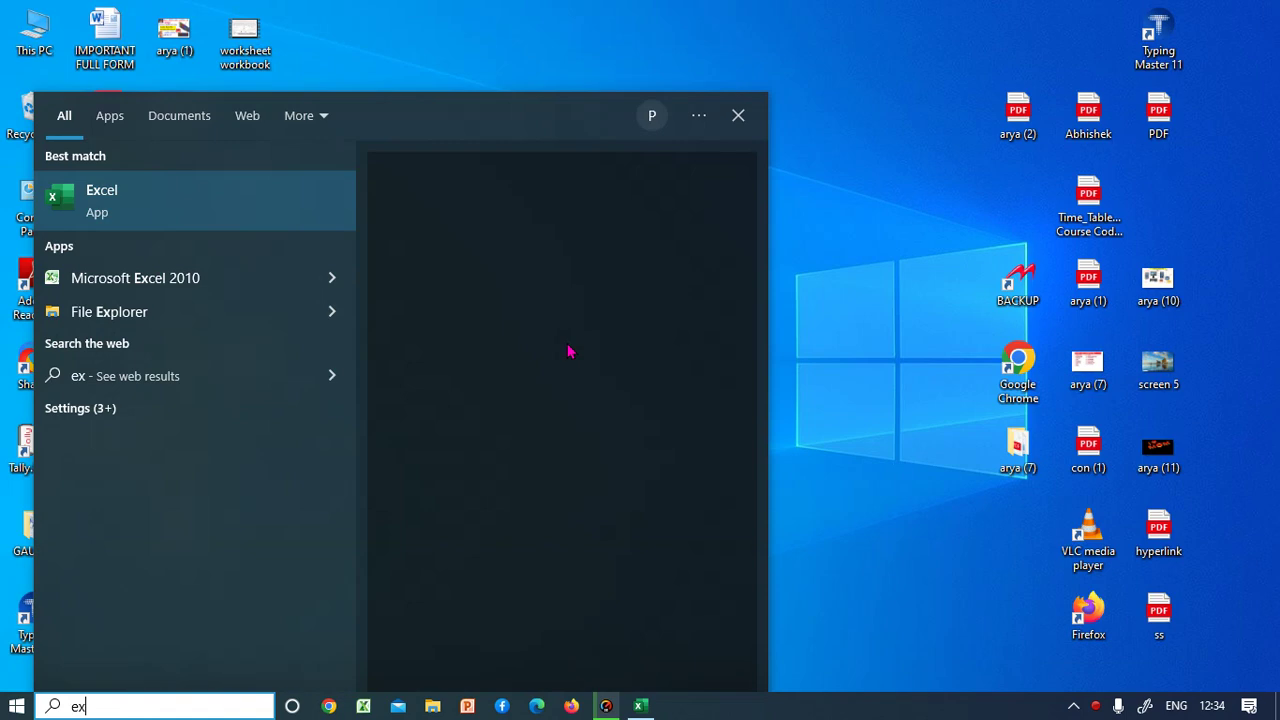
{"action": "key", "text": "Return"}
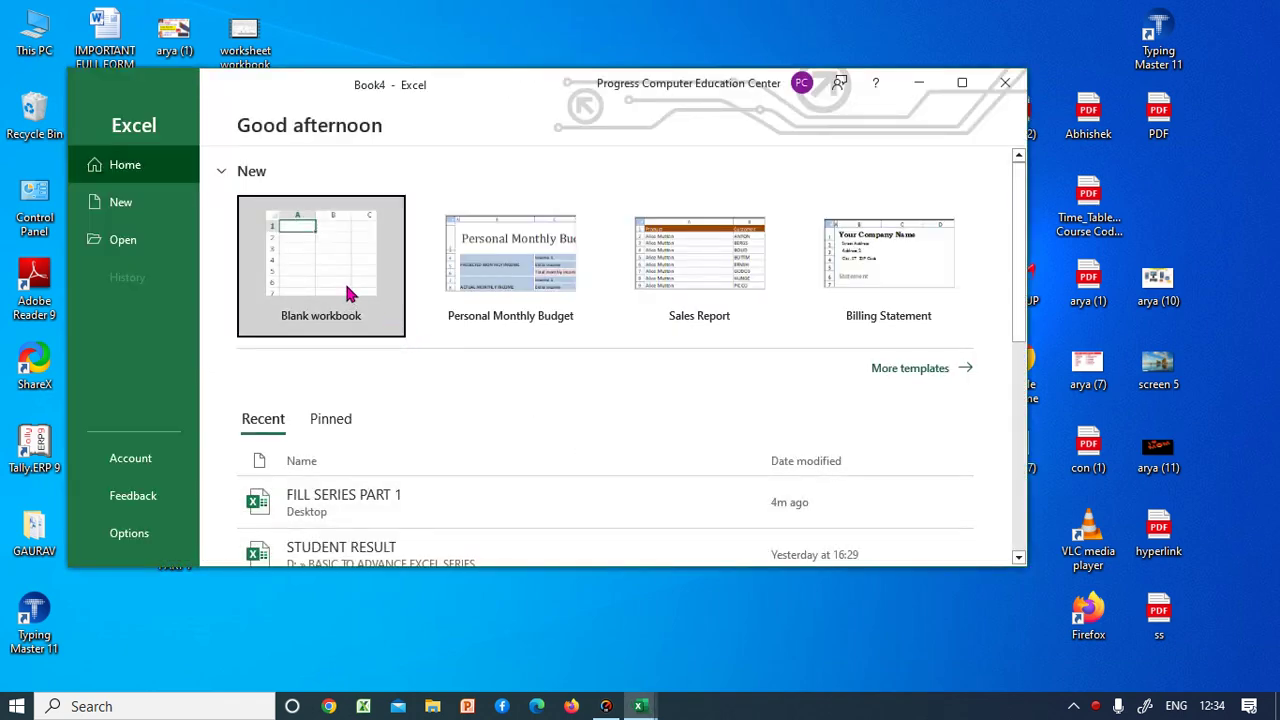
{"action": "left_click", "coordinate": [349, 293]}
{"action": "left_click", "coordinate": [962, 82]}
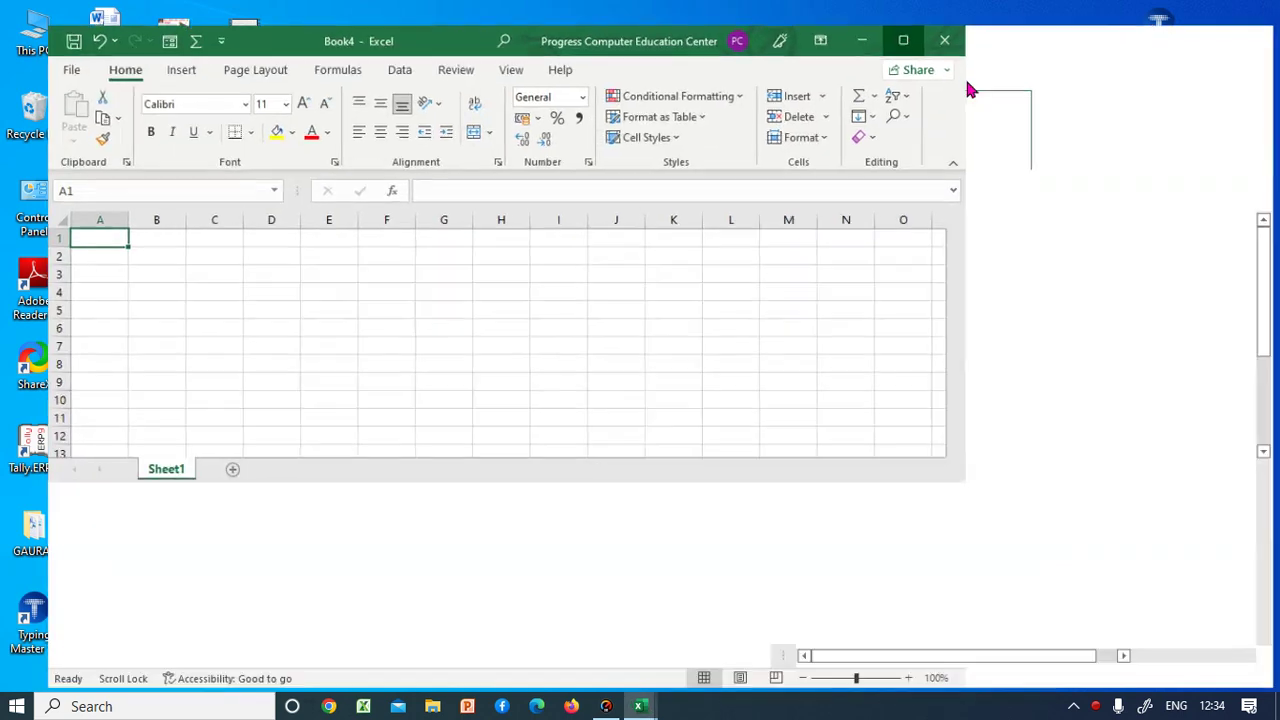
{"action": "left_click", "coordinate": [120, 228]}
{"action": "left_click", "coordinate": [252, 310]}
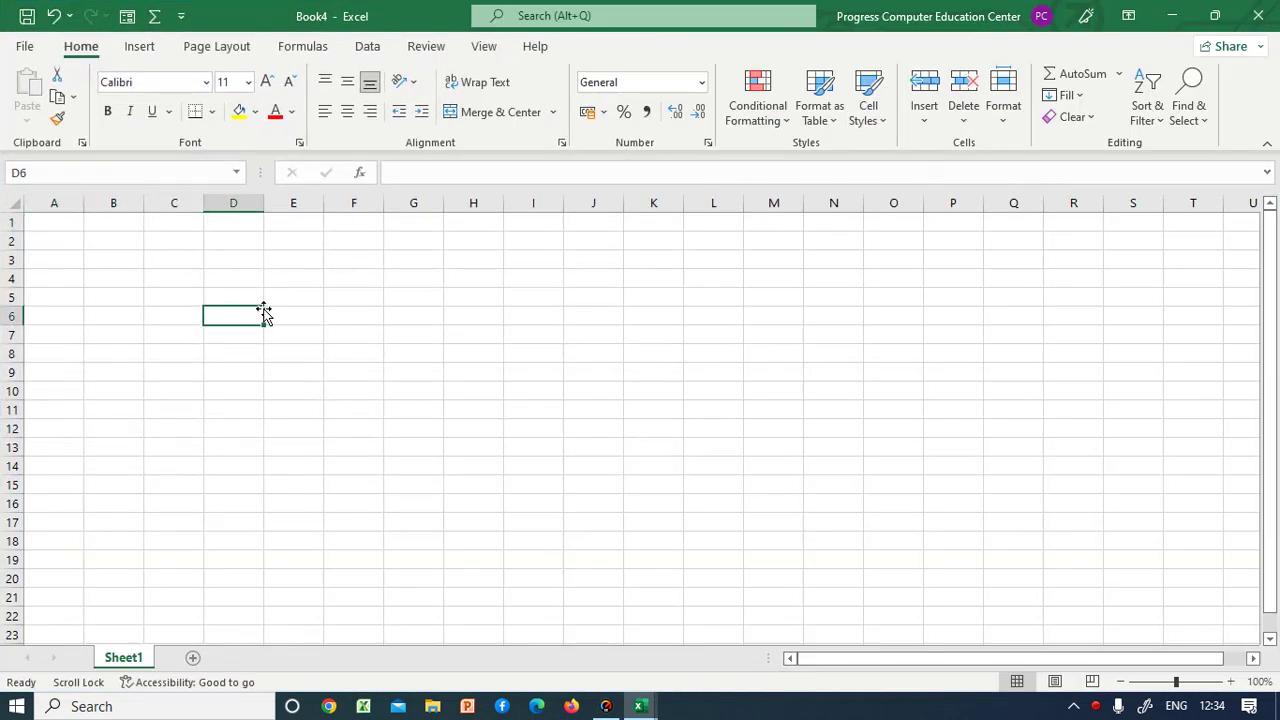
{"action": "left_click", "coordinate": [315, 316]}
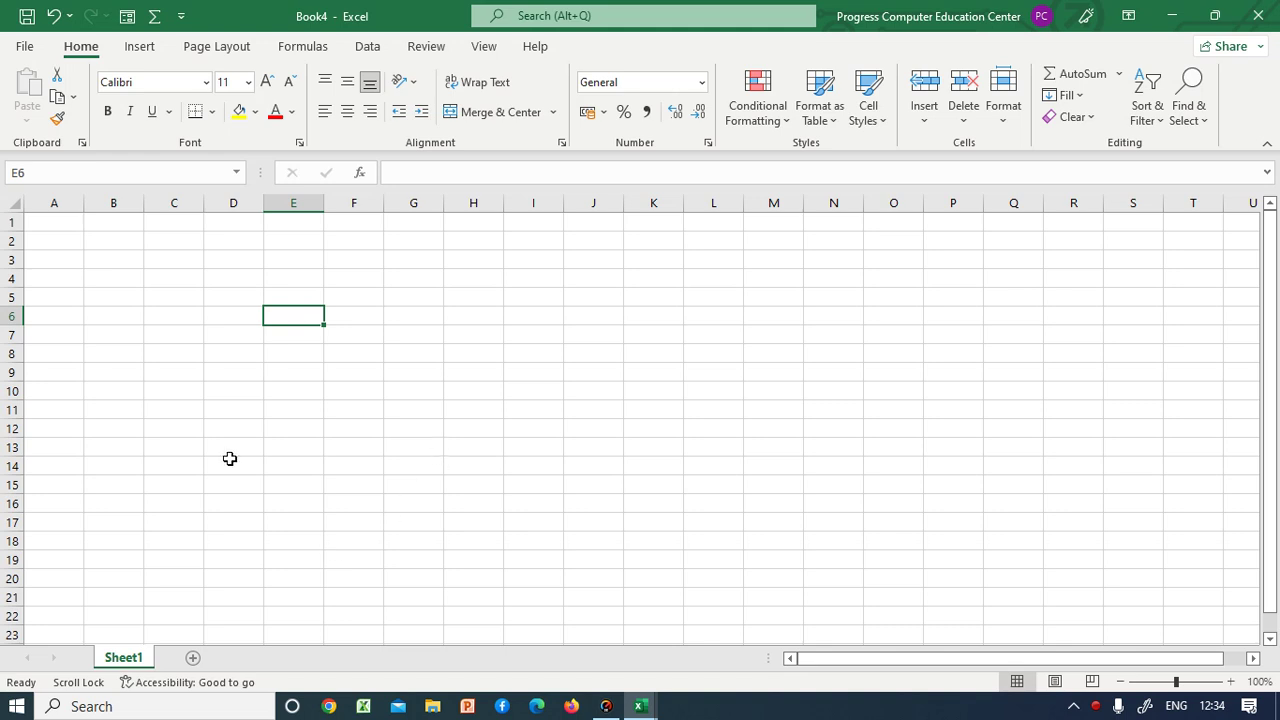
{"action": "left_click_drag", "start_coordinate": [55, 222], "coordinate": [107, 327]}
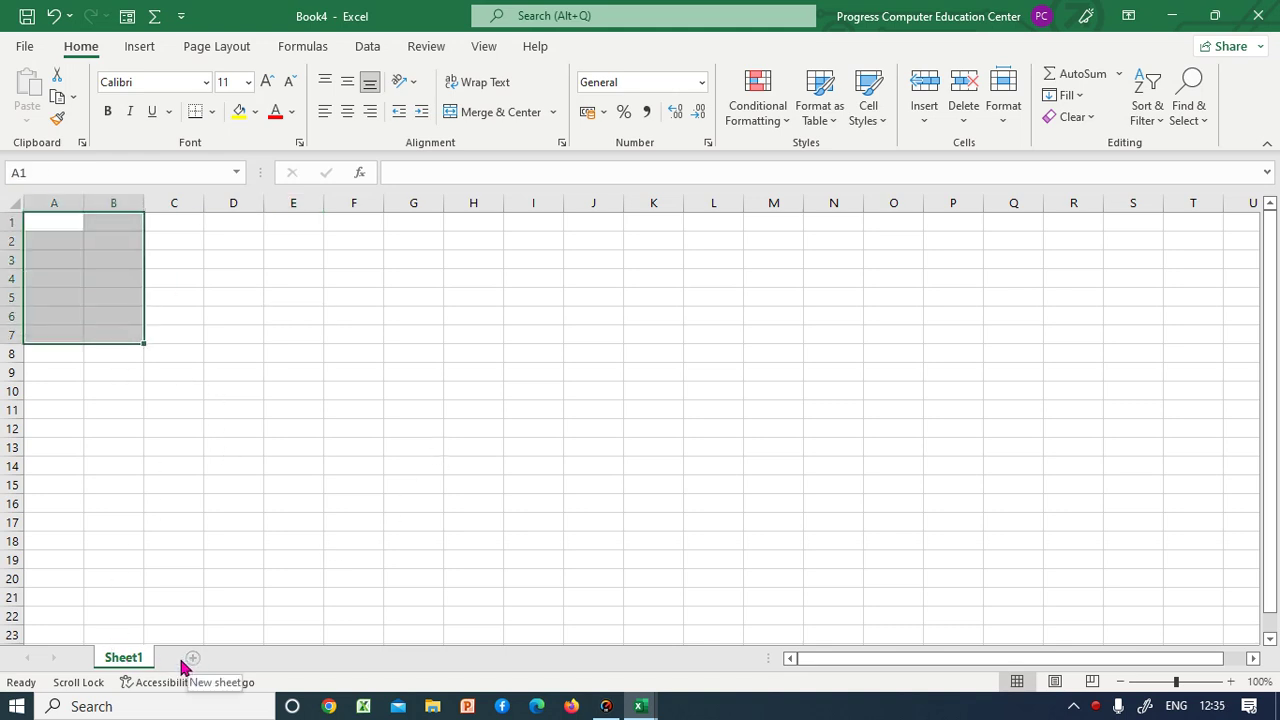
{"action": "left_click", "coordinate": [150, 450]}
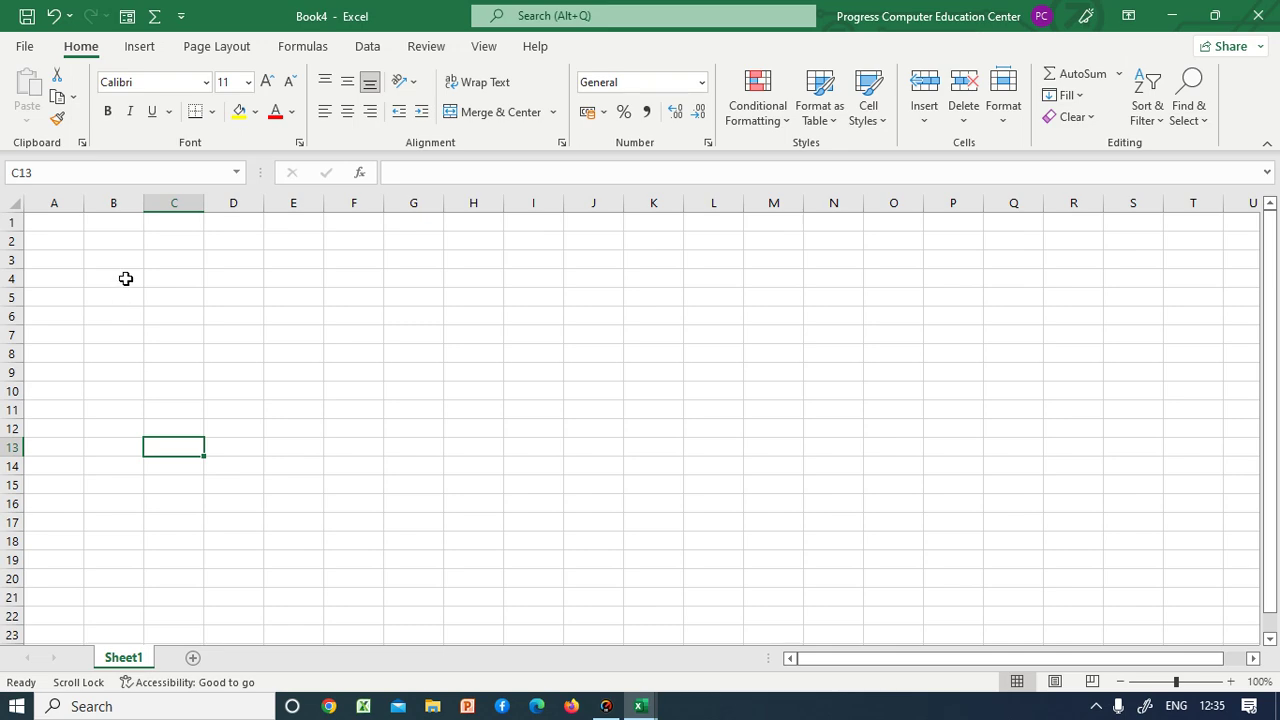
{"action": "double_click", "coordinate": [150, 314]}
{"action": "left_click", "coordinate": [62, 266]}
{"action": "left_click_drag", "start_coordinate": [58, 224], "coordinate": [70, 232]}
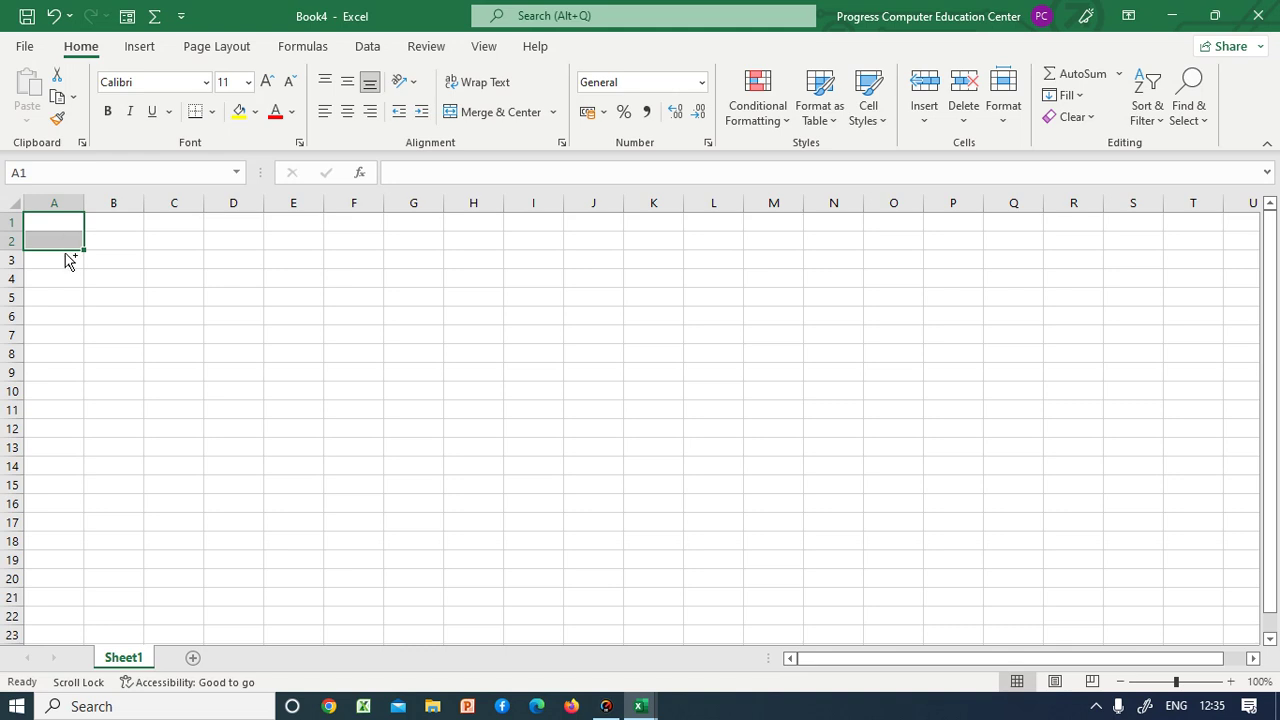
- Set the worksheet zoom to 220% and select cell A1
{"action": "scroll", "coordinate": [86, 280], "scroll_direction": "up", "scroll_amount": 13}
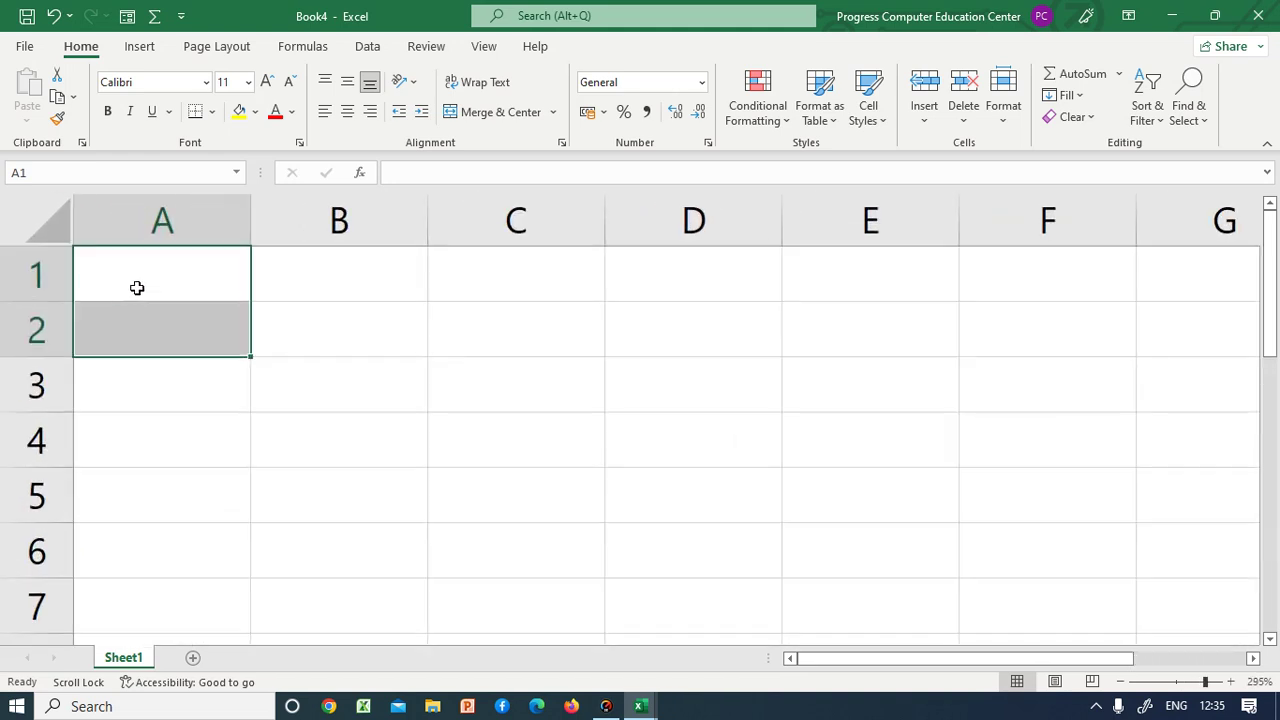
{"action": "scroll", "coordinate": [138, 287], "scroll_direction": "down", "scroll_amount": 2}
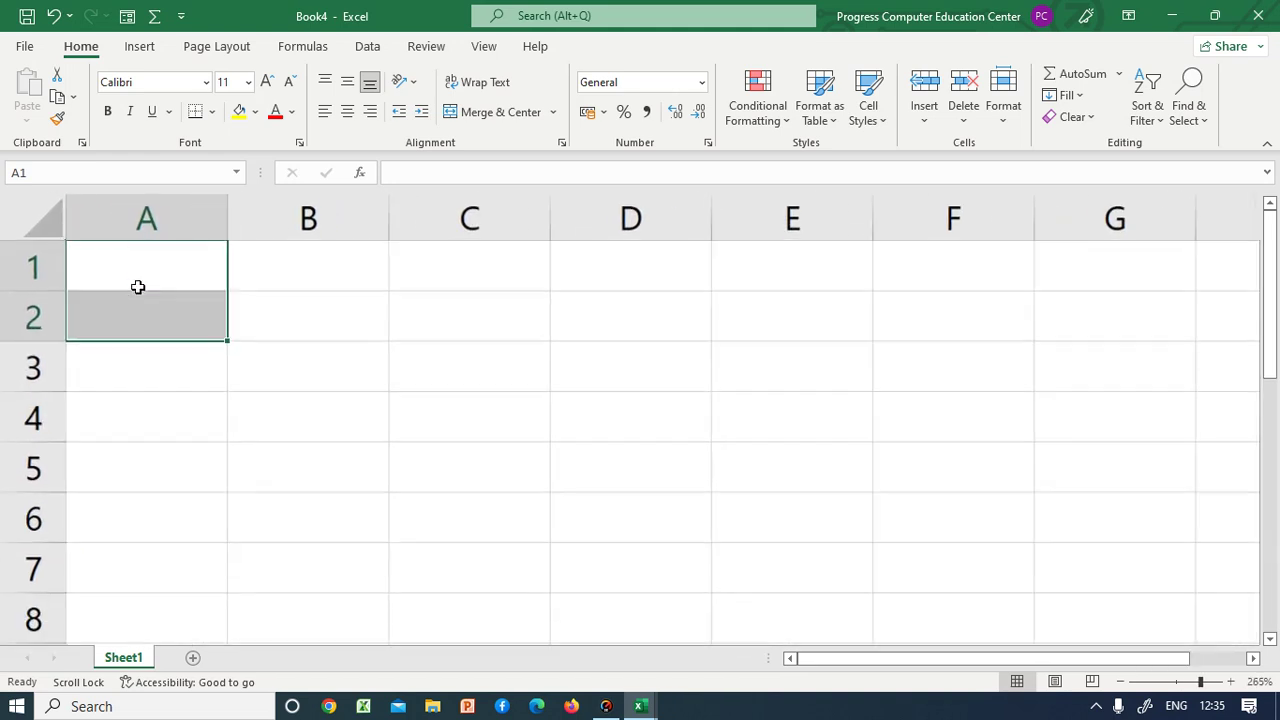
{"action": "left_click", "coordinate": [1119, 681]}
{"action": "left_click", "coordinate": [1119, 681]}
{"action": "left_click", "coordinate": [1119, 681]}
{"action": "left_click", "coordinate": [1119, 681]}
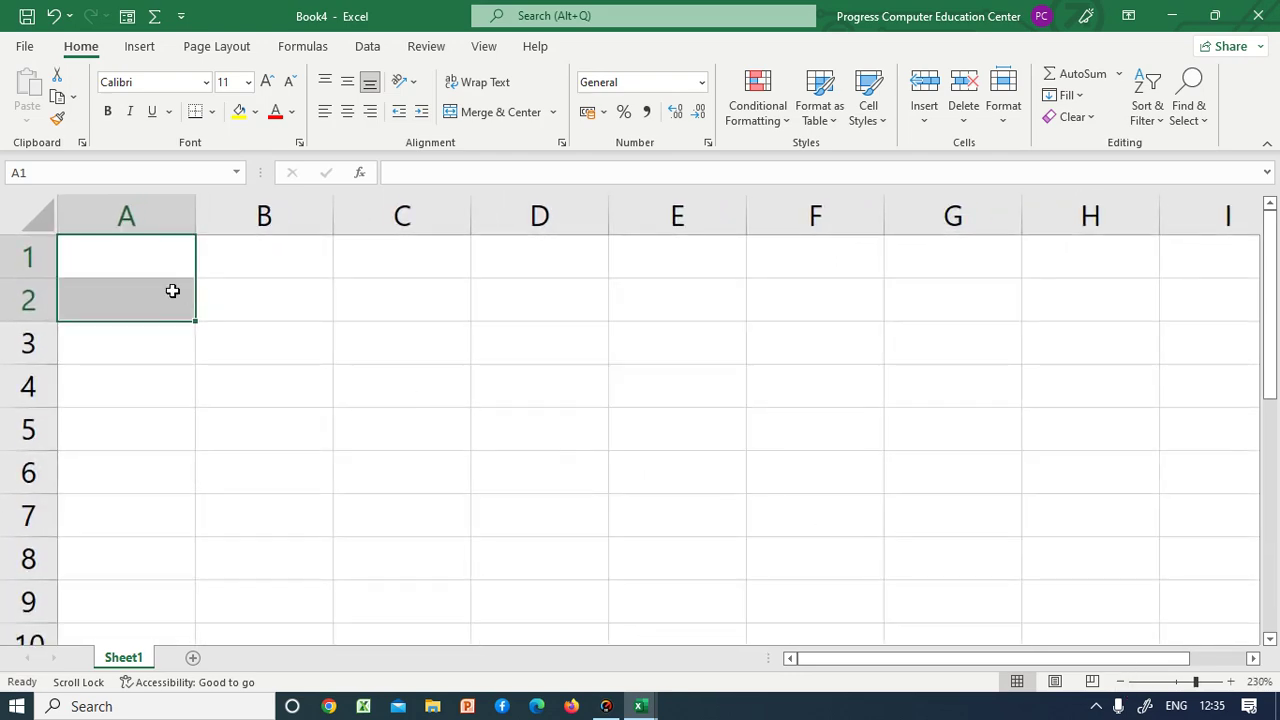
{"action": "left_click", "coordinate": [136, 266]}
{"action": "left_click", "coordinate": [1122, 682]}
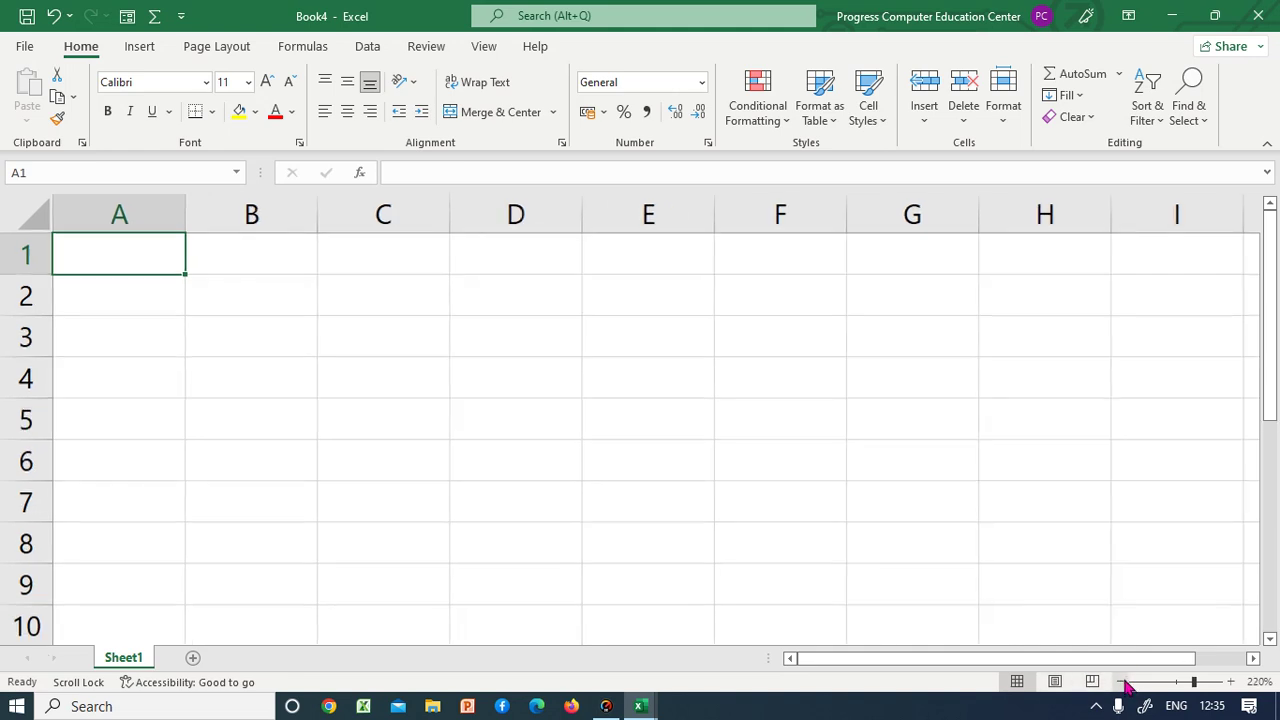
- Enter the numbers 1, 2, 3, 4, 5 and 7 down column A in cells A1 to A6
{"action": "double_click", "coordinate": [133, 253]}
{"action": "type", "text": "1"}
{"action": "key", "text": "Return"}
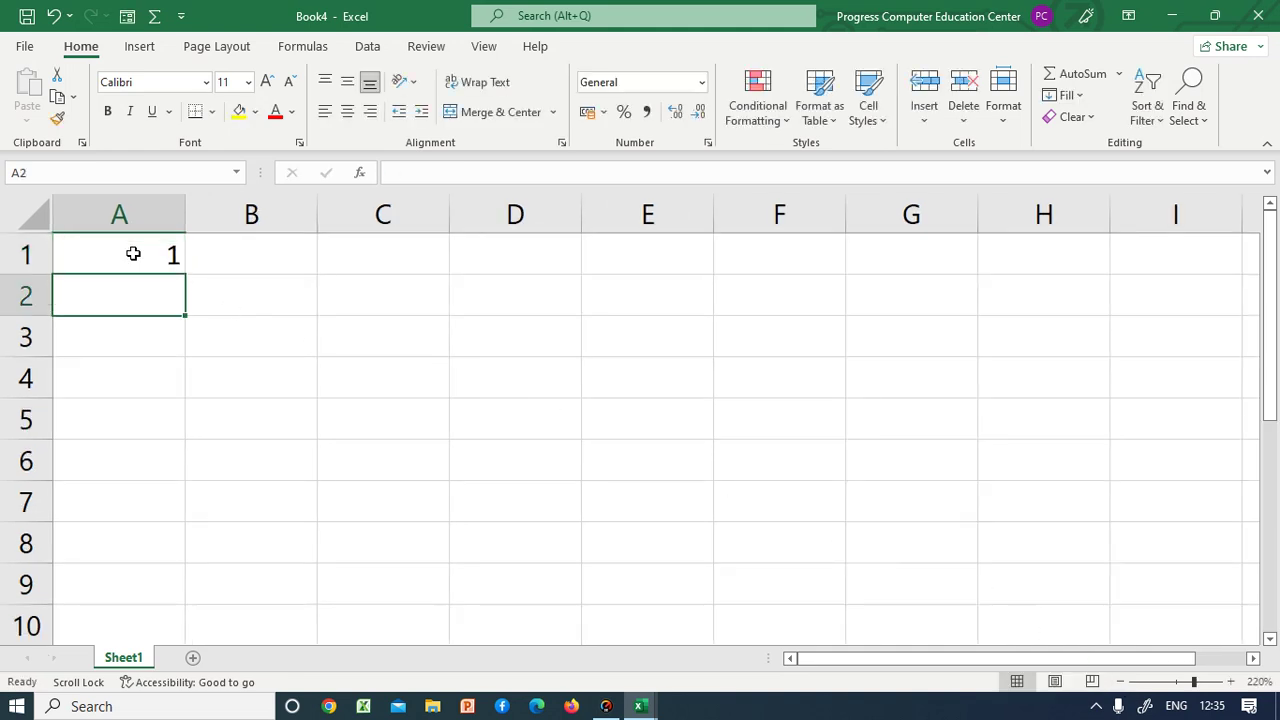
{"action": "type", "text": "2"}
{"action": "key", "text": "Return"}
{"action": "type", "text": "3"}
{"action": "key", "text": "Return"}
{"action": "type", "text": "4"}
{"action": "key", "text": "Return"}
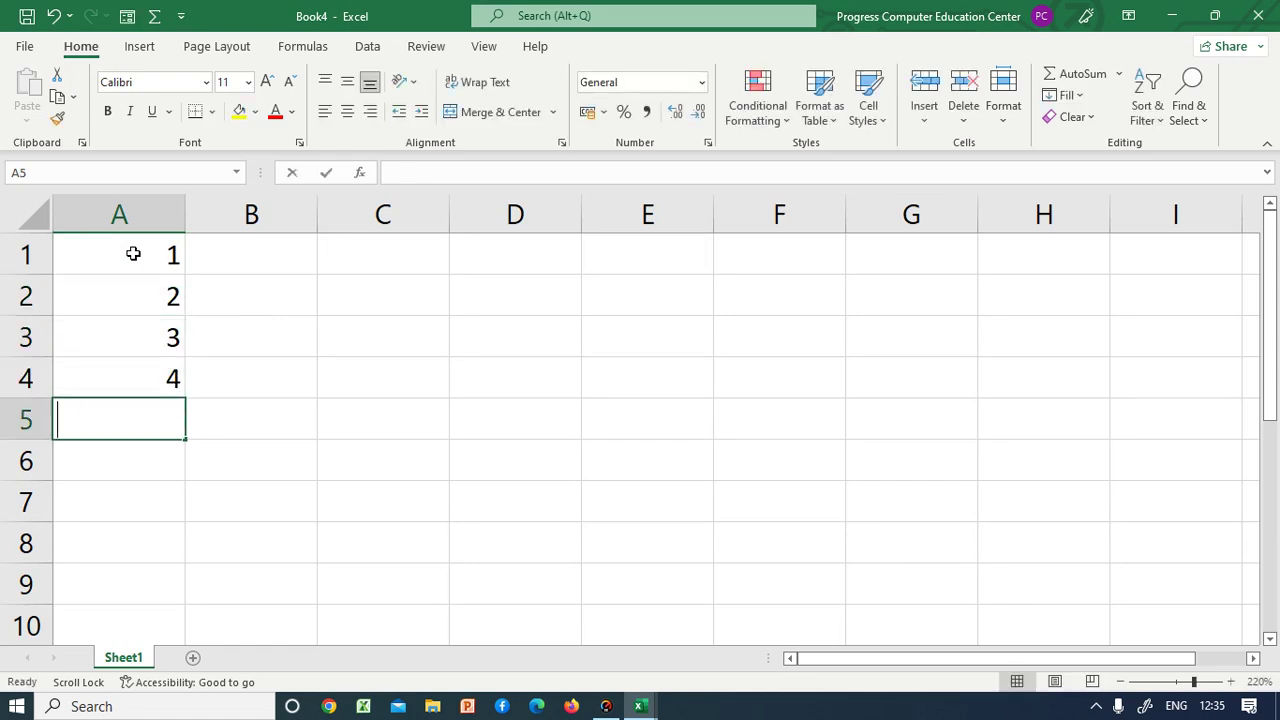
{"action": "type", "text": "5"}
{"action": "key", "text": "Return"}
{"action": "type", "text": "7"}
{"action": "key", "text": "Return"}
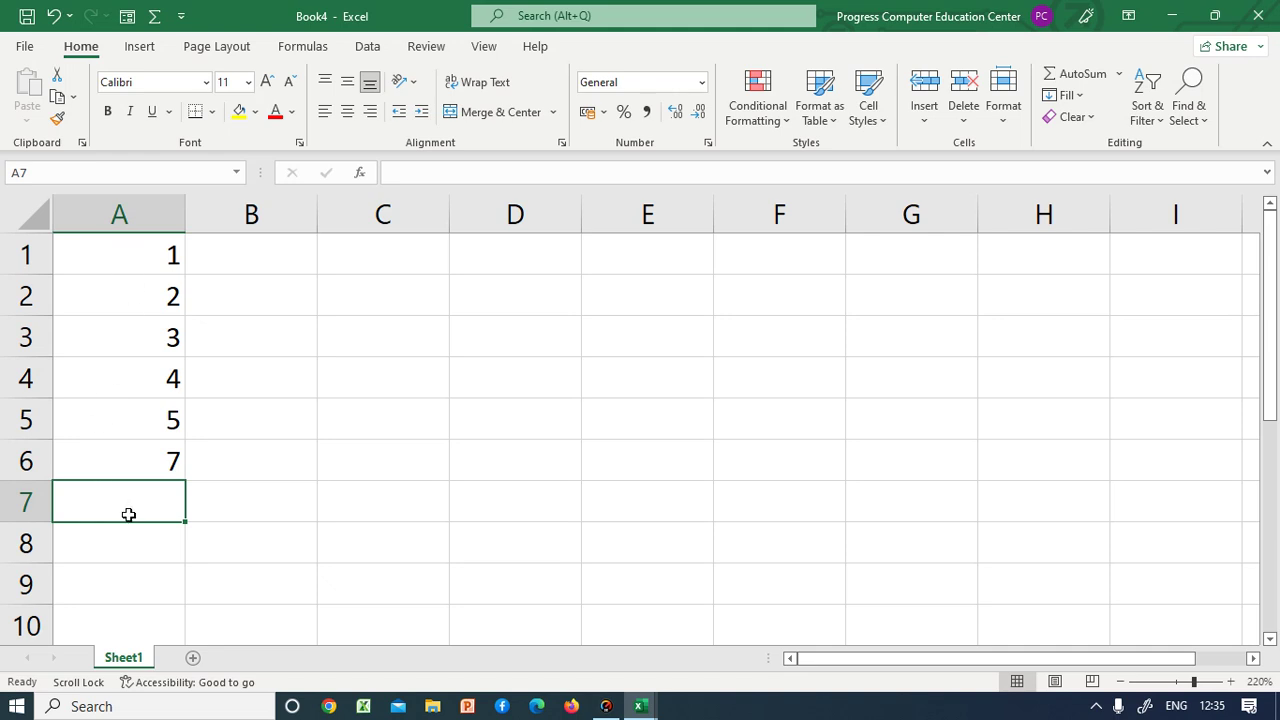
{"action": "left_click_drag", "start_coordinate": [156, 254], "coordinate": [158, 471]}
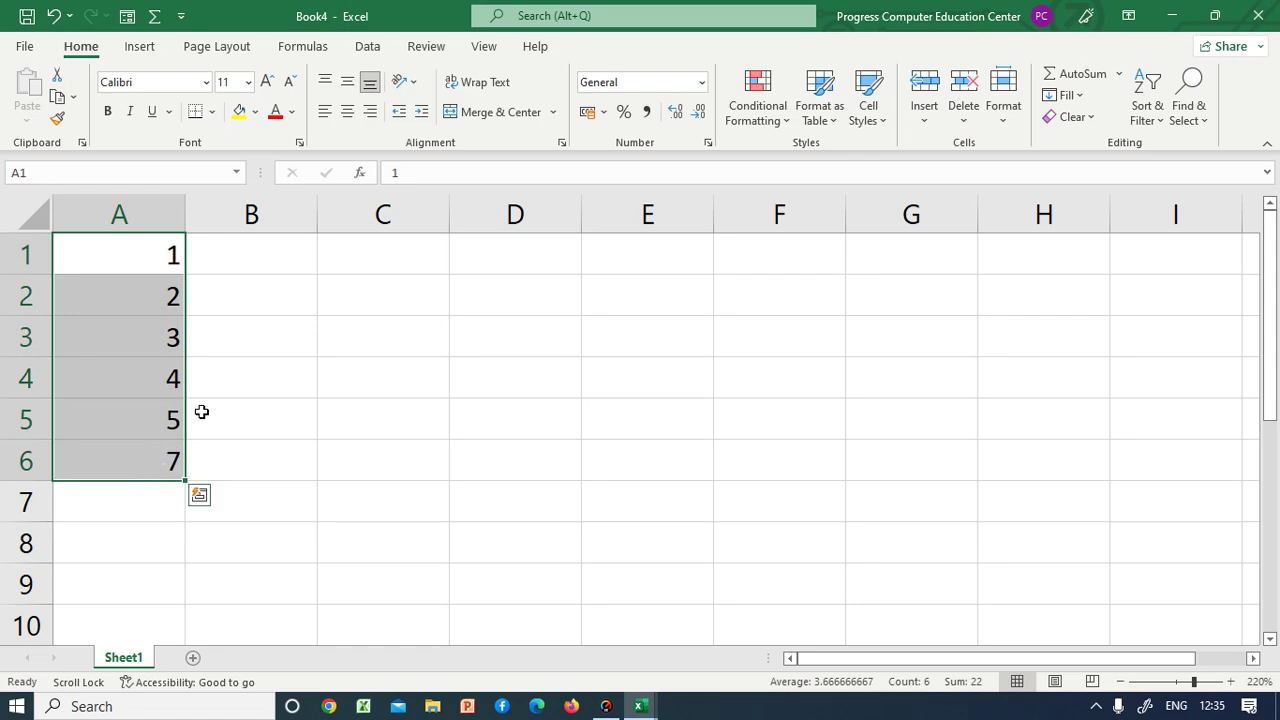
{"action": "left_click", "coordinate": [222, 366]}
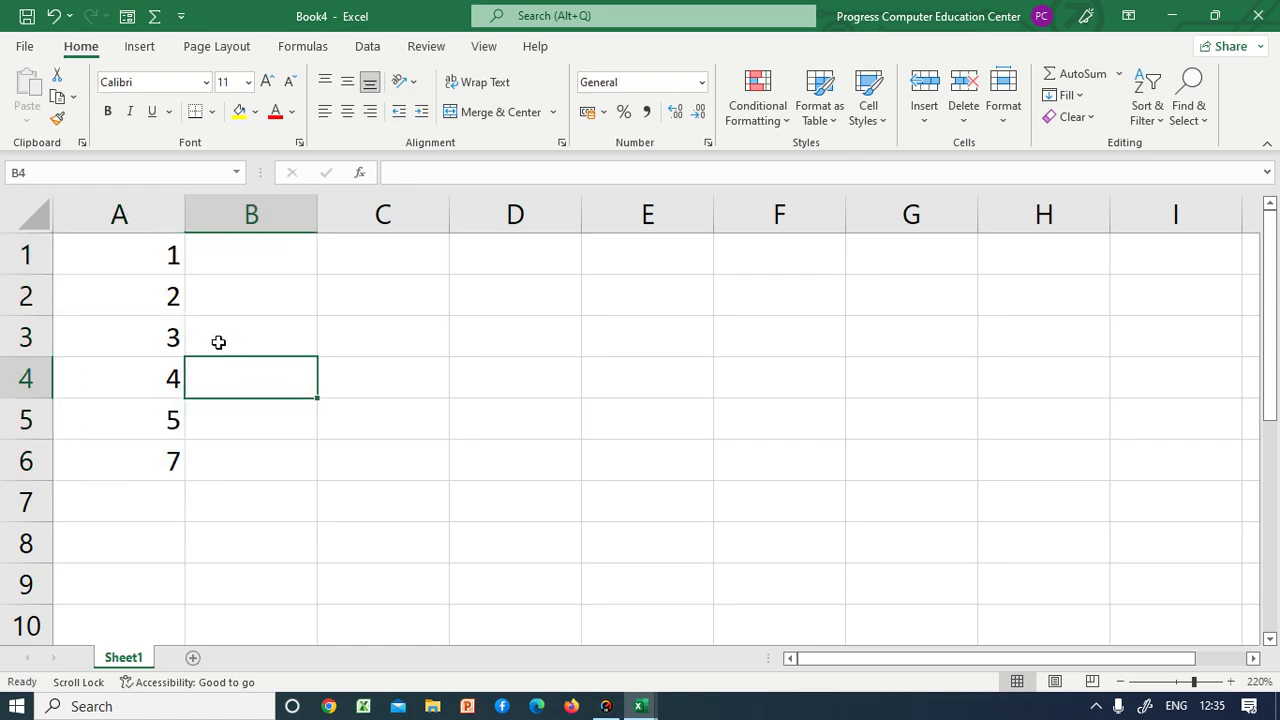
{"action": "double_click", "coordinate": [264, 249]}
{"action": "left_click", "coordinate": [252, 295]}
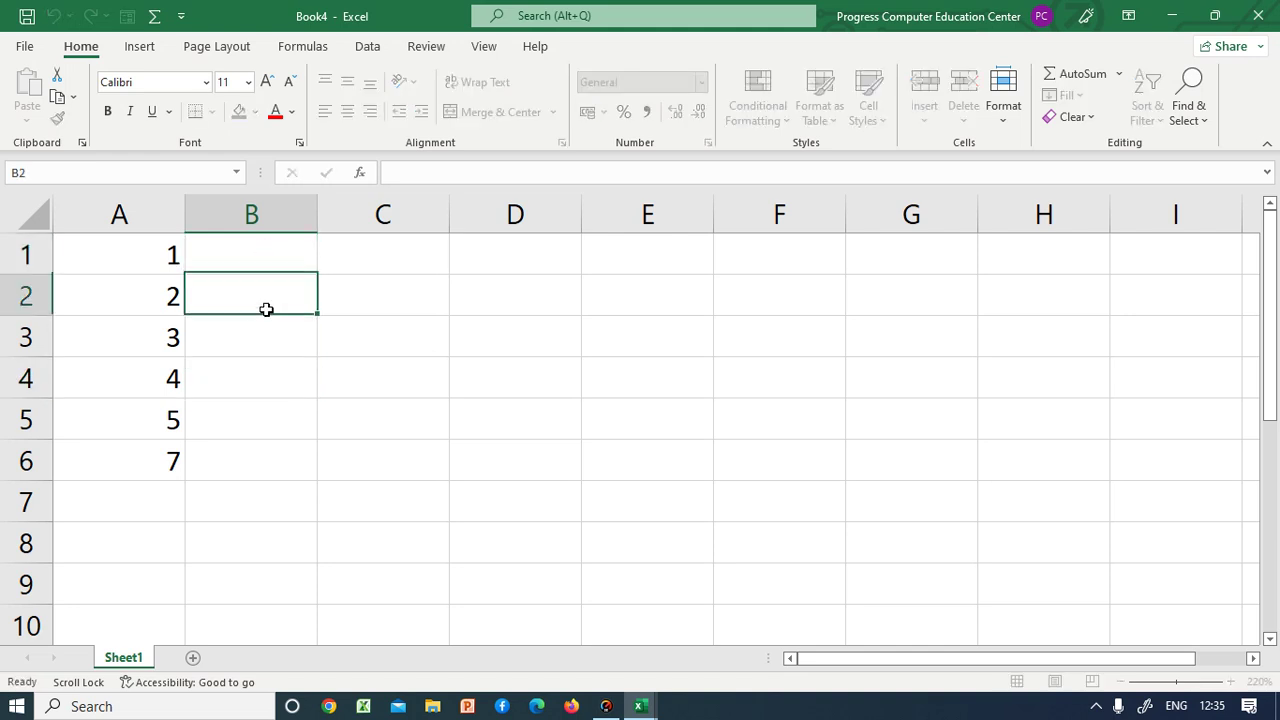
{"action": "left_click", "coordinate": [234, 253]}
{"action": "left_click", "coordinate": [234, 291]}
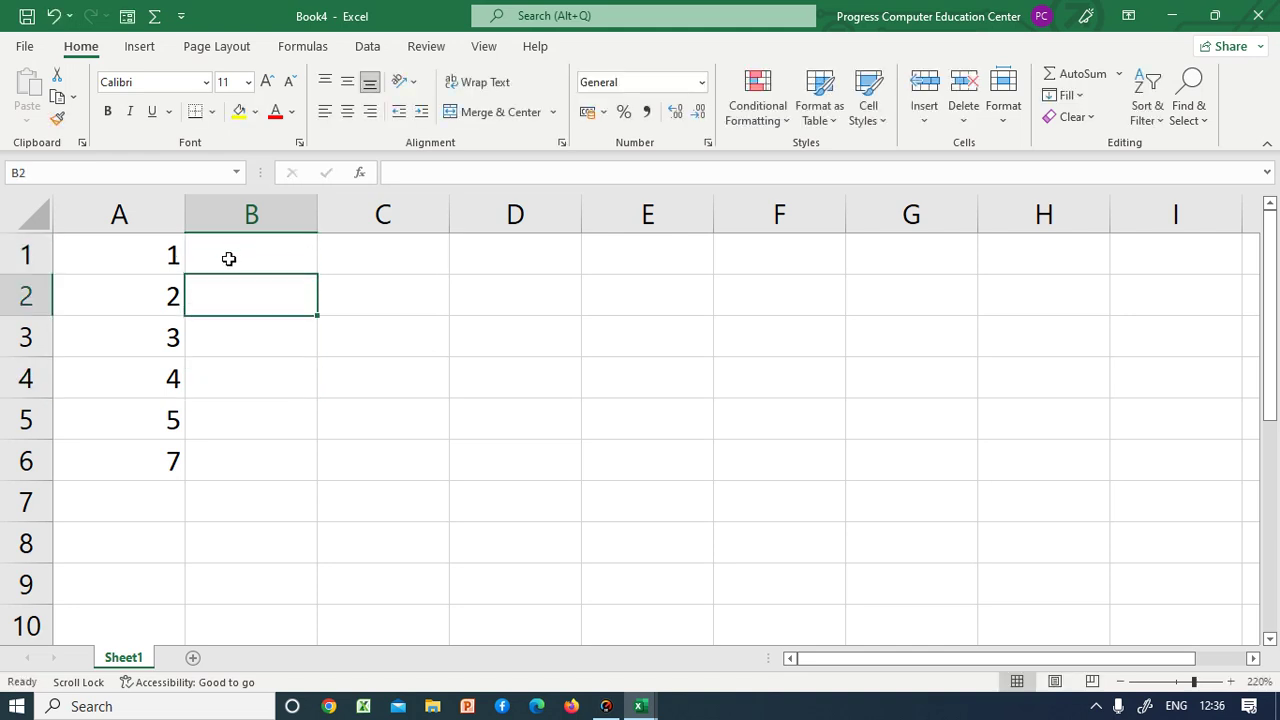
{"action": "double_click", "coordinate": [229, 257]}
{"action": "left_click", "coordinate": [206, 326]}
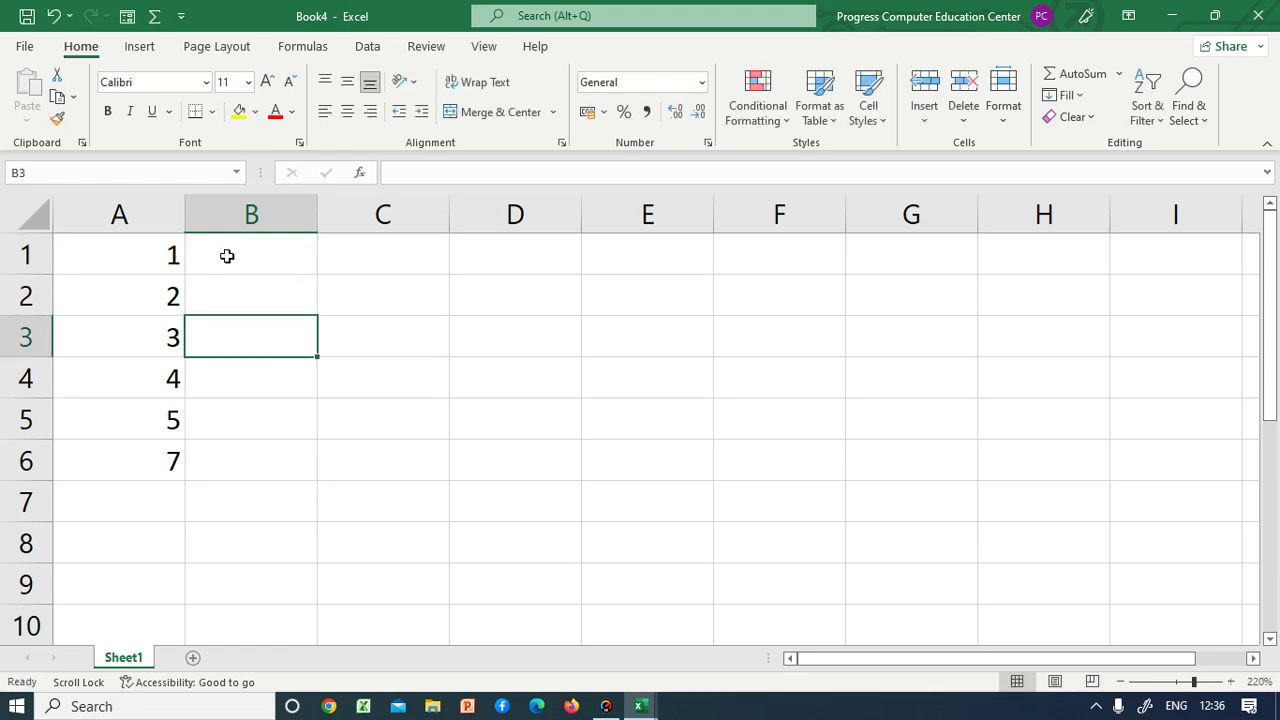
- Enter 1 in cell B1 and 2 in cell B2 as the starting values of a series
{"action": "left_click", "coordinate": [226, 254]}
{"action": "double_click", "coordinate": [228, 256]}
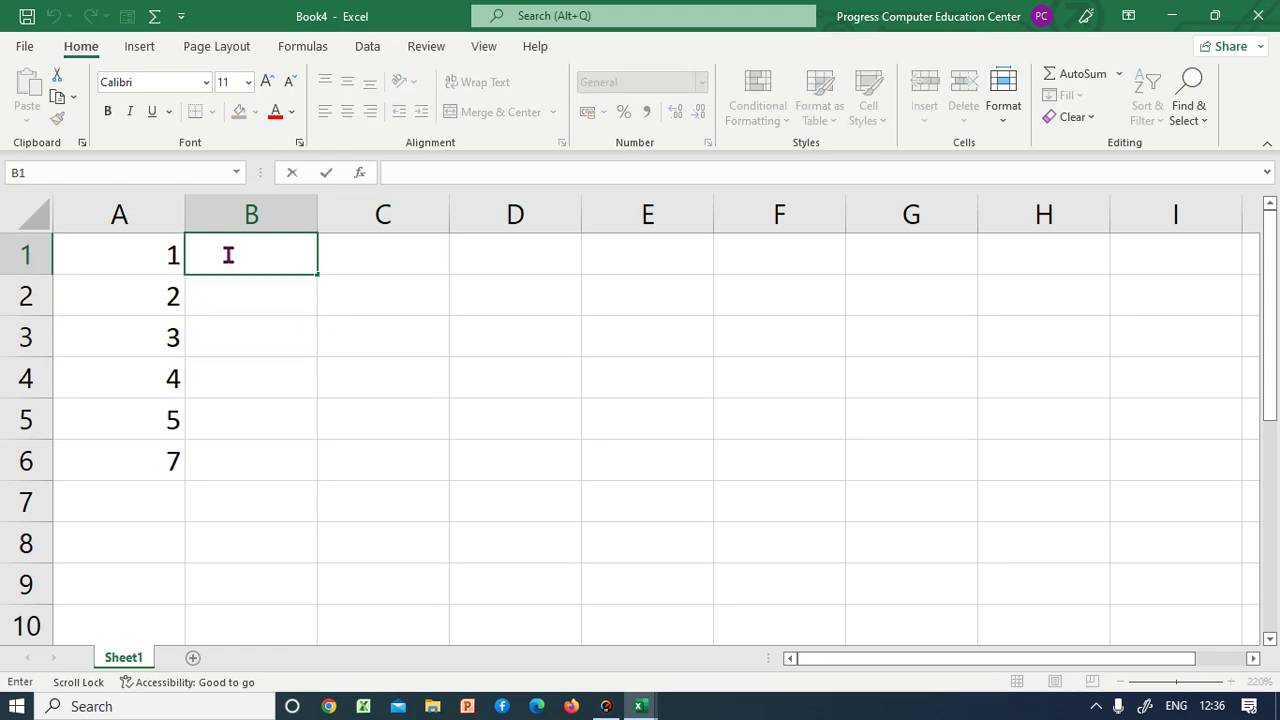
{"action": "type", "text": "1"}
{"action": "key", "text": "Return"}
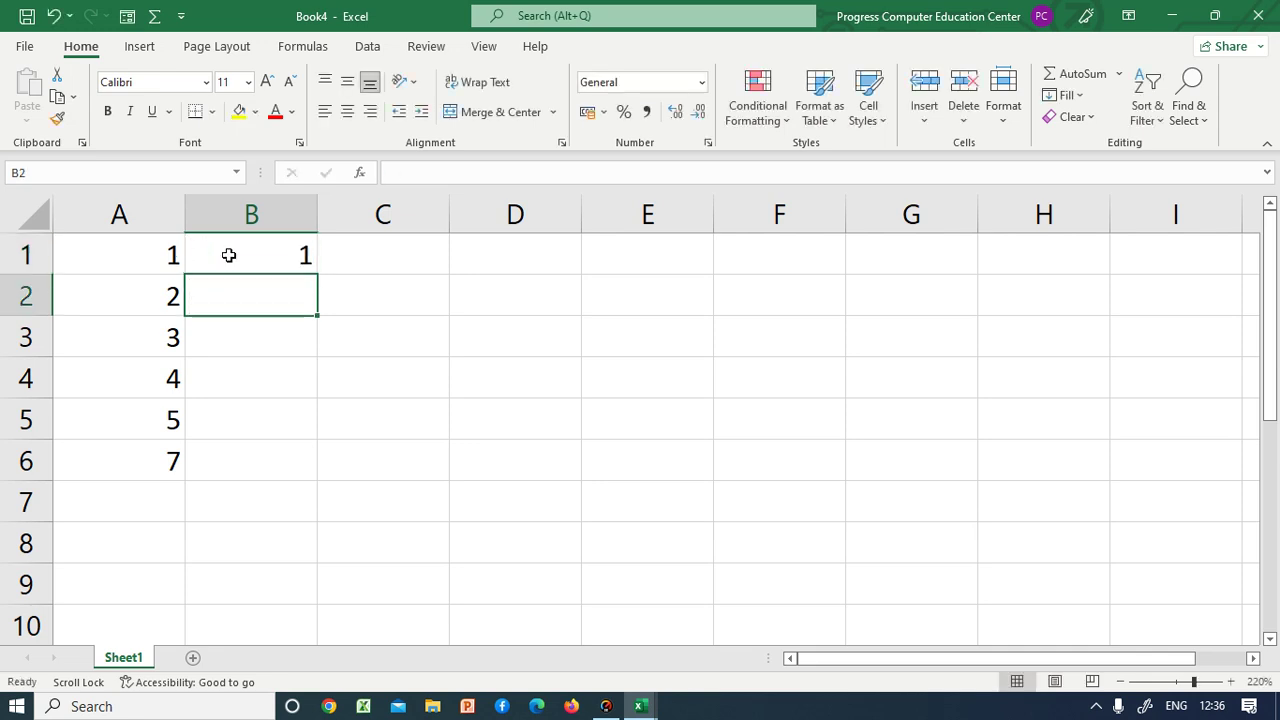
{"action": "type", "text": "2"}
{"action": "key", "text": "Return"}
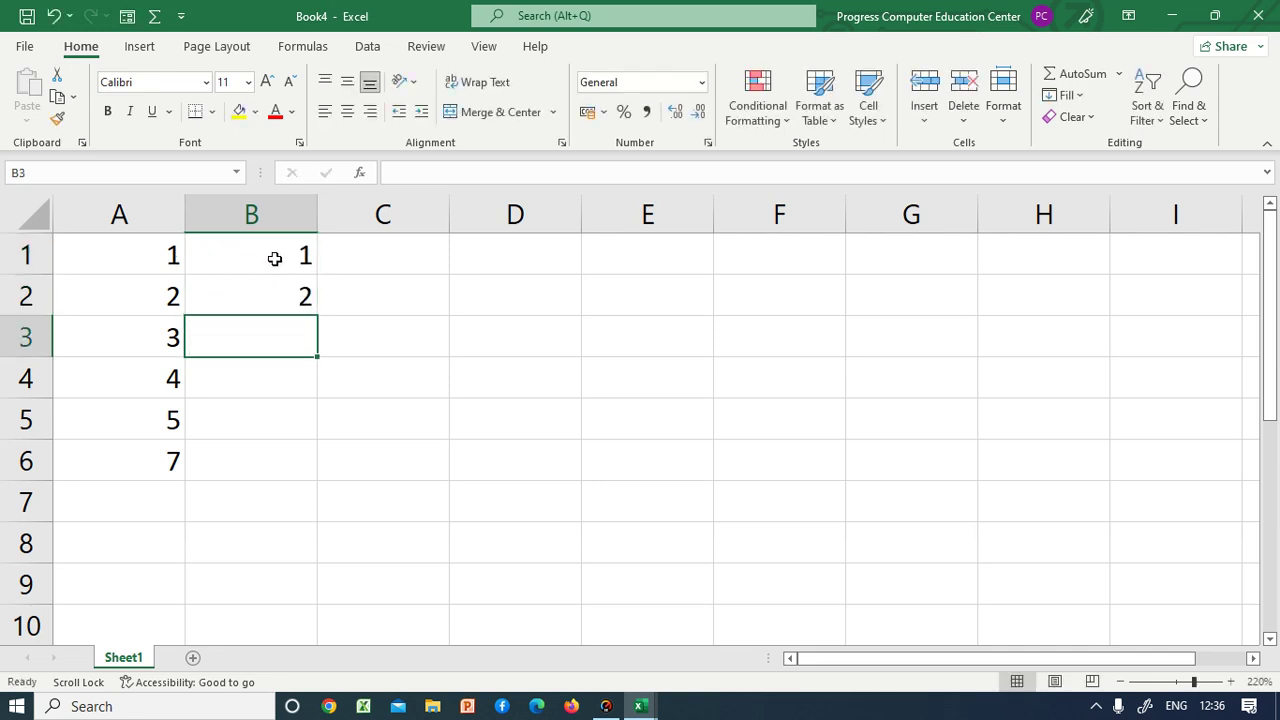
{"action": "left_click", "coordinate": [380, 285]}
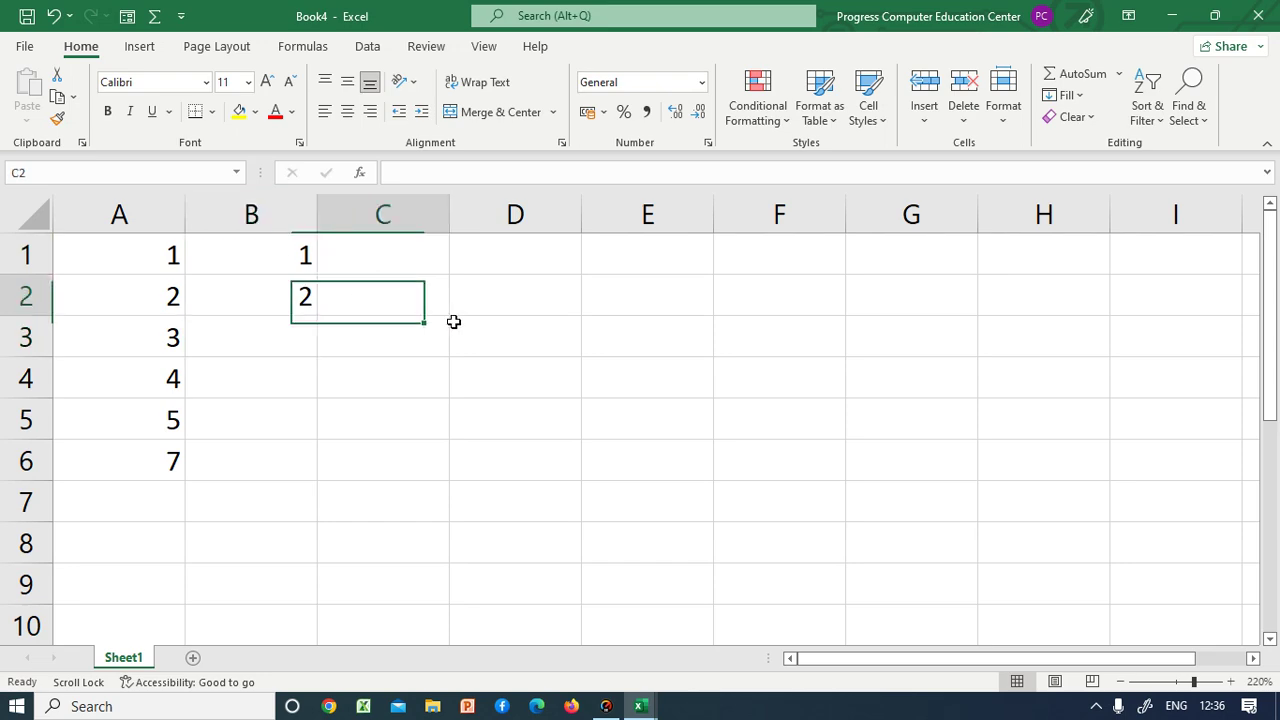
{"action": "left_click", "coordinate": [534, 379]}
{"action": "left_click_drag", "start_coordinate": [376, 376], "coordinate": [511, 500]}
{"action": "left_click", "coordinate": [507, 556]}
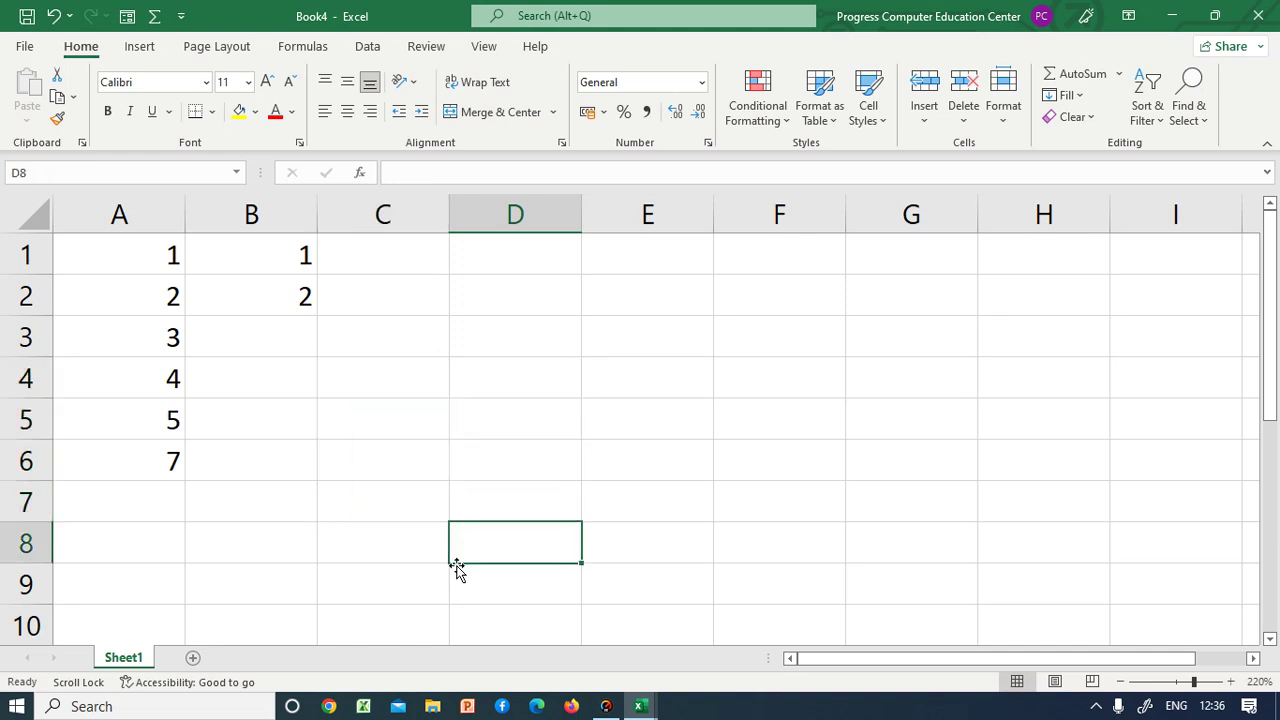
{"action": "left_click_drag", "start_coordinate": [405, 410], "coordinate": [680, 634]}
{"action": "left_click_drag", "start_coordinate": [516, 280], "coordinate": [886, 549]}
{"action": "left_click", "coordinate": [526, 297]}
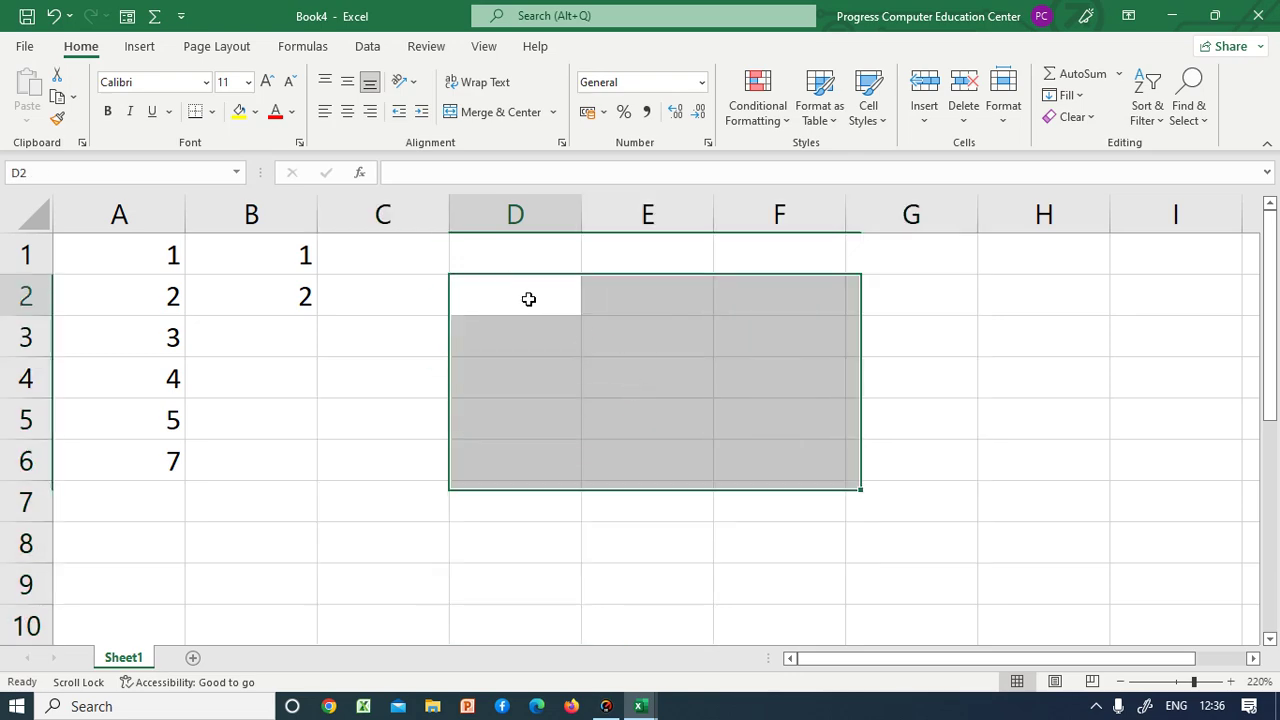
{"action": "left_click", "coordinate": [649, 406]}
{"action": "left_click", "coordinate": [620, 331]}
{"action": "left_click_drag", "start_coordinate": [485, 290], "coordinate": [824, 514]}
{"action": "left_click", "coordinate": [331, 362]}
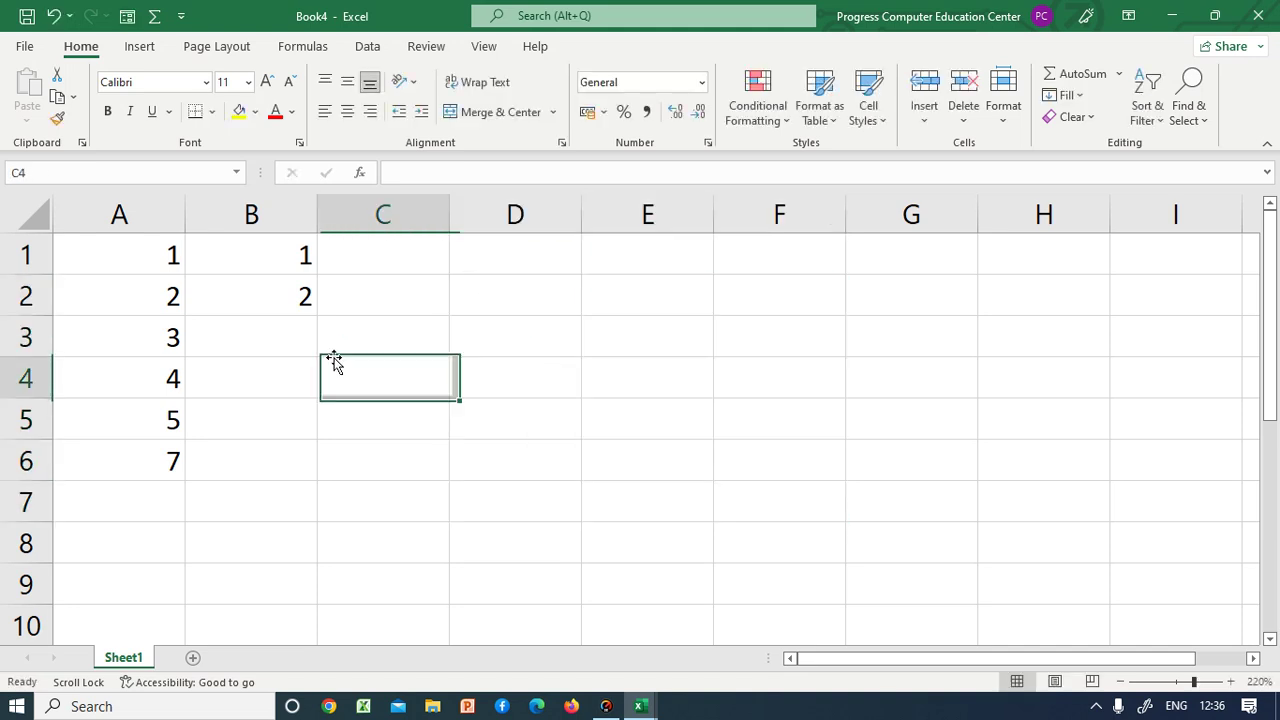
- Auto-fill the series from cells B1:B2 down to B6 and extend it down column B to row 30
{"action": "left_click", "coordinate": [273, 252]}
{"action": "left_click", "coordinate": [285, 291]}
{"action": "left_click_drag", "start_coordinate": [271, 249], "coordinate": [277, 288]}
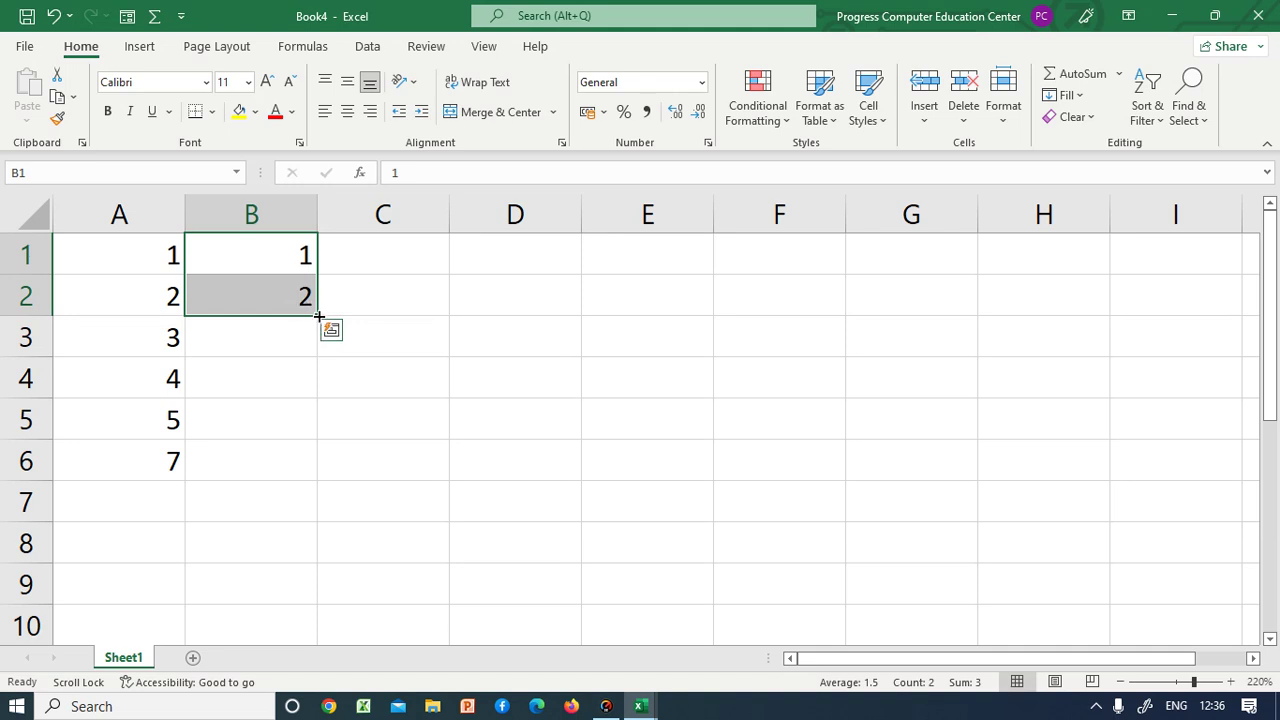
{"action": "left_click", "coordinate": [312, 358]}
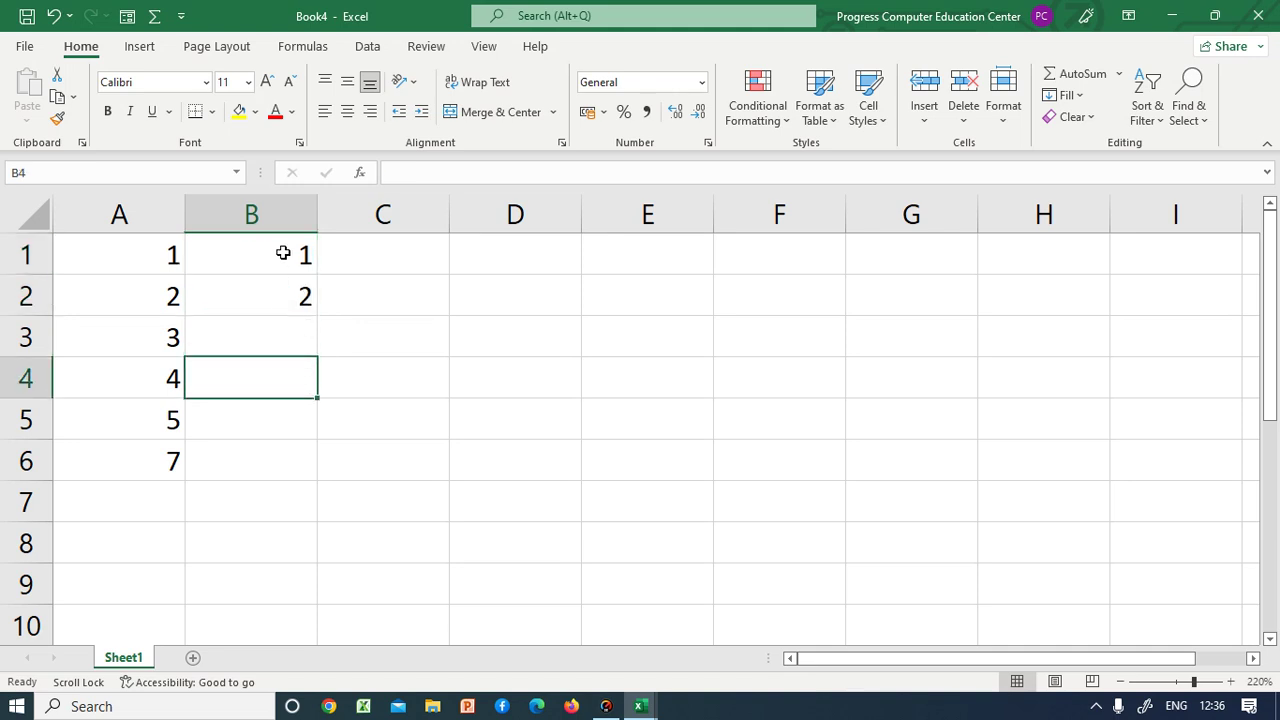
{"action": "left_click_drag", "start_coordinate": [277, 254], "coordinate": [287, 288]}
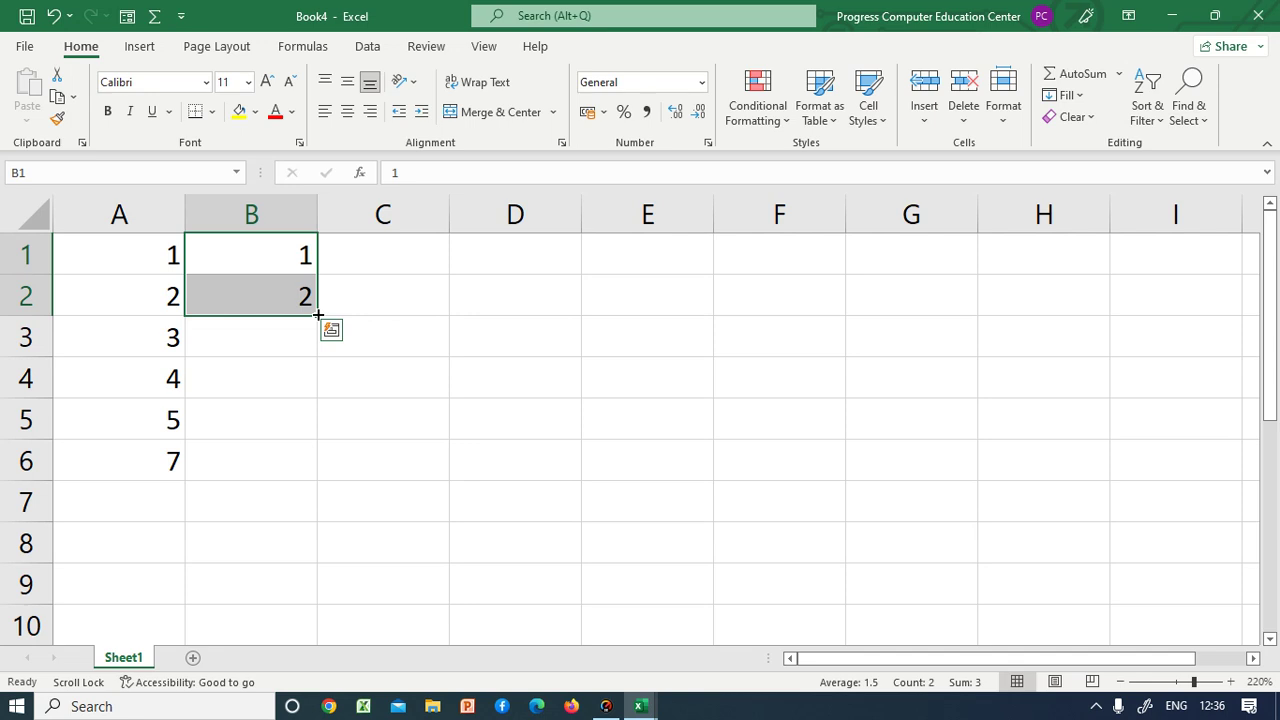
{"action": "double_click", "coordinate": [317, 315]}
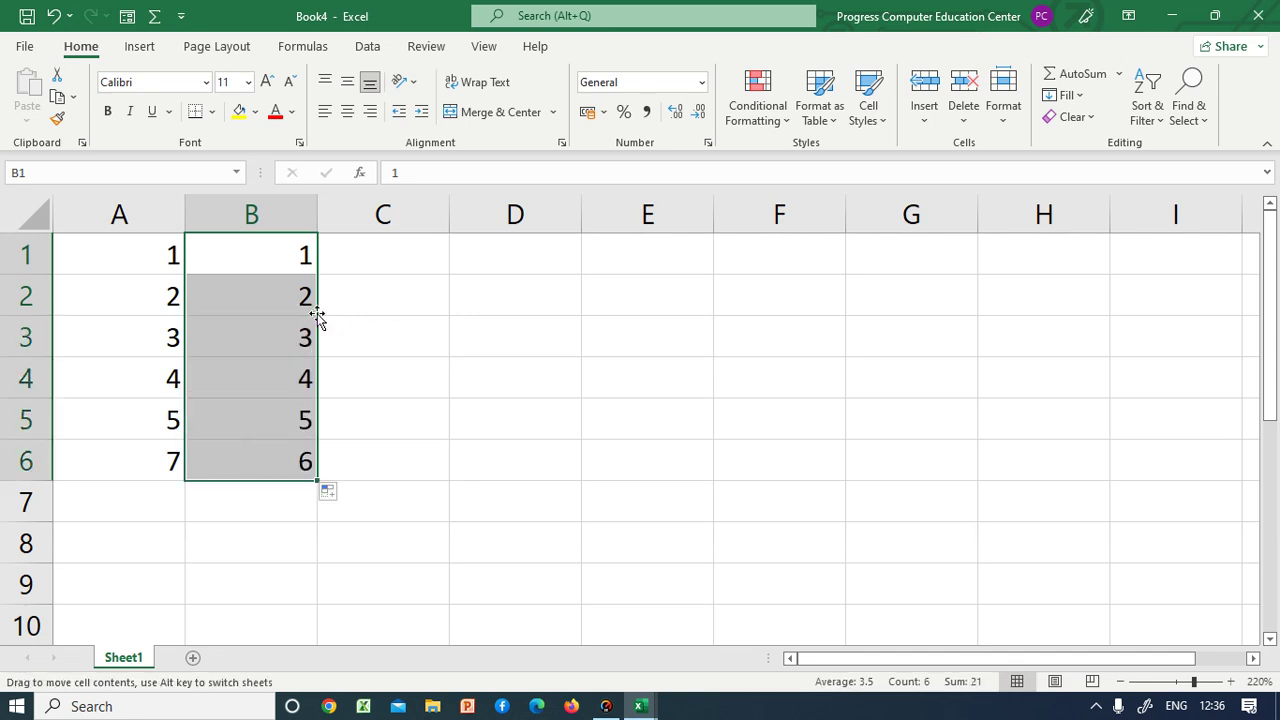
{"action": "left_click_drag", "start_coordinate": [318, 480], "coordinate": [309, 667]}
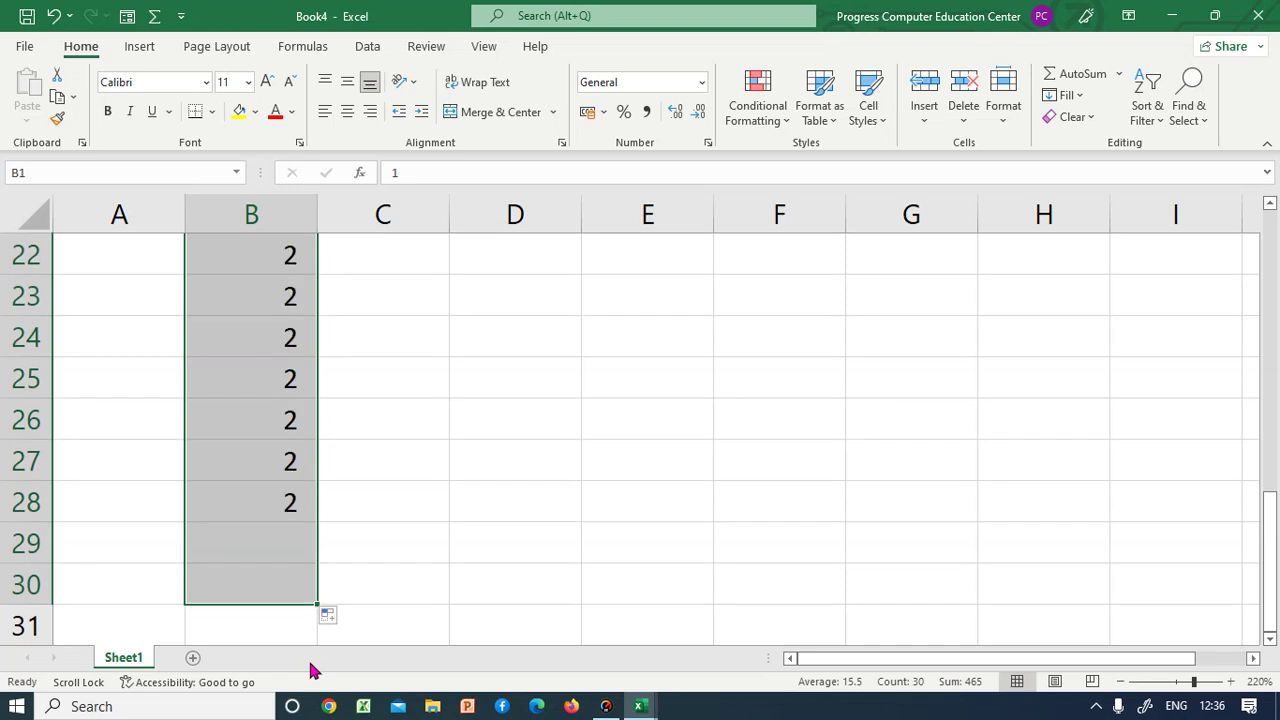
{"action": "scroll", "coordinate": [390, 432], "scroll_direction": "down", "scroll_amount": 4}
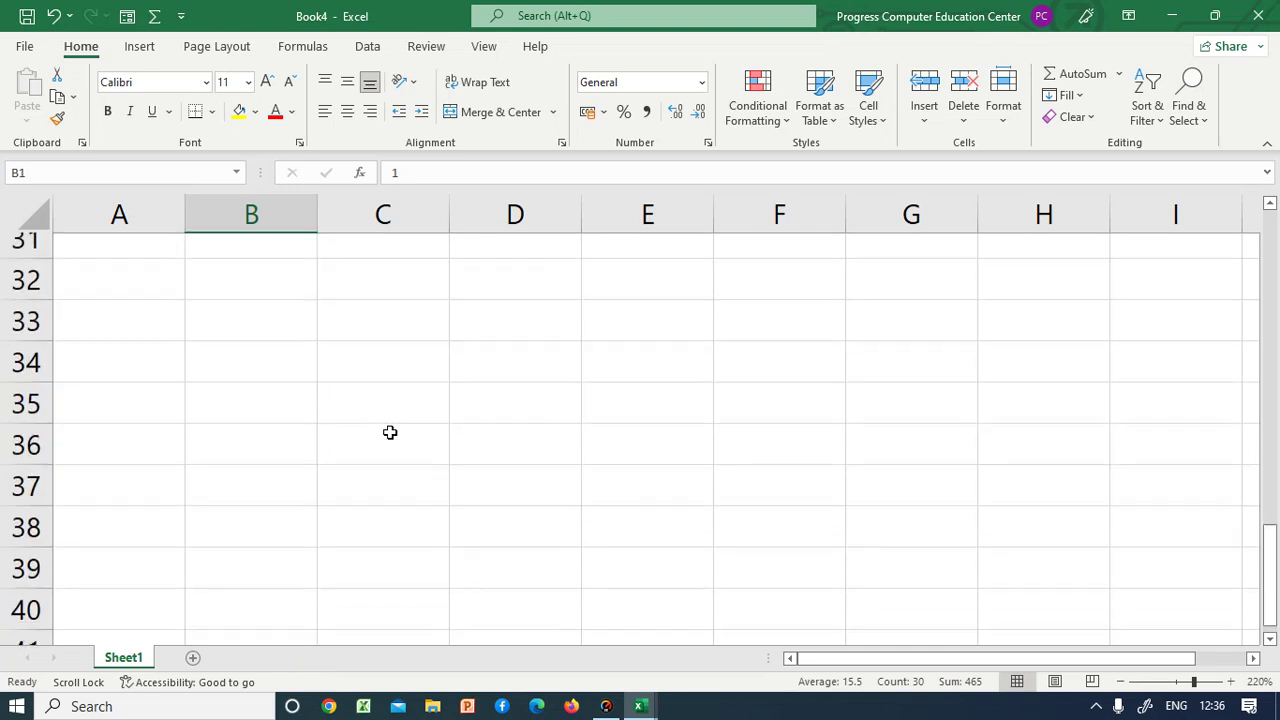
- Extend the number series in column B from cells B29:B30 down to row 62
{"action": "scroll", "coordinate": [380, 410], "scroll_direction": "up", "scroll_amount": 4}
{"action": "scroll", "coordinate": [404, 410], "scroll_direction": "down", "scroll_amount": 2}
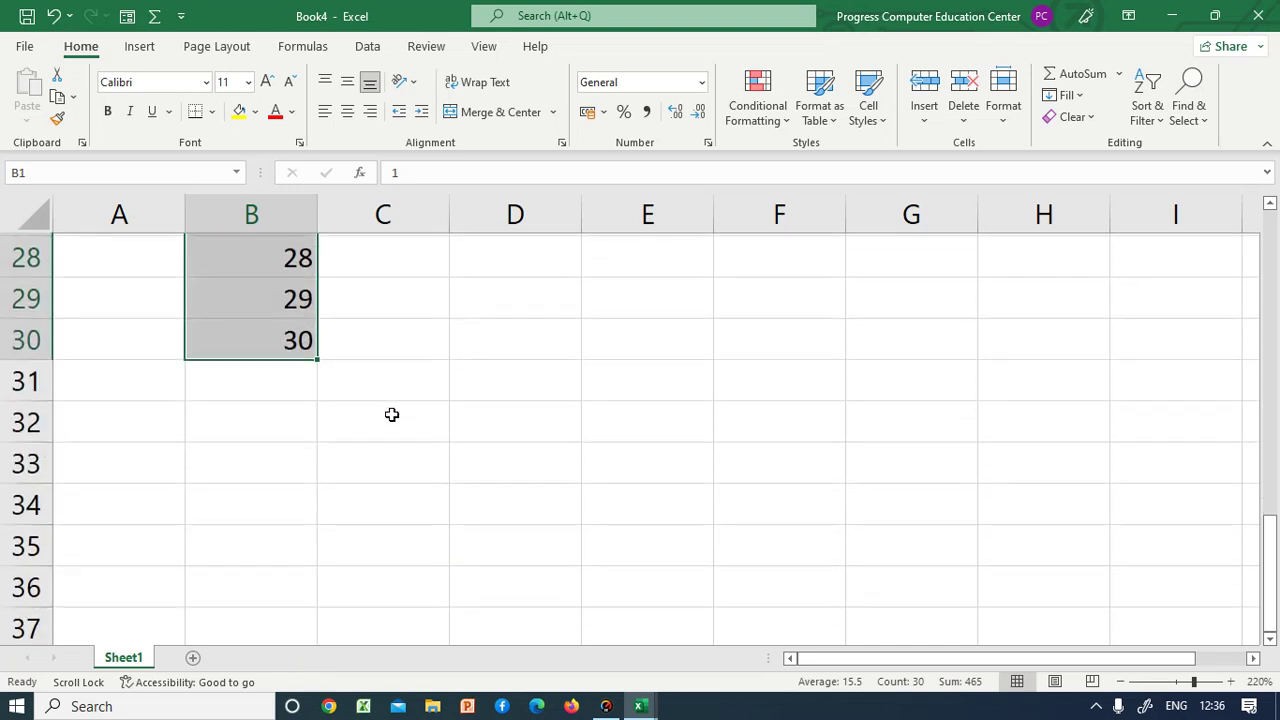
{"action": "left_click", "coordinate": [380, 340]}
{"action": "left_click", "coordinate": [277, 305]}
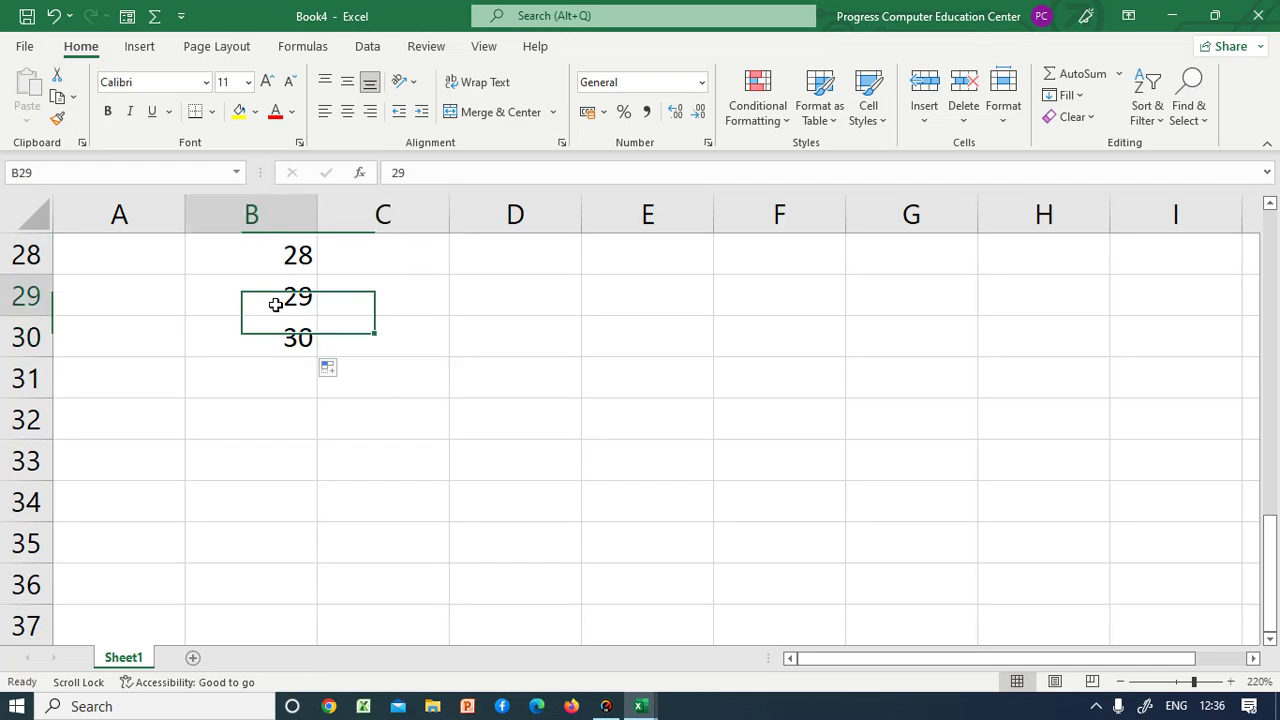
{"action": "left_click", "coordinate": [351, 312]}
{"action": "left_click_drag", "start_coordinate": [280, 305], "coordinate": [281, 330]}
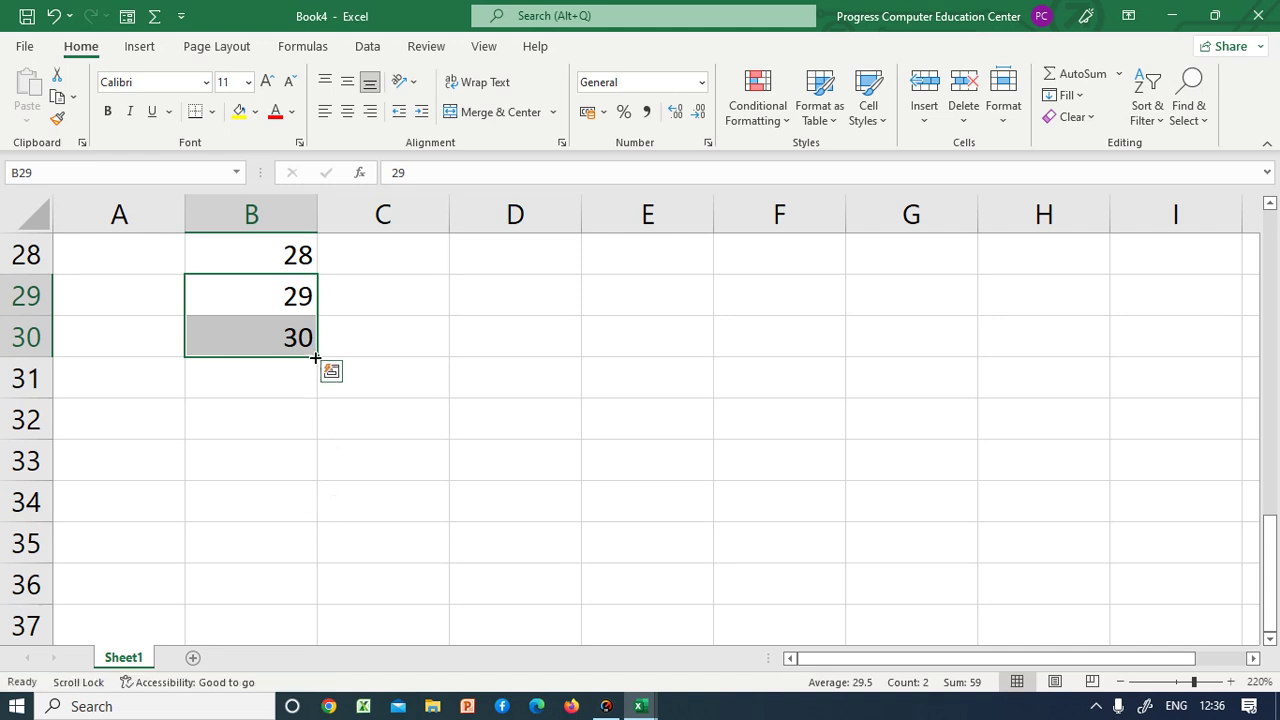
{"action": "left_click_drag", "start_coordinate": [315, 358], "coordinate": [322, 588]}
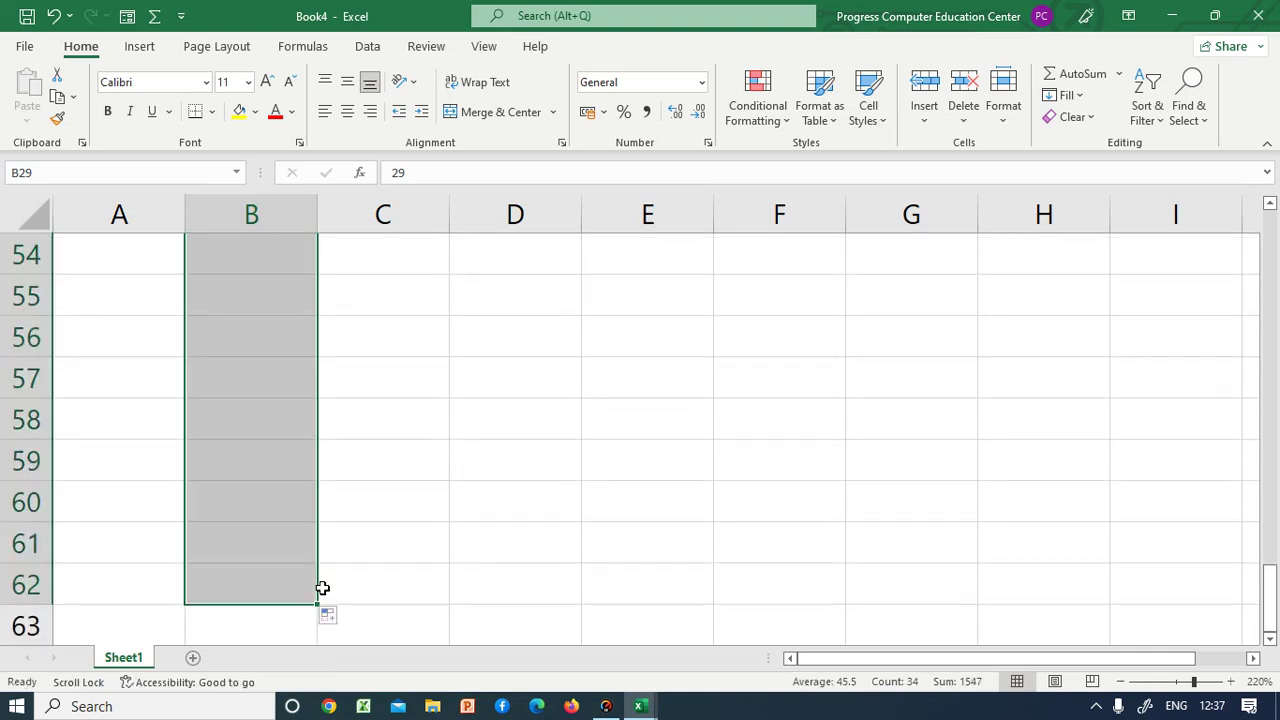
- Examine the filled series along column B down to row 62 and return to cell B1 with Scroll Lock turned off
{"action": "scroll", "coordinate": [365, 466], "scroll_direction": "up", "scroll_amount": 18}
{"action": "scroll", "coordinate": [372, 467], "scroll_direction": "down", "scroll_amount": 1}
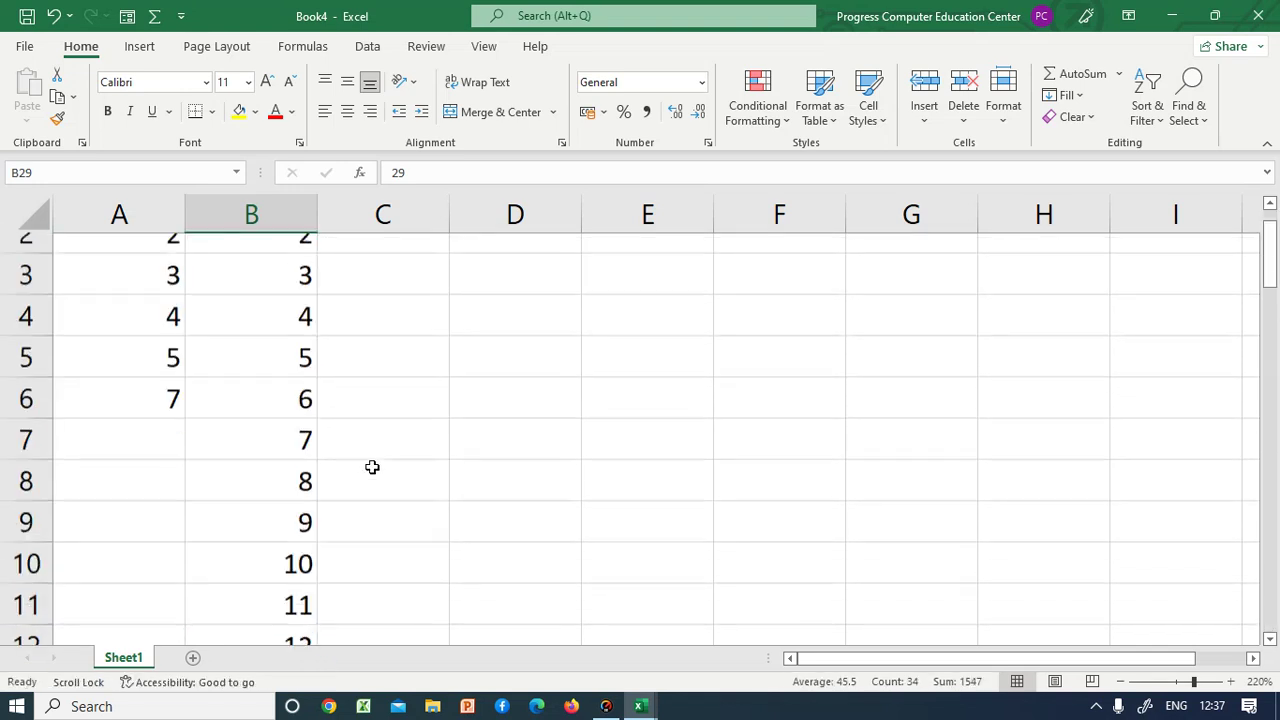
{"action": "scroll", "coordinate": [372, 467], "scroll_direction": "down", "scroll_amount": 18}
{"action": "left_click", "coordinate": [295, 530]}
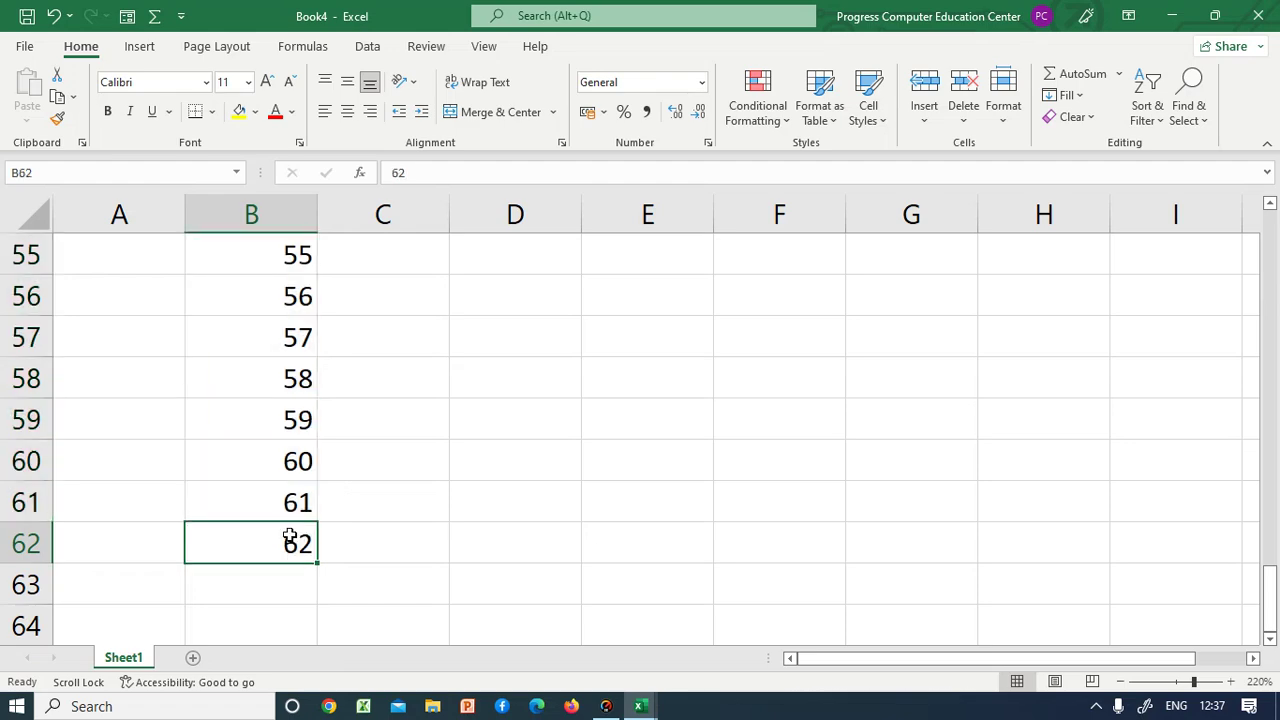
{"action": "scroll", "coordinate": [289, 537], "scroll_direction": "up", "scroll_amount": 3}
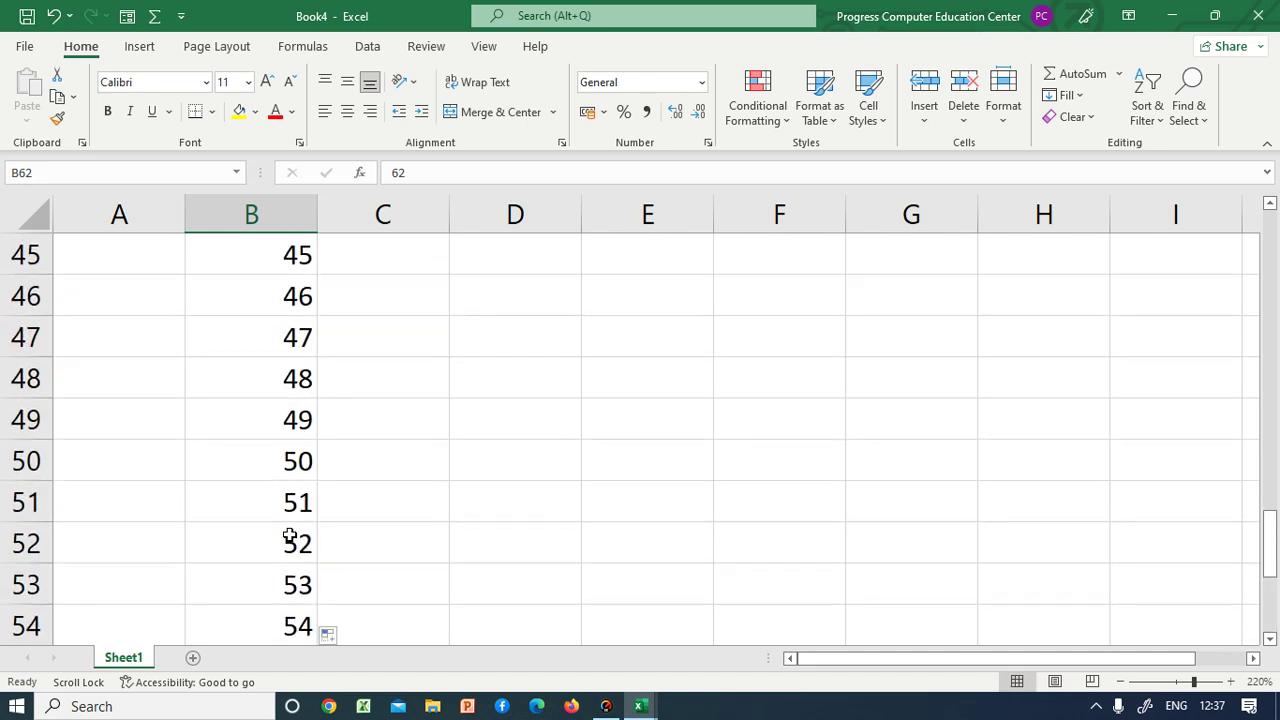
{"action": "scroll", "coordinate": [289, 537], "scroll_direction": "up", "scroll_amount": 12}
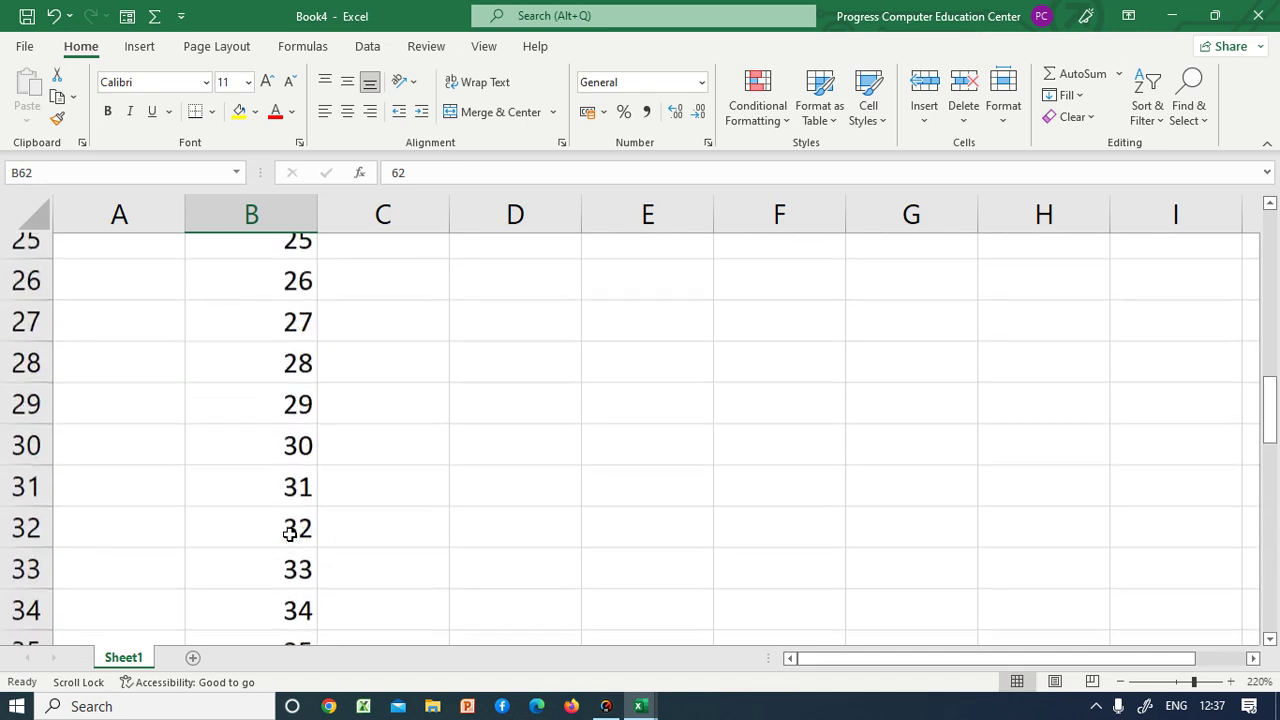
{"action": "scroll", "coordinate": [289, 534], "scroll_direction": "up", "scroll_amount": 2}
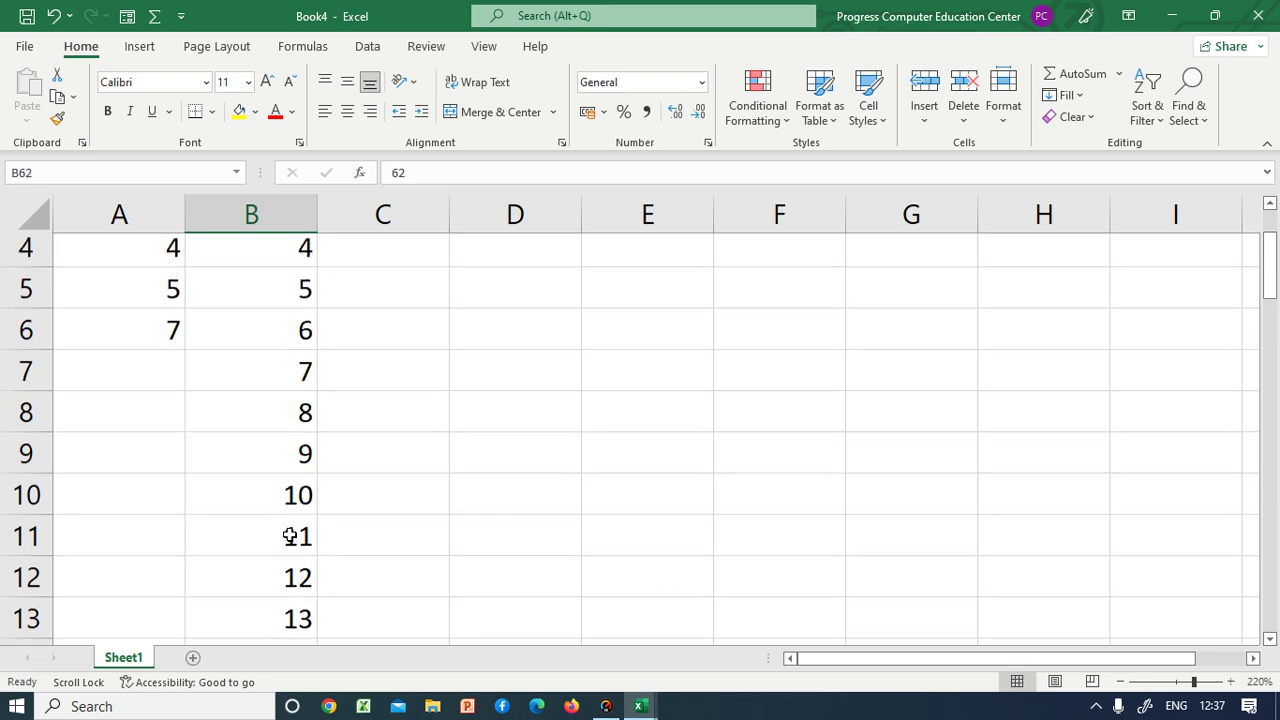
{"action": "key", "text": "Scroll_Lock"}
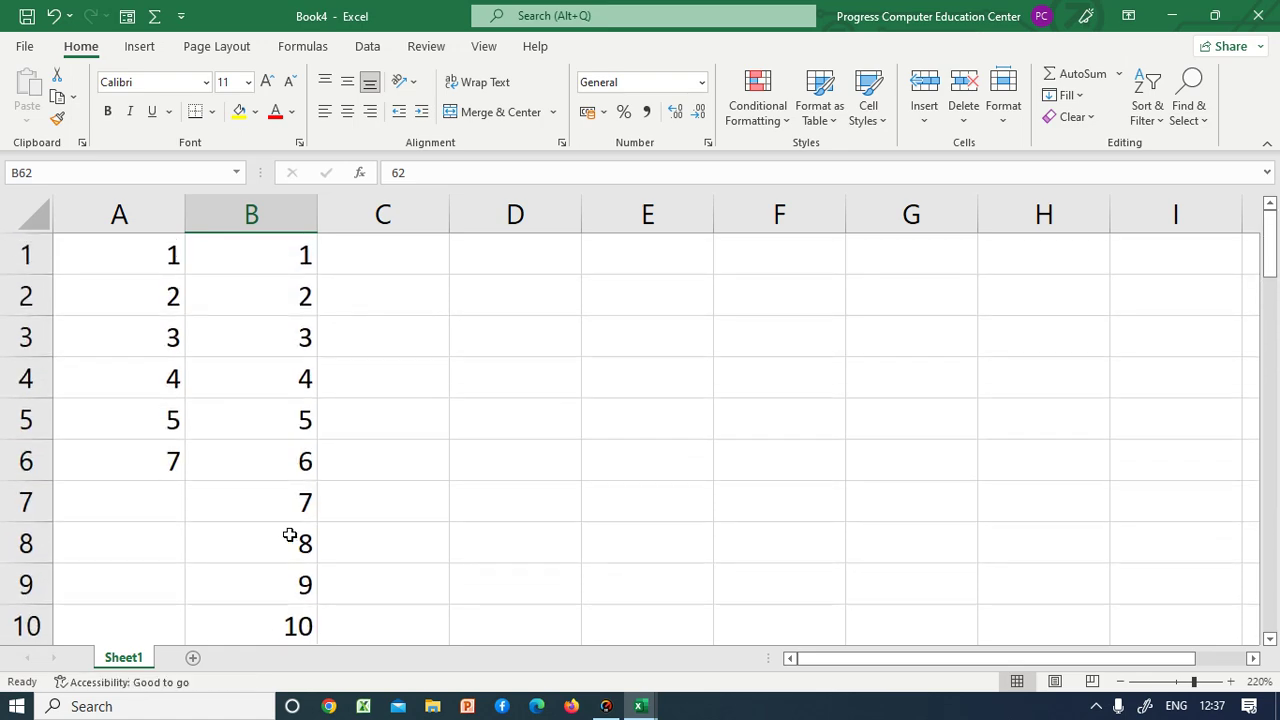
{"action": "key", "text": "ctrl+Up"}
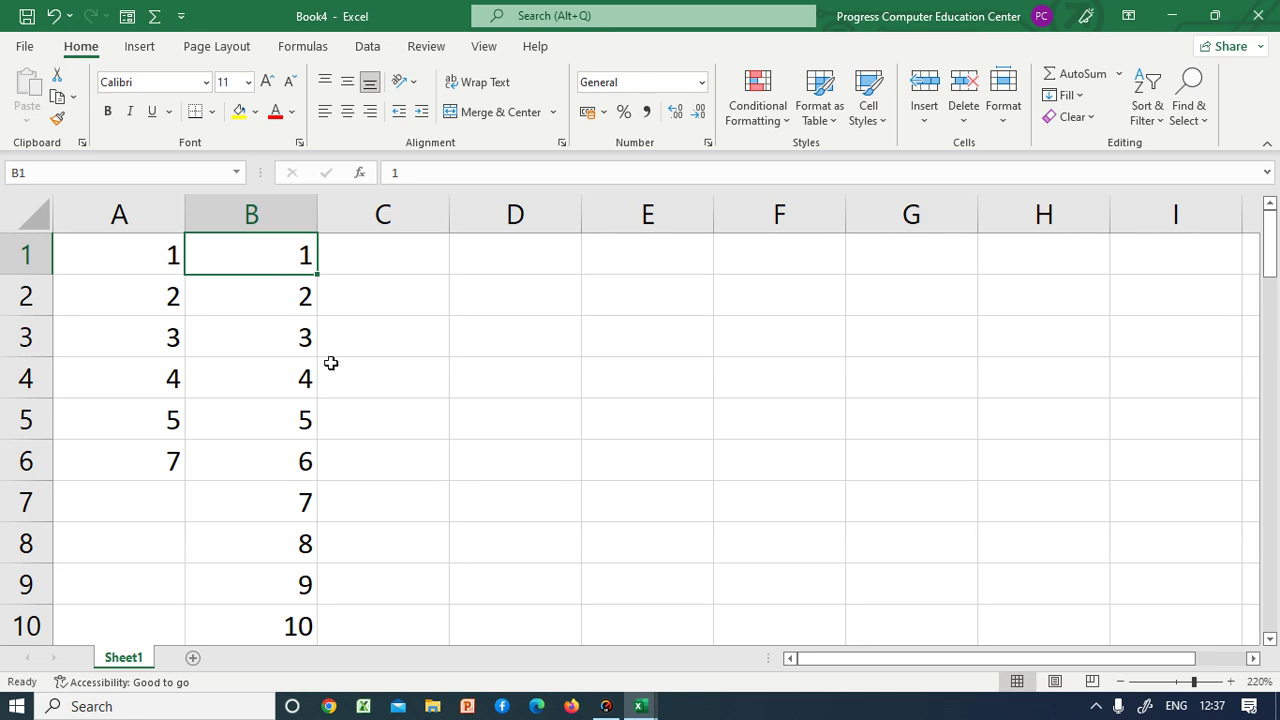
- Enter 1 in cell C1 and 2 in cell C2 as the starting values of a series
{"action": "double_click", "coordinate": [386, 260]}
{"action": "type", "text": "1"}
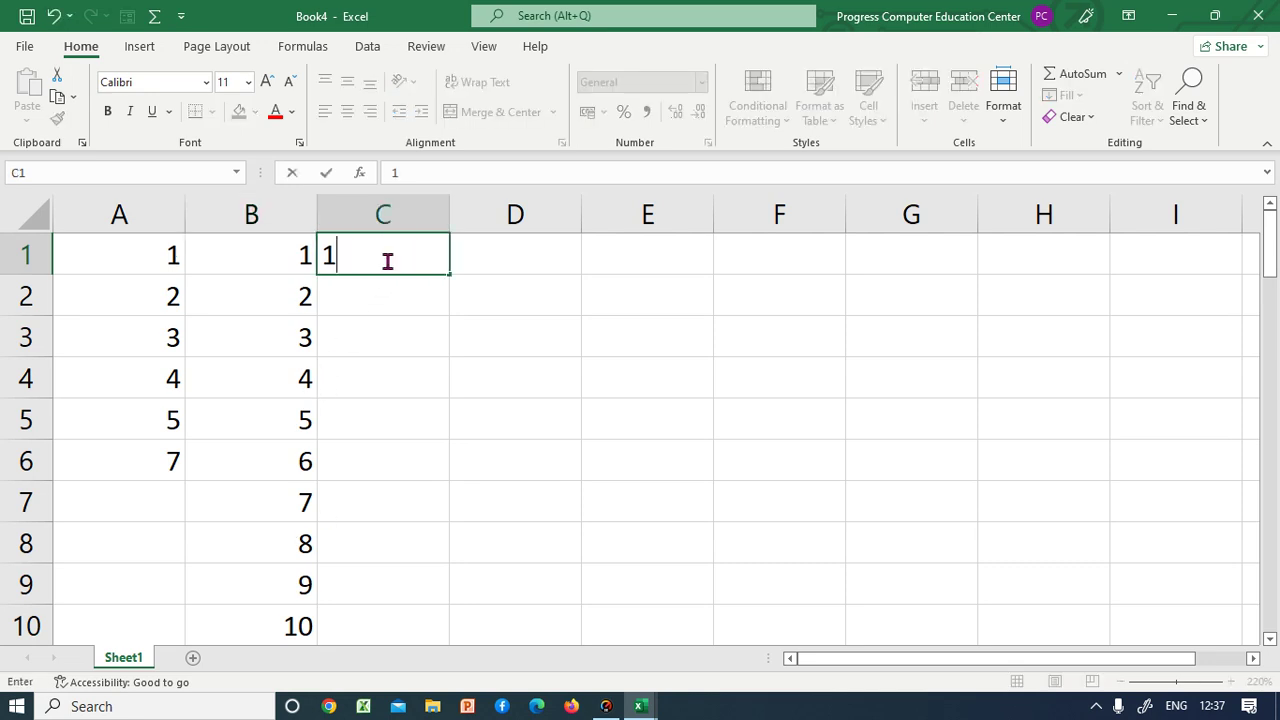
{"action": "key", "text": "Return"}
{"action": "type", "text": "2"}
{"action": "key", "text": "Return"}
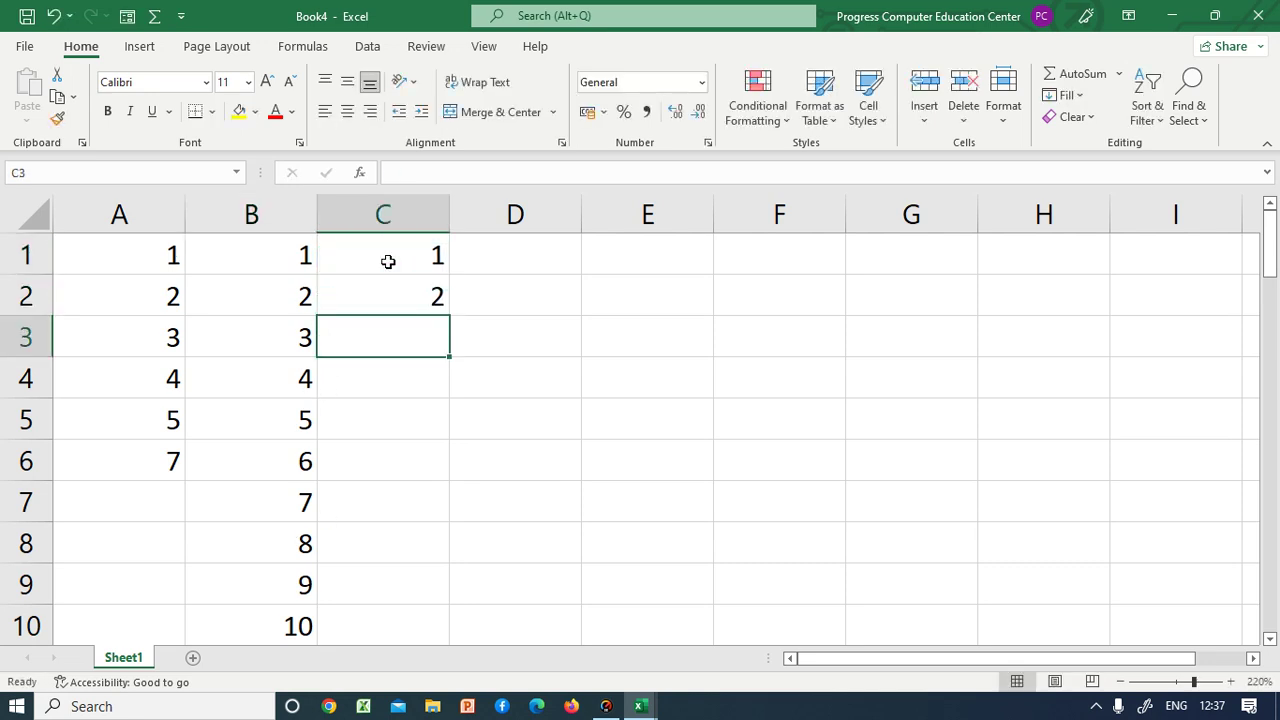
- Auto-fill the series from cells C1:C2 down column C to row 40 and return to cell C1
{"action": "left_click_drag", "start_coordinate": [390, 261], "coordinate": [394, 283]}
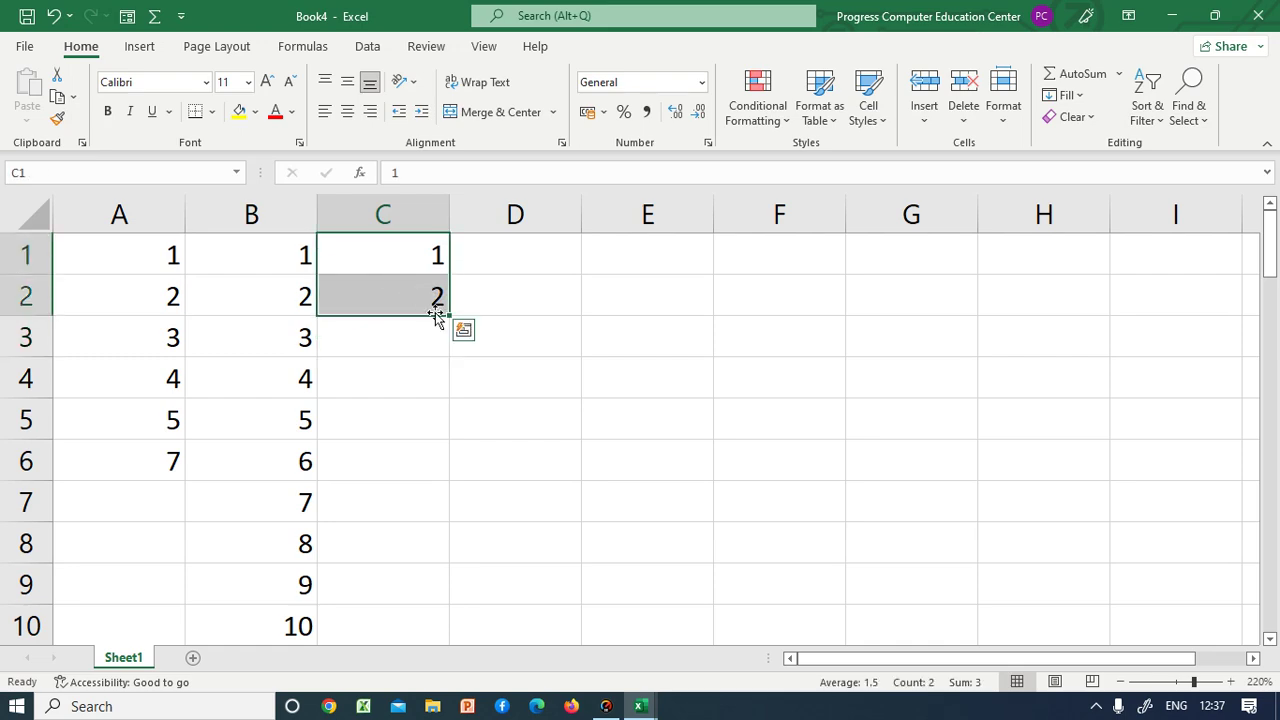
{"action": "left_click_drag", "start_coordinate": [449, 316], "coordinate": [423, 654]}
{"action": "left_click", "coordinate": [417, 589]}
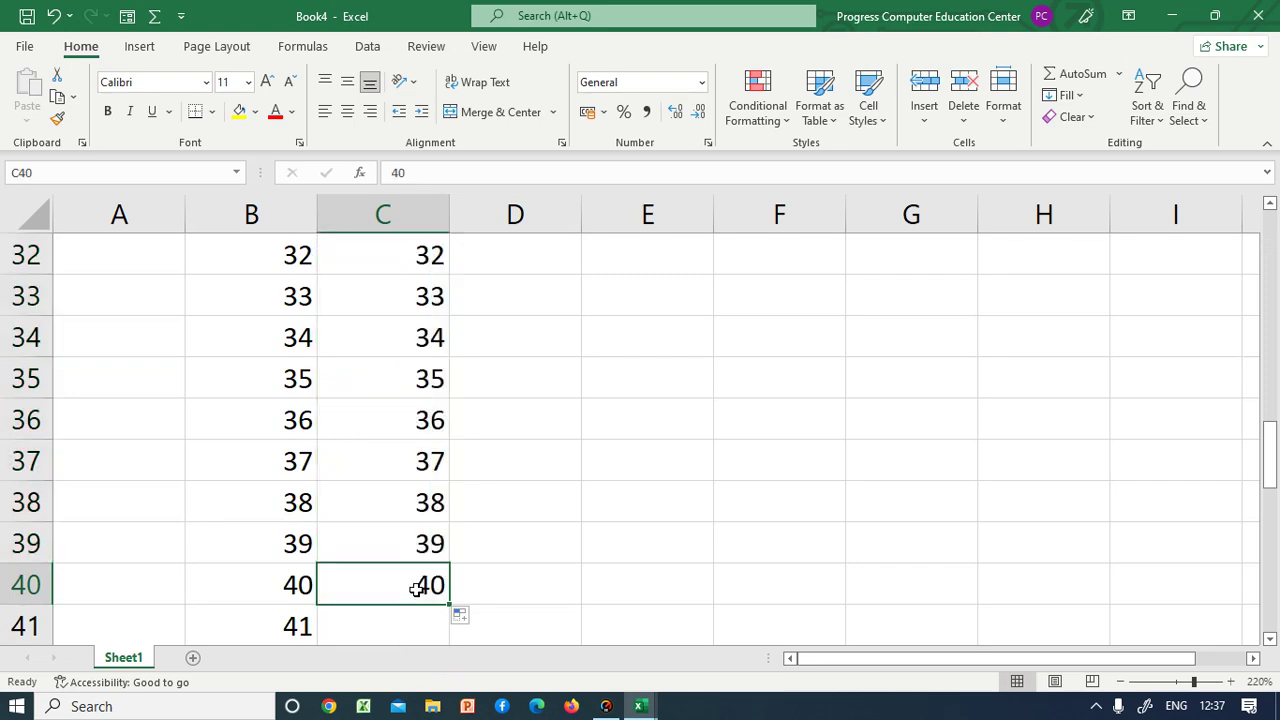
{"action": "key", "text": "ctrl+Up"}
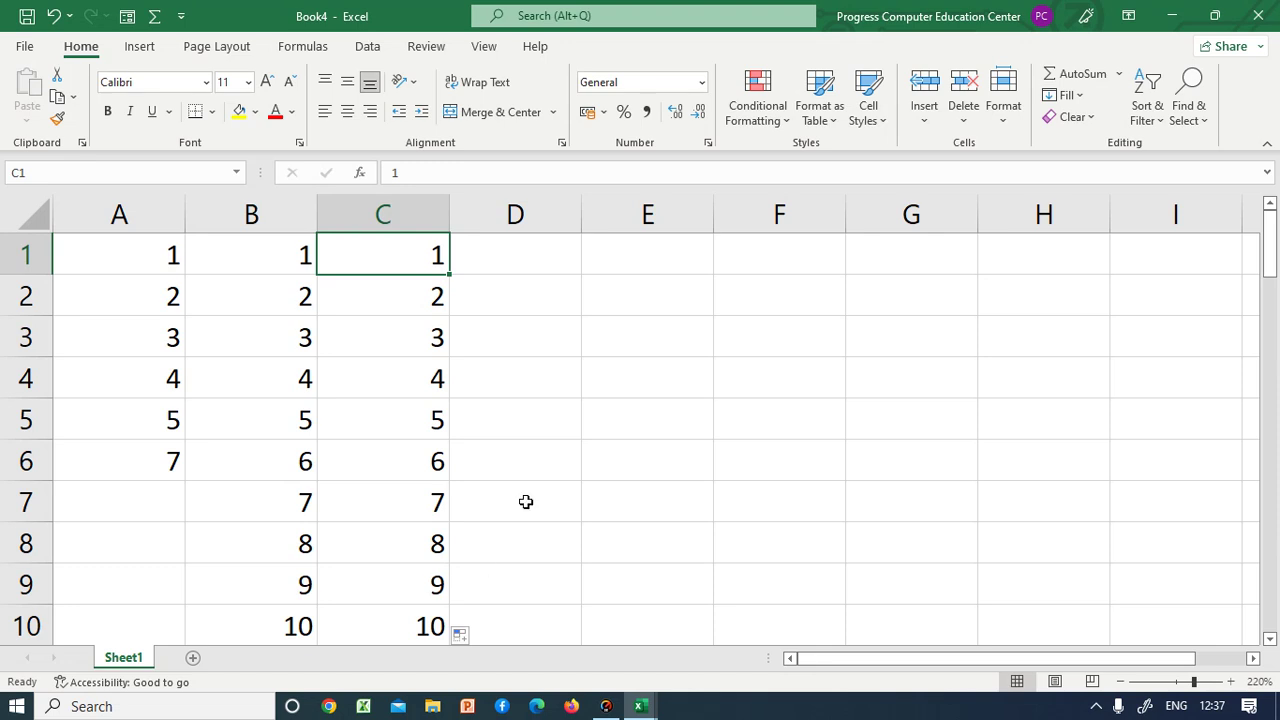
- Enter 1 in cell E1 and fill that single value down column E to row 56
{"action": "left_click", "coordinate": [495, 263]}
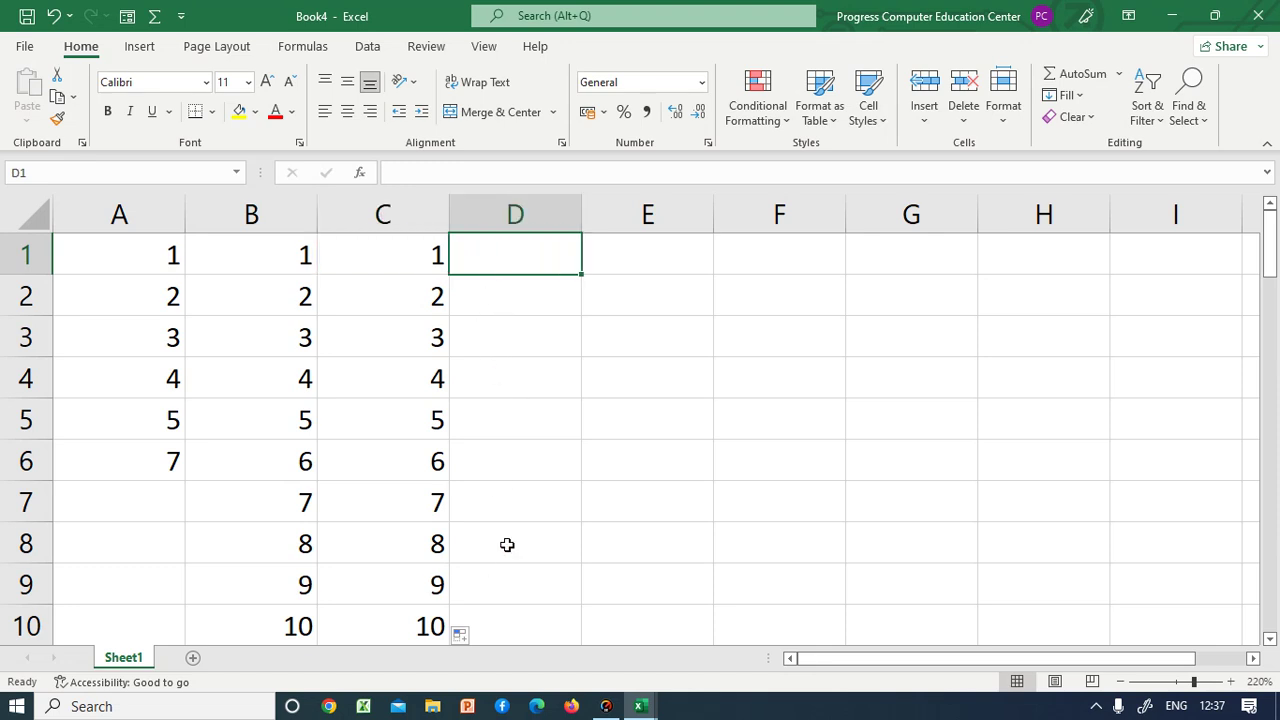
{"action": "left_click", "coordinate": [631, 251]}
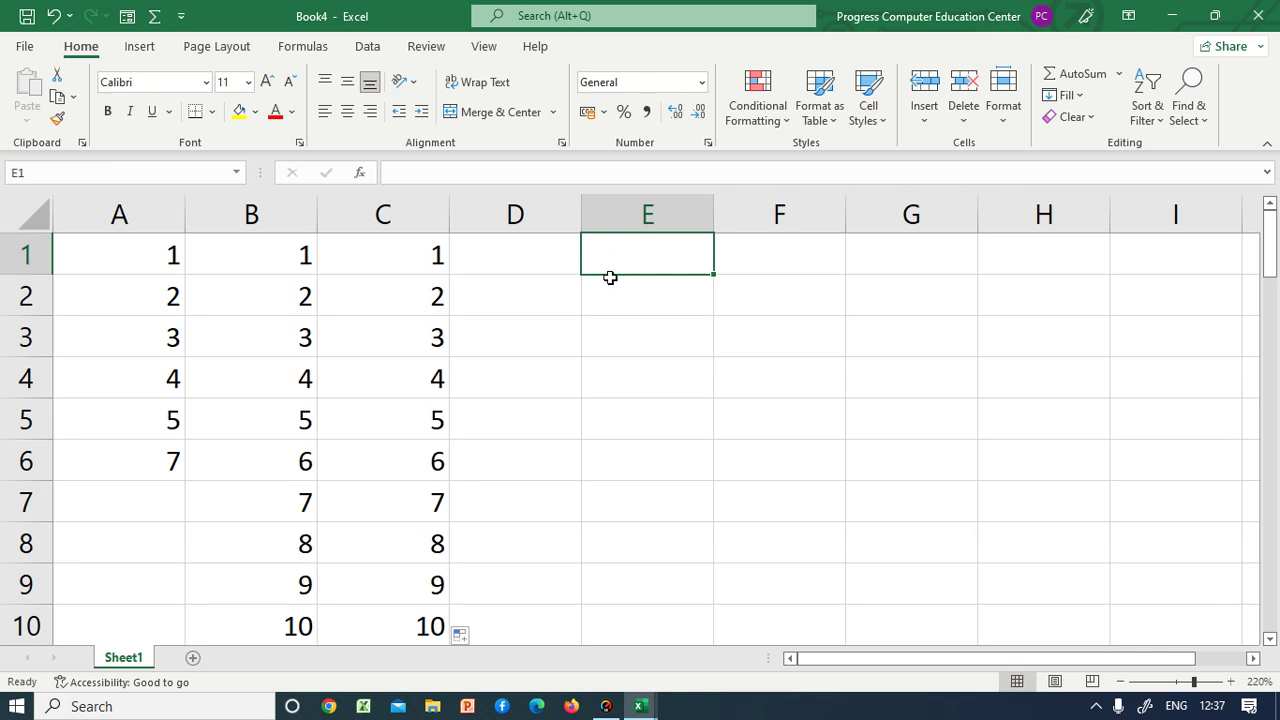
{"action": "type", "text": "1"}
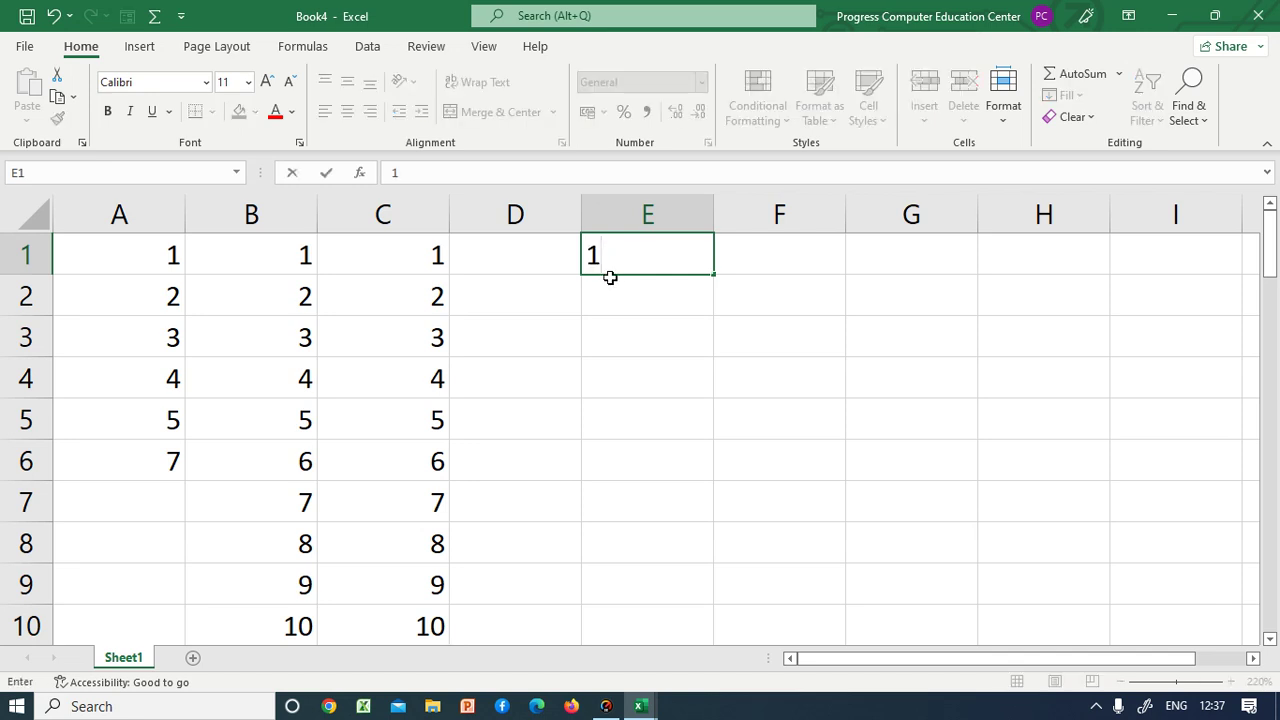
{"action": "key", "text": "Return"}
{"action": "left_click", "coordinate": [746, 300]}
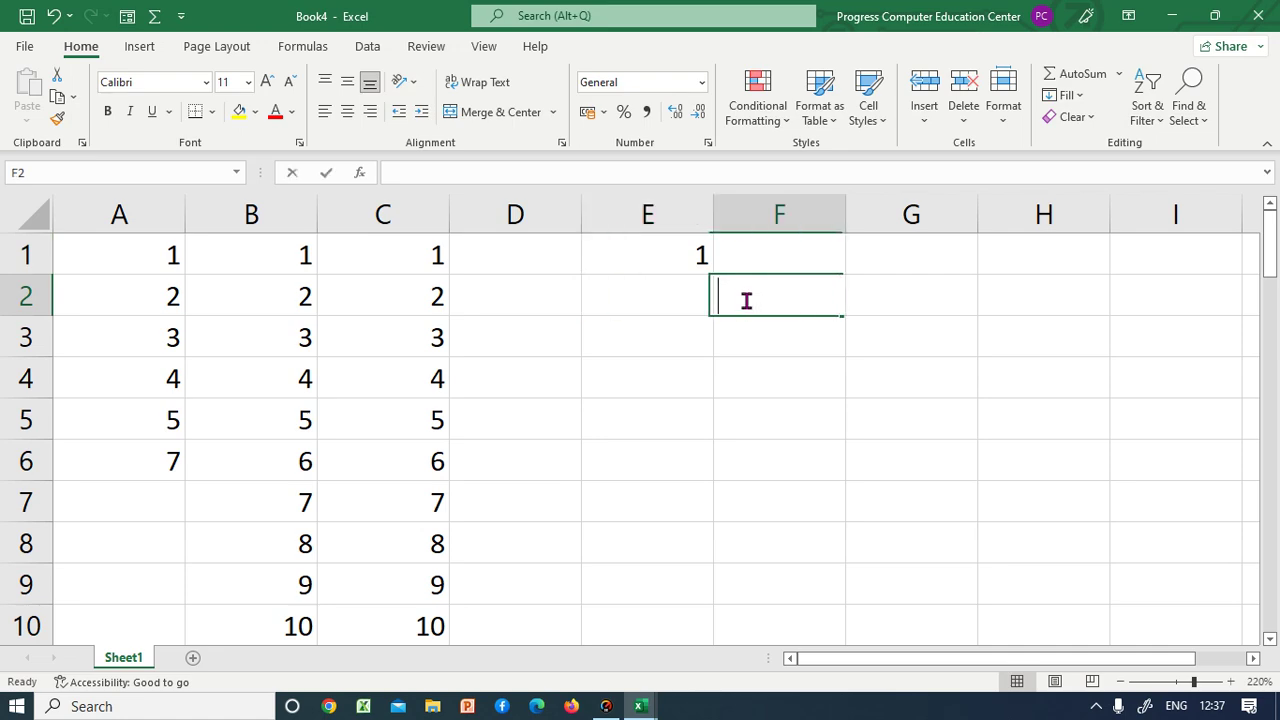
{"action": "left_click", "coordinate": [674, 254]}
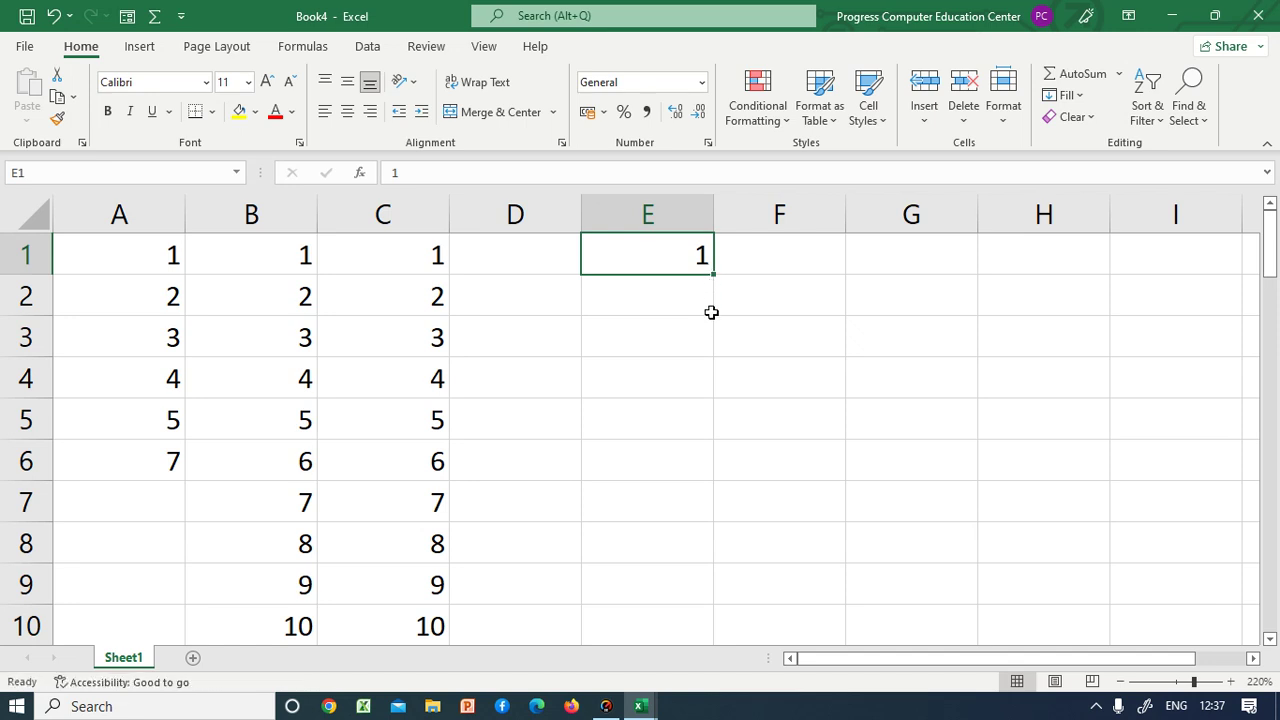
{"action": "left_click_drag", "start_coordinate": [715, 274], "coordinate": [700, 668]}
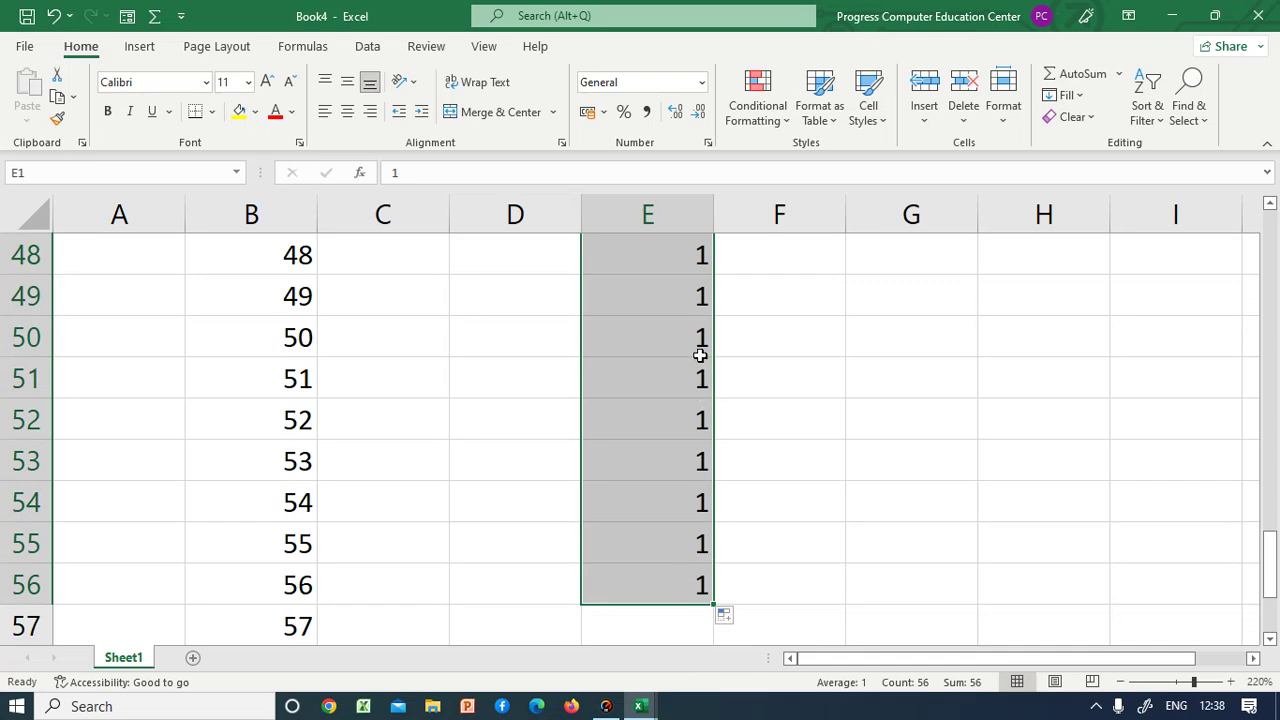
- Change the column E fill from copied cells to Fill Series and return to cell E1
{"action": "scroll", "coordinate": [700, 351], "scroll_direction": "down", "scroll_amount": 2}
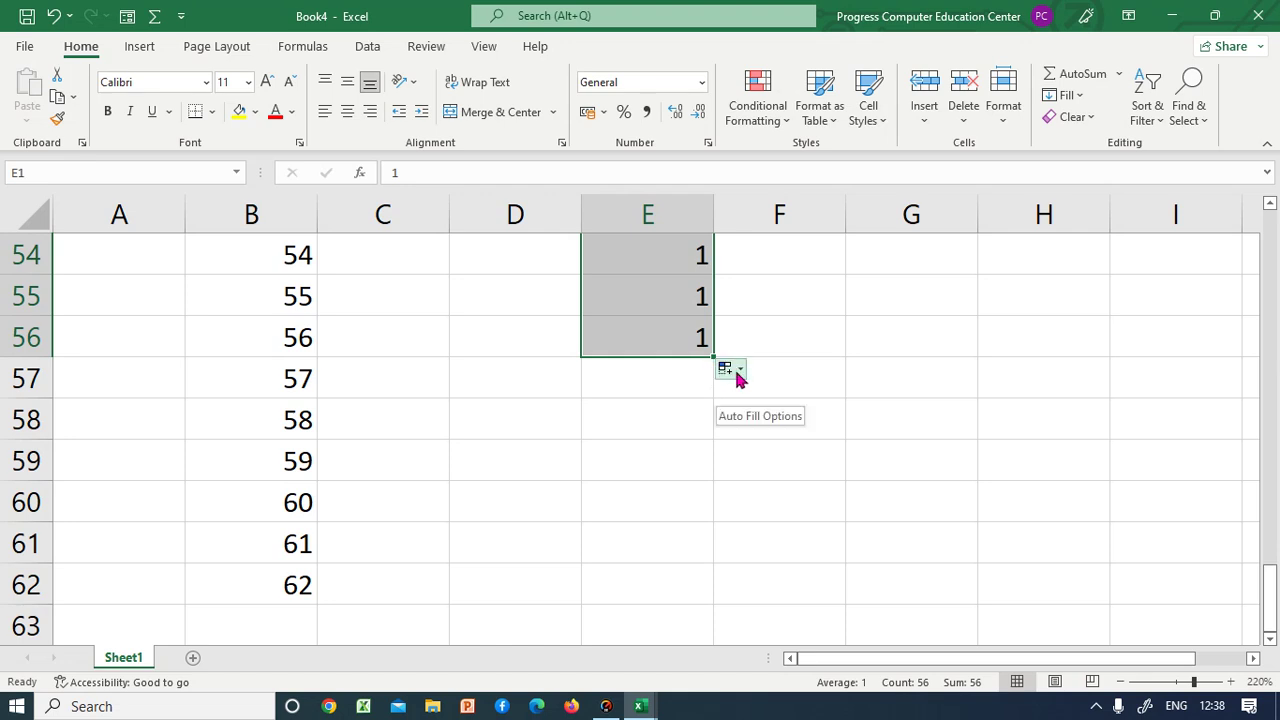
{"action": "left_click", "coordinate": [737, 372]}
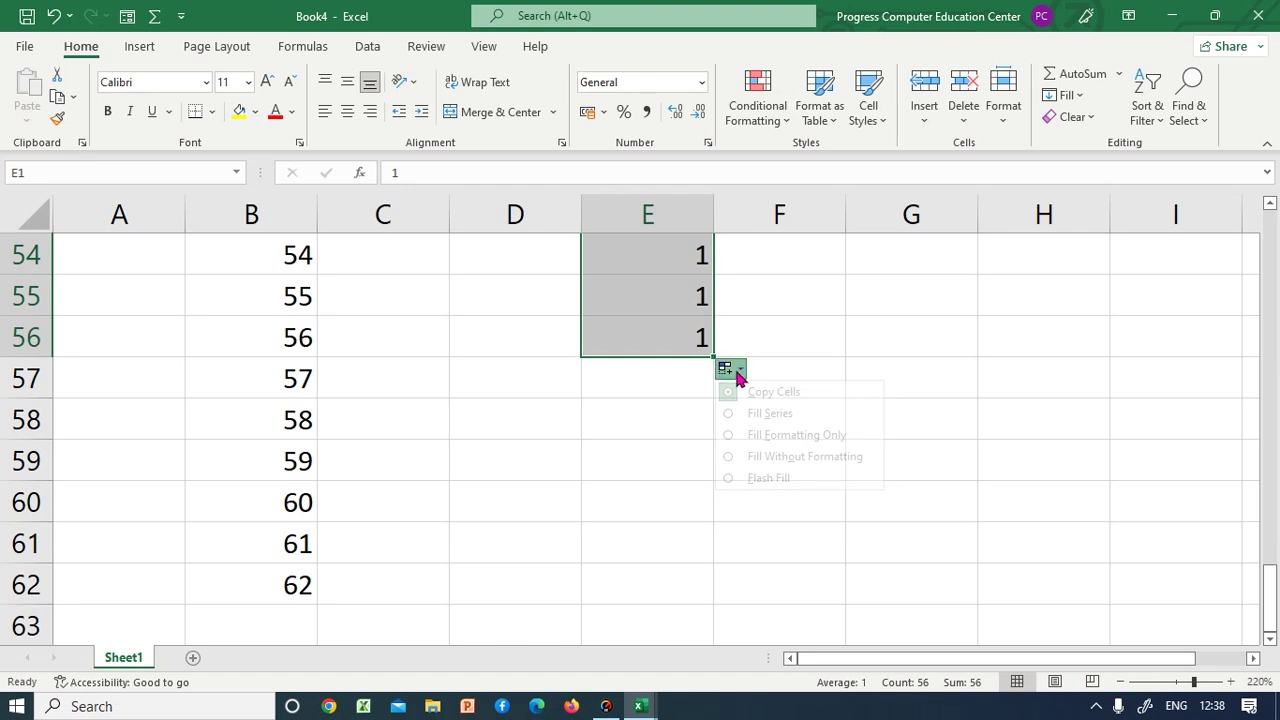
{"action": "left_click", "coordinate": [755, 414]}
{"action": "scroll", "coordinate": [751, 410], "scroll_direction": "down", "scroll_amount": 20}
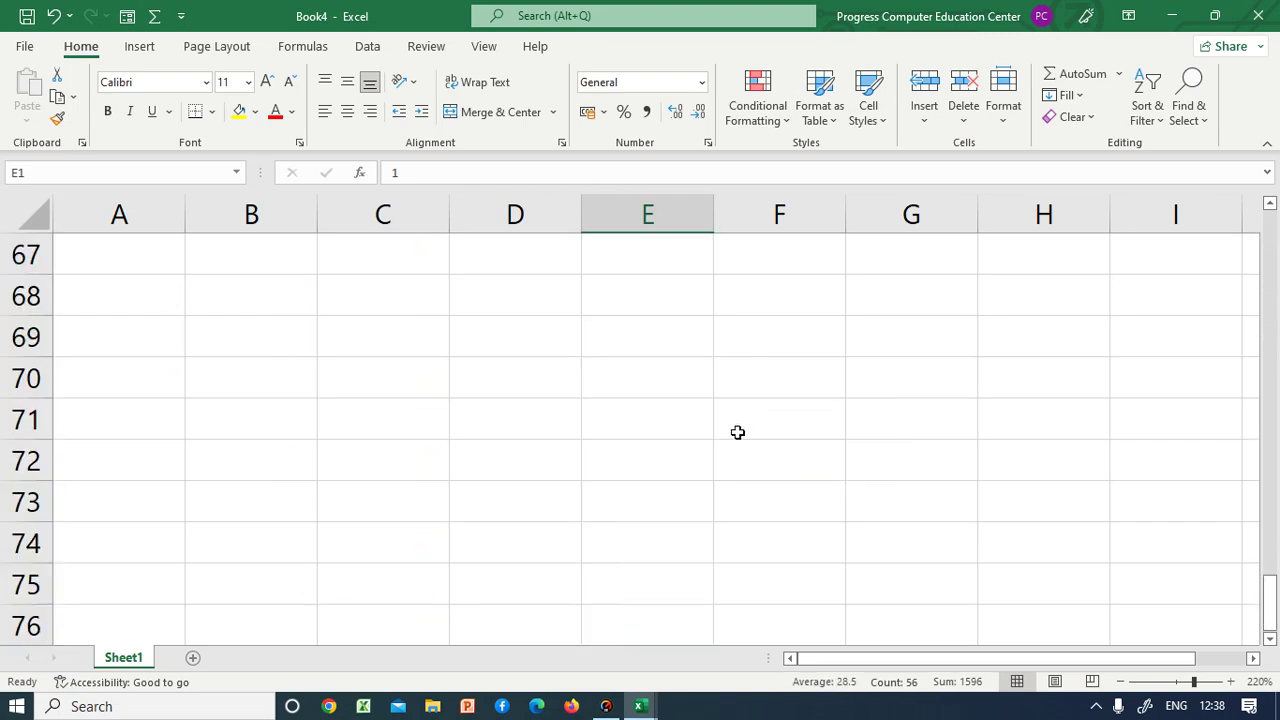
{"action": "scroll", "coordinate": [737, 432], "scroll_direction": "down", "scroll_amount": 2}
{"action": "scroll", "coordinate": [737, 431], "scroll_direction": "up", "scroll_amount": 8}
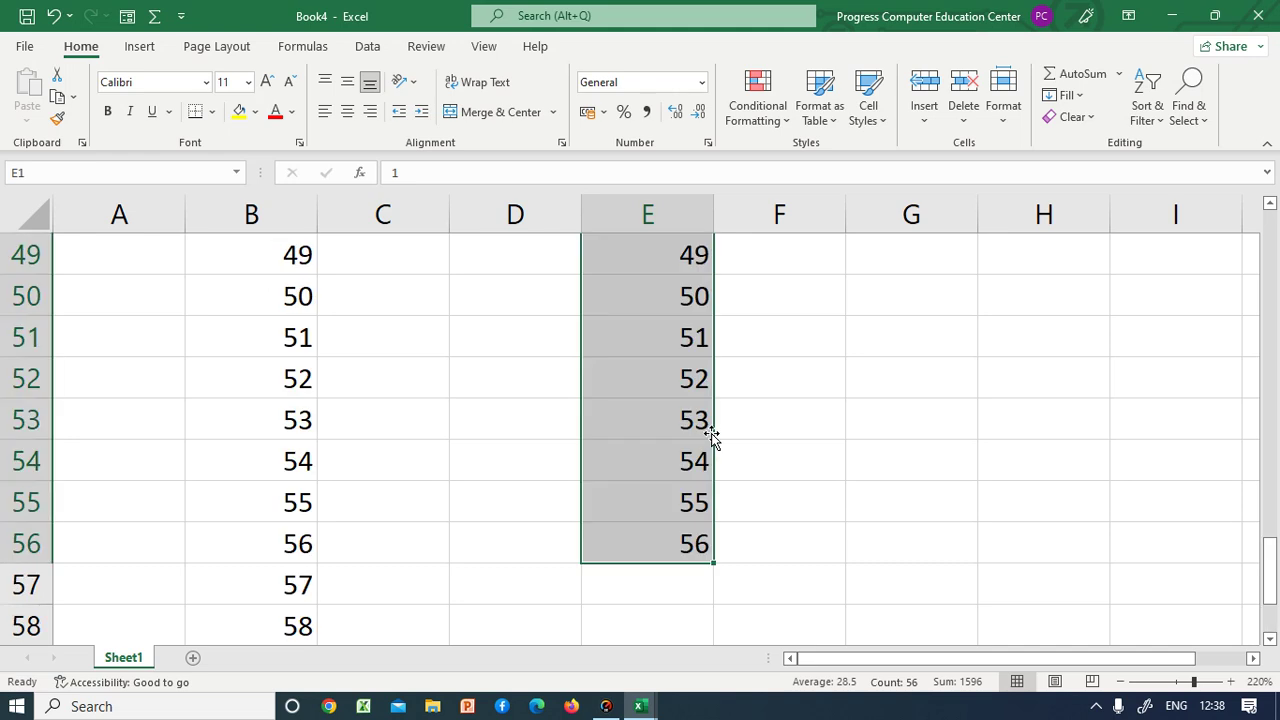
{"action": "key", "text": "ctrl+Up"}
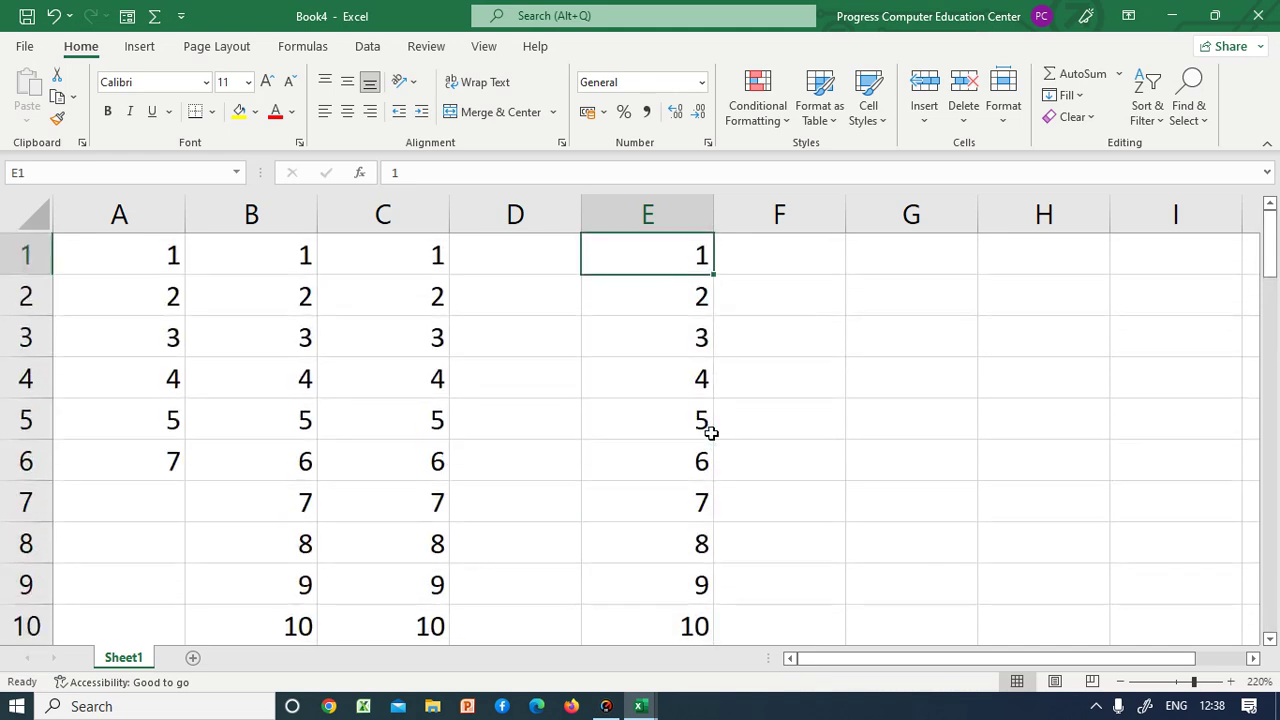
- Enter 1 in cell F1 and fill that single value down column F to row 66
{"action": "left_click", "coordinate": [755, 267]}
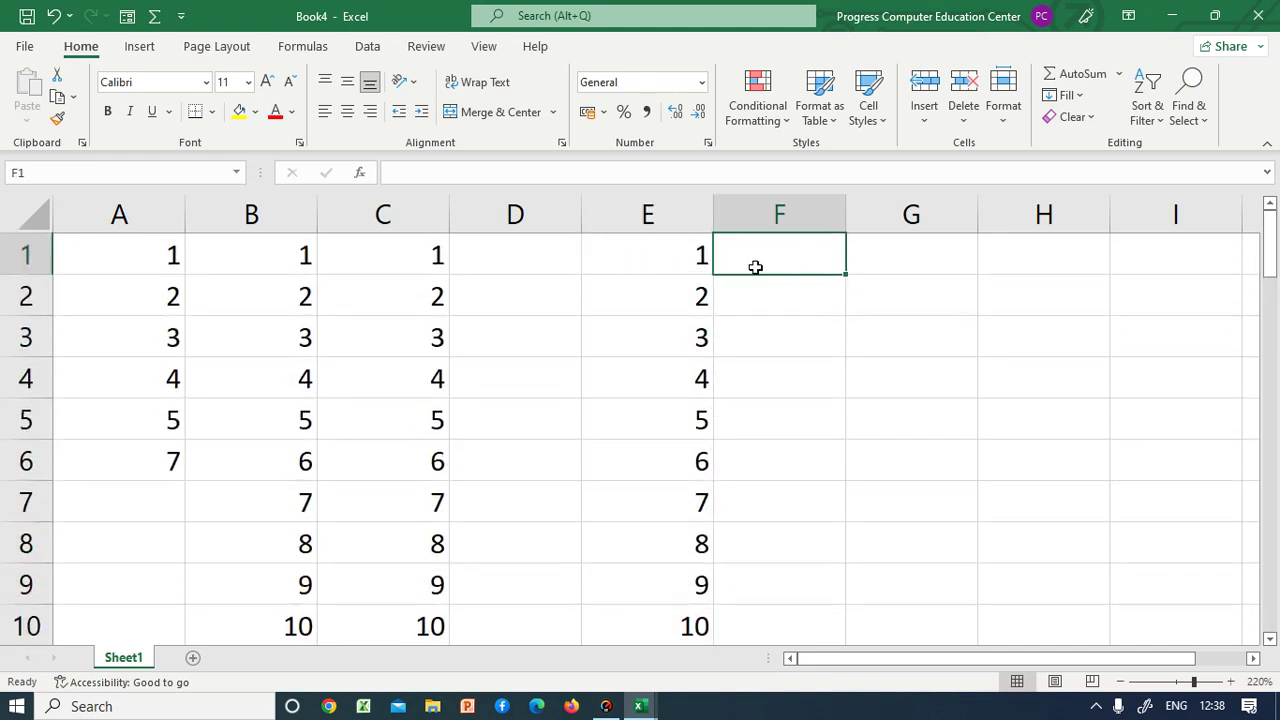
{"action": "type", "text": "1"}
{"action": "key", "text": "Return"}
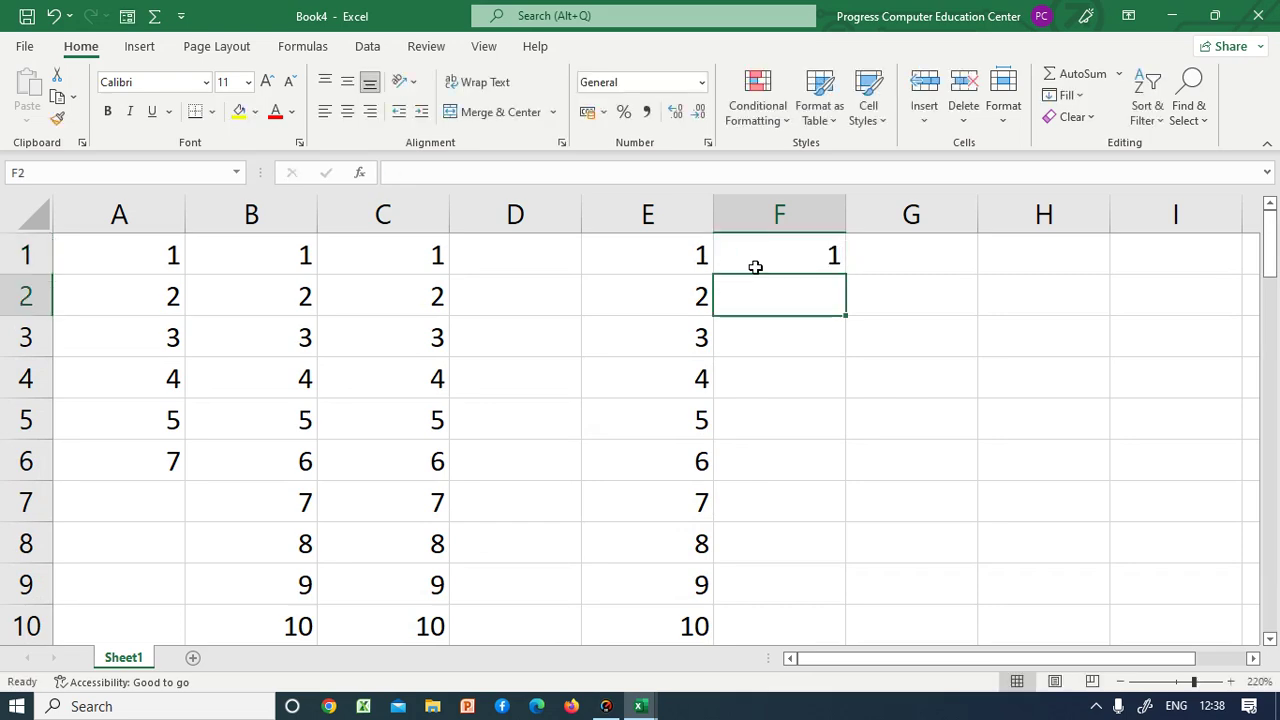
{"action": "left_click", "coordinate": [781, 261]}
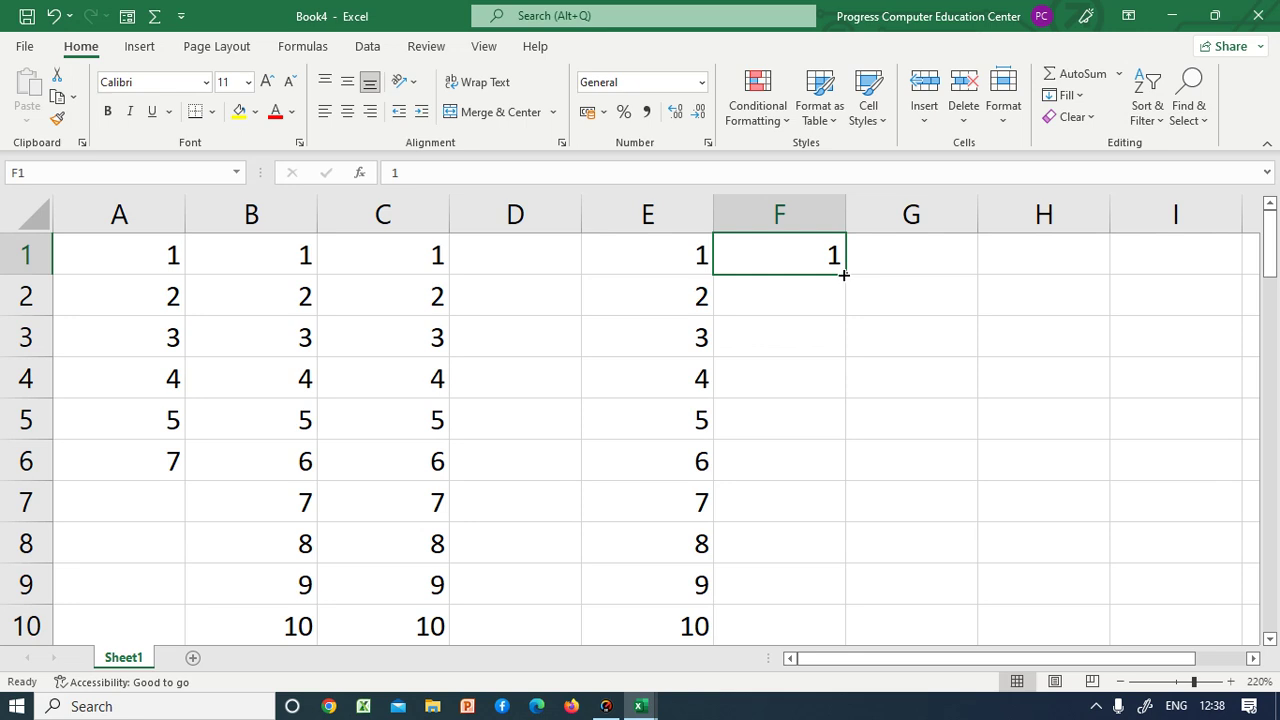
{"action": "left_click_drag", "start_coordinate": [845, 272], "coordinate": [840, 620]}
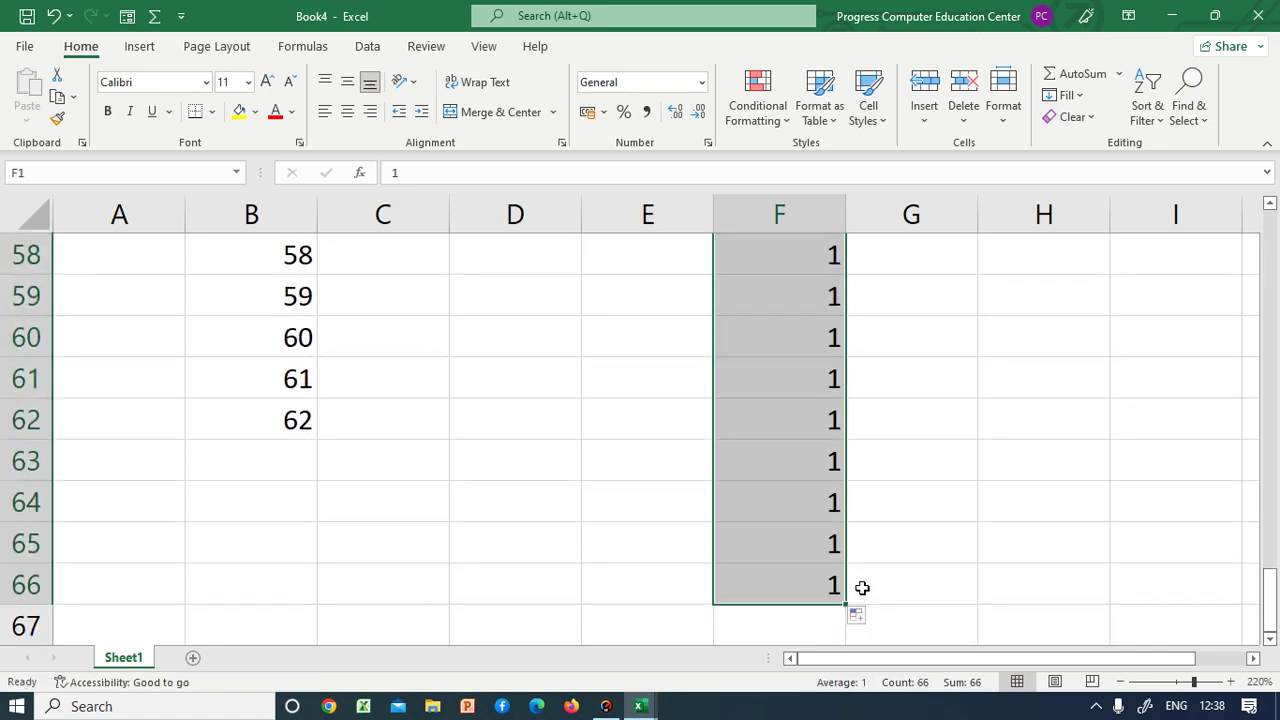
- Change the column F fill to Fill Series, check the numbers down the column and select cell G1
{"action": "left_click", "coordinate": [862, 618]}
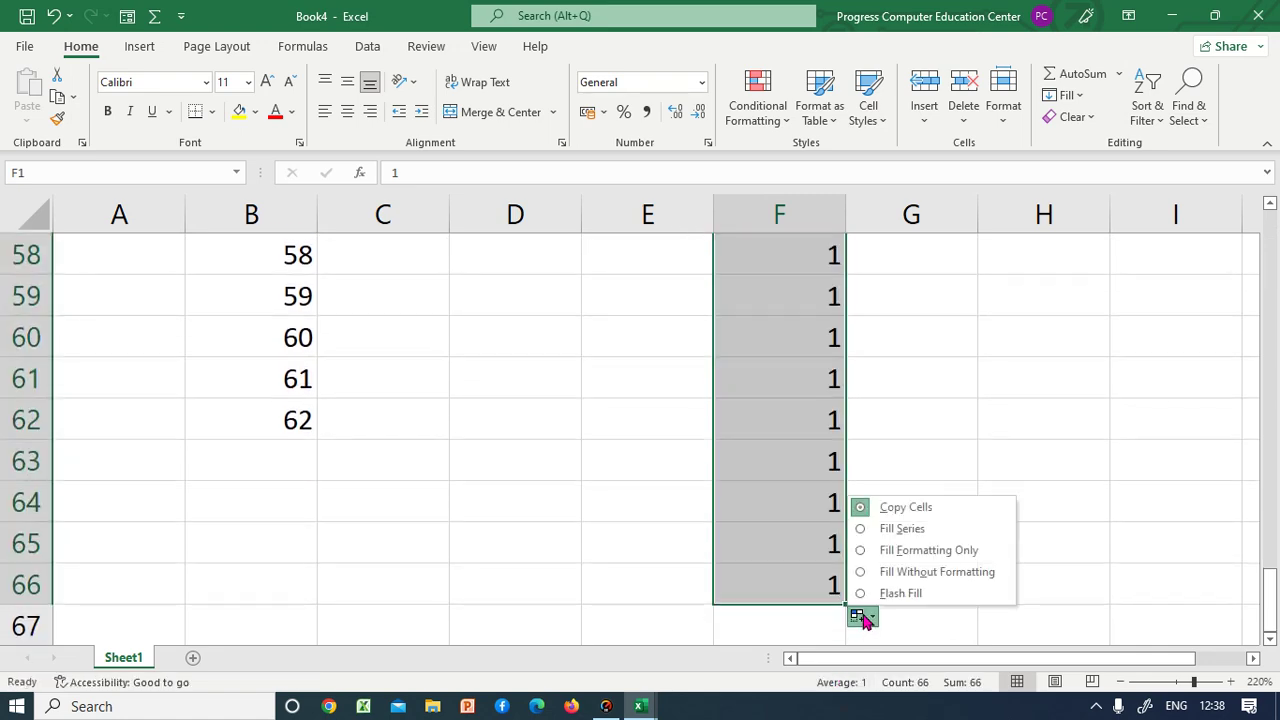
{"action": "left_click", "coordinate": [898, 530]}
{"action": "left_click_drag", "start_coordinate": [837, 658], "coordinate": [968, 662]}
{"action": "scroll", "coordinate": [691, 409], "scroll_direction": "down", "scroll_amount": 16}
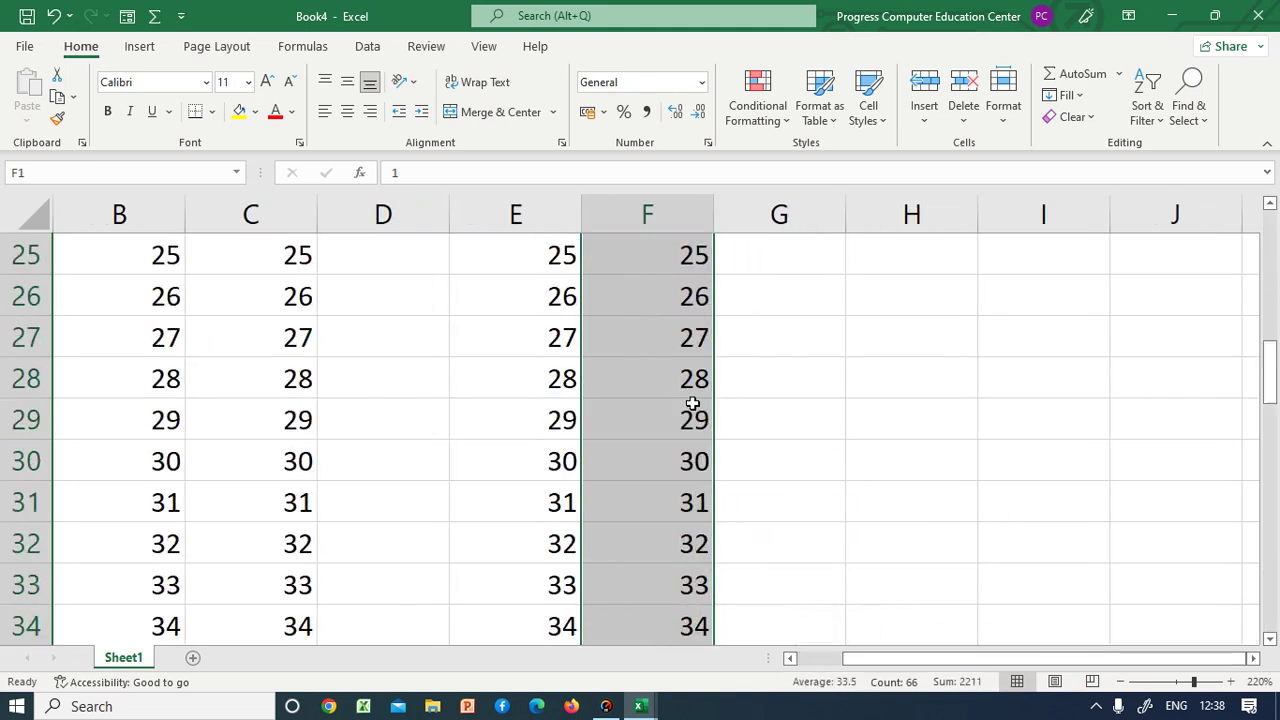
{"action": "scroll", "coordinate": [694, 406], "scroll_direction": "up", "scroll_amount": 16}
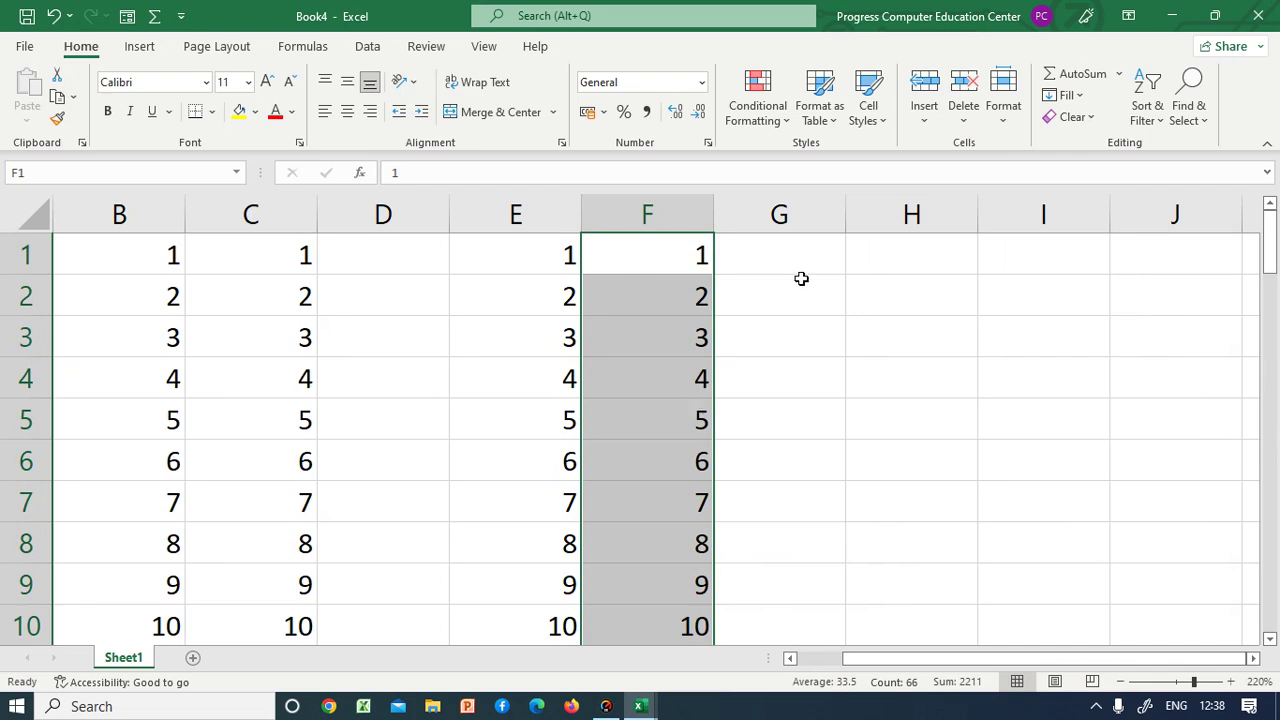
{"action": "left_click", "coordinate": [804, 263]}
{"action": "scroll", "coordinate": [660, 300], "scroll_direction": "down", "scroll_amount": 4}
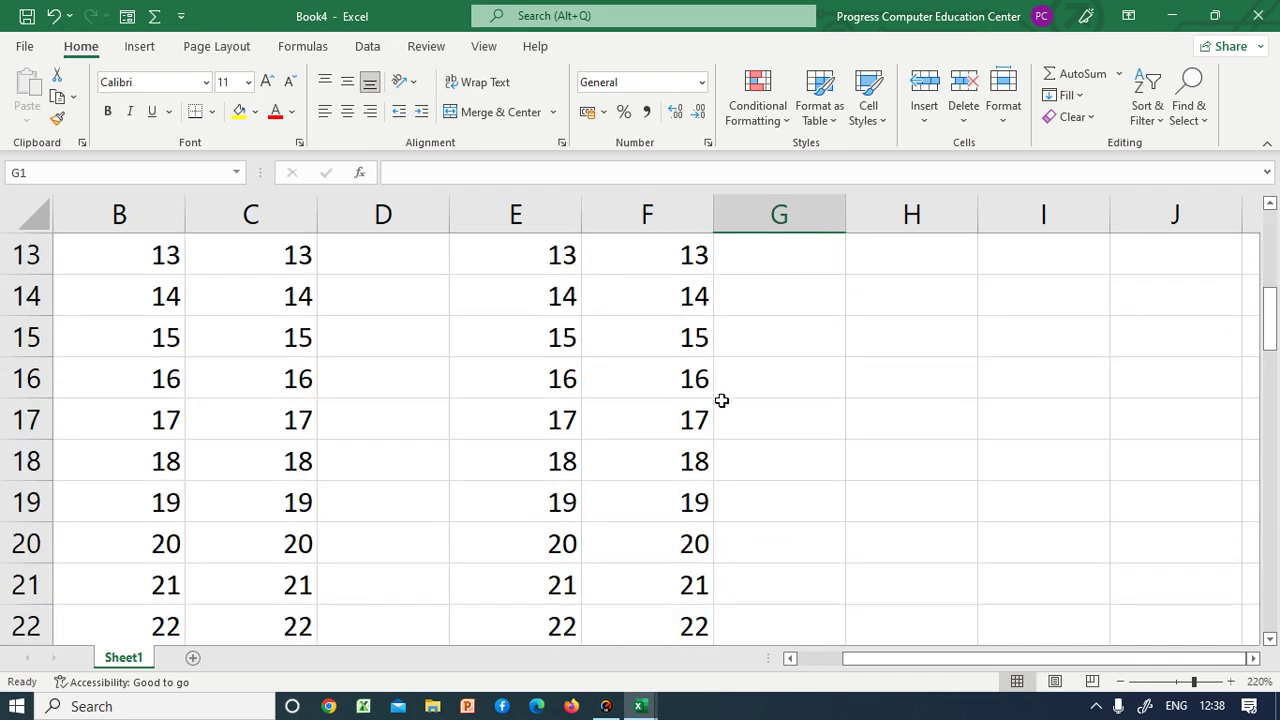
{"action": "scroll", "coordinate": [707, 481], "scroll_direction": "up", "scroll_amount": 2}
{"action": "scroll", "coordinate": [707, 481], "scroll_direction": "up", "scroll_amount": 3}
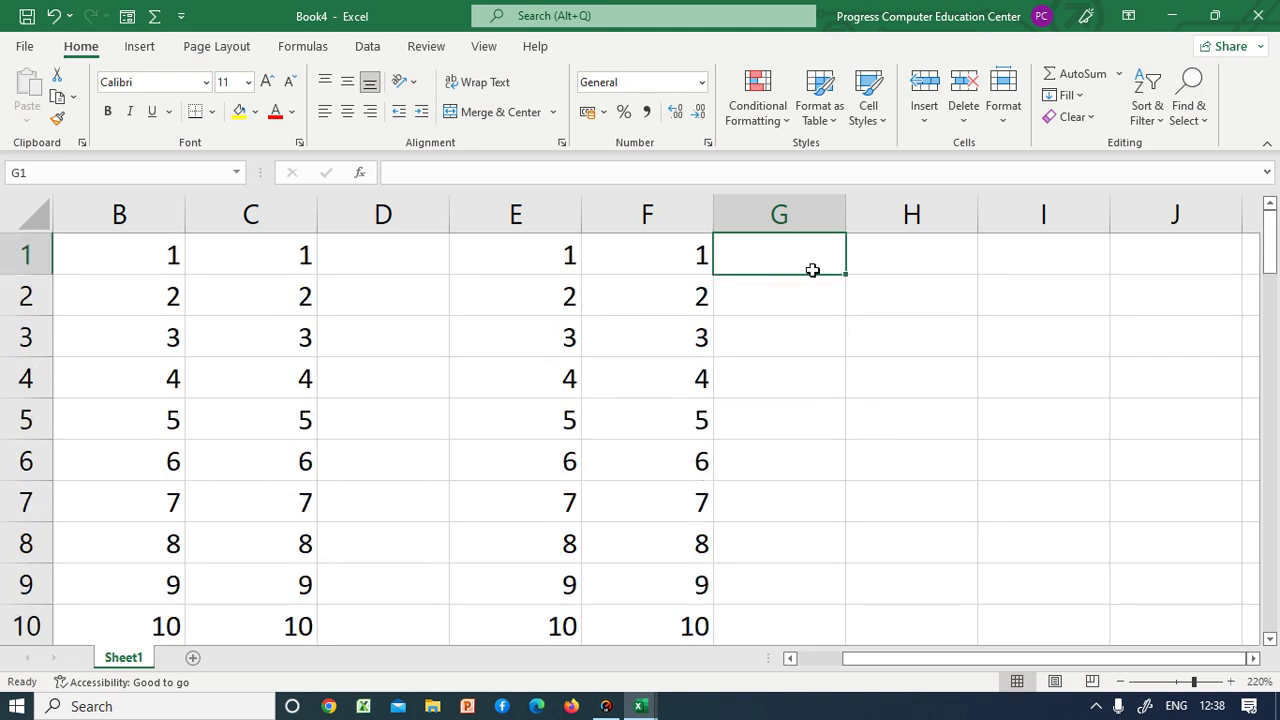
{"action": "left_click", "coordinate": [878, 261]}
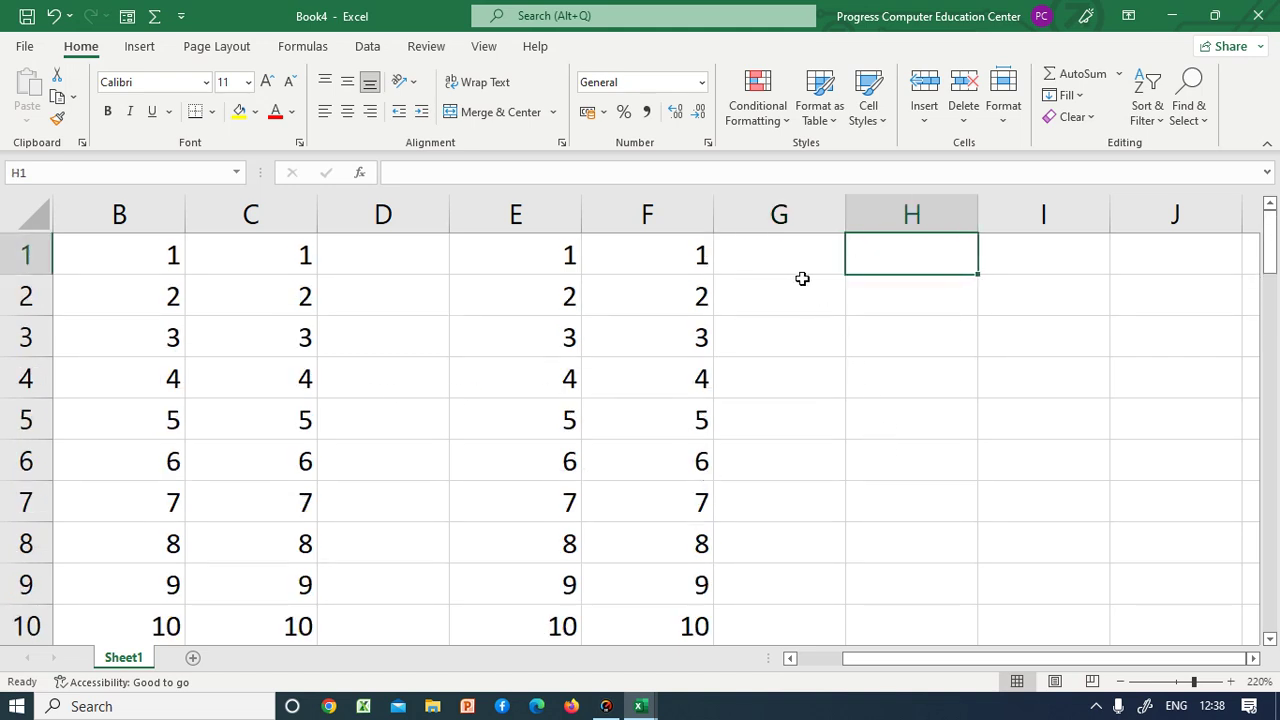
{"action": "left_click", "coordinate": [792, 259]}
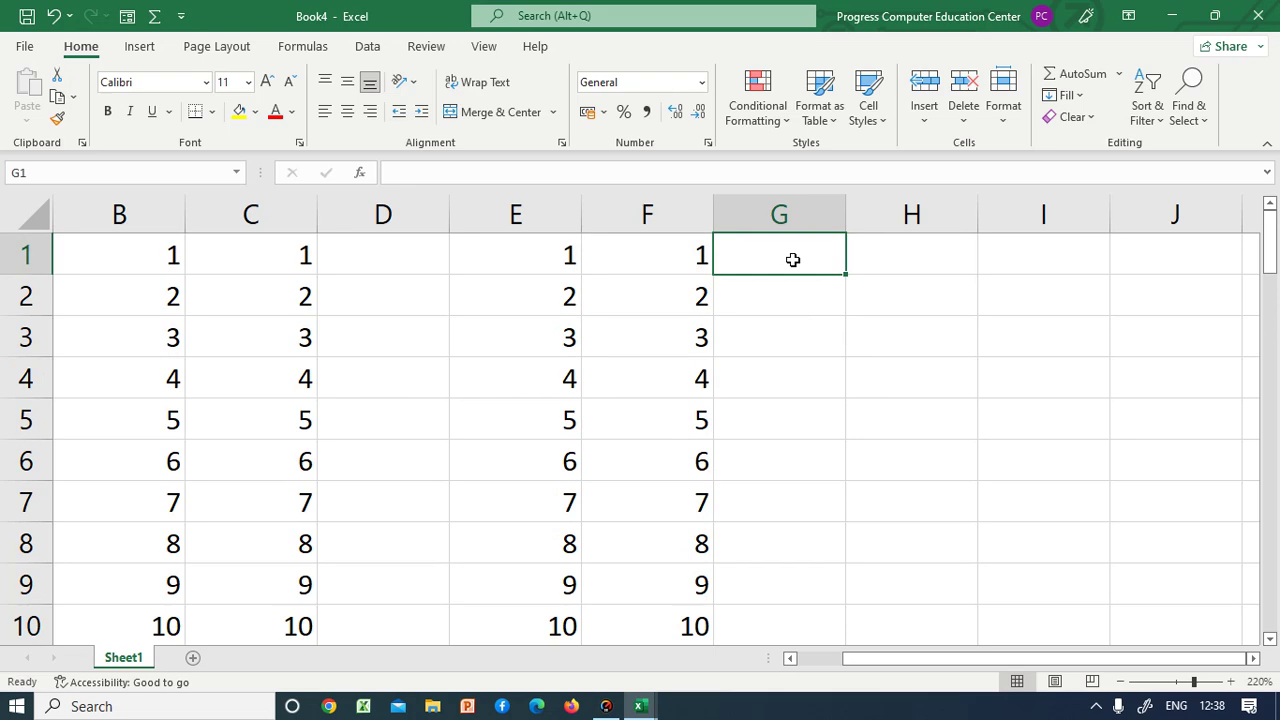
{"action": "left_click", "coordinate": [900, 256]}
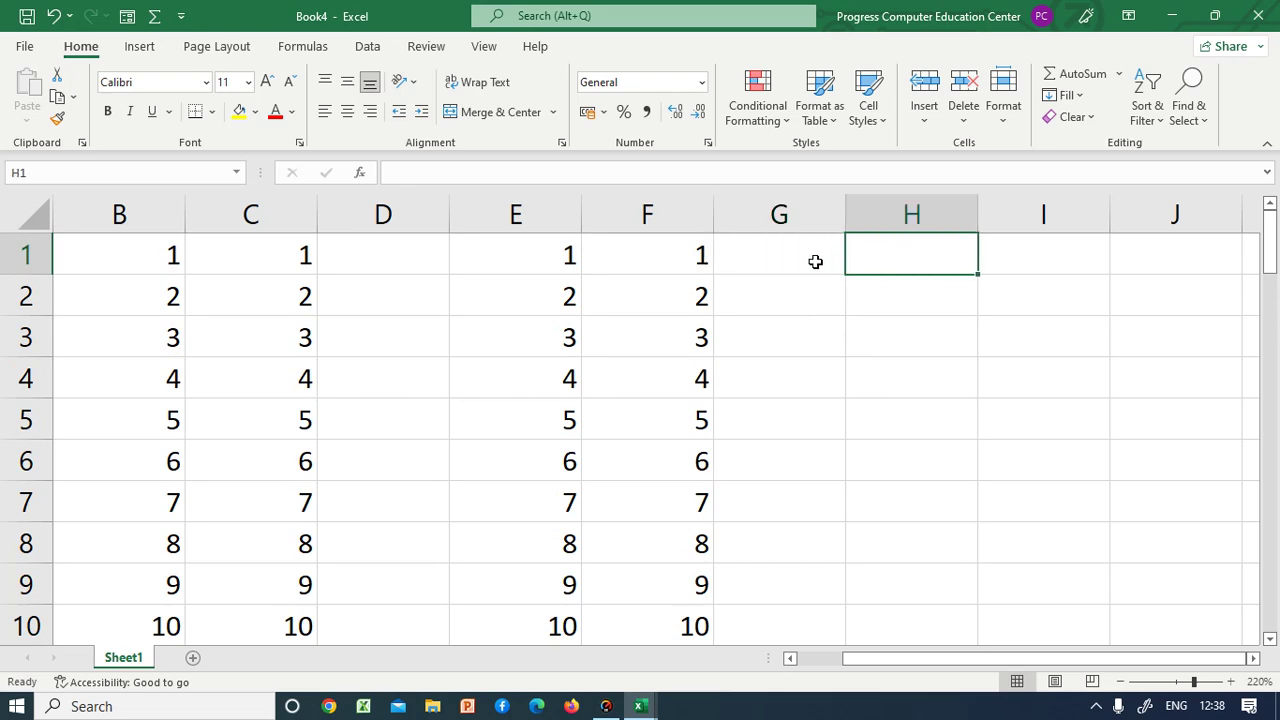
{"action": "left_click", "coordinate": [814, 260]}
{"action": "left_click", "coordinate": [903, 257]}
{"action": "left_click", "coordinate": [877, 309]}
{"action": "left_click", "coordinate": [877, 257]}
{"action": "double_click", "coordinate": [876, 257]}
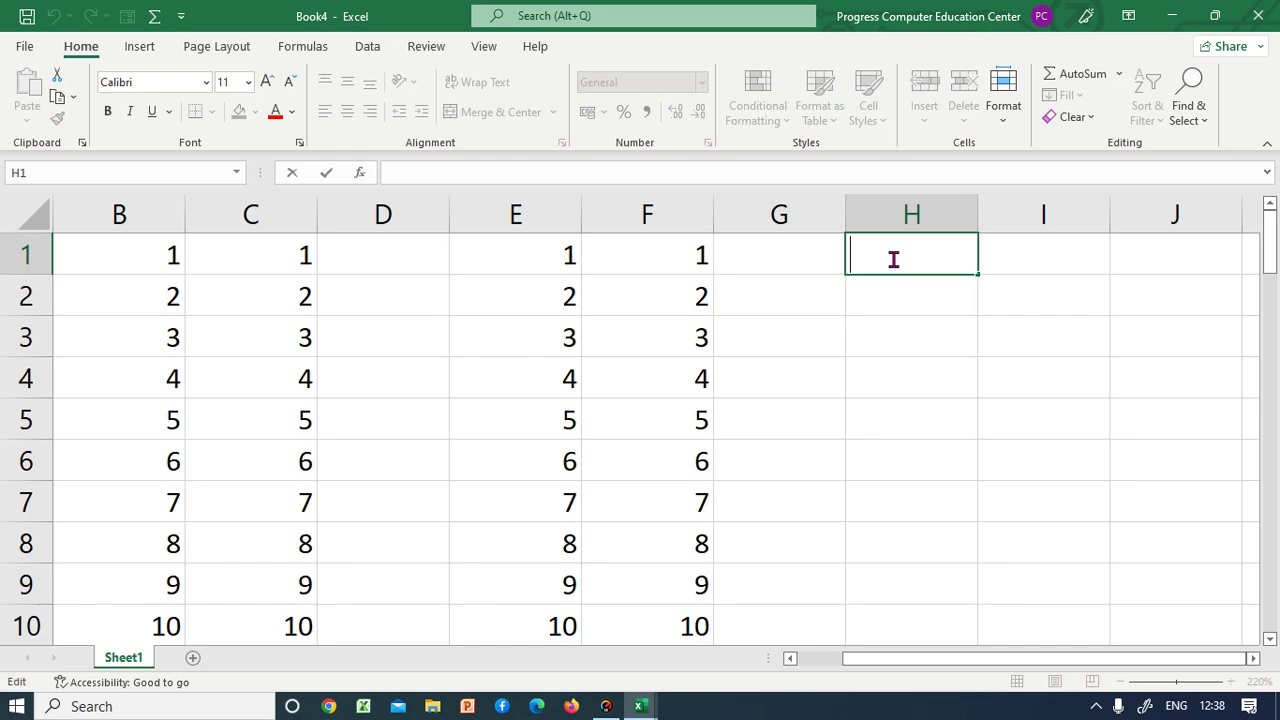
{"action": "key", "text": "Return"}
{"action": "left_click", "coordinate": [864, 253]}
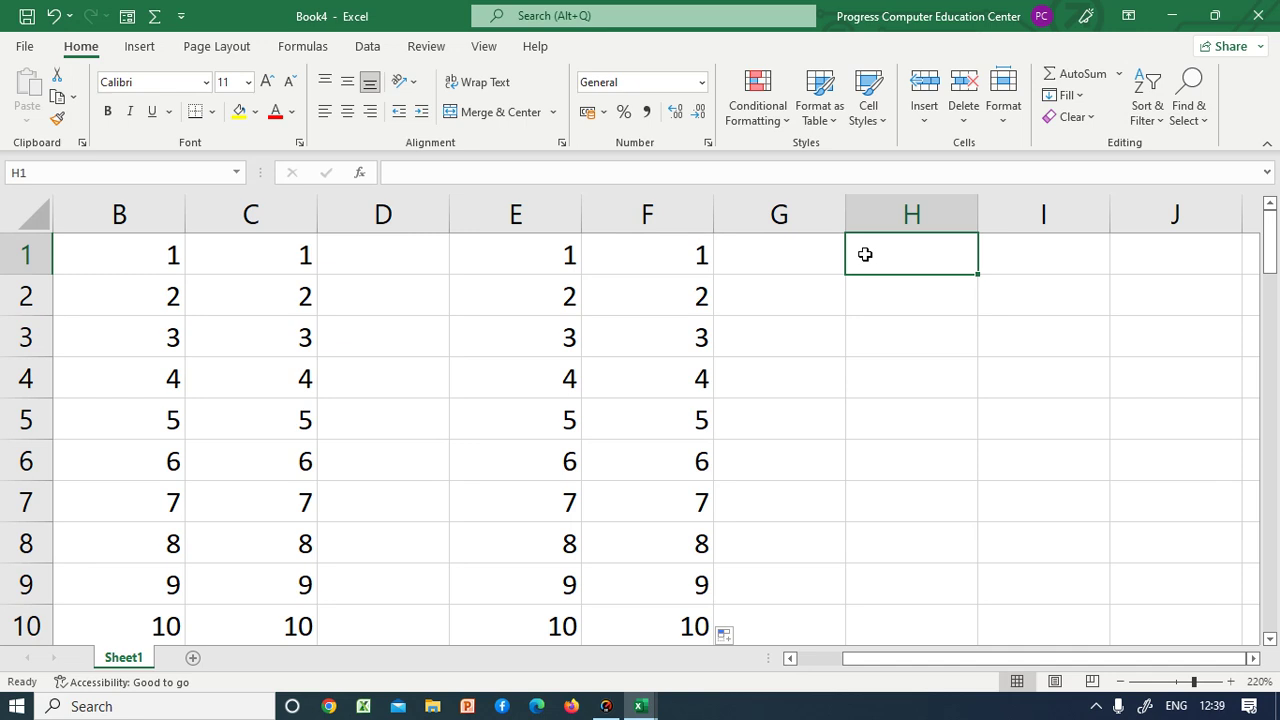
- Enter 1 in cell G1 as the single starting value
{"action": "left_click", "coordinate": [781, 258]}
{"action": "type", "text": "1"}
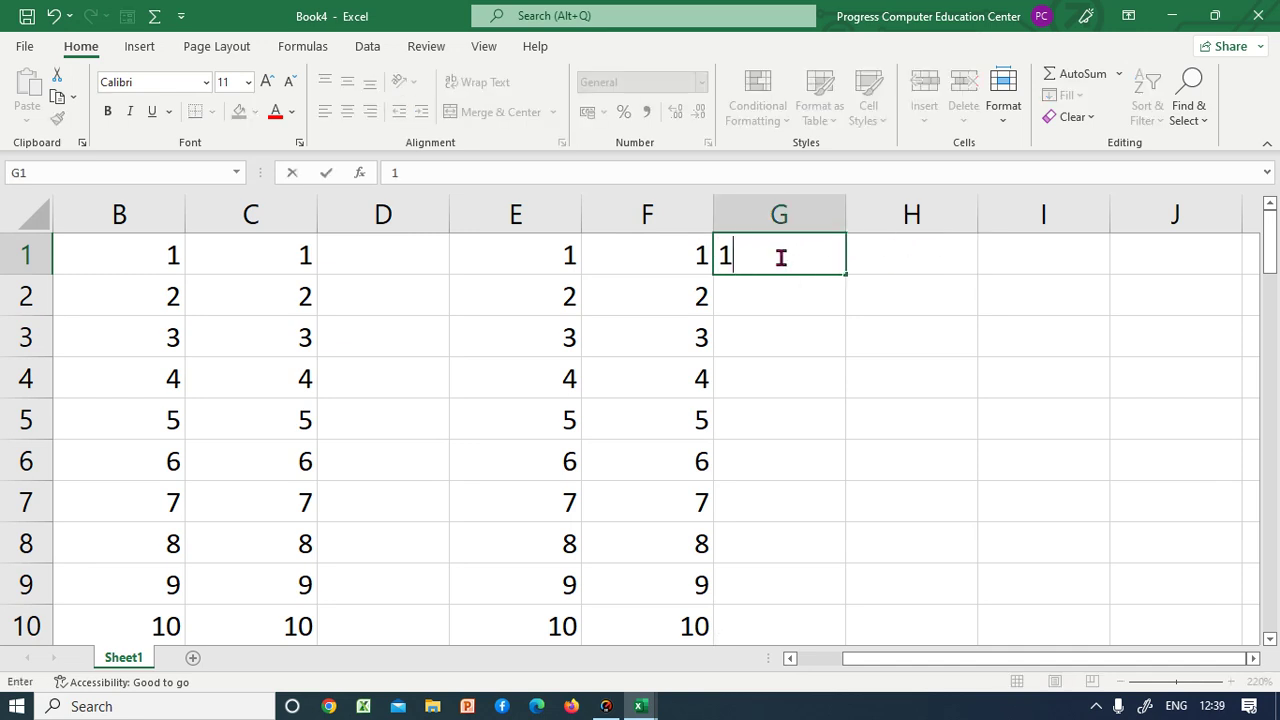
{"action": "key", "text": "Return"}
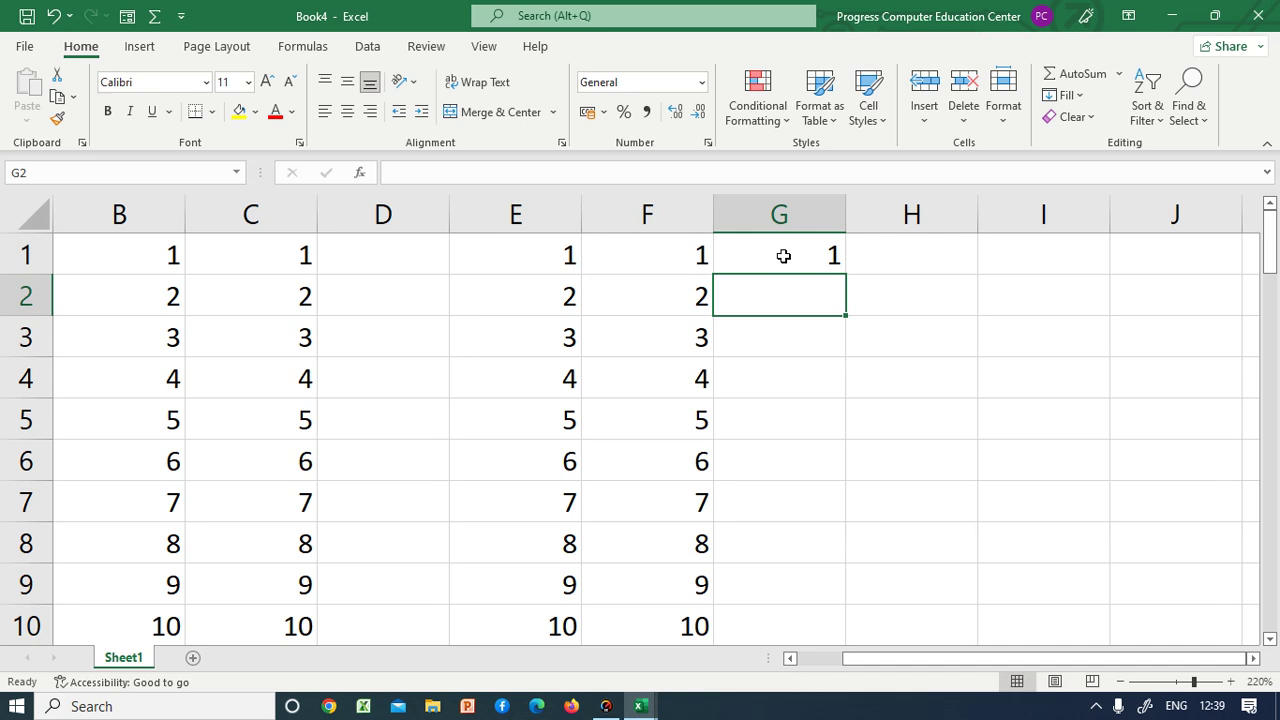
- Fill column G from G1 directly as an incrementing series down to row 121 and return to G1
{"action": "left_click", "coordinate": [812, 250]}
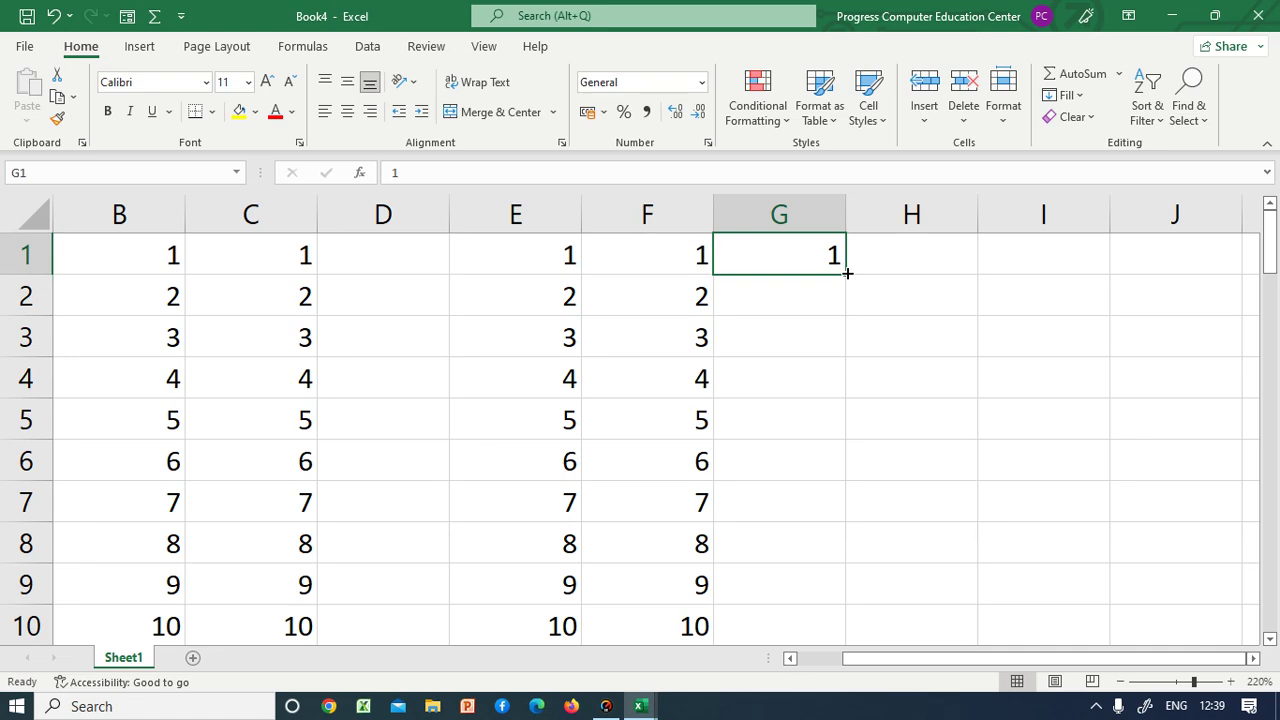
{"action": "scroll", "coordinate": [821, 294], "scroll_direction": "up", "scroll_amount": 5}
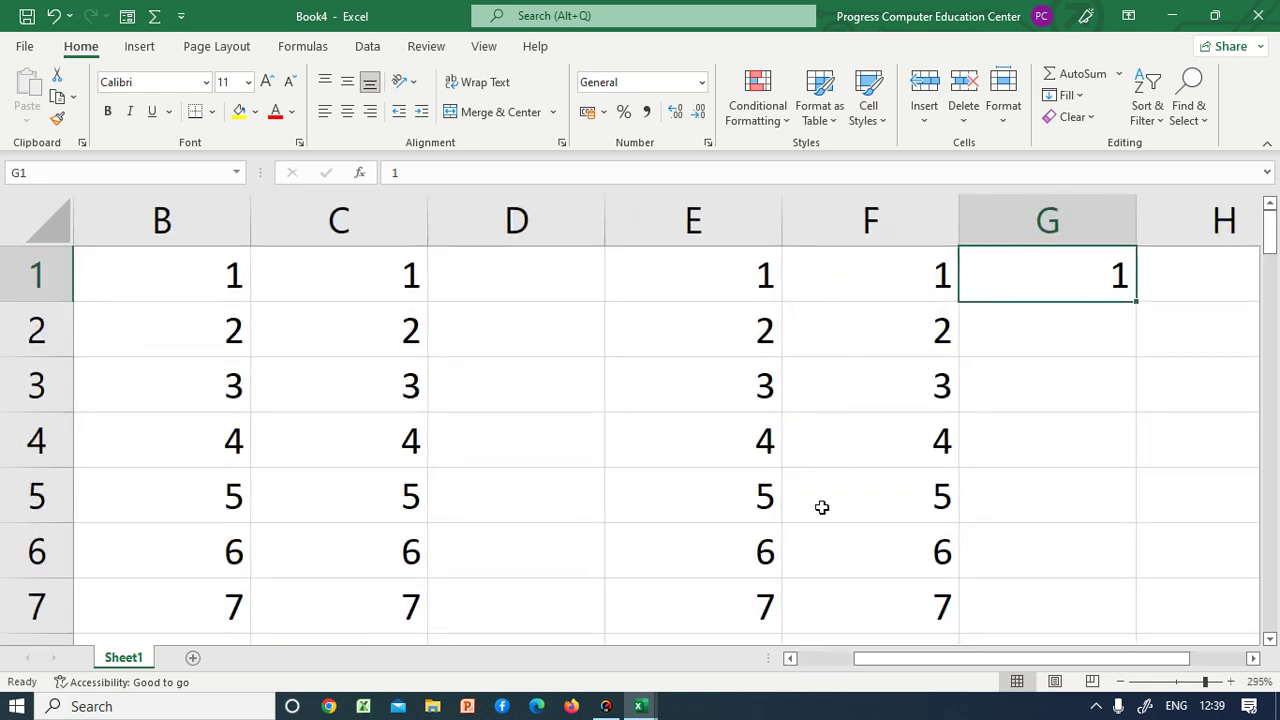
{"action": "left_click_drag", "start_coordinate": [862, 658], "coordinate": [957, 658]}
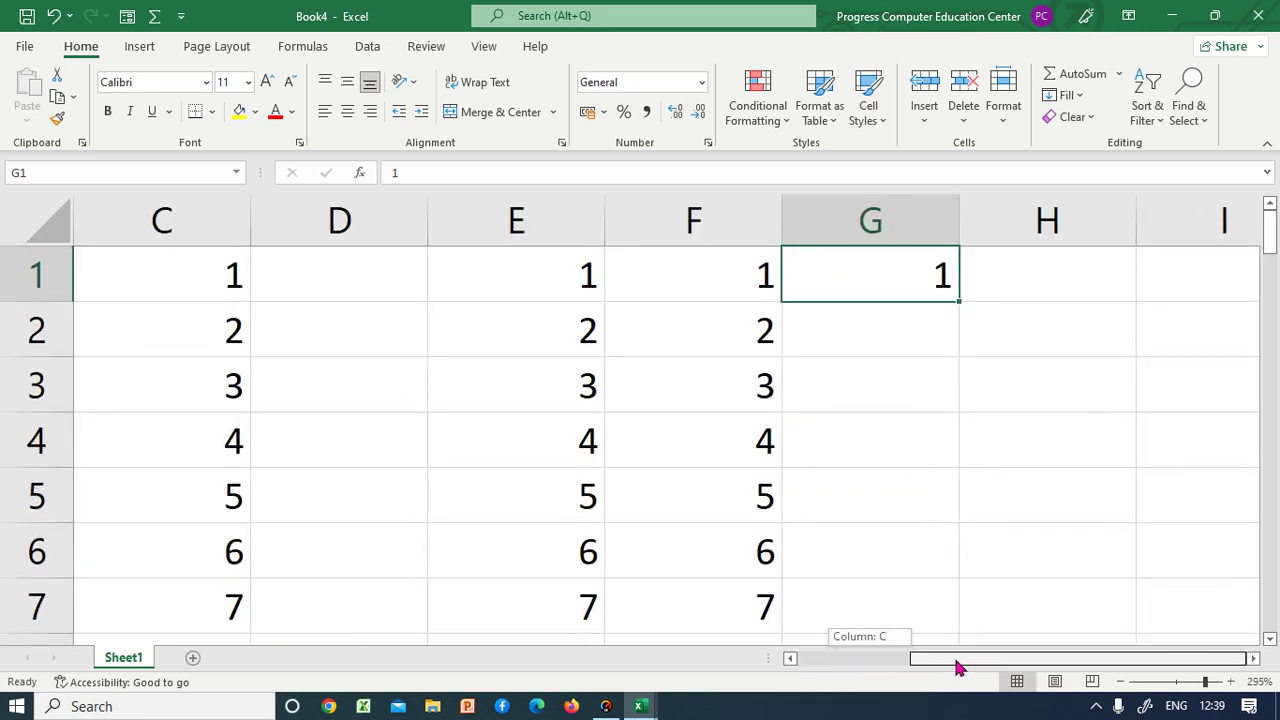
{"action": "key", "text": "Down"}
{"action": "key", "text": "Down"}
{"action": "left_click", "coordinate": [931, 285]}
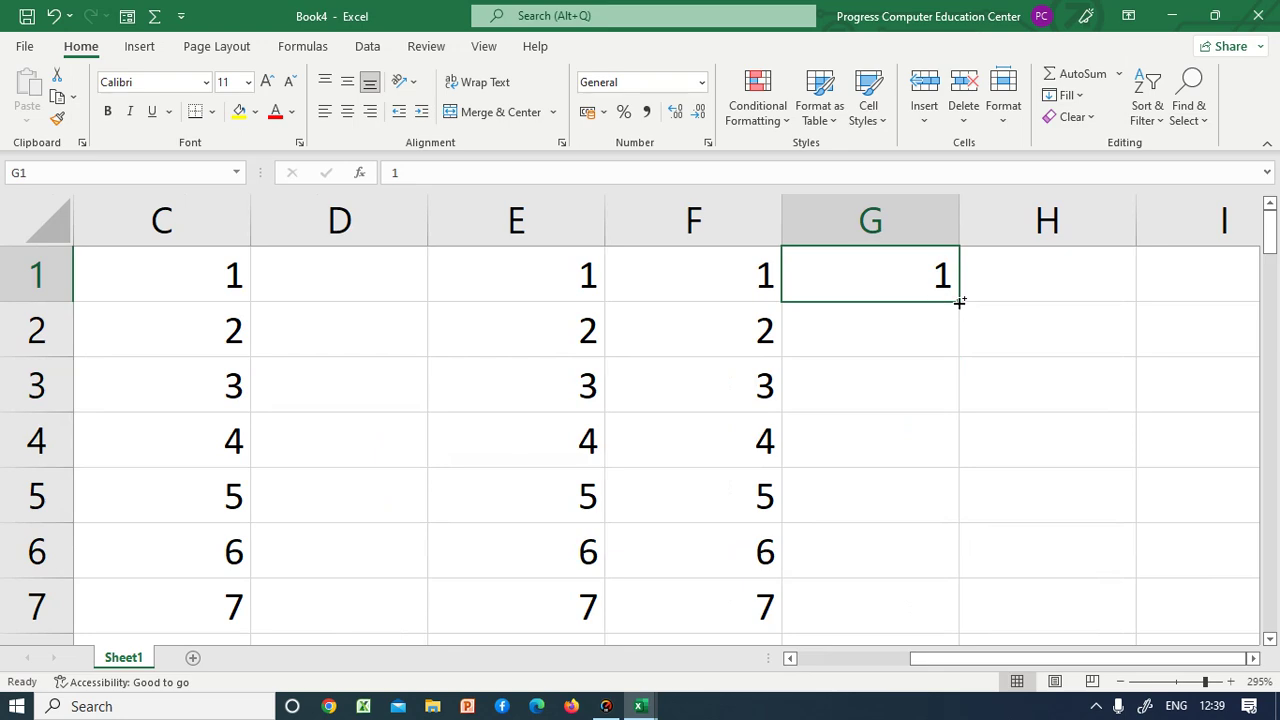
{"action": "left_click_drag", "start_coordinate": [959, 302], "coordinate": [957, 640]}
{"action": "left_click", "coordinate": [921, 561]}
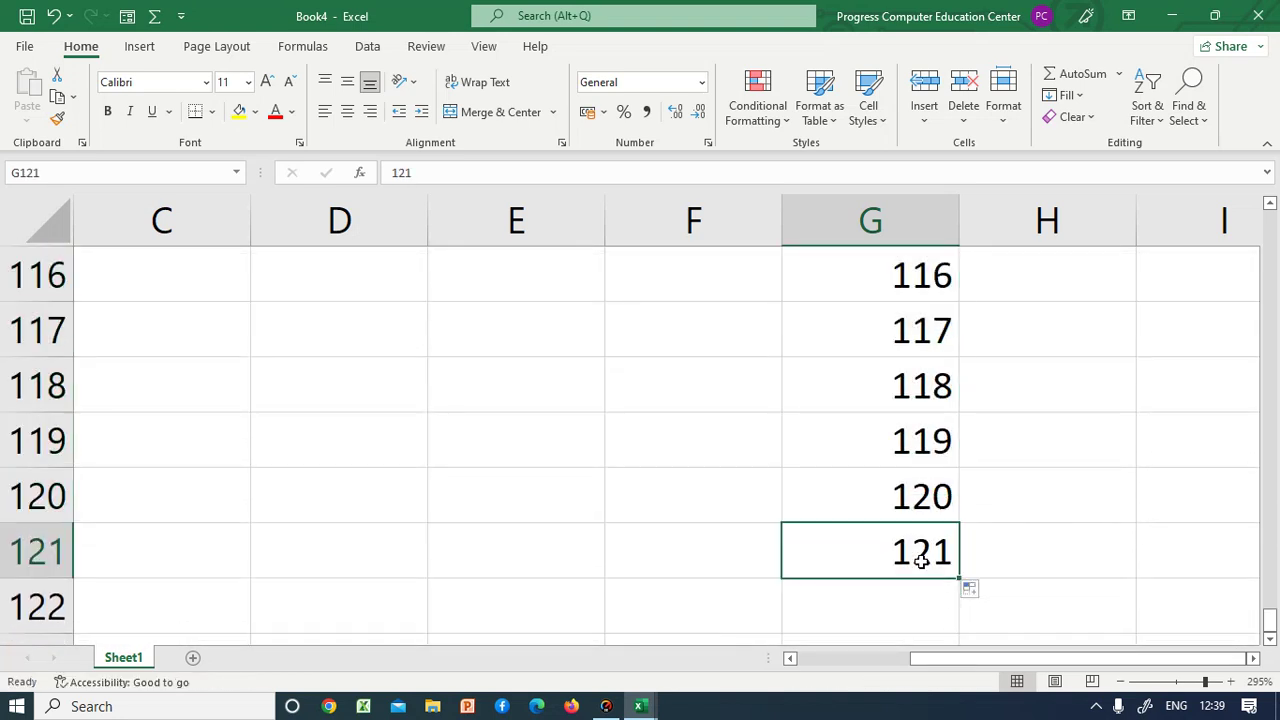
{"action": "key", "text": "ctrl+Up"}
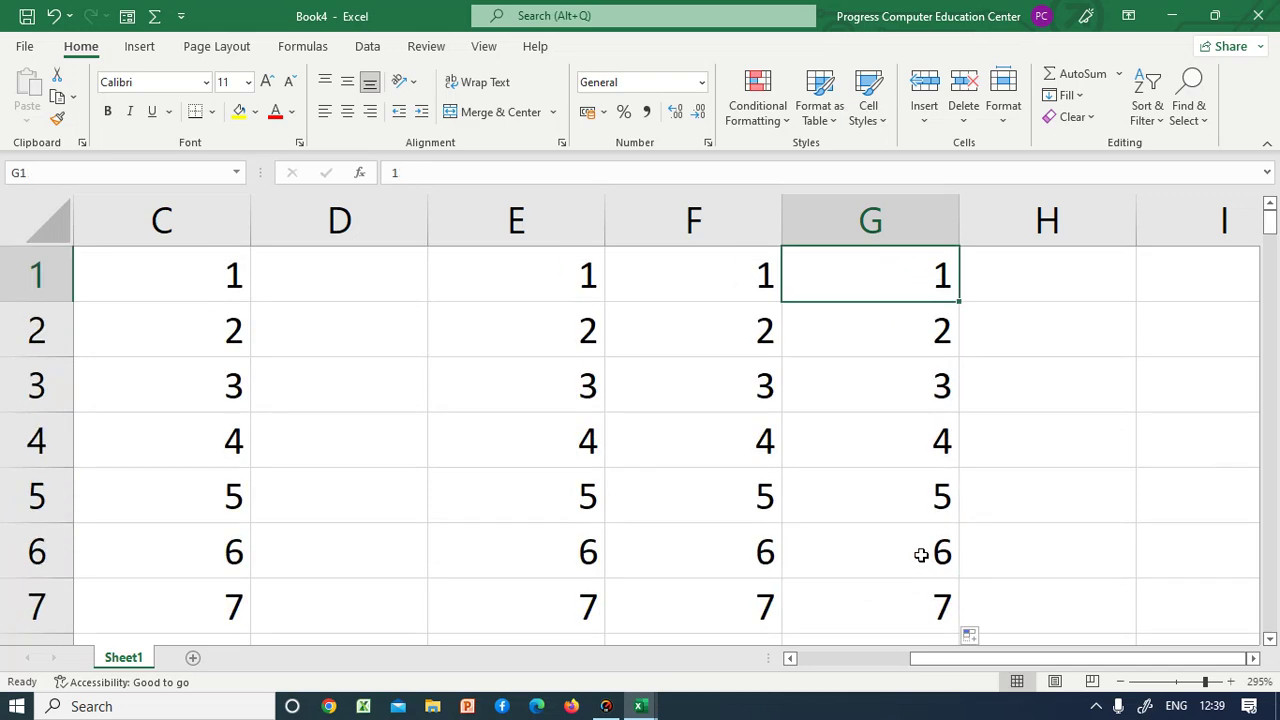
- Enter 1 in cell H1, fill it directly as an incrementing series down to row 46 and return to H1
{"action": "key", "text": "Right"}
{"action": "key", "text": "Right"}
{"action": "key", "text": "Right"}
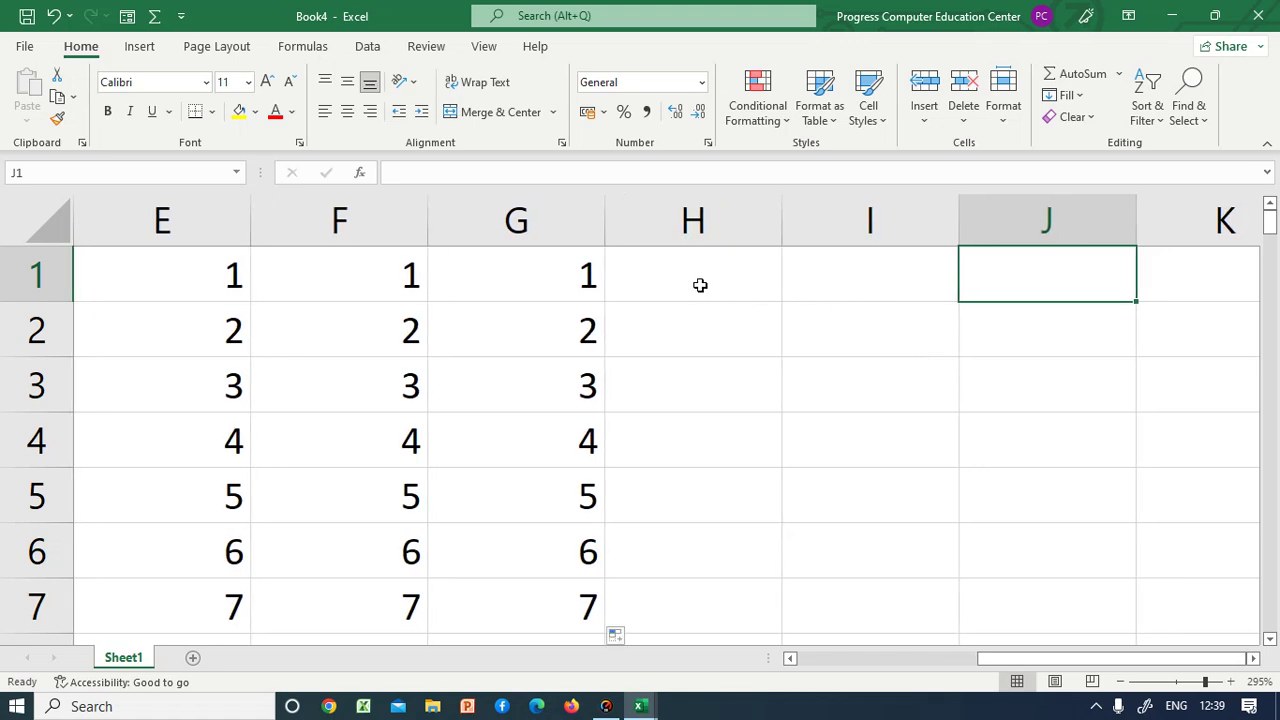
{"action": "left_click", "coordinate": [700, 285]}
{"action": "type", "text": "1"}
{"action": "key", "text": "Return"}
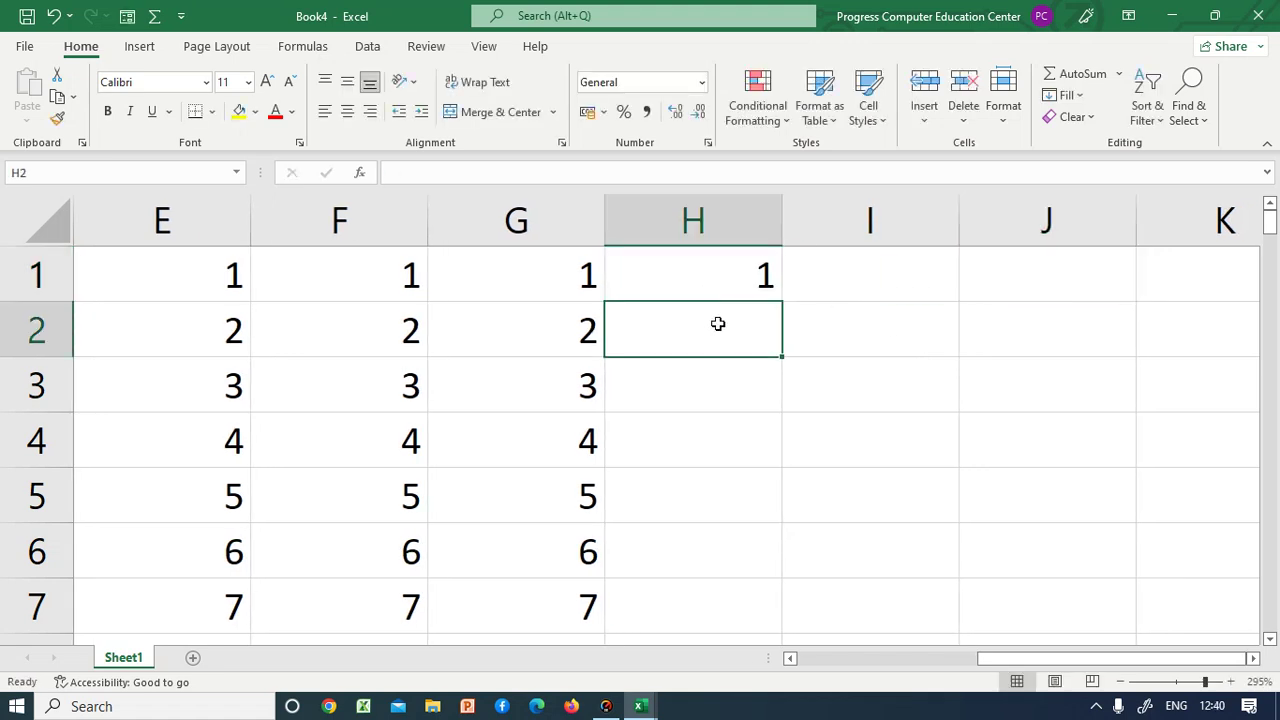
{"action": "left_click", "coordinate": [718, 268]}
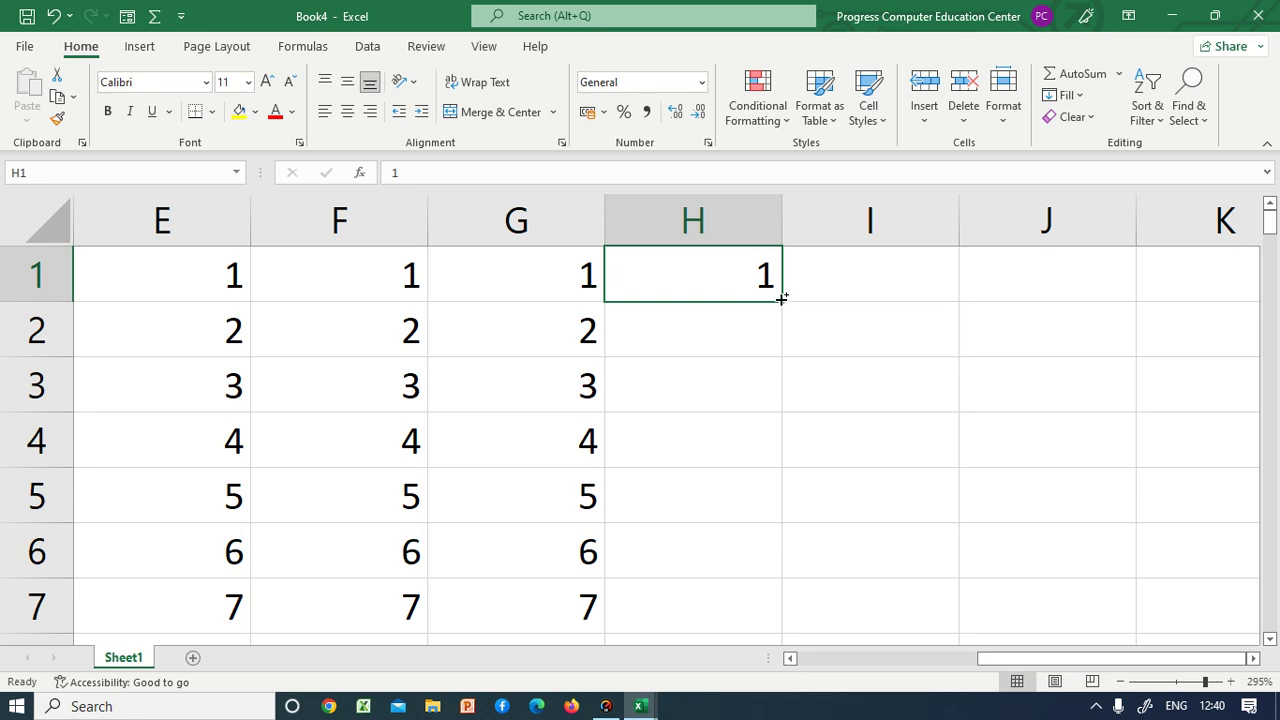
{"action": "left_click_drag", "start_coordinate": [781, 298], "coordinate": [789, 665]}
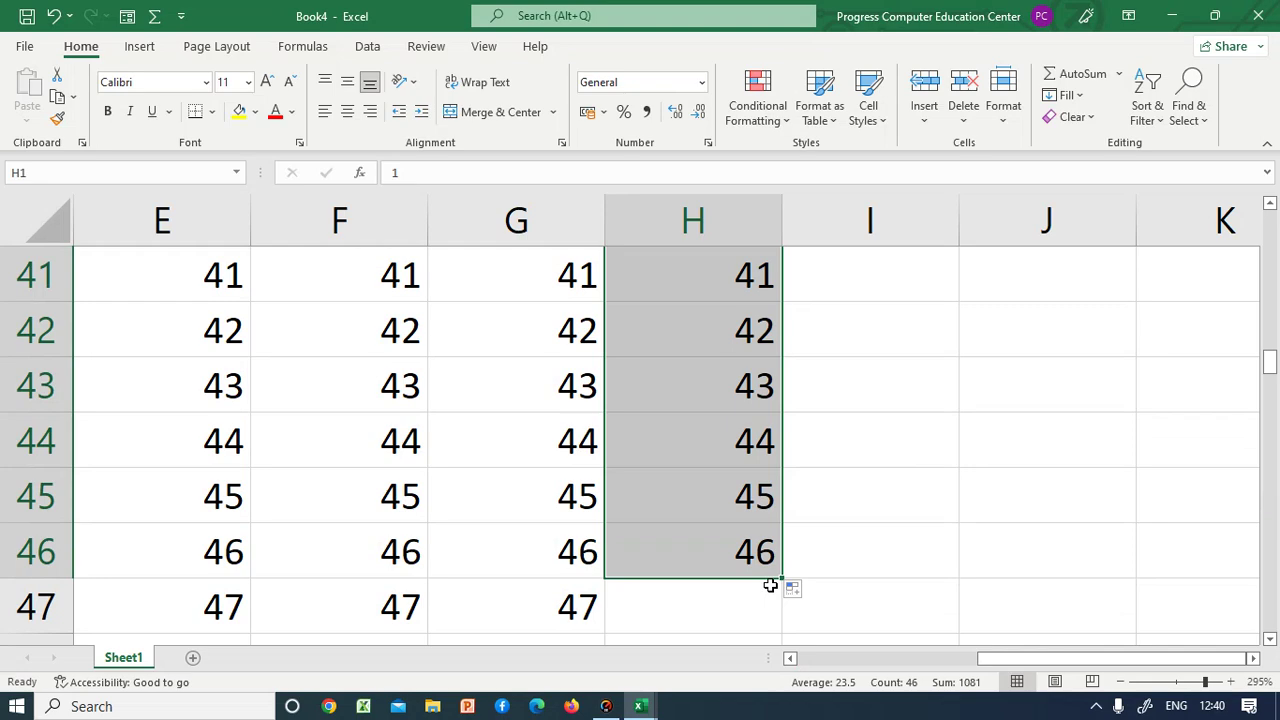
{"action": "left_click", "coordinate": [764, 556]}
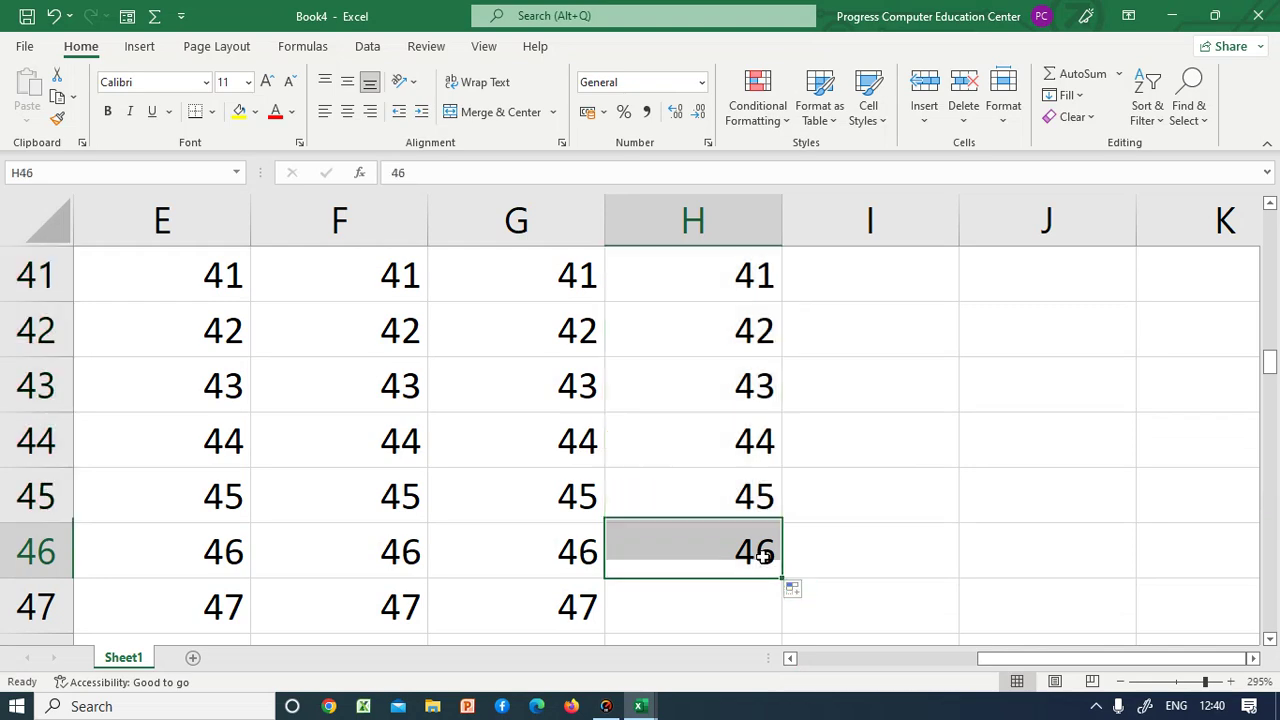
{"action": "key", "text": "ctrl+Up"}
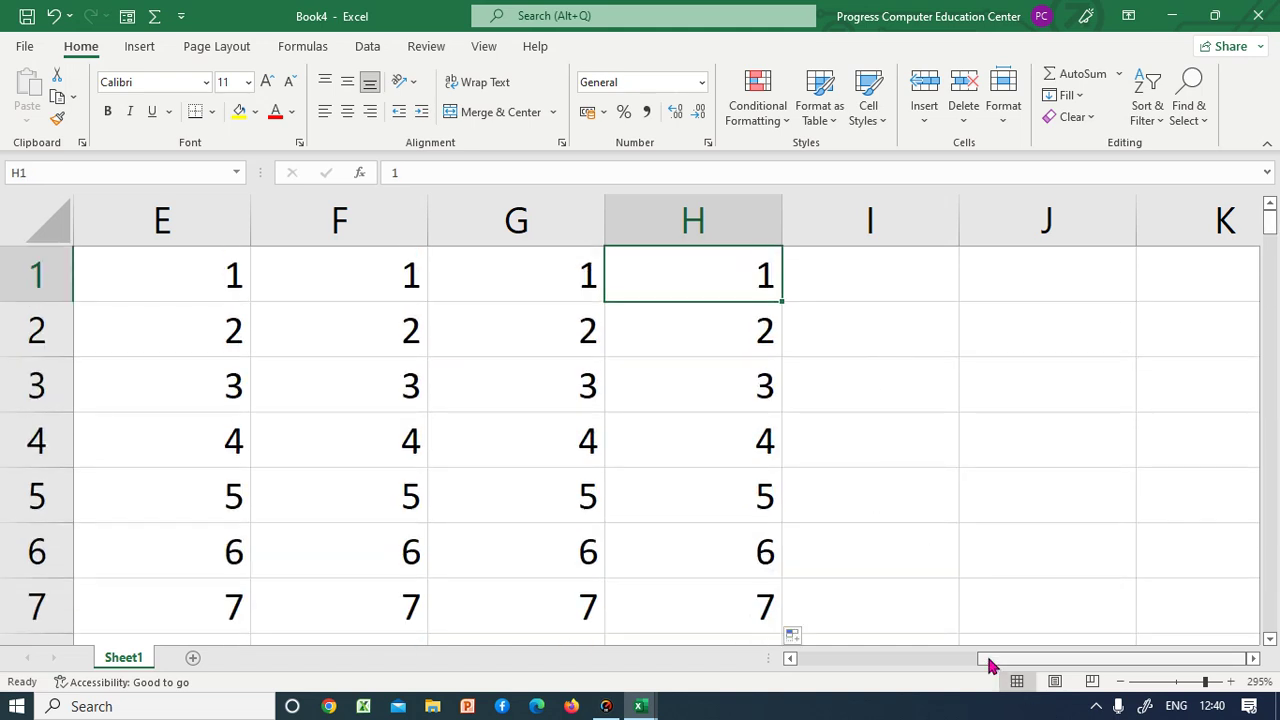
- Enter 1 and 2 in cells I1 and I2 and fill the series from both values down column I to row 115
{"action": "scroll", "coordinate": [870, 520], "scroll_direction": "down", "scroll_amount": 4, "text": "ctrl"}
{"action": "scroll", "coordinate": [860, 500], "scroll_direction": "down", "scroll_amount": 4, "text": "ctrl"}
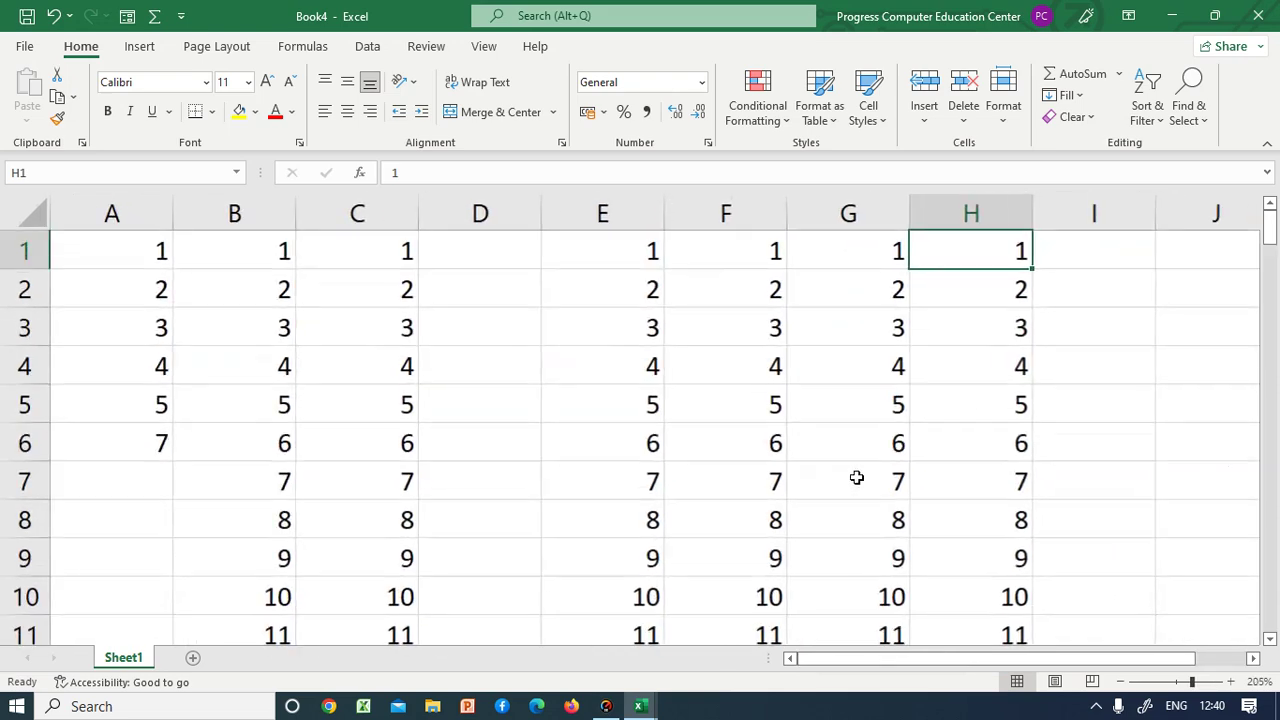
{"action": "left_click_drag", "start_coordinate": [855, 665], "coordinate": [1051, 614]}
{"action": "left_click", "coordinate": [845, 247]}
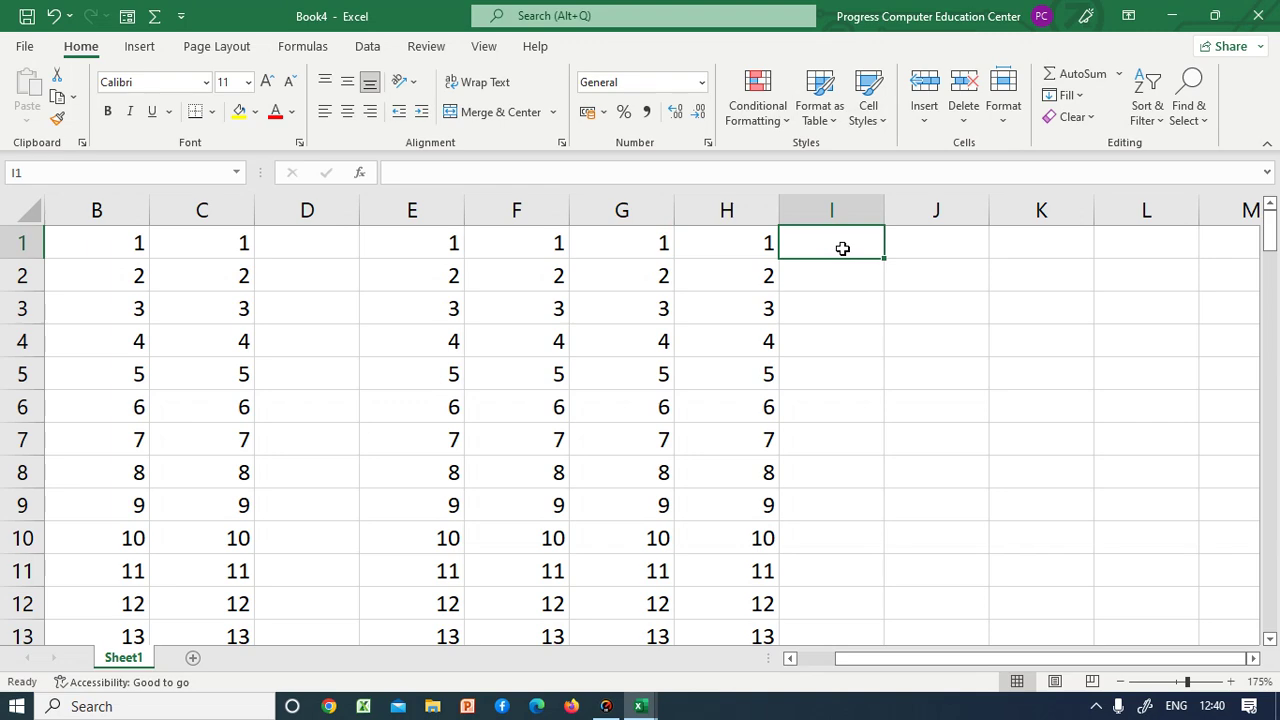
{"action": "type", "text": "1"}
{"action": "key", "text": "Return"}
{"action": "type", "text": "2"}
{"action": "key", "text": "Return"}
{"action": "left_click_drag", "start_coordinate": [843, 247], "coordinate": [897, 611]}
{"action": "scroll", "coordinate": [942, 499], "scroll_direction": "up", "scroll_amount": 20}
{"action": "scroll", "coordinate": [951, 277], "scroll_direction": "up", "scroll_amount": 11}
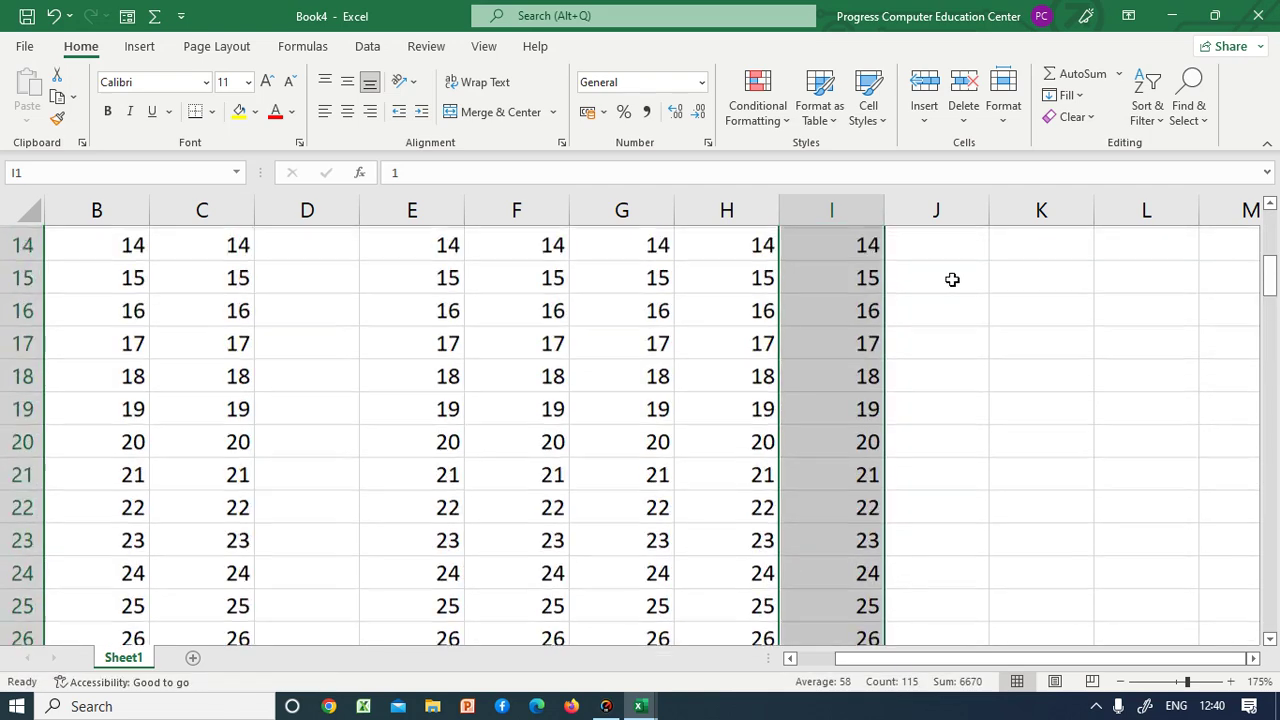
- Enter 1 in cell J1 and fill that single value down column J to row 50
{"action": "left_click", "coordinate": [931, 240]}
{"action": "type", "text": "1"}
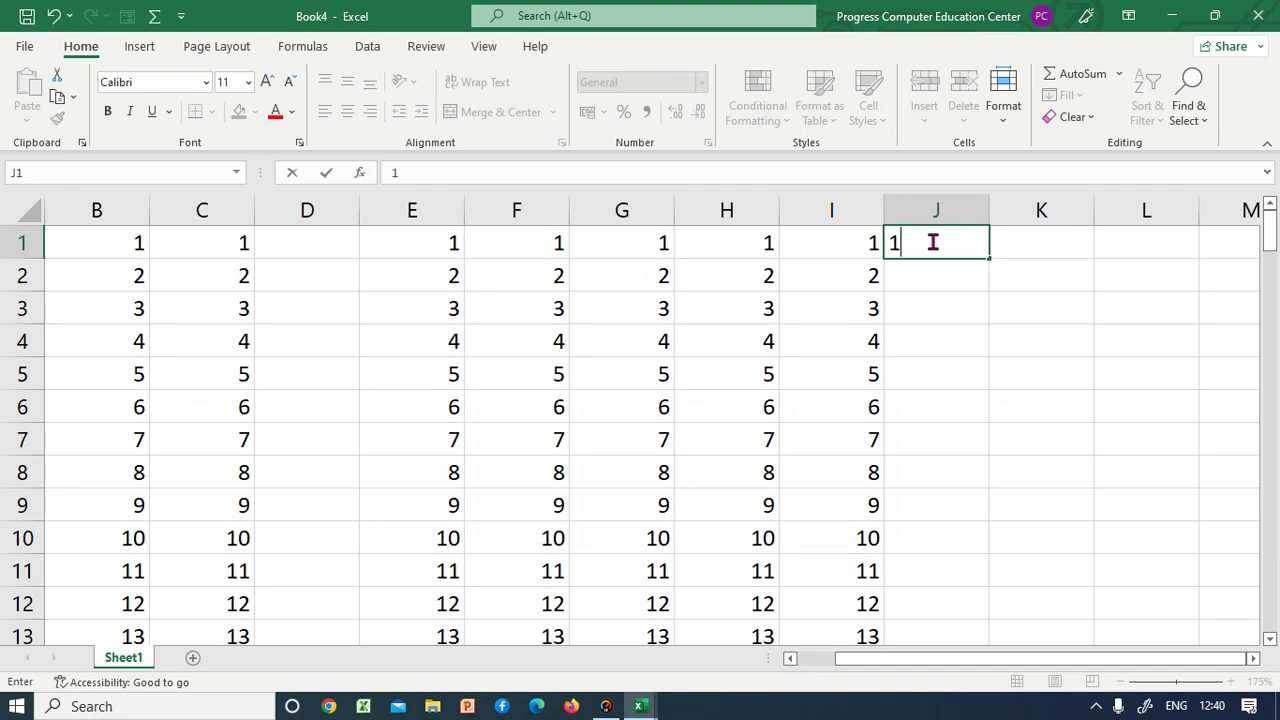
{"action": "key", "text": "Return"}
{"action": "left_click", "coordinate": [933, 242]}
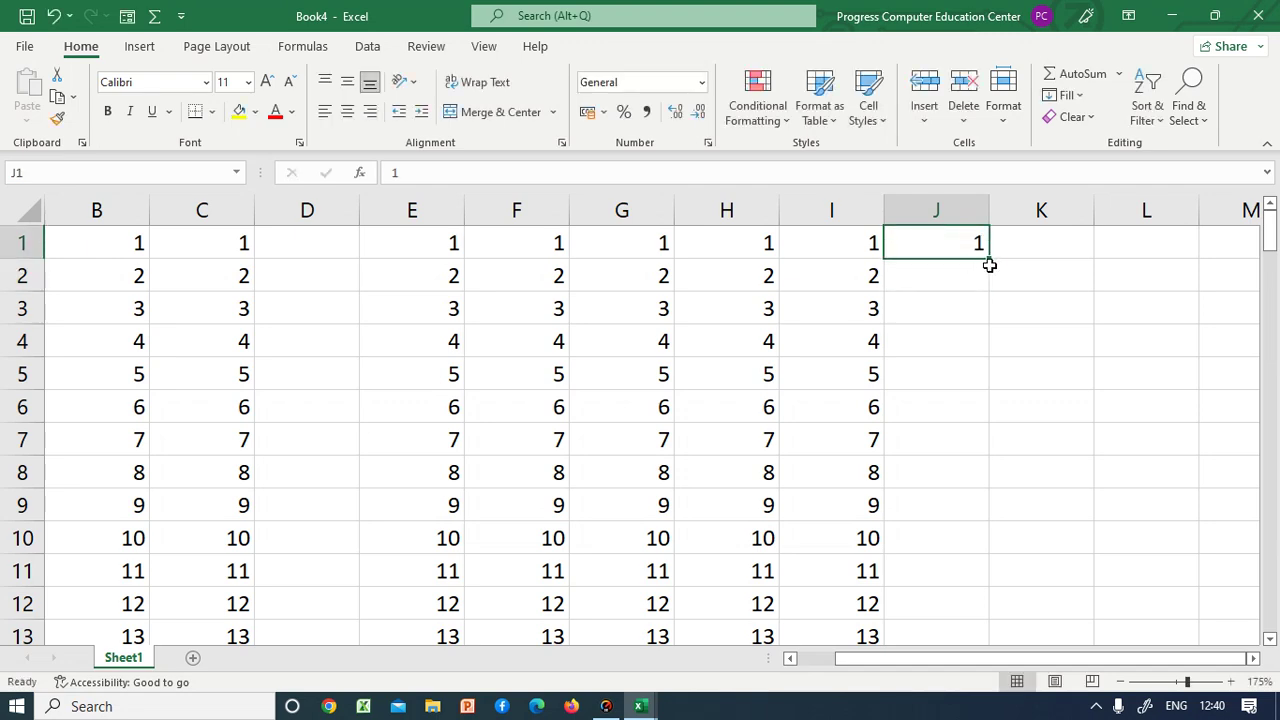
{"action": "left_click_drag", "start_coordinate": [987, 260], "coordinate": [997, 591]}
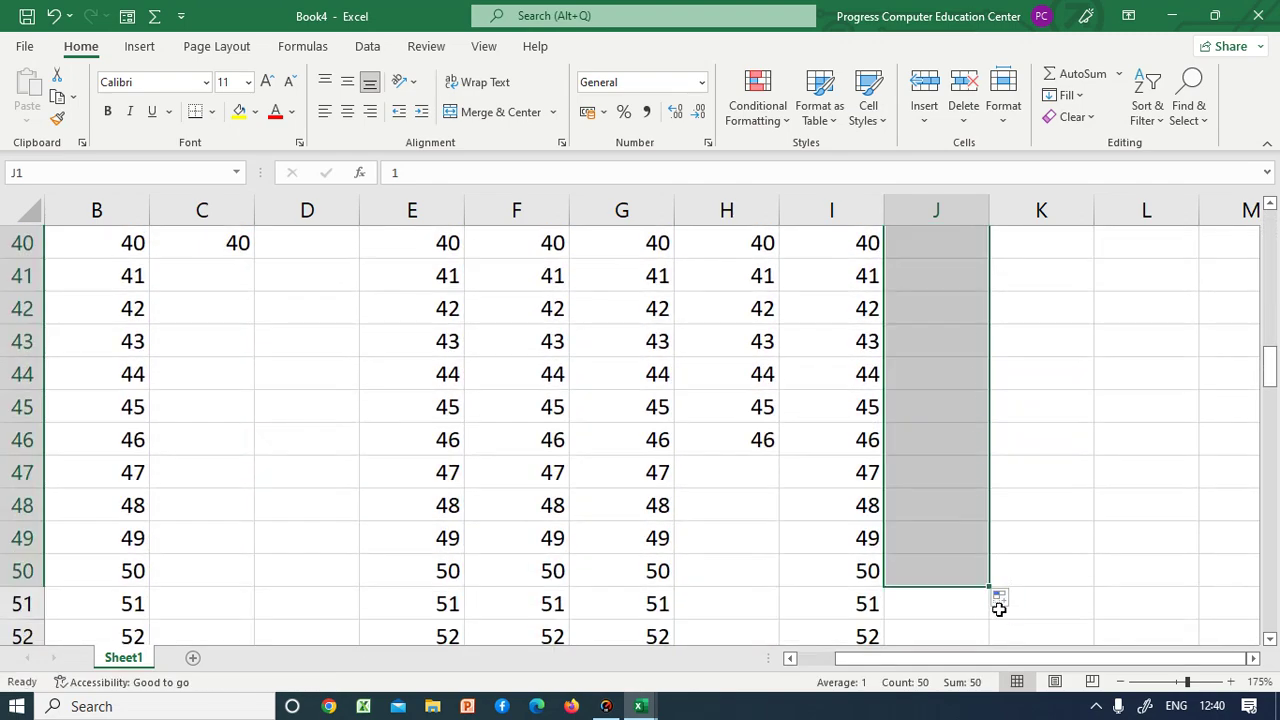
- Change the column J fill from copied cells to Fill Series and return to cell J1
{"action": "left_click", "coordinate": [1012, 604]}
{"action": "left_click", "coordinate": [1040, 510]}
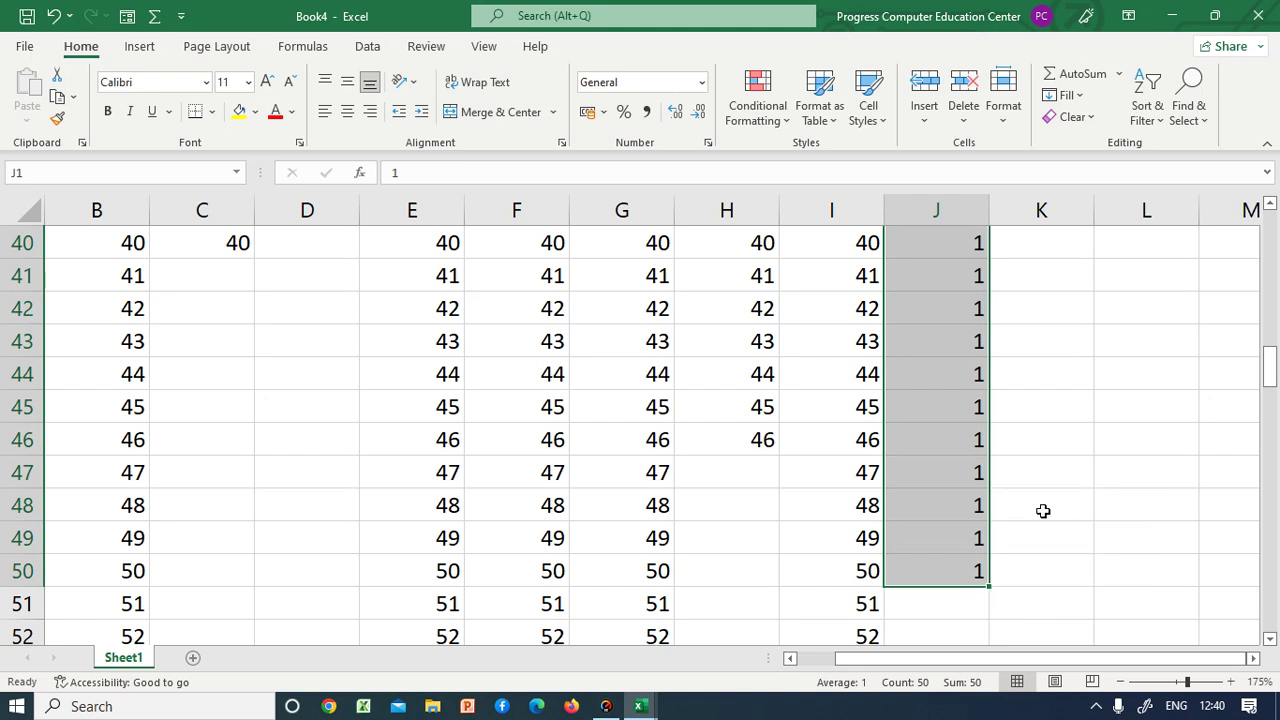
{"action": "key", "text": "Up"}
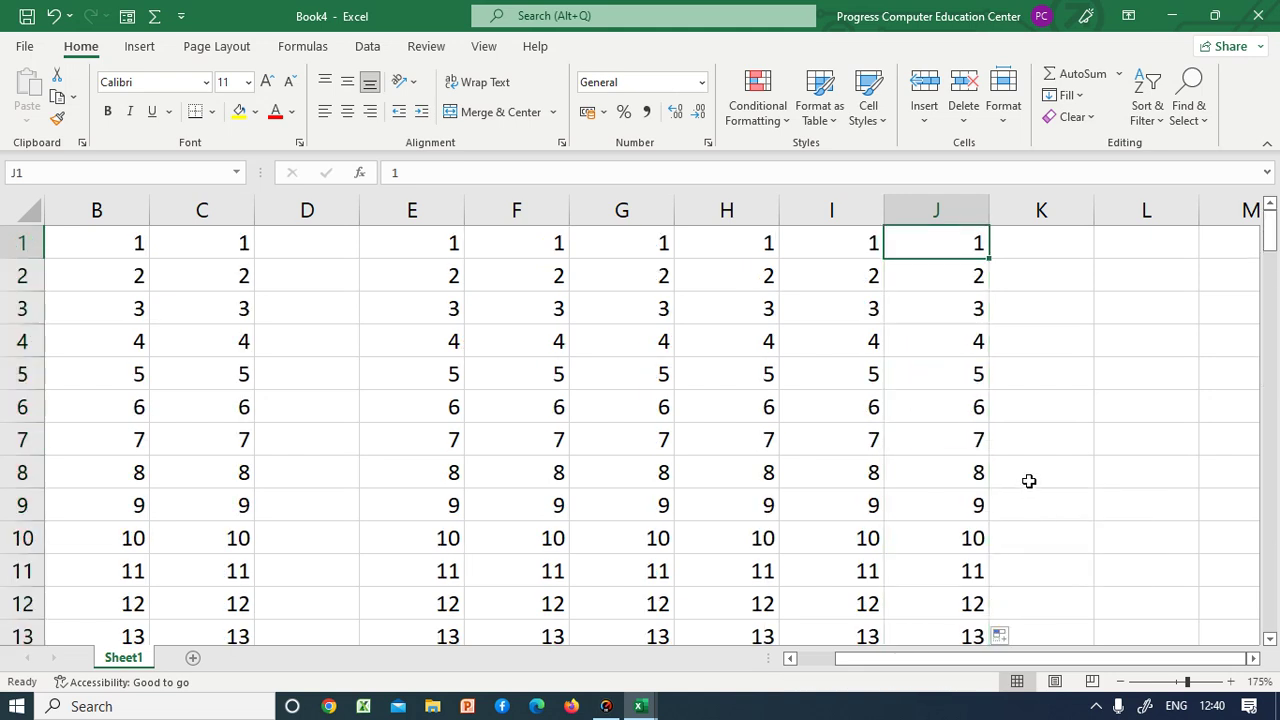
- Enter 1 in cell K1, fill it directly as an incrementing series down to row 117 and return to K1
{"action": "left_click", "coordinate": [1065, 251]}
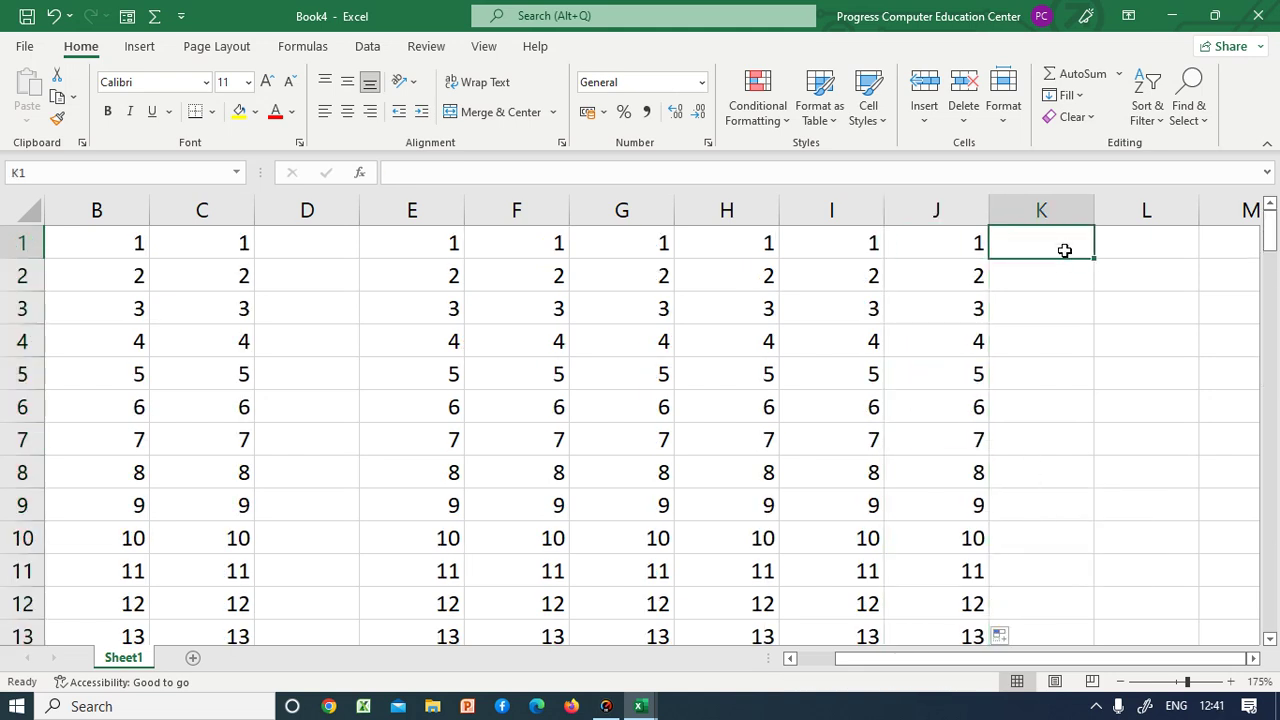
{"action": "type", "text": "1"}
{"action": "key", "text": "Return"}
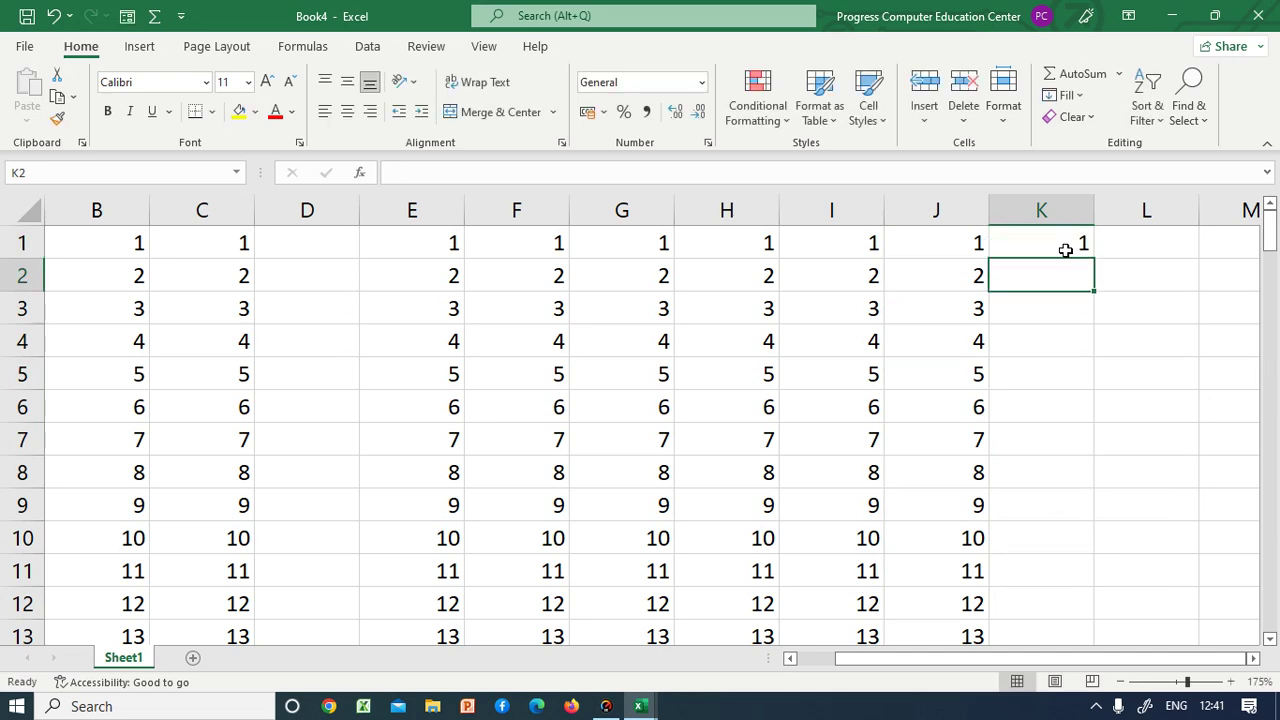
{"action": "left_click", "coordinate": [1077, 245]}
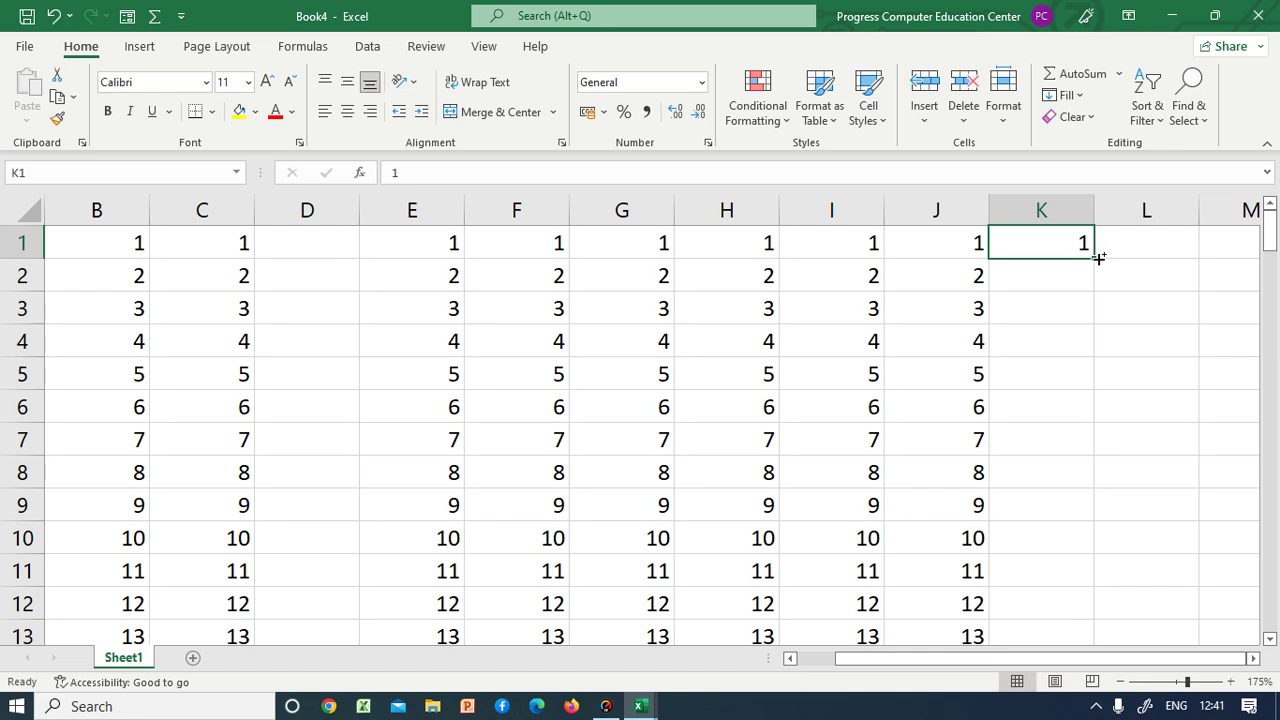
{"action": "left_click_drag", "start_coordinate": [1098, 258], "coordinate": [1088, 580]}
{"action": "left_click", "coordinate": [1082, 572]}
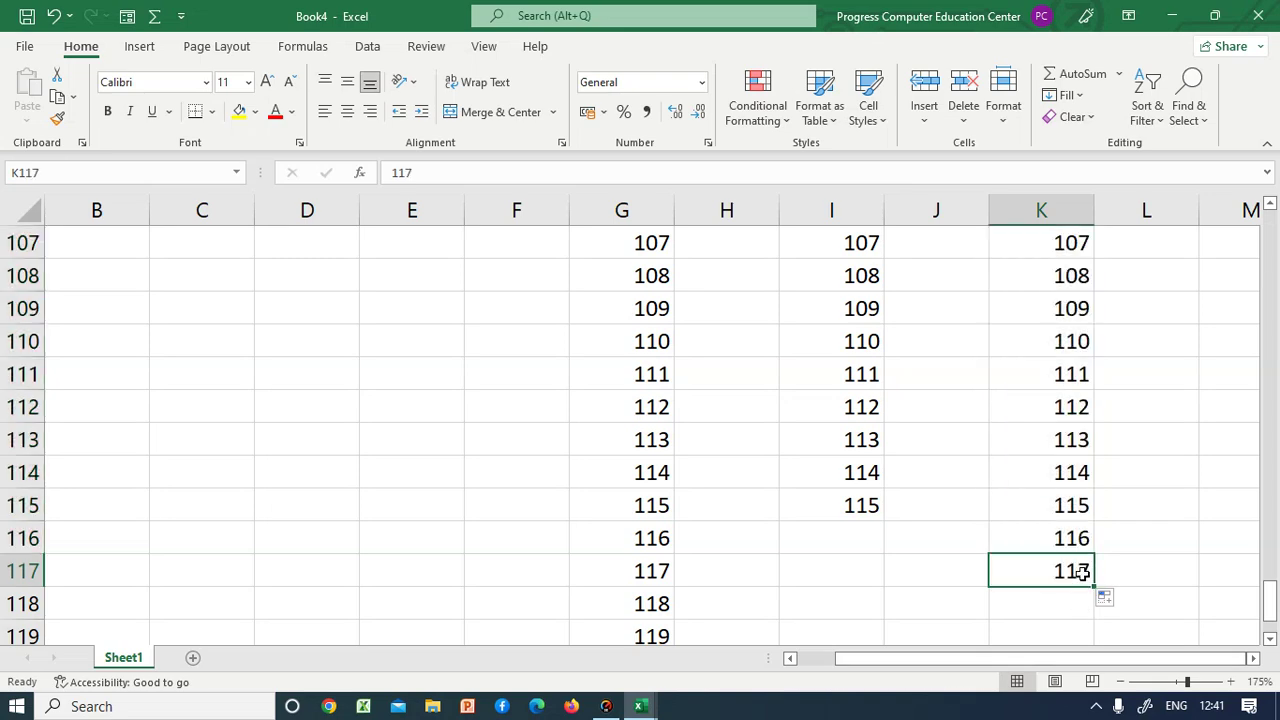
{"action": "key", "text": "ctrl+Up"}
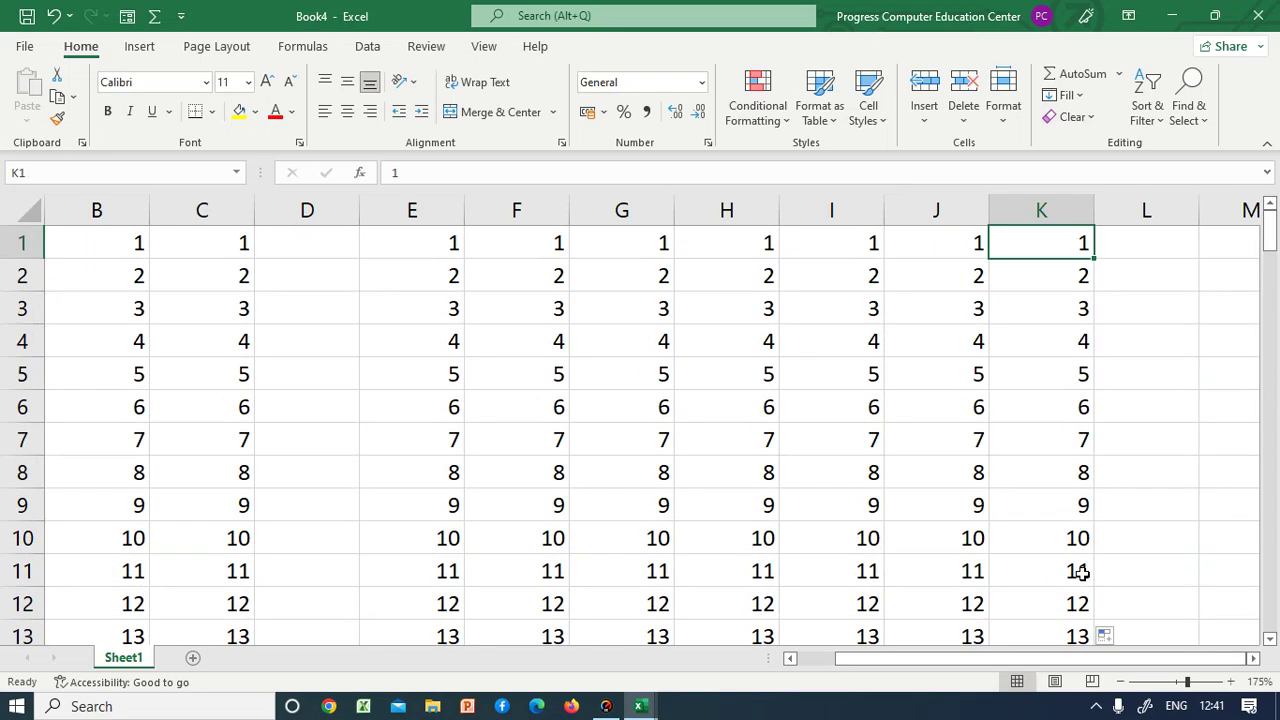
- Select the empty cell M1 beyond the filled columns
{"action": "left_click_drag", "start_coordinate": [1072, 664], "coordinate": [1074, 662]}
{"action": "left_click", "coordinate": [1131, 246]}
{"action": "key", "text": "Right"}
{"action": "key", "text": "Right"}
{"action": "key", "text": "Right"}
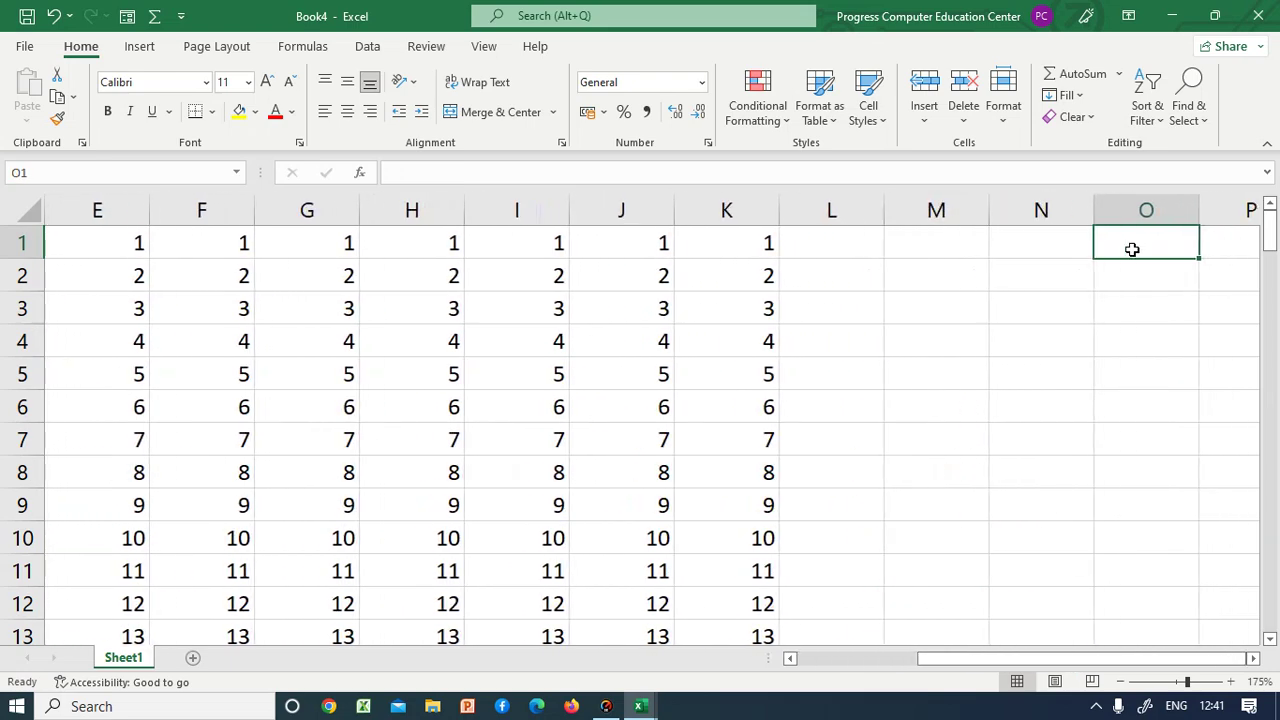
{"action": "left_click", "coordinate": [876, 242]}
{"action": "left_click", "coordinate": [900, 243]}
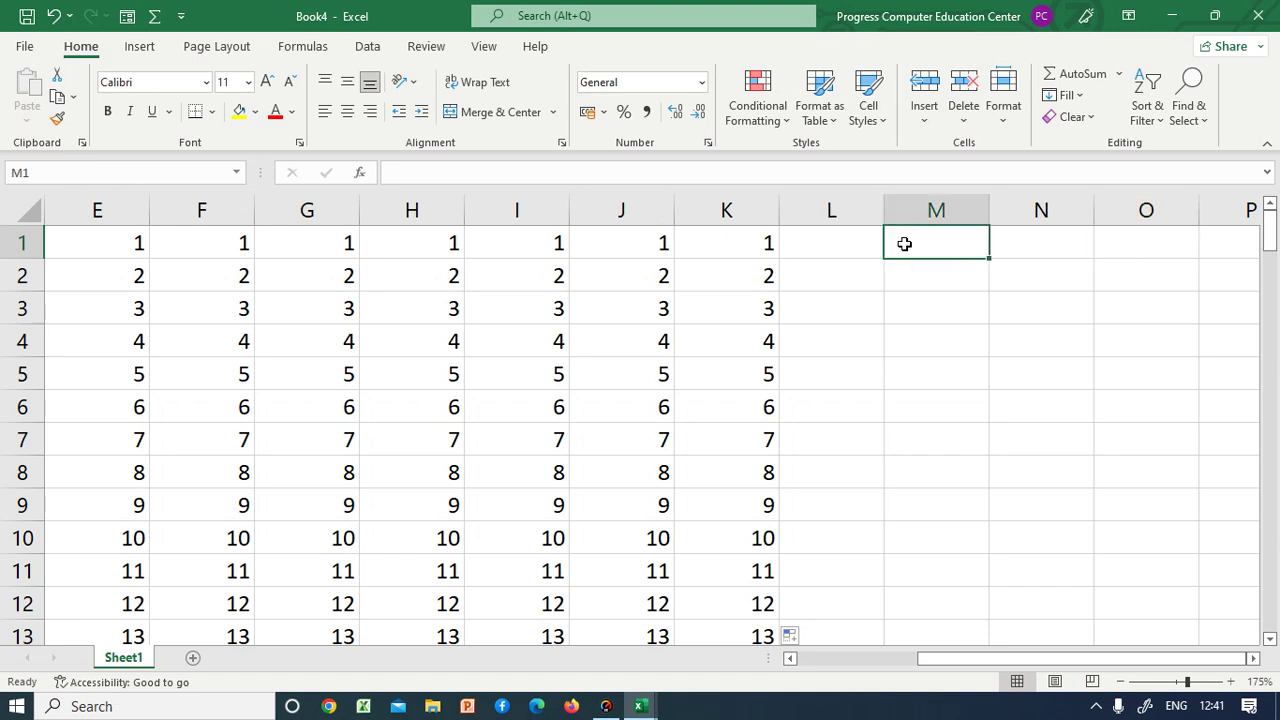
- Enter 5 and 10 in cells M1 and M2 and extend the series down column M to row 10
{"action": "left_click", "coordinate": [920, 264]}
{"action": "double_click", "coordinate": [925, 241]}
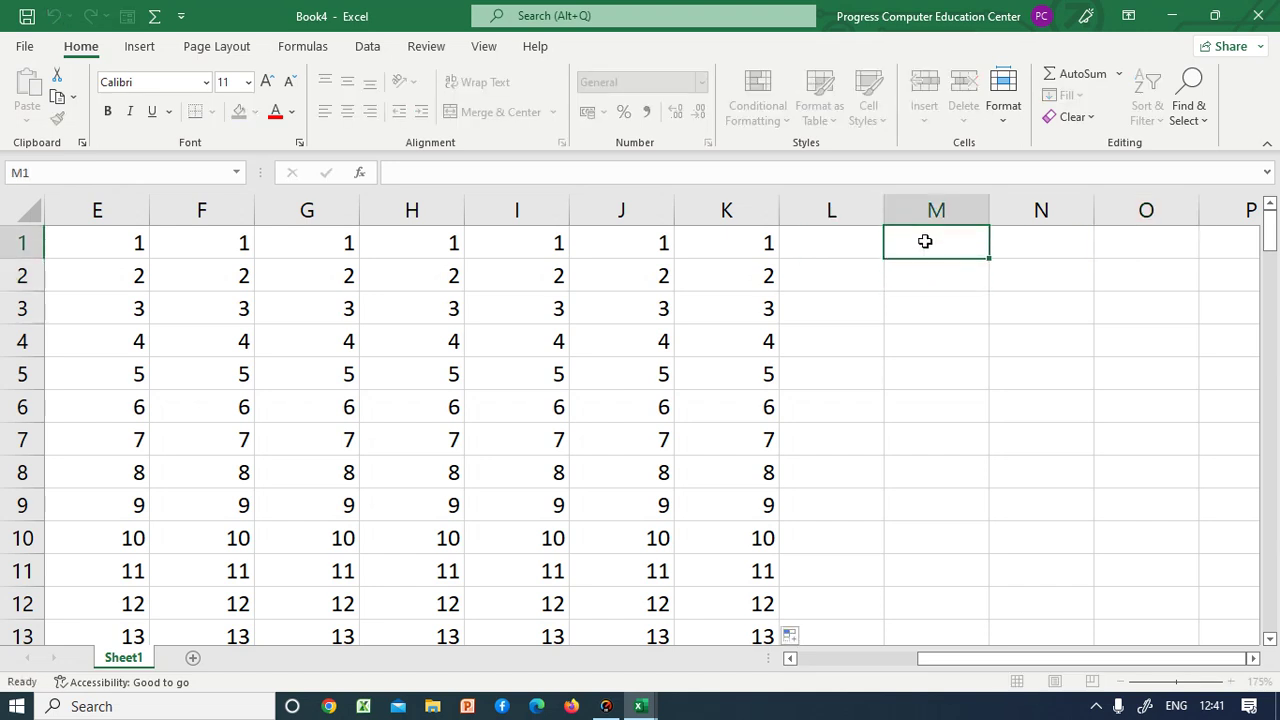
{"action": "type", "text": "5"}
{"action": "key", "text": "Return"}
{"action": "type", "text": "10"}
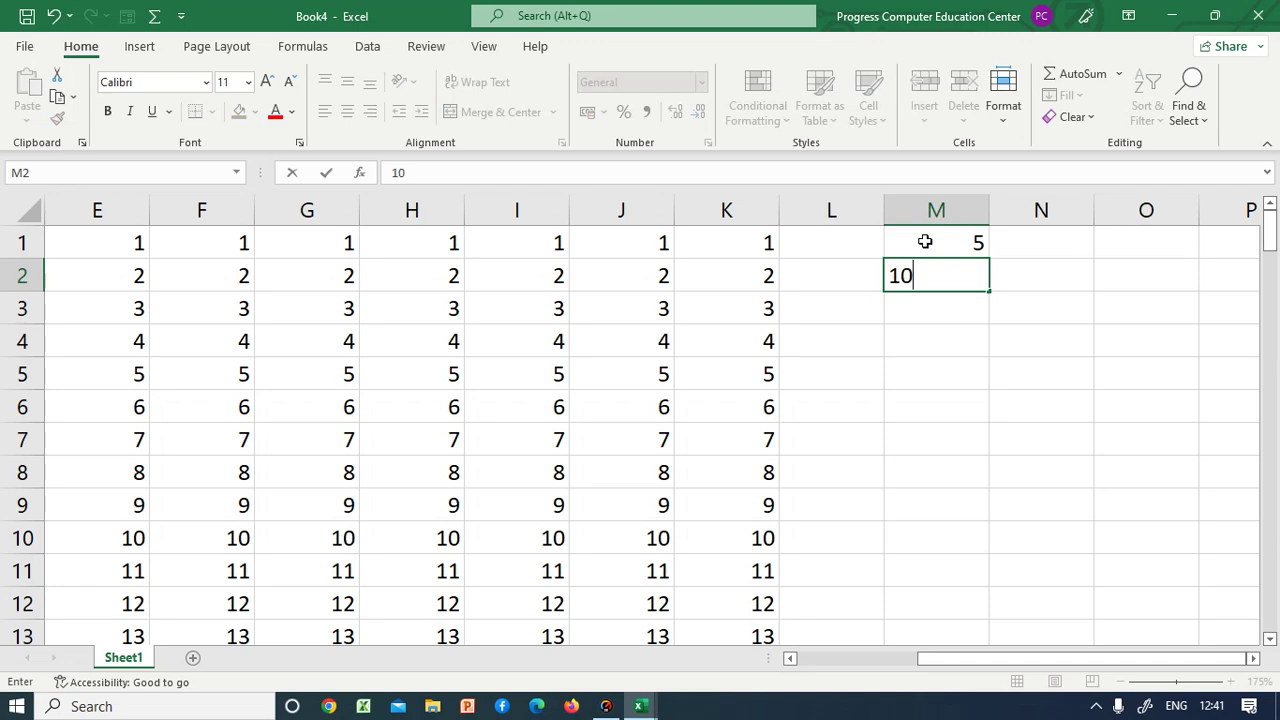
{"action": "key", "text": "Return"}
{"action": "left_click_drag", "start_coordinate": [924, 244], "coordinate": [926, 263]}
{"action": "left_click_drag", "start_coordinate": [989, 291], "coordinate": [977, 540]}
{"action": "left_click", "coordinate": [1026, 494]}
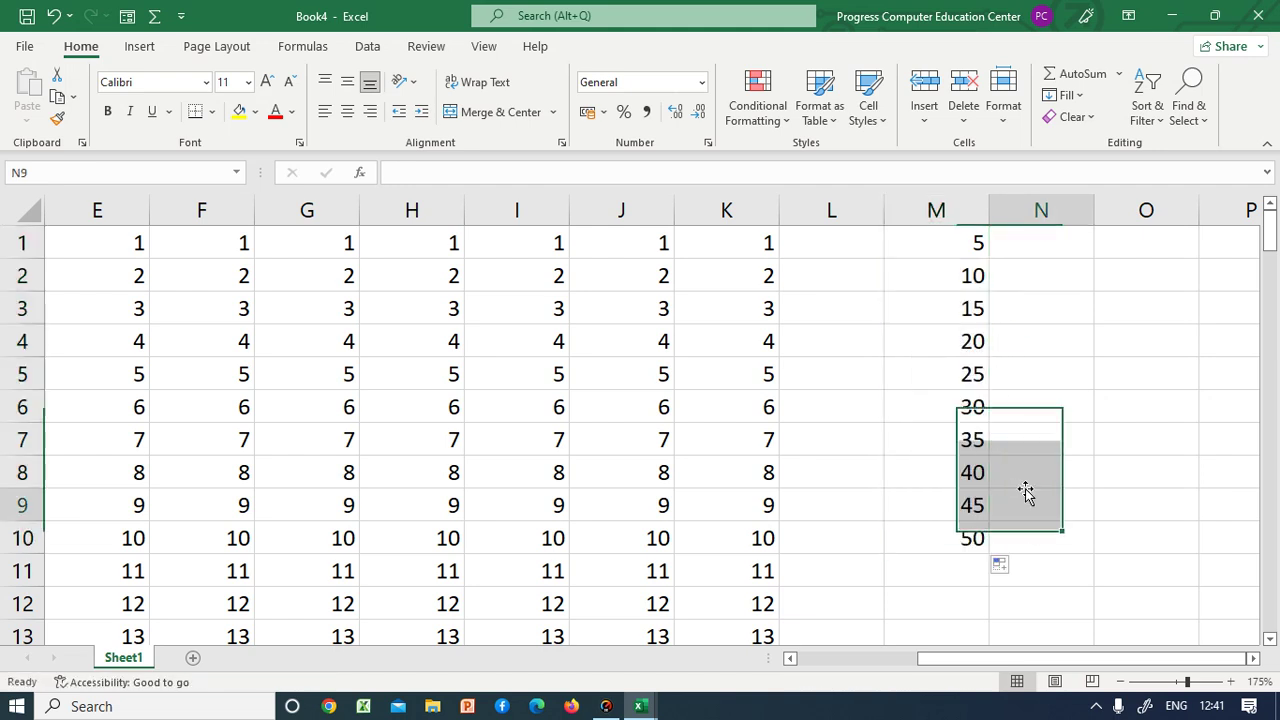
- Enter 18 and 36 in cells N1 and N2 and extend the series down column N to row 10
{"action": "double_click", "coordinate": [1049, 239]}
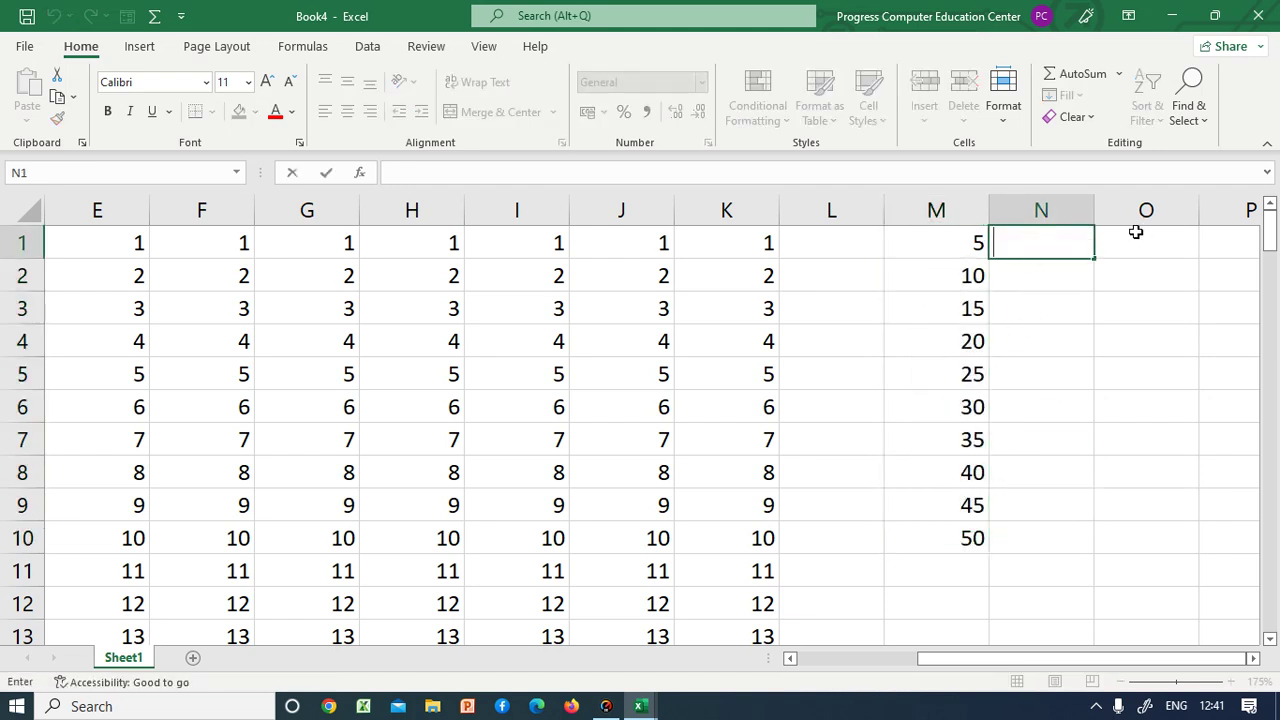
{"action": "left_click", "coordinate": [1043, 284]}
{"action": "double_click", "coordinate": [1042, 247]}
{"action": "type", "text": "18"}
{"action": "key", "text": "Return"}
{"action": "type", "text": "36"}
{"action": "key", "text": "Return"}
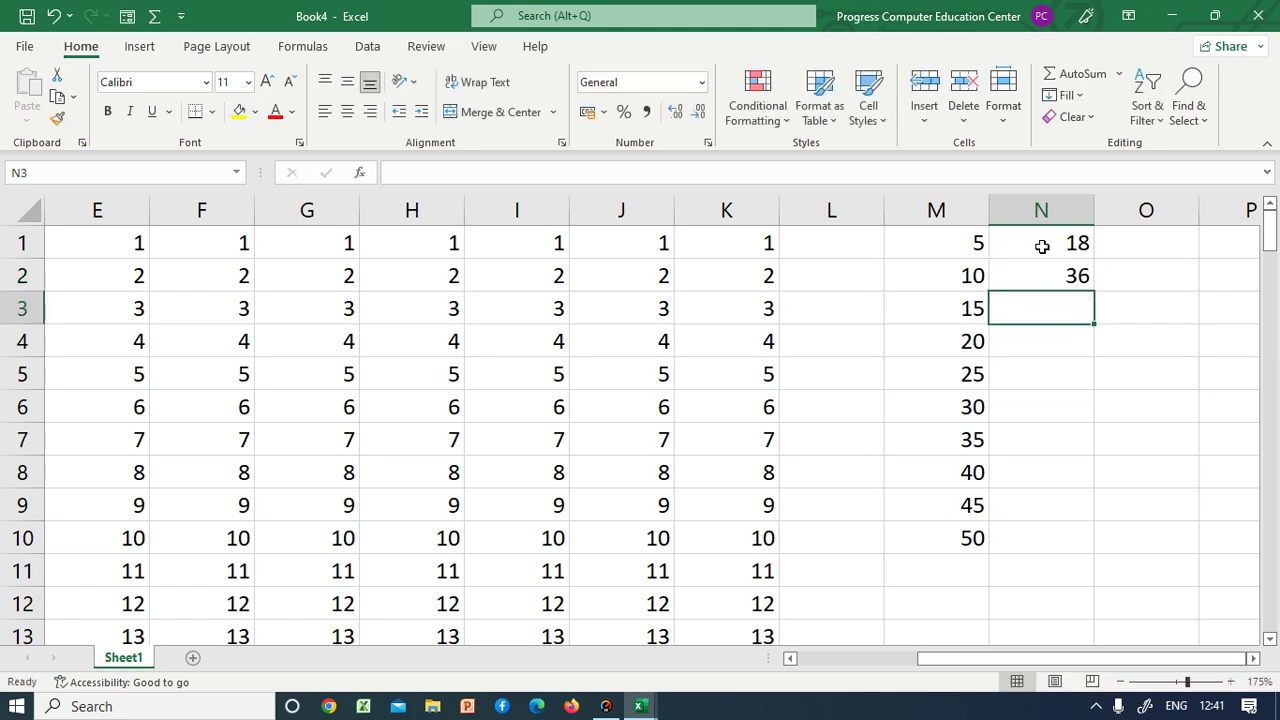
{"action": "left_click_drag", "start_coordinate": [1042, 247], "coordinate": [1086, 540]}
{"action": "left_click", "coordinate": [1058, 273]}
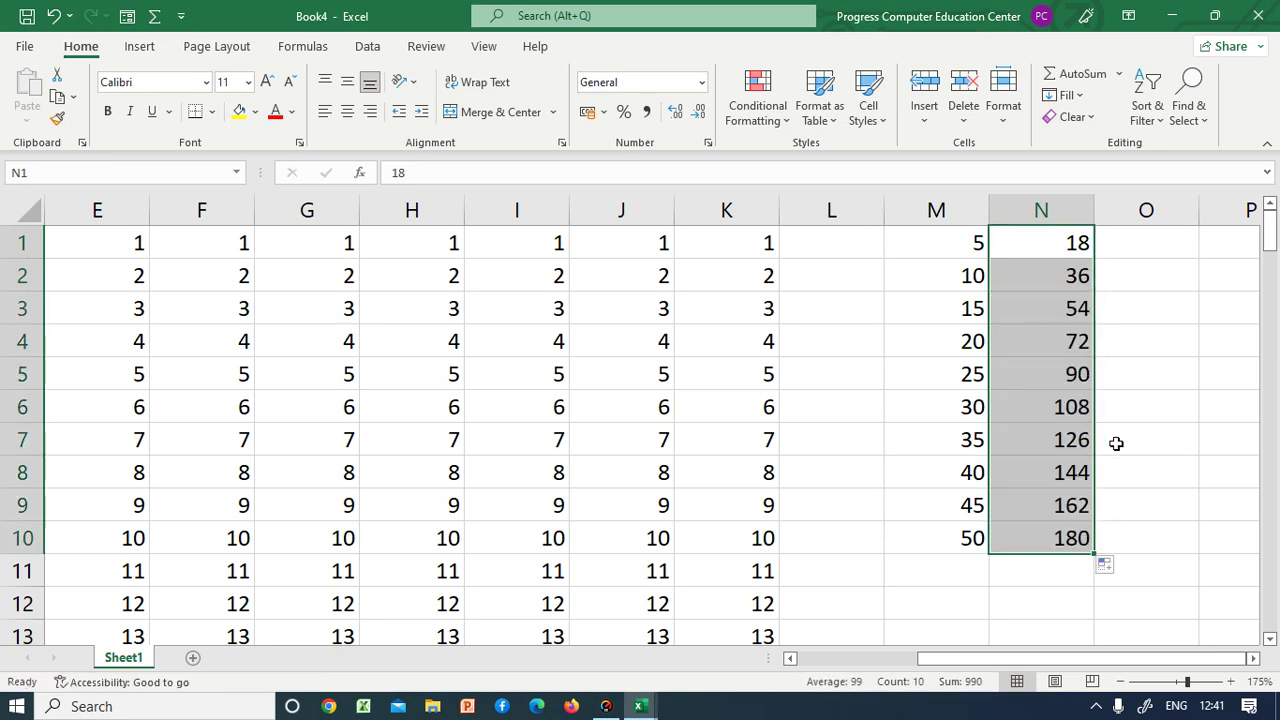
- Enter 14 and 11 in cells O1 and O2 and extend the decreasing series down column O to row 11
{"action": "left_click", "coordinate": [1143, 241]}
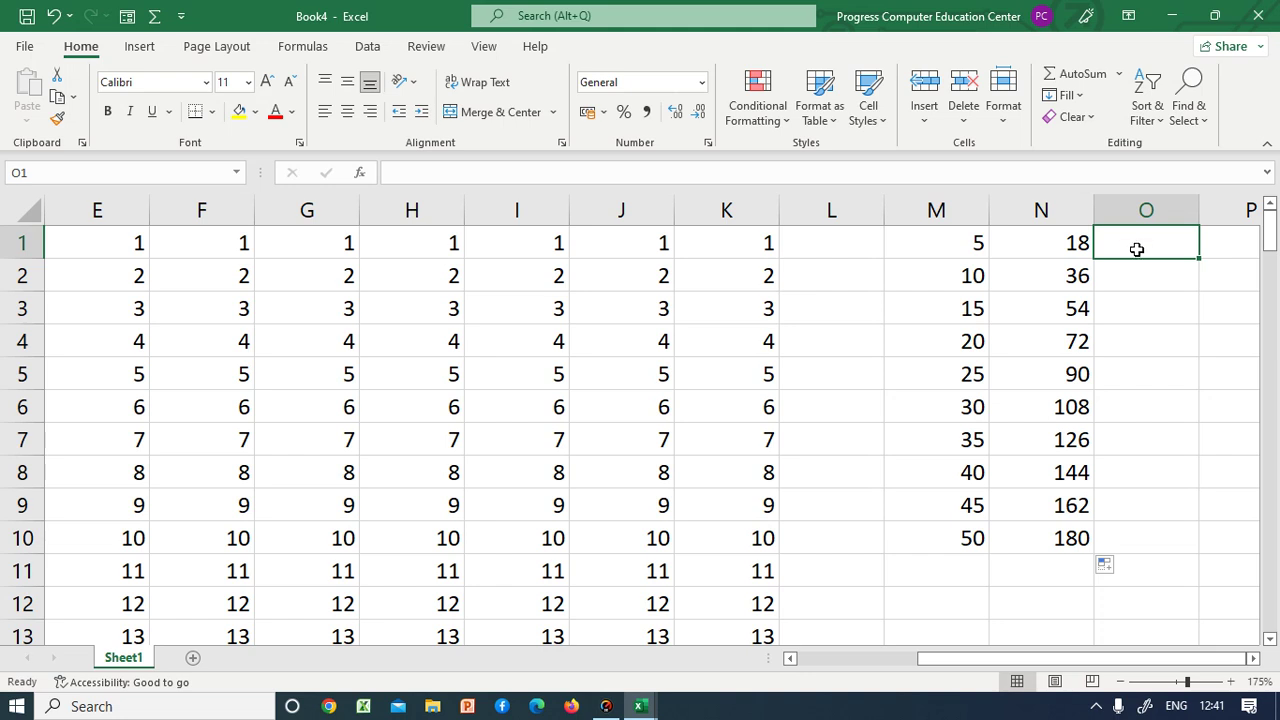
{"action": "left_click_drag", "start_coordinate": [1005, 658], "coordinate": [1160, 656]}
{"action": "double_click", "coordinate": [1141, 237]}
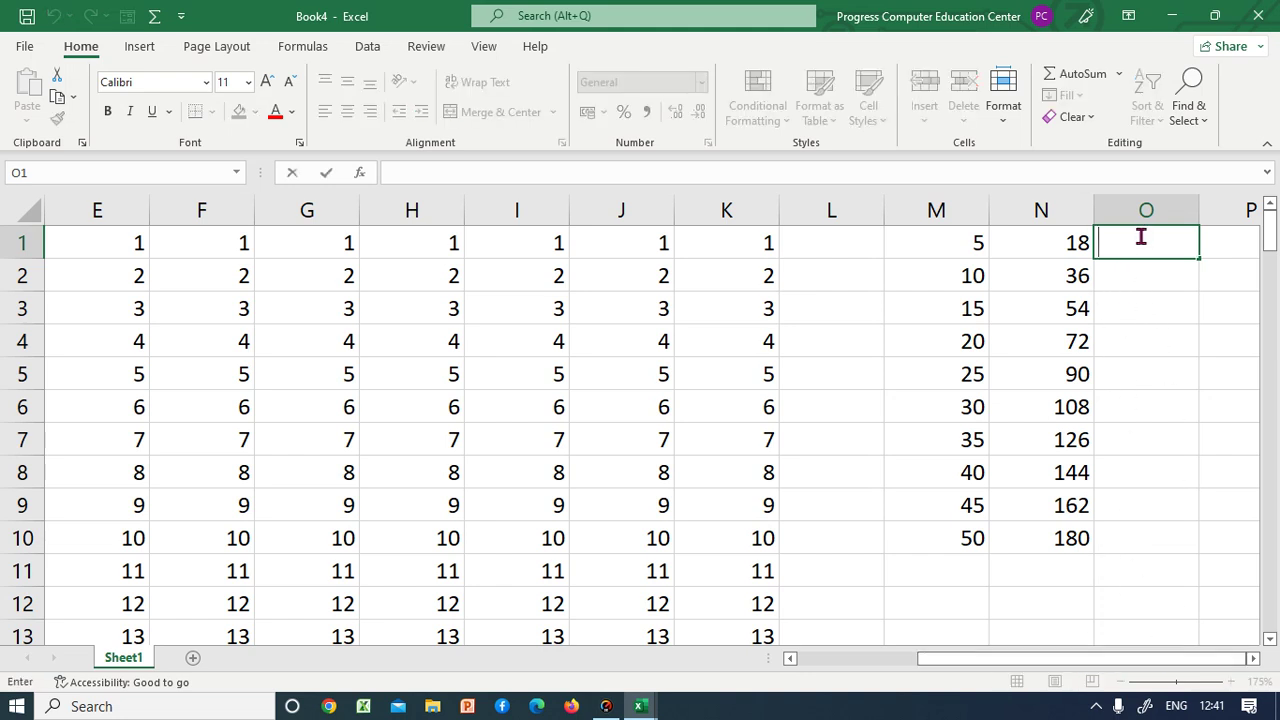
{"action": "type", "text": "14"}
{"action": "key", "text": "Return"}
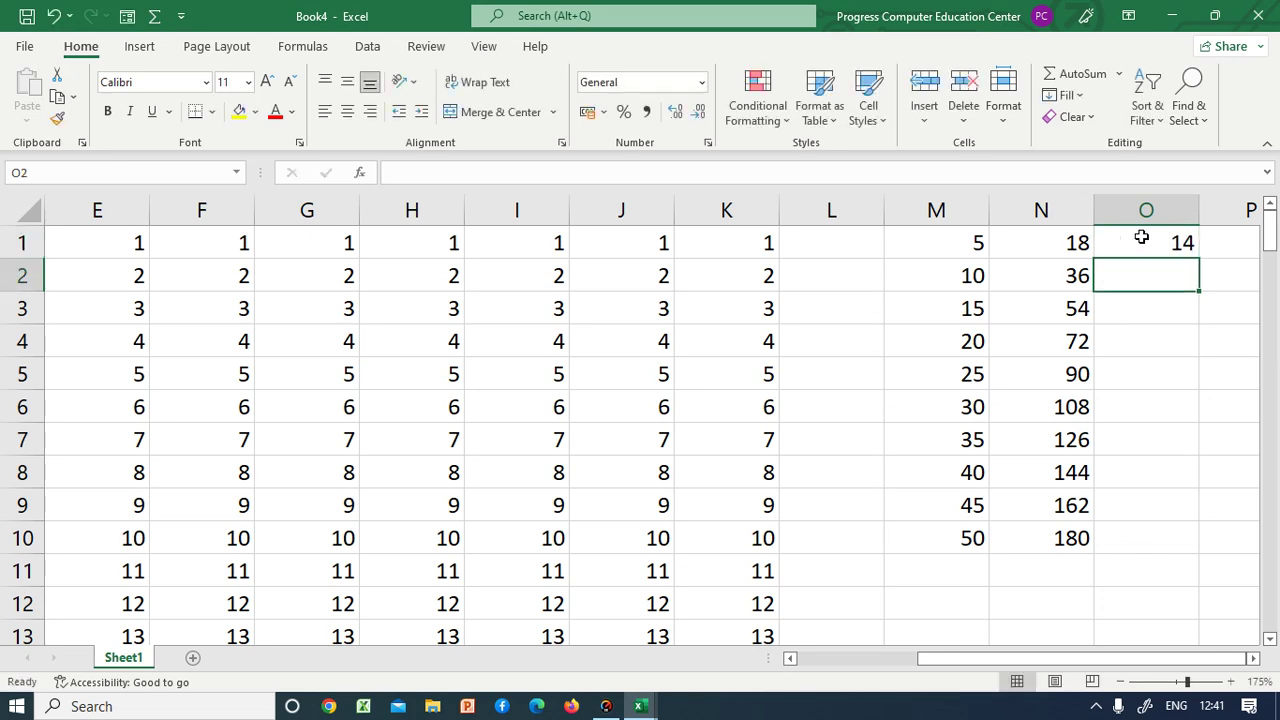
{"action": "type", "text": "11"}
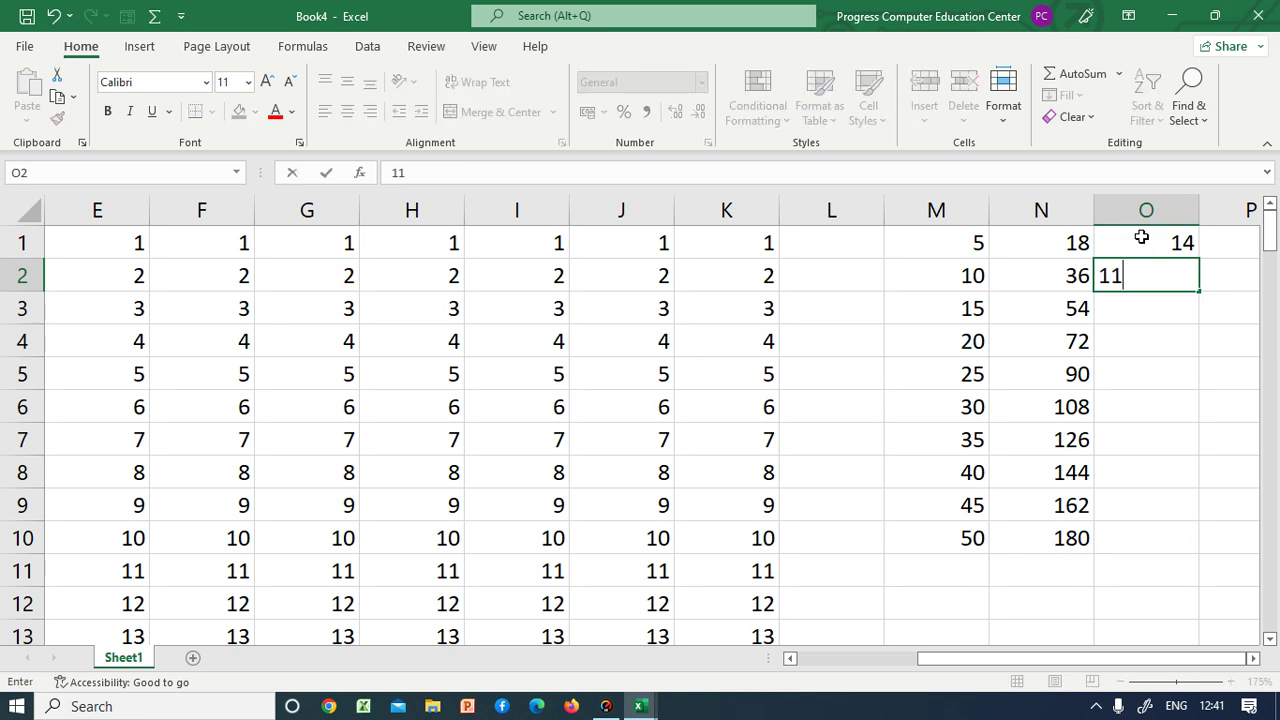
{"action": "key", "text": "Return"}
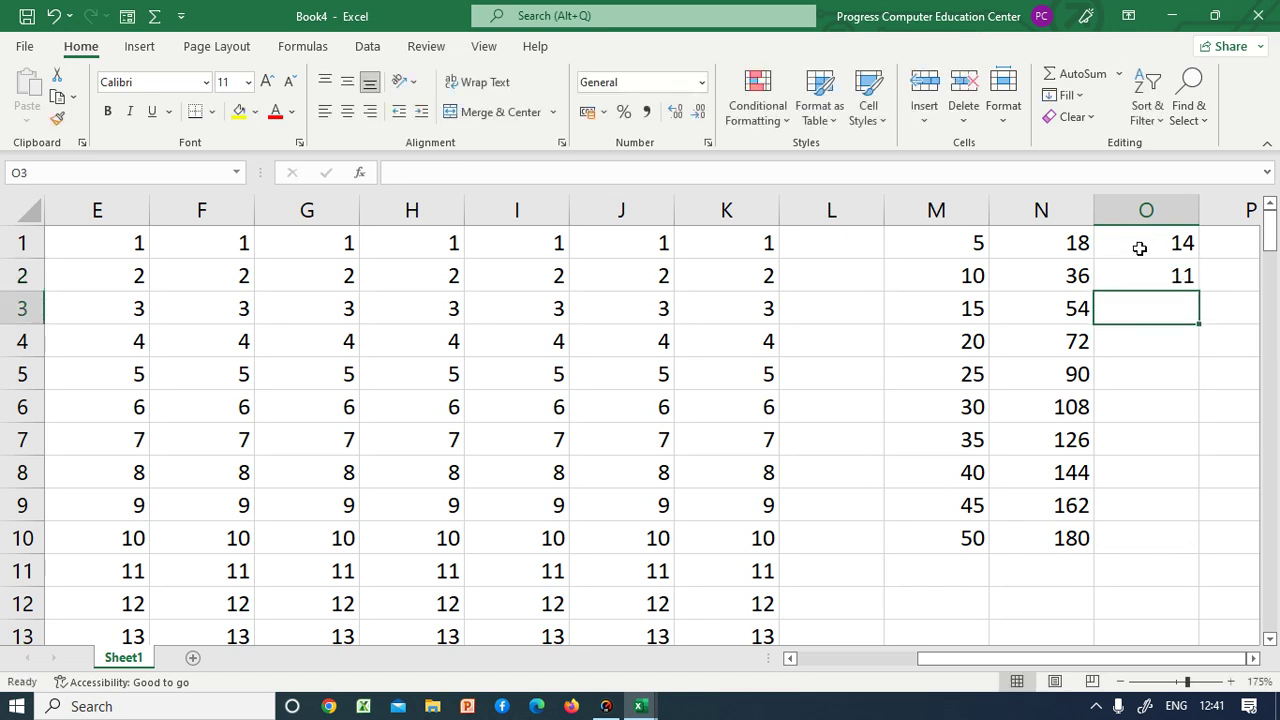
{"action": "left_click_drag", "start_coordinate": [1145, 247], "coordinate": [1177, 274]}
{"action": "left_click", "coordinate": [1140, 303]}
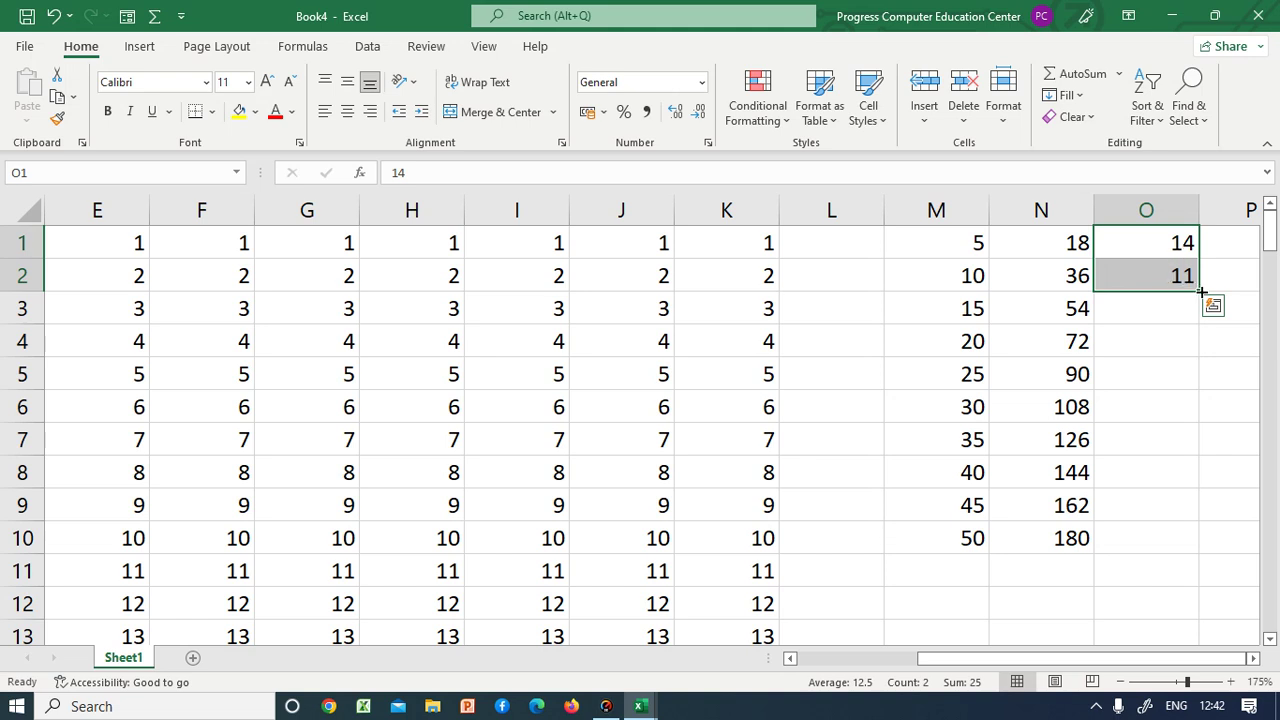
{"action": "left_click_drag", "start_coordinate": [1201, 291], "coordinate": [1190, 571]}
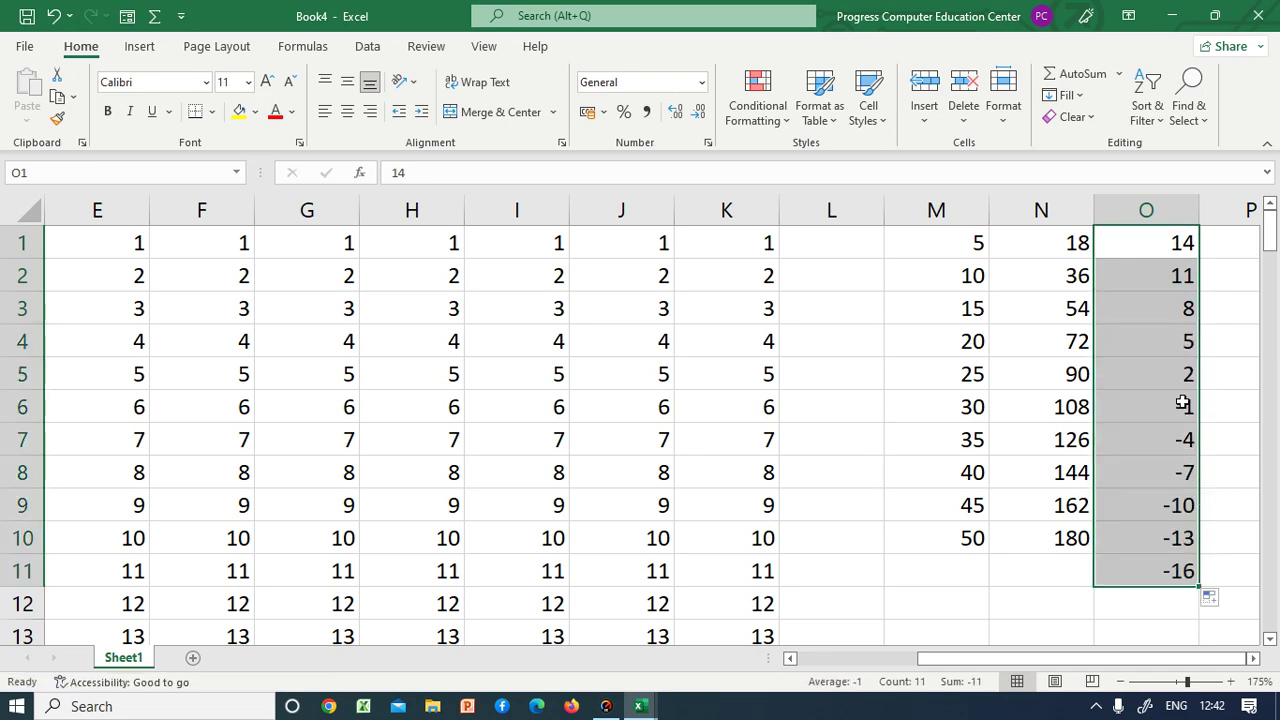
- Examine the decreasing values in column O and compare the starting cells of columns M, N and O
{"action": "left_click", "coordinate": [1183, 350]}
{"action": "left_click", "coordinate": [1172, 314]}
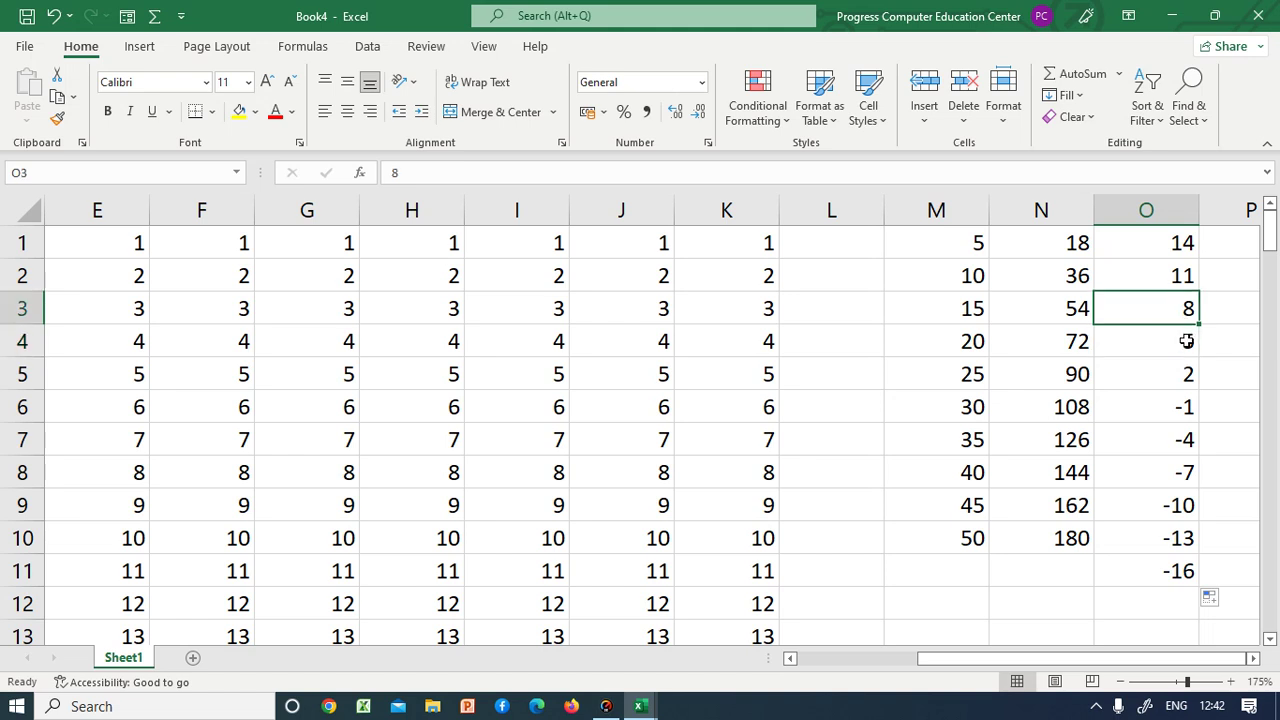
{"action": "left_click", "coordinate": [1186, 340]}
{"action": "left_click", "coordinate": [1185, 374]}
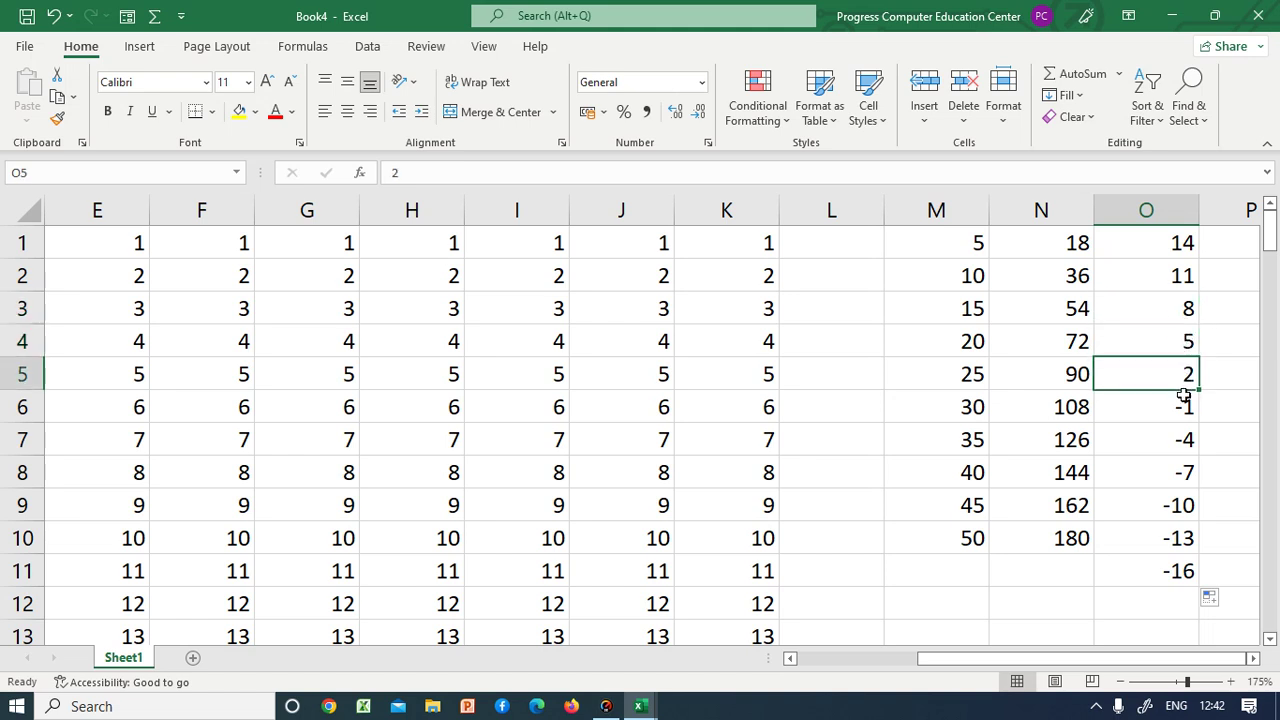
{"action": "left_click", "coordinate": [1183, 412]}
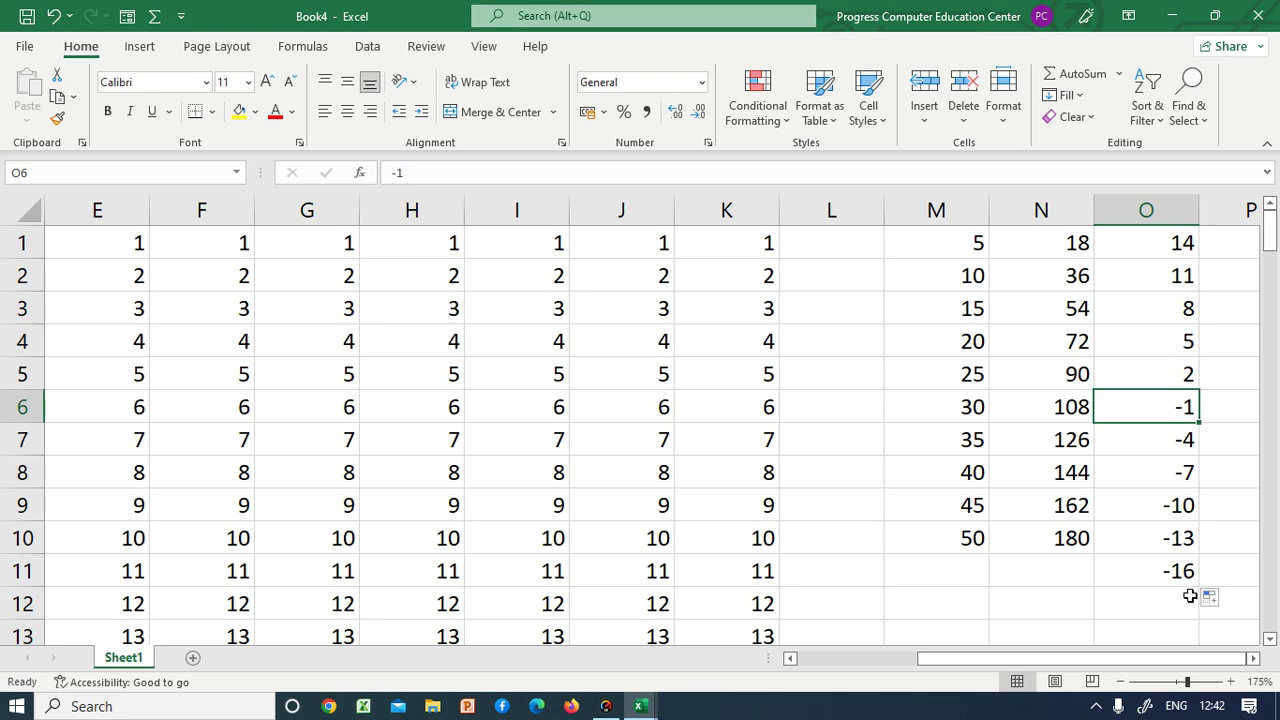
{"action": "left_click_drag", "start_coordinate": [1042, 661], "coordinate": [1123, 648]}
{"action": "left_click", "coordinate": [1212, 242]}
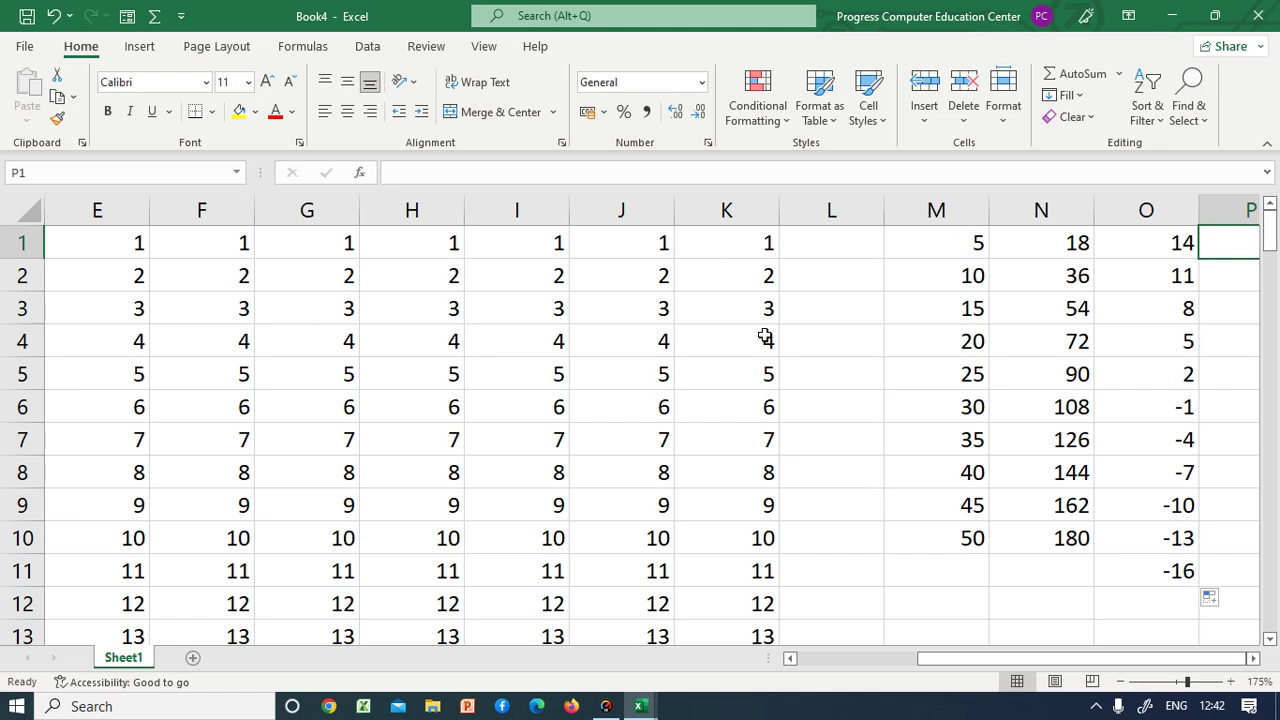
{"action": "left_click", "coordinate": [1099, 266]}
{"action": "left_click", "coordinate": [1012, 248]}
{"action": "left_click", "coordinate": [935, 248]}
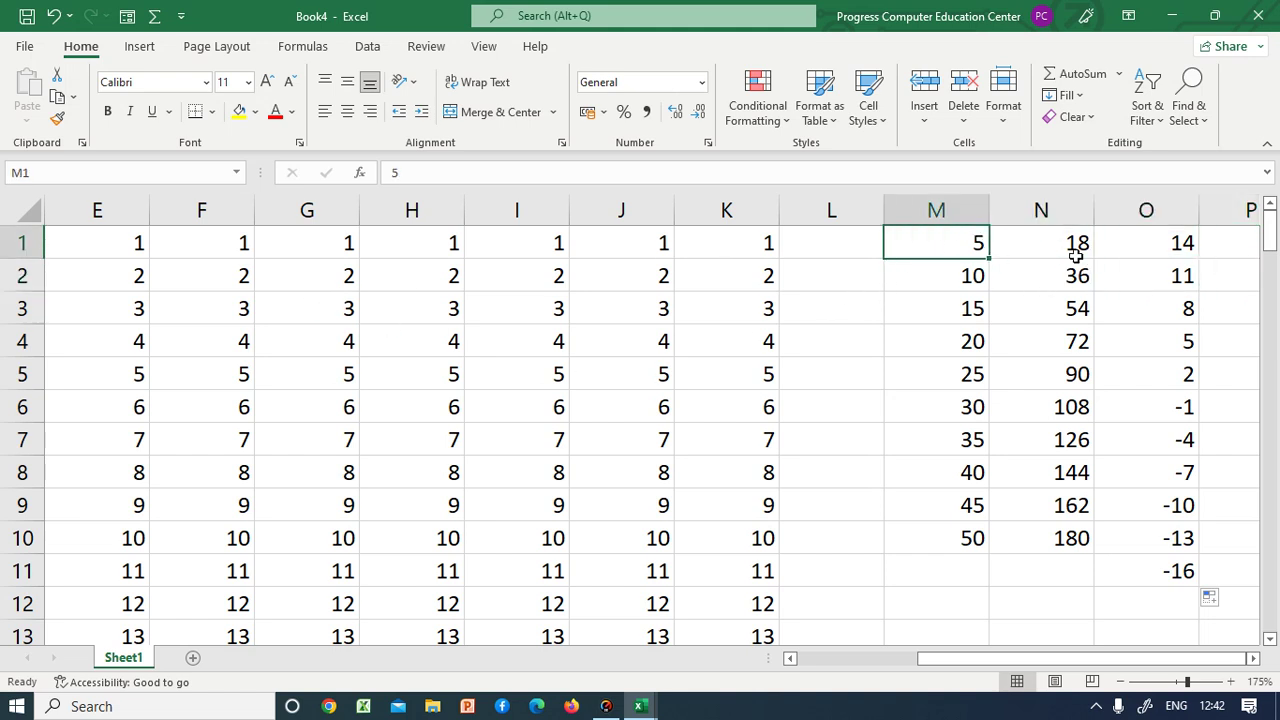
{"action": "left_click", "coordinate": [1156, 244]}
{"action": "left_click", "coordinate": [1037, 244]}
{"action": "left_click", "coordinate": [982, 243]}
{"action": "left_click", "coordinate": [1117, 244]}
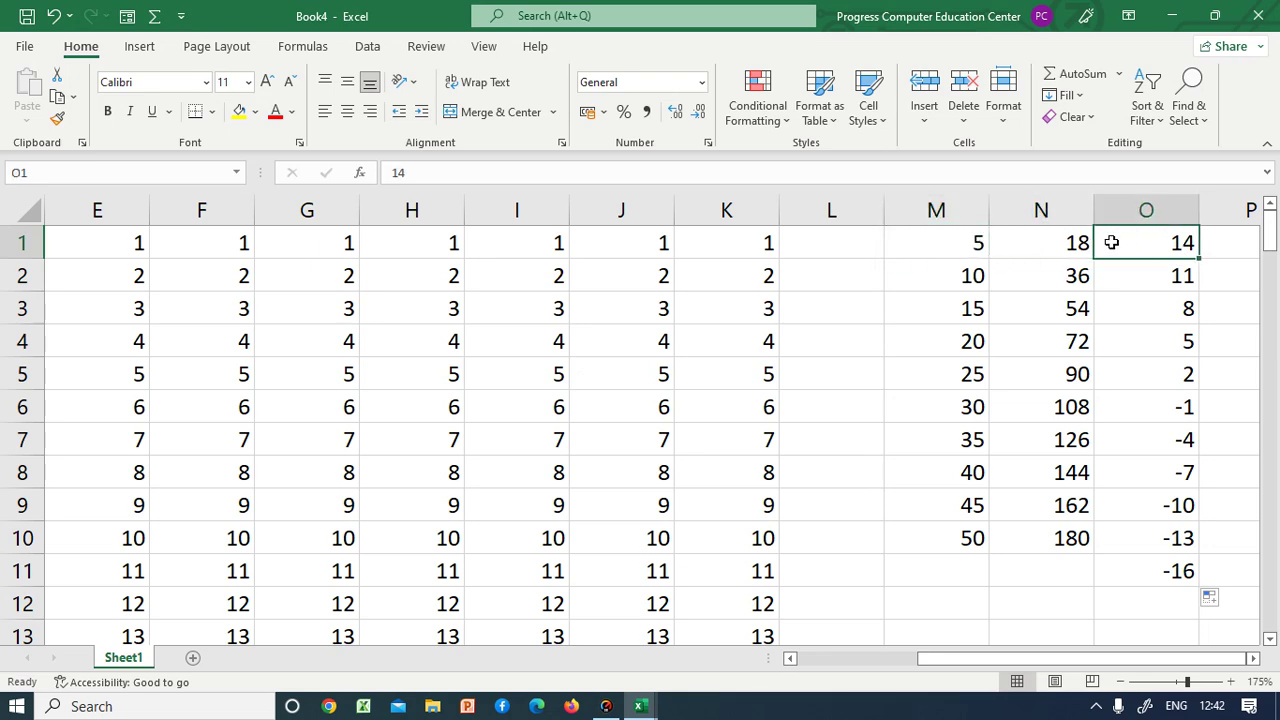
{"action": "left_click", "coordinate": [1040, 244]}
{"action": "left_click", "coordinate": [983, 243]}
{"action": "left_click", "coordinate": [1140, 248]}
- Rename the worksheet Sheet1 as "fill series 1"
{"action": "left_click", "coordinate": [199, 578]}
{"action": "right_click", "coordinate": [124, 660]}
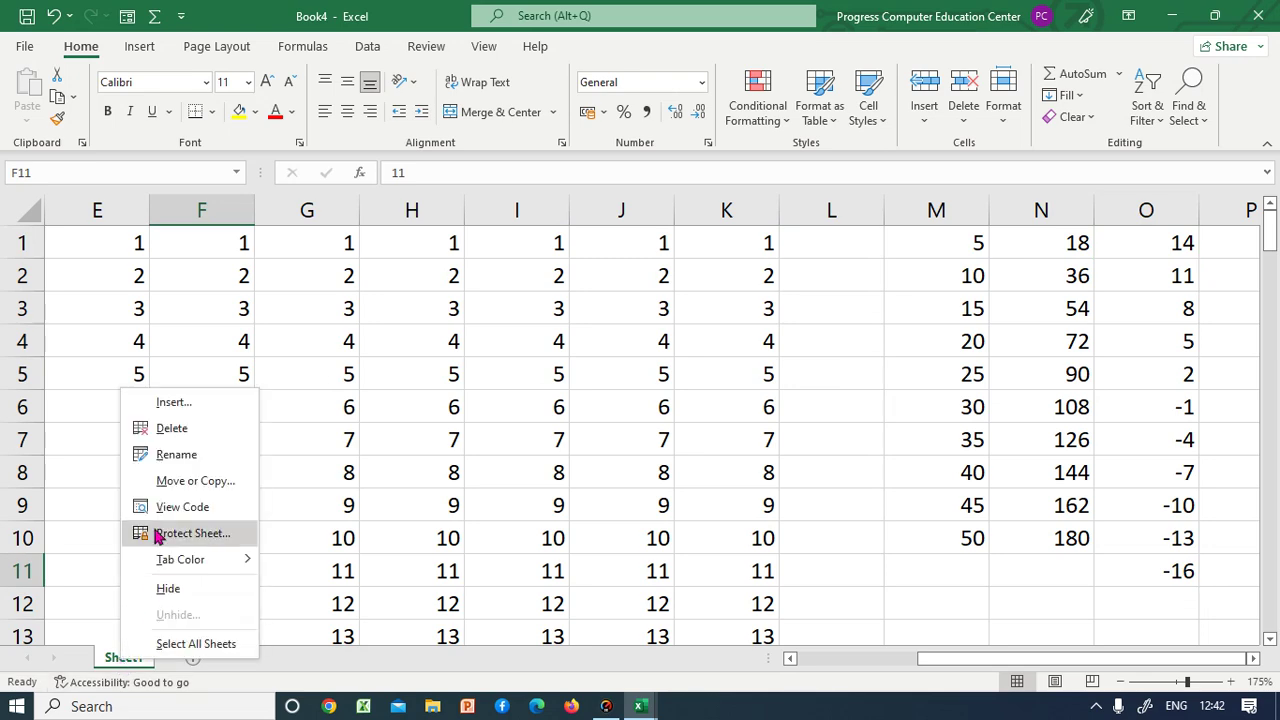
{"action": "left_click", "coordinate": [171, 456]}
{"action": "key", "text": "BackSpace"}
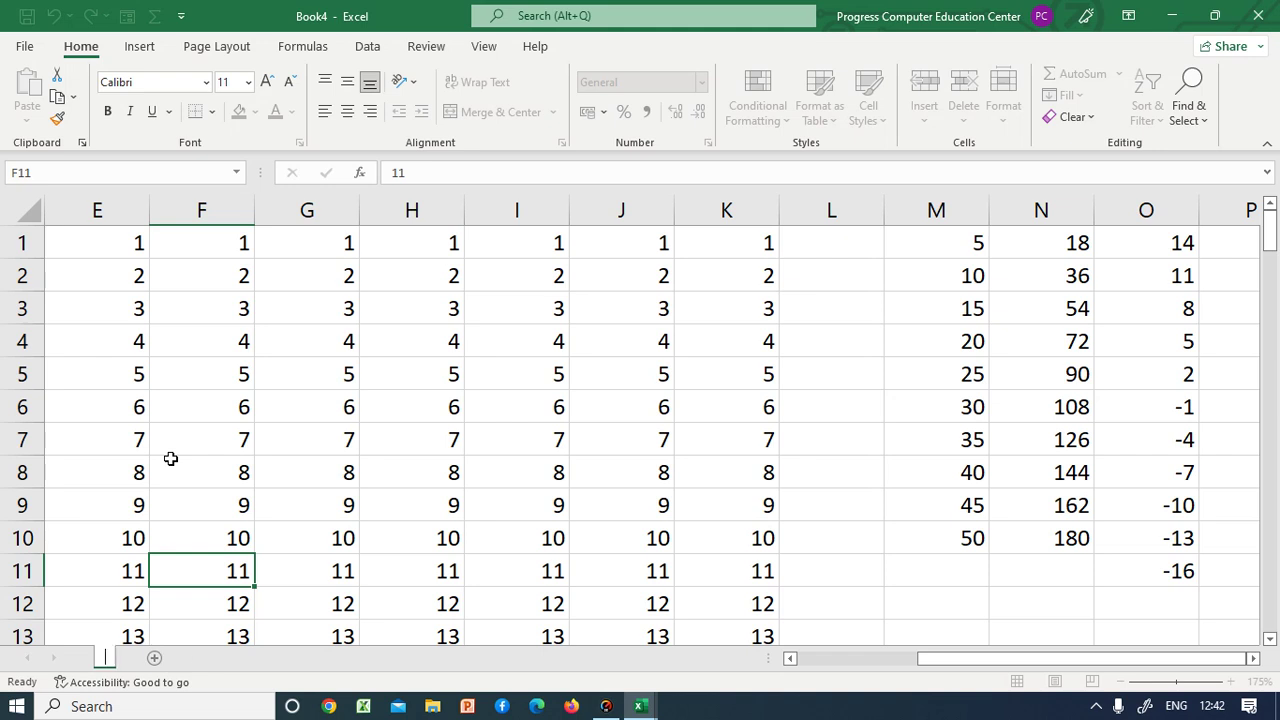
{"action": "type", "text": "fill"}
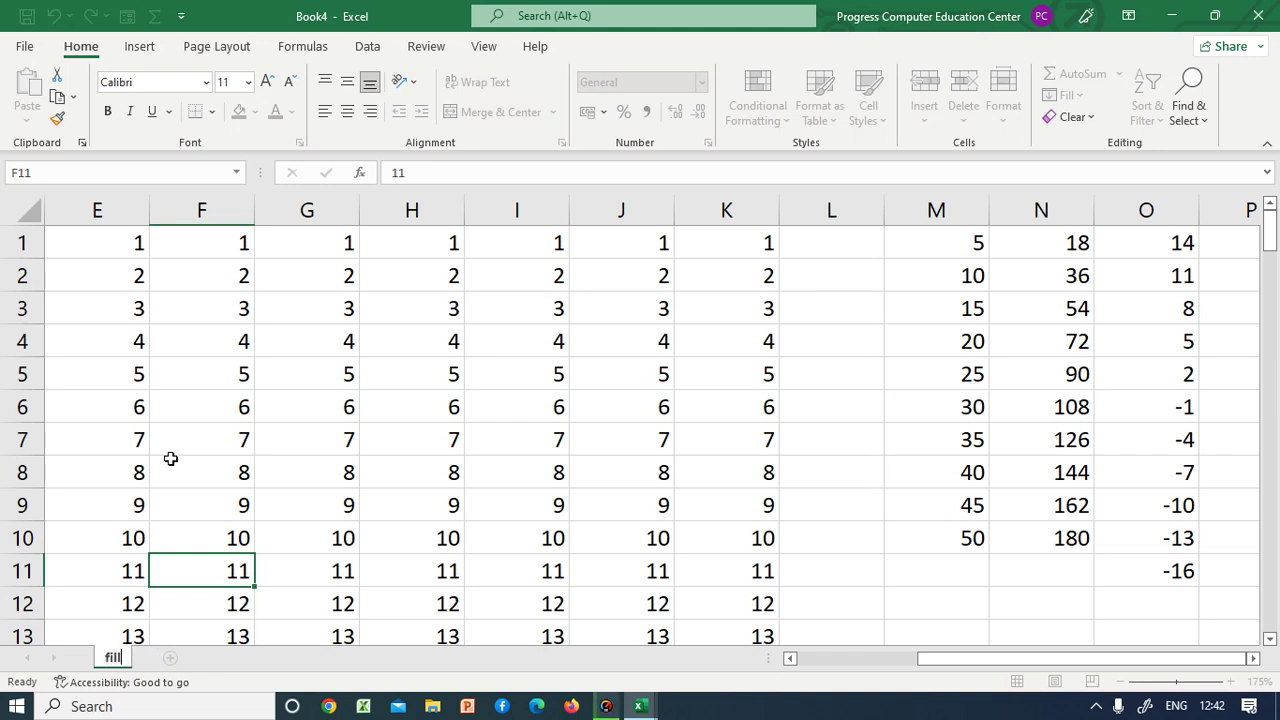
{"action": "type", "text": " series"}
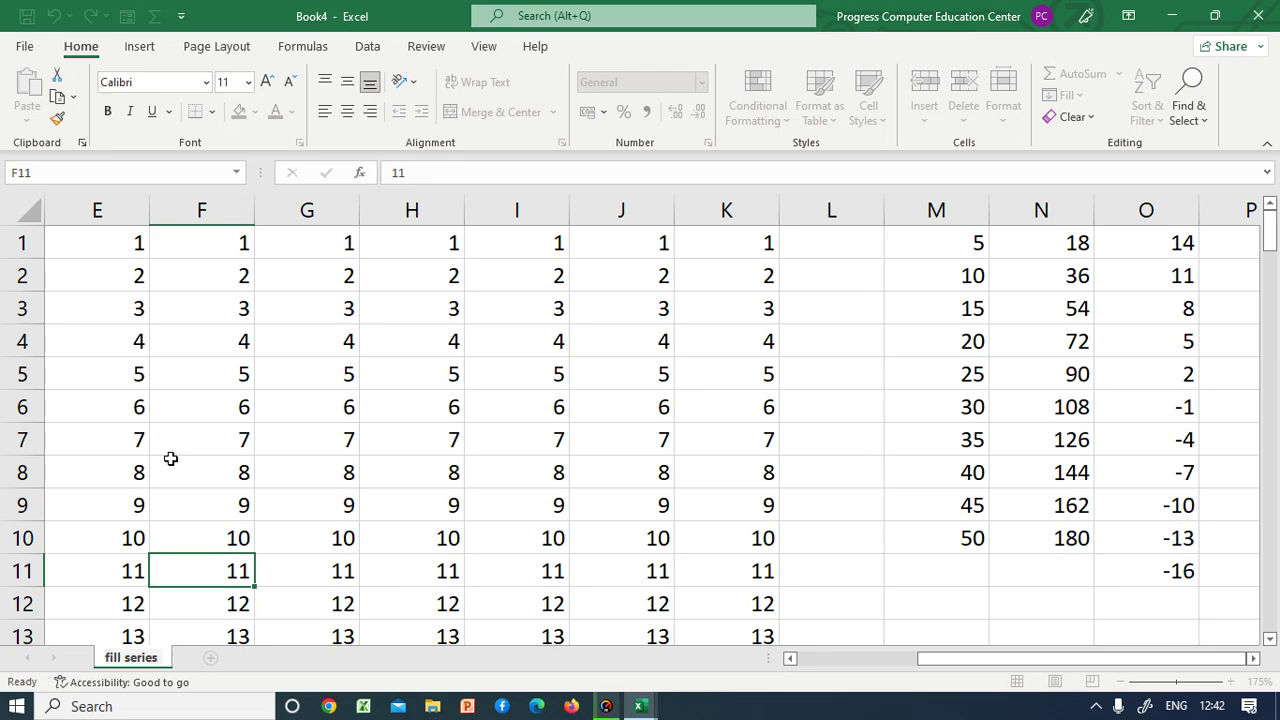
{"action": "type", "text": " 1"}
{"action": "left_click", "coordinate": [171, 458]}
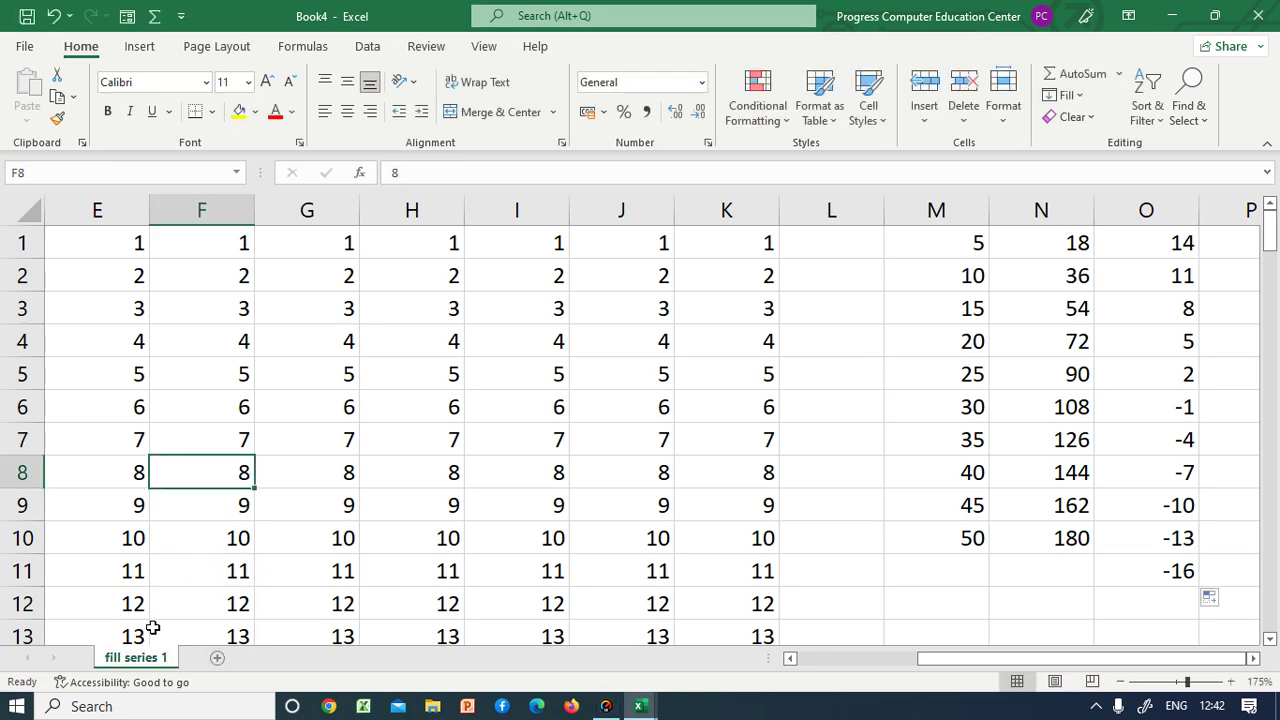
- Set the tab color of the fill series 1 sheet to standard green
{"action": "right_click", "coordinate": [143, 668]}
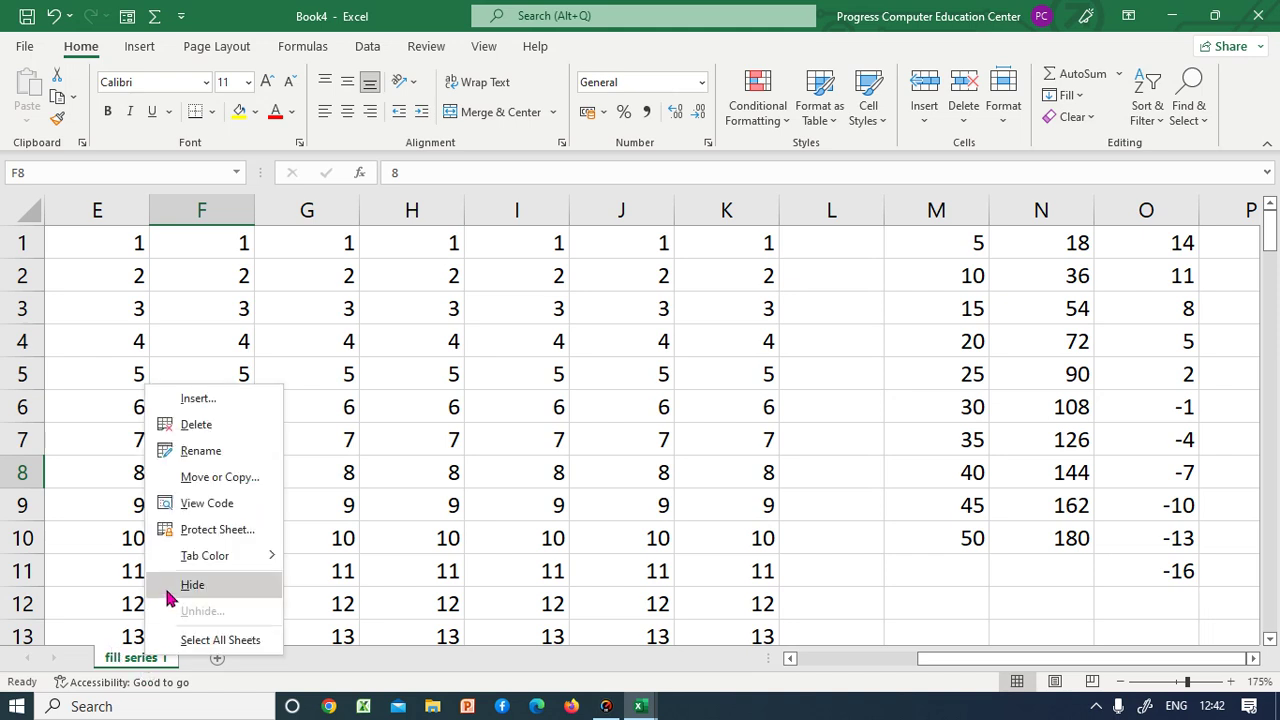
{"action": "mouse_move", "coordinate": [249, 567]}
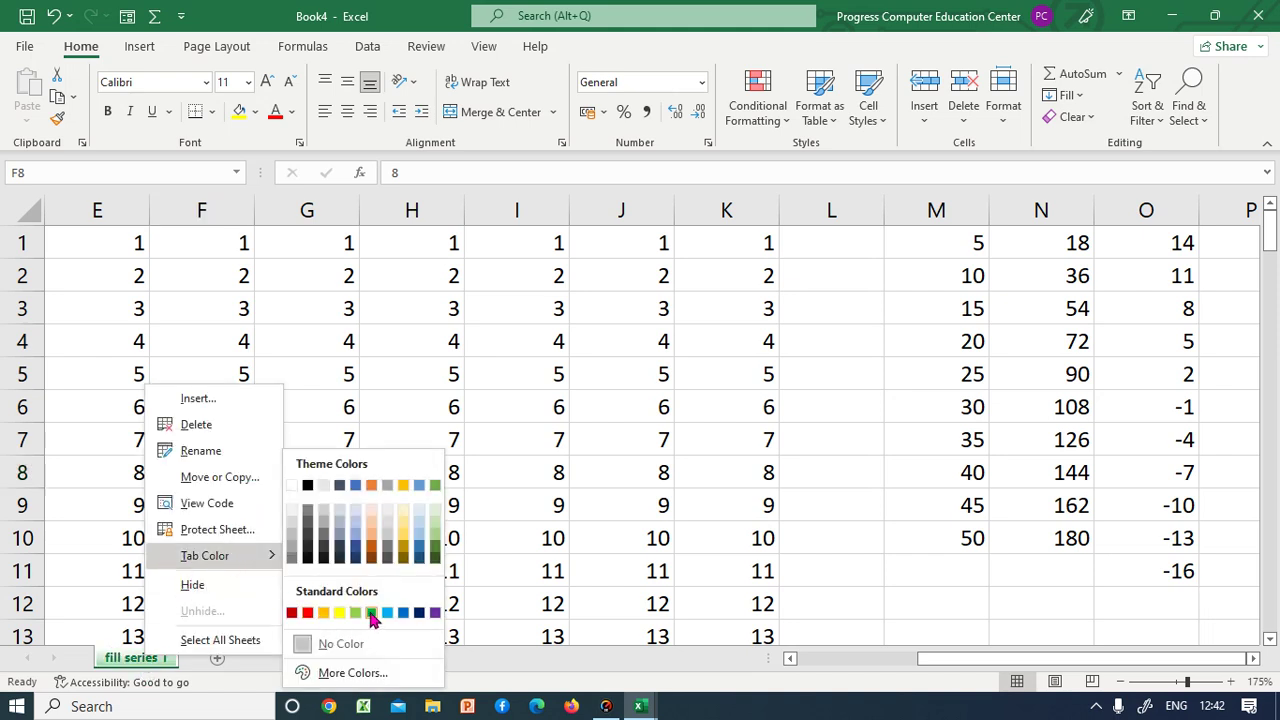
{"action": "left_click", "coordinate": [371, 612]}
{"action": "left_click", "coordinate": [243, 530]}
{"action": "left_click", "coordinate": [336, 530]}
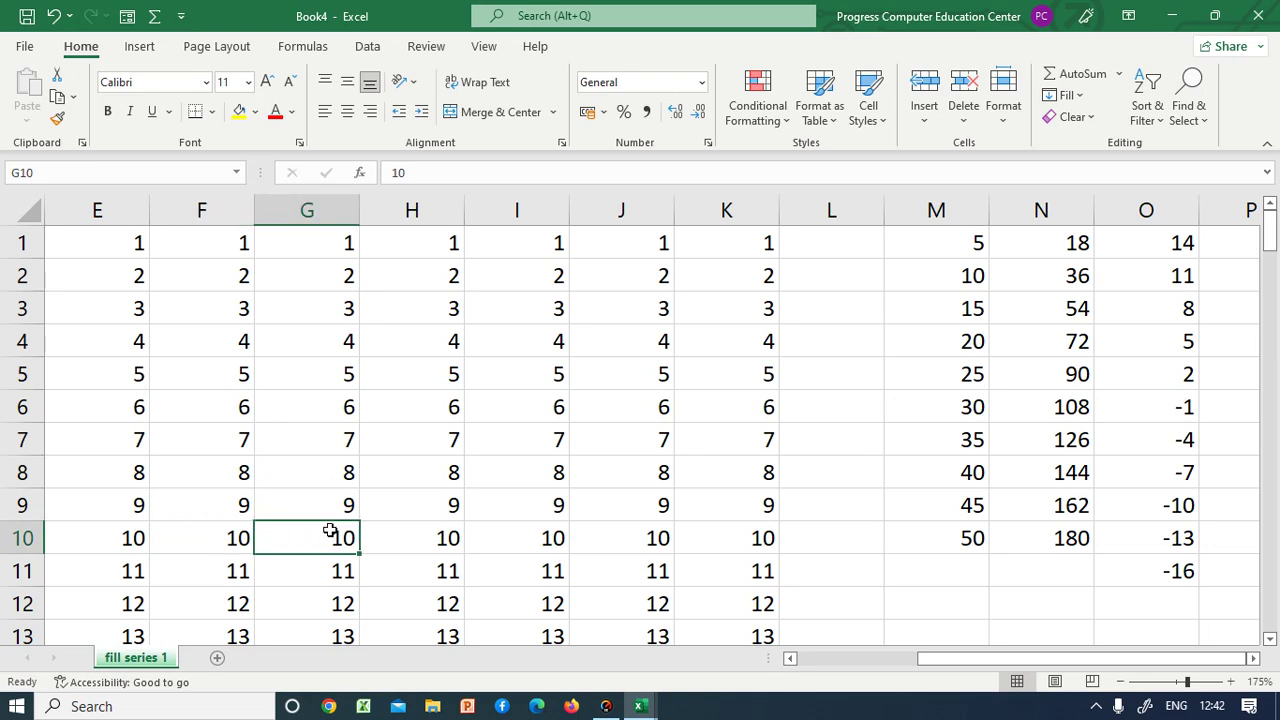
- Add a new blank worksheet after the fill series 1 sheet
{"action": "left_click", "coordinate": [218, 662]}
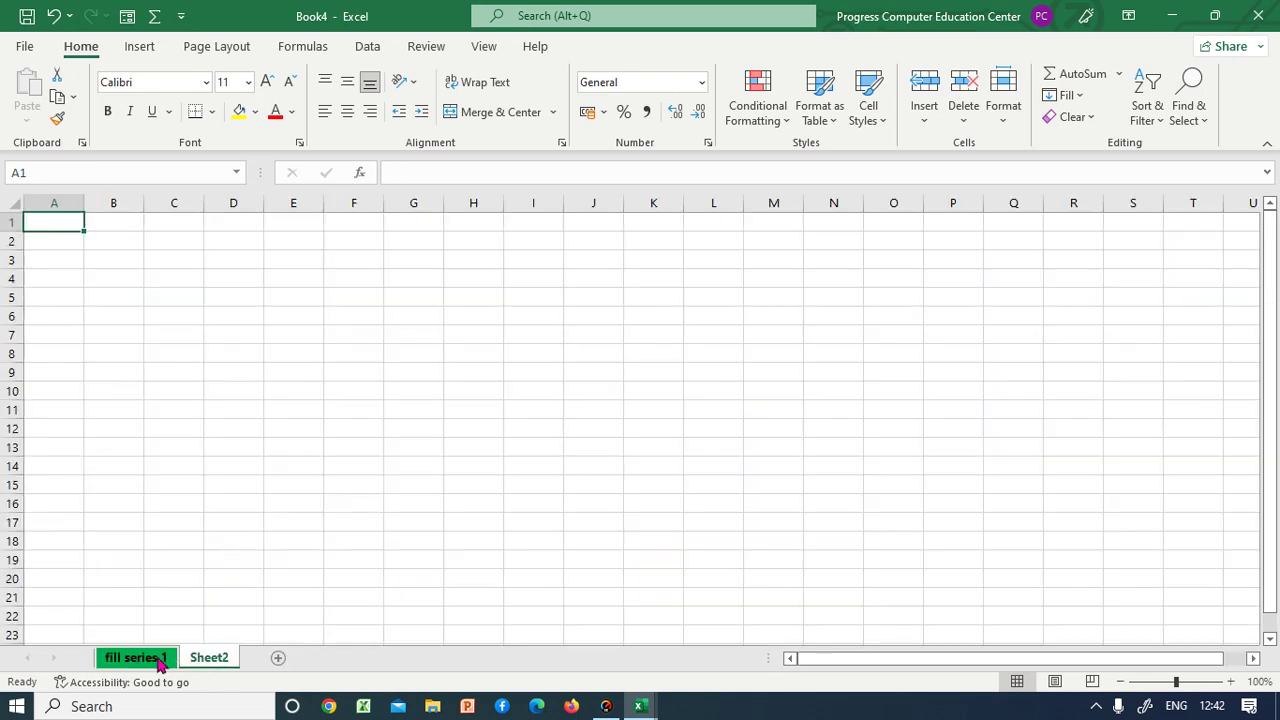
{"action": "left_click", "coordinate": [139, 351]}
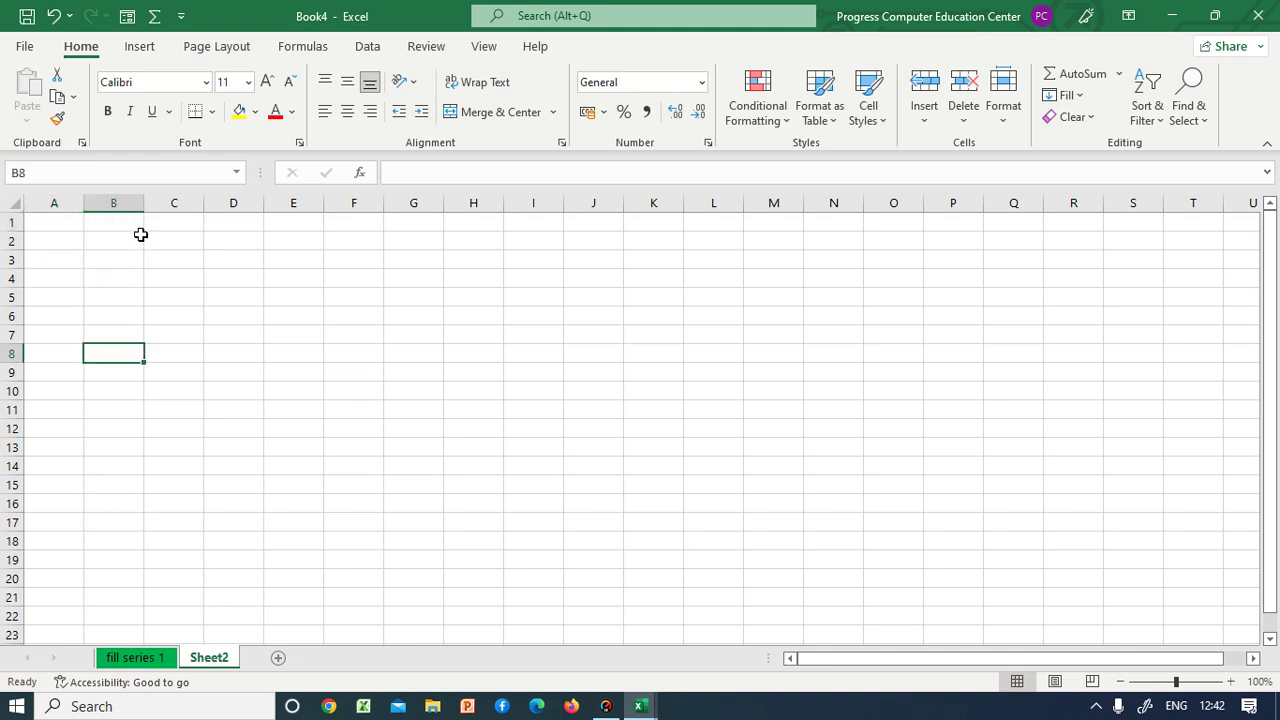
{"action": "left_click", "coordinate": [1232, 682]}
{"action": "left_click", "coordinate": [1232, 682]}
{"action": "left_click", "coordinate": [1232, 682]}
{"action": "left_click", "coordinate": [1232, 682]}
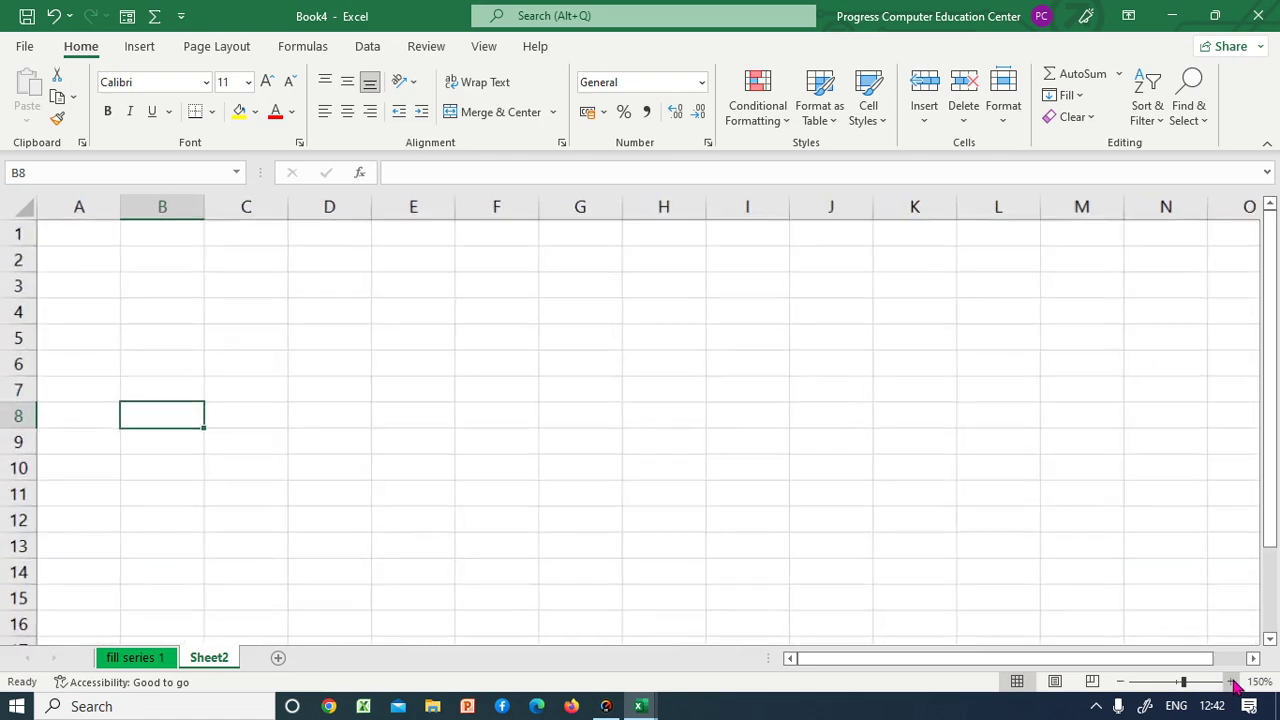
{"action": "left_click", "coordinate": [1232, 682]}
{"action": "left_click", "coordinate": [1232, 682]}
- Enter Sunday in cell C1 and fill the weekday names down column C to row 10
{"action": "left_click", "coordinate": [279, 245]}
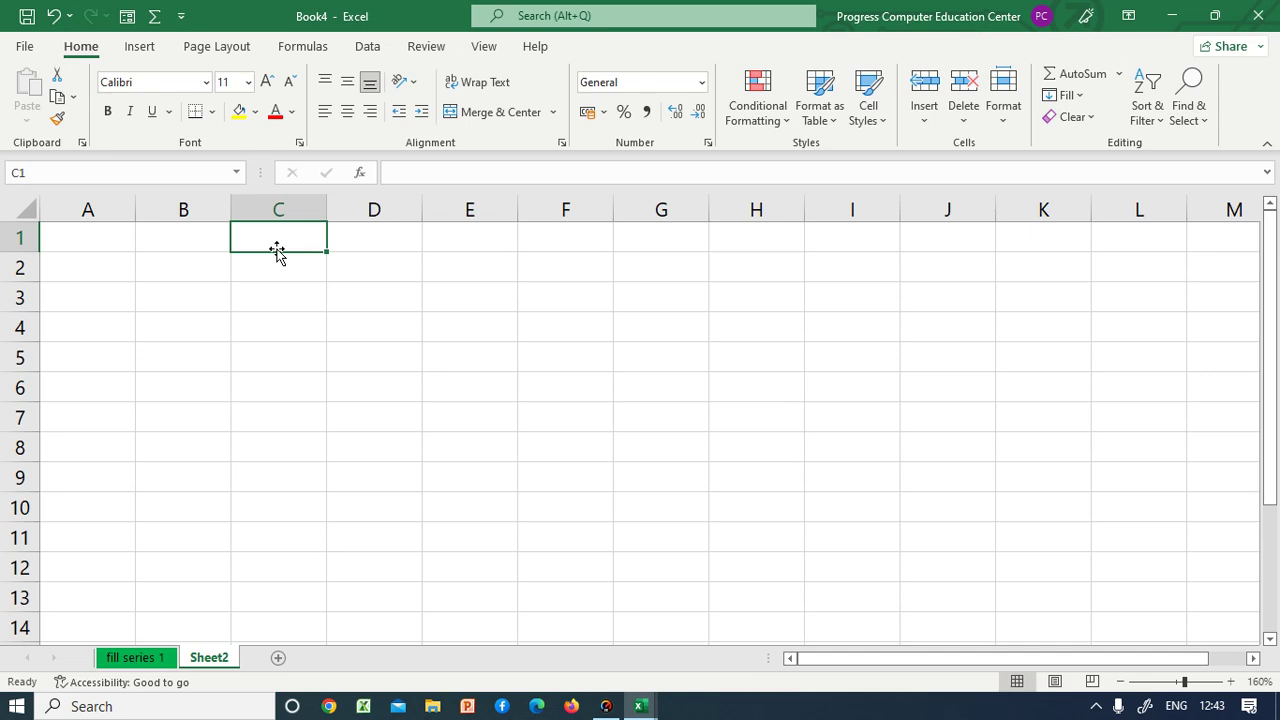
{"action": "type", "text": "sunday"}
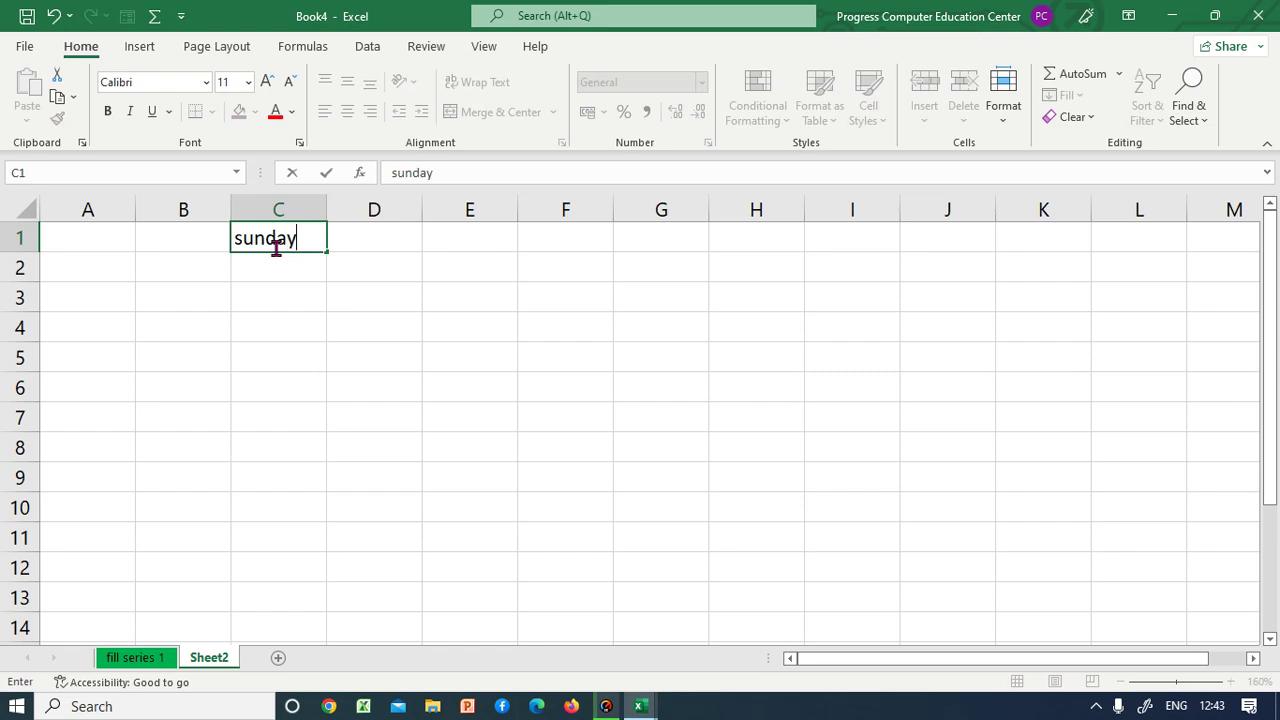
{"action": "key", "text": "Return"}
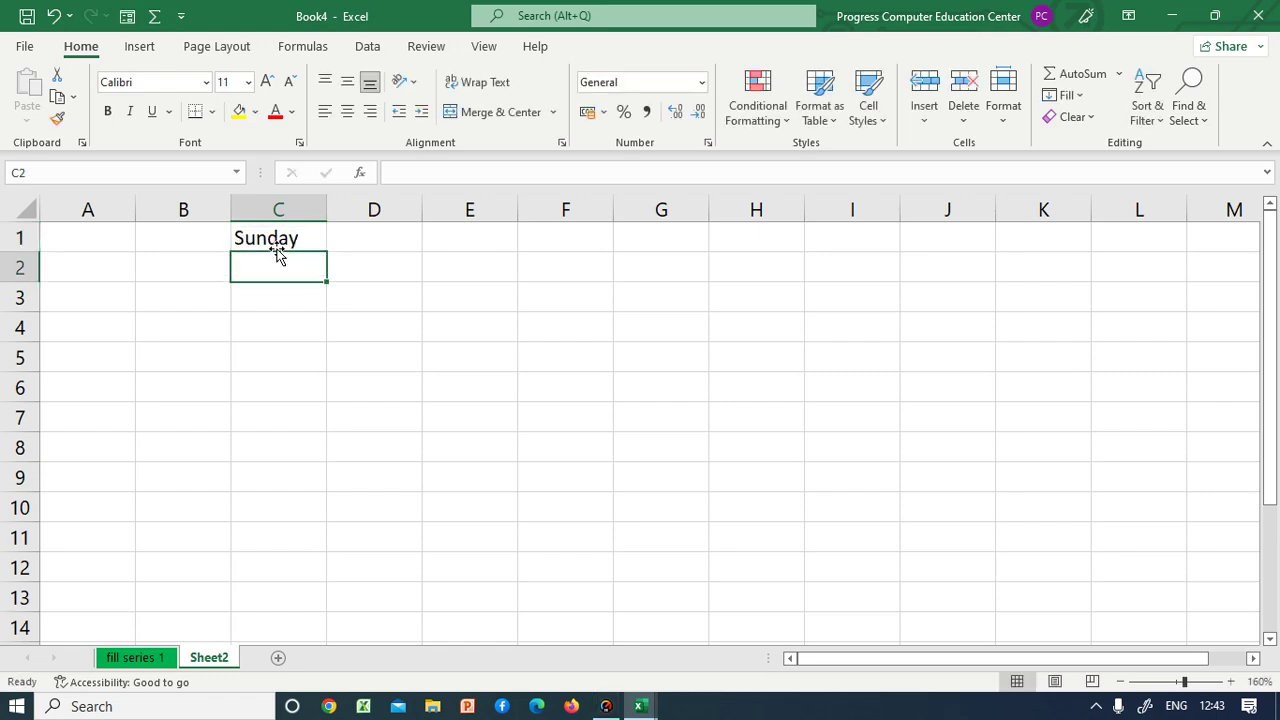
{"action": "left_click", "coordinate": [280, 240]}
{"action": "left_click_drag", "start_coordinate": [326, 252], "coordinate": [331, 524]}
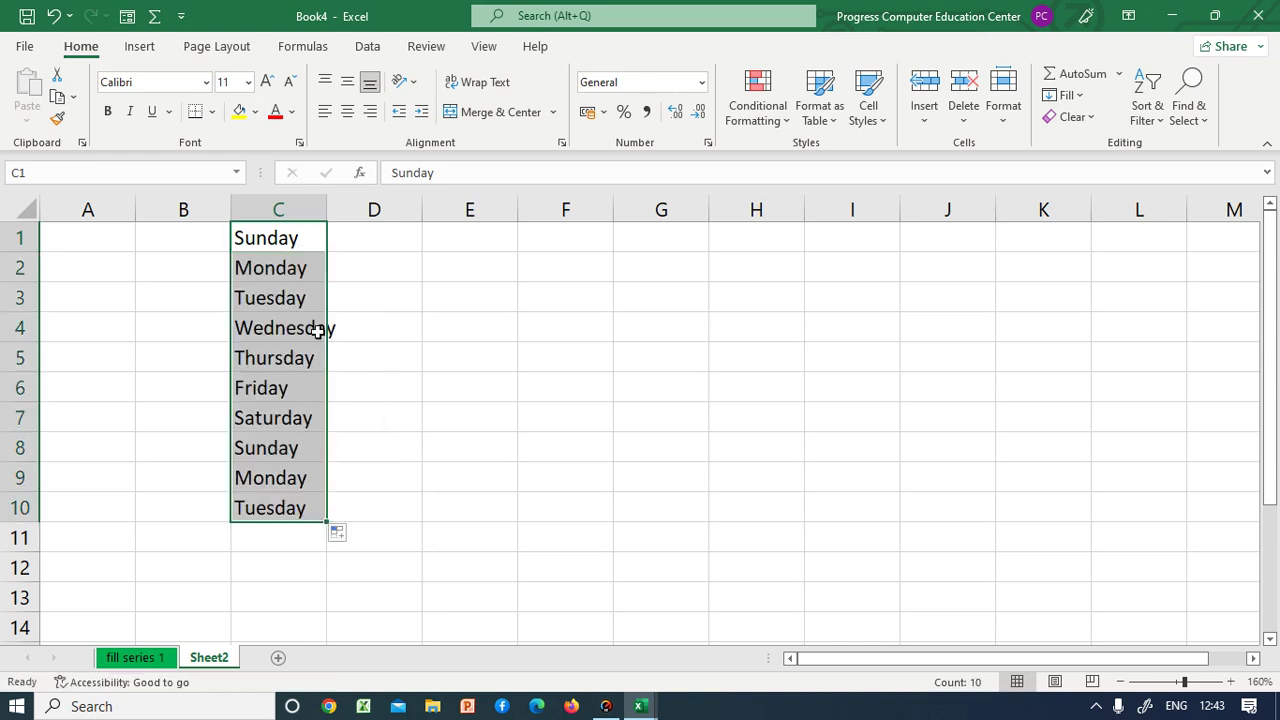
- Widen column C so that Wednesday in C4 fits within its cell
{"action": "left_click", "coordinate": [366, 288]}
{"action": "left_click", "coordinate": [302, 211]}
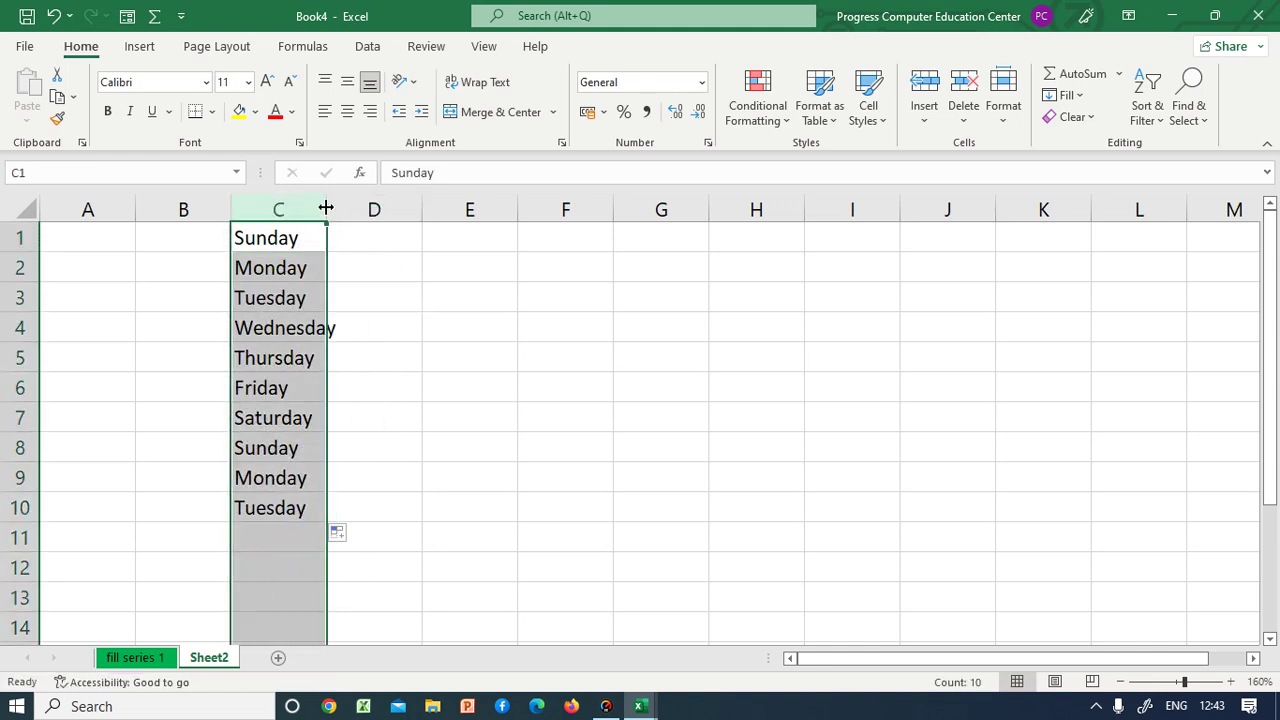
{"action": "left_click", "coordinate": [374, 325]}
{"action": "double_click", "coordinate": [305, 330]}
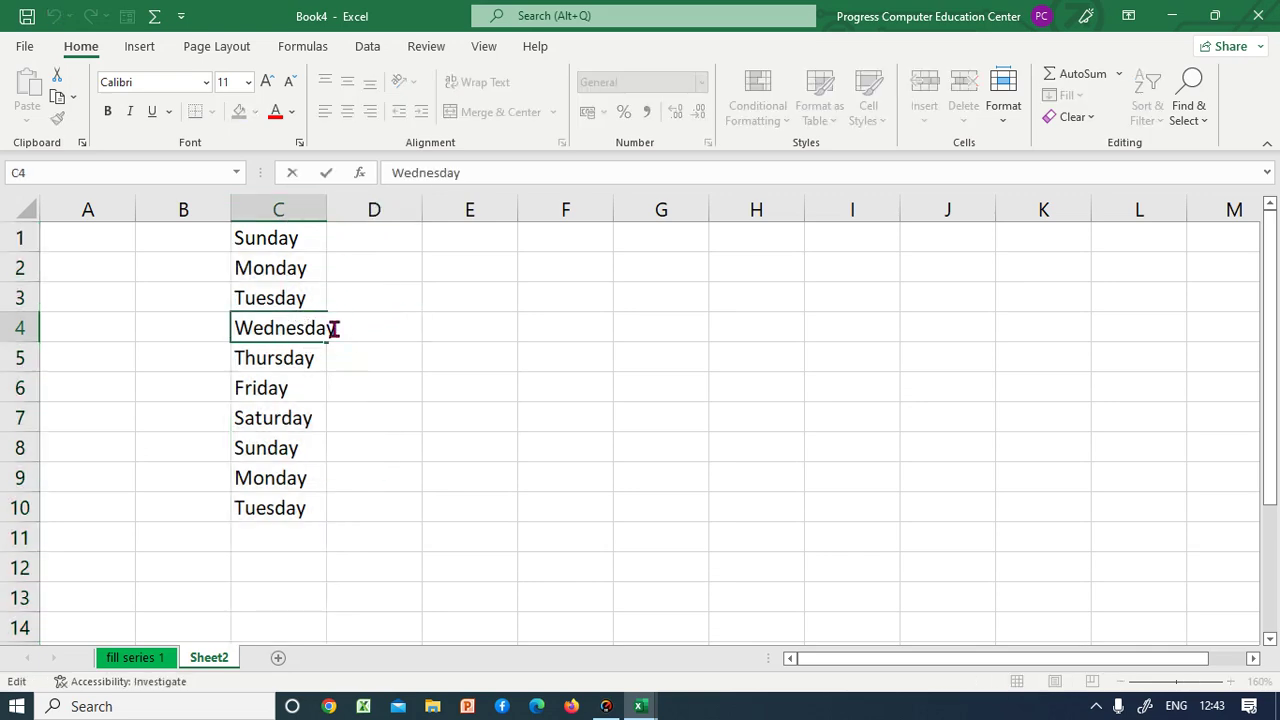
{"action": "left_click", "coordinate": [309, 203]}
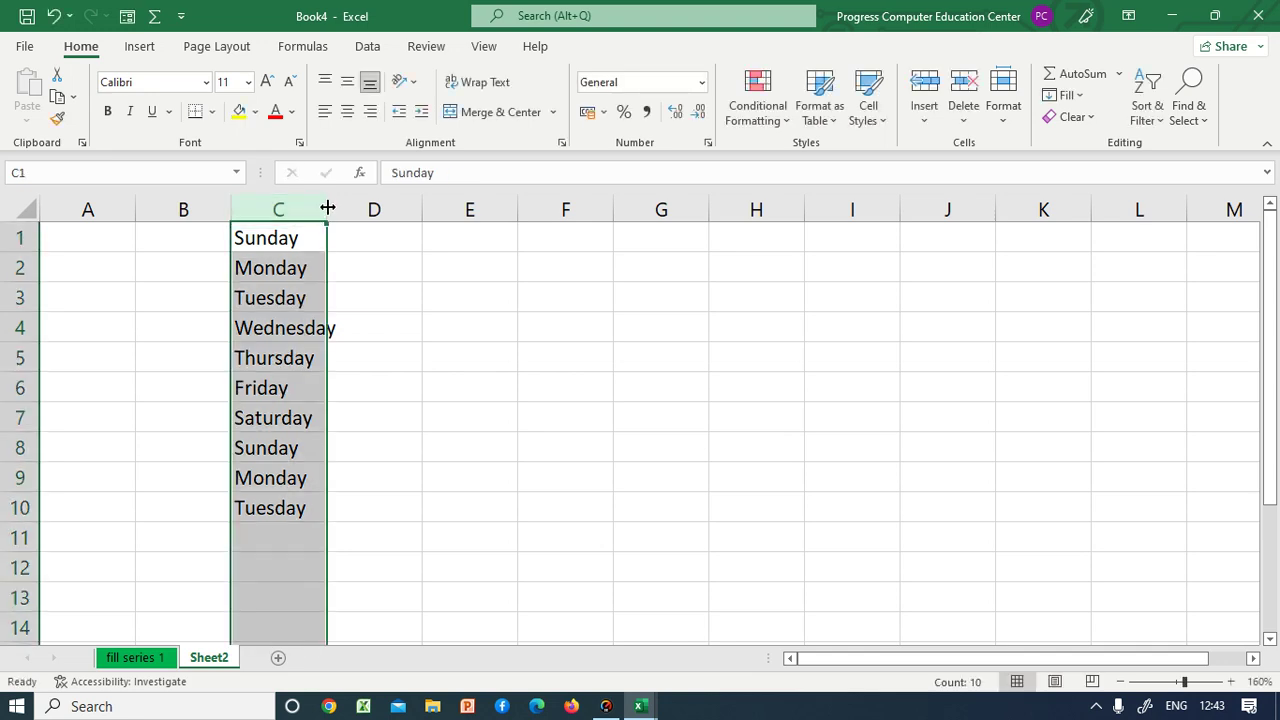
{"action": "left_click_drag", "start_coordinate": [327, 207], "coordinate": [362, 207]}
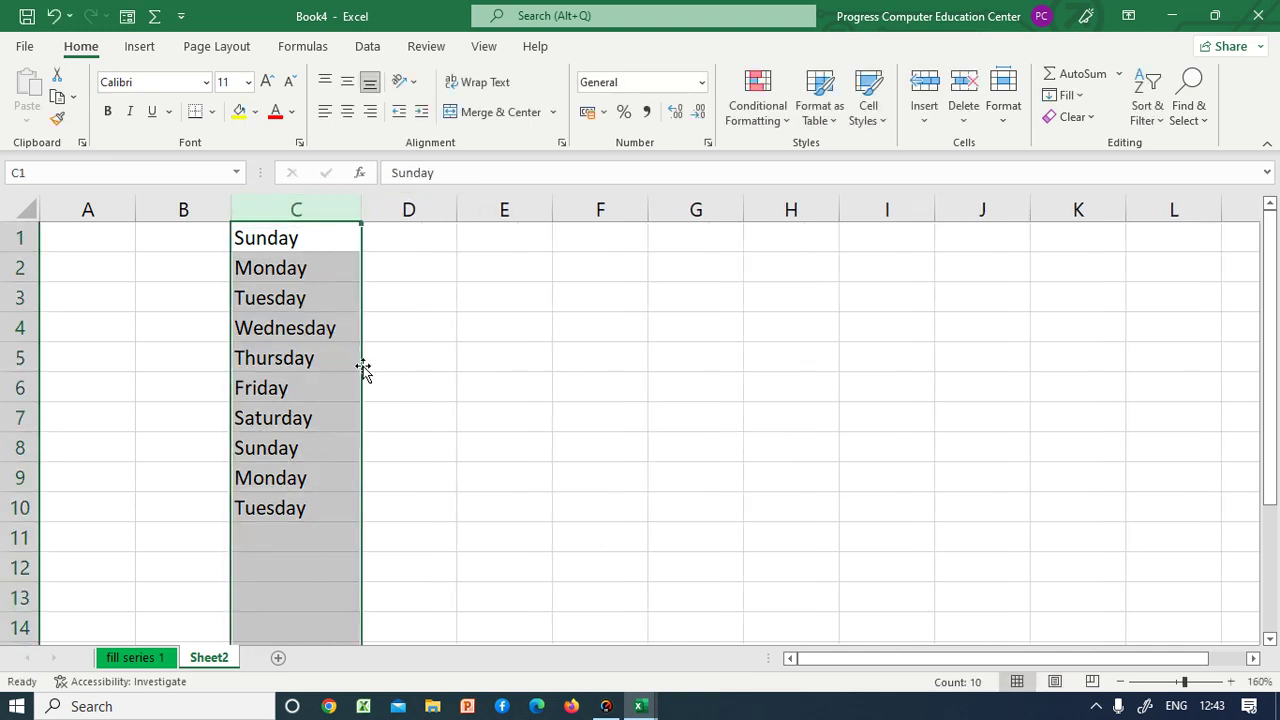
{"action": "left_click", "coordinate": [311, 321]}
- Enter the misspelled day name "sanday" in cell D1 and fill it down column D to row 9
{"action": "left_click", "coordinate": [401, 242]}
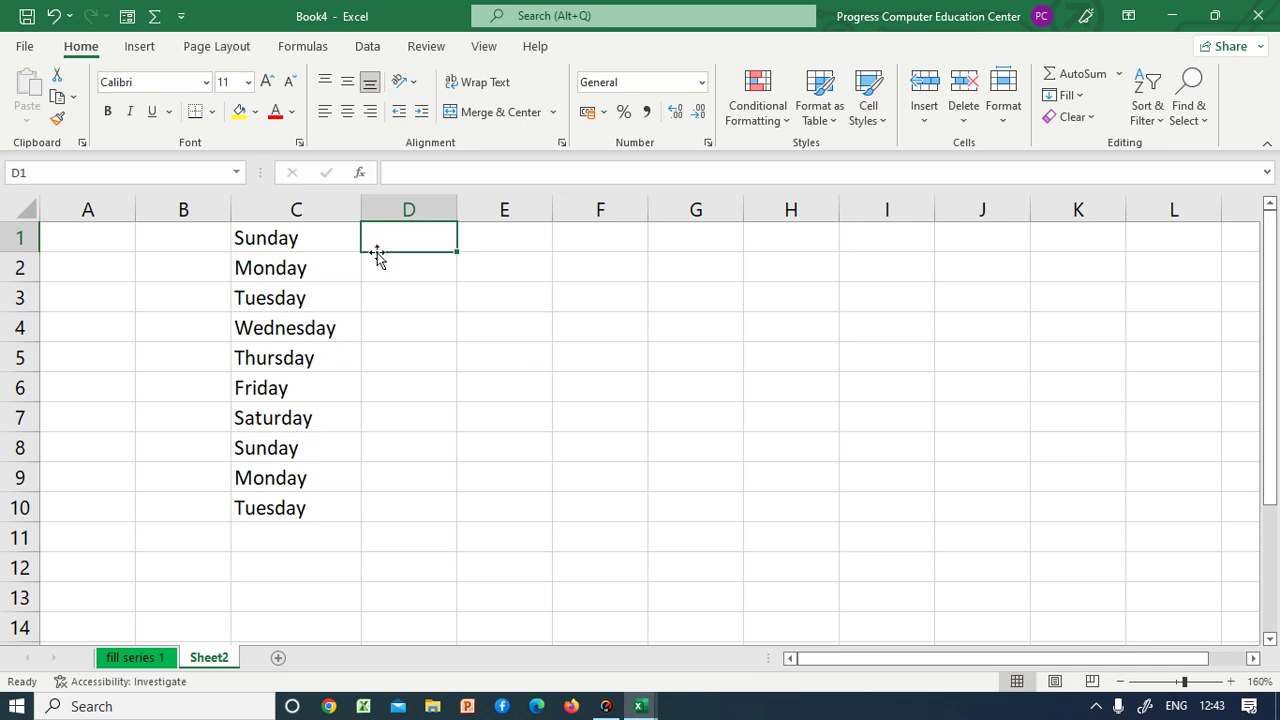
{"action": "type", "text": "sanday"}
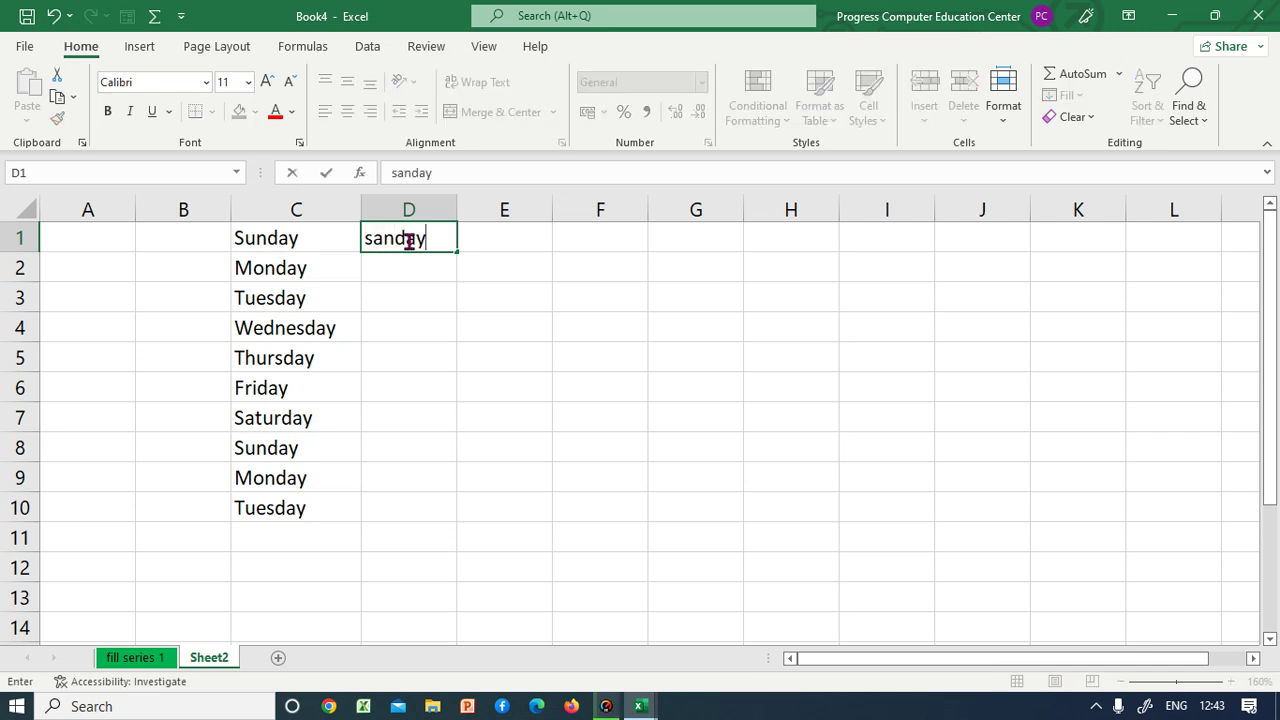
{"action": "key", "text": "Return"}
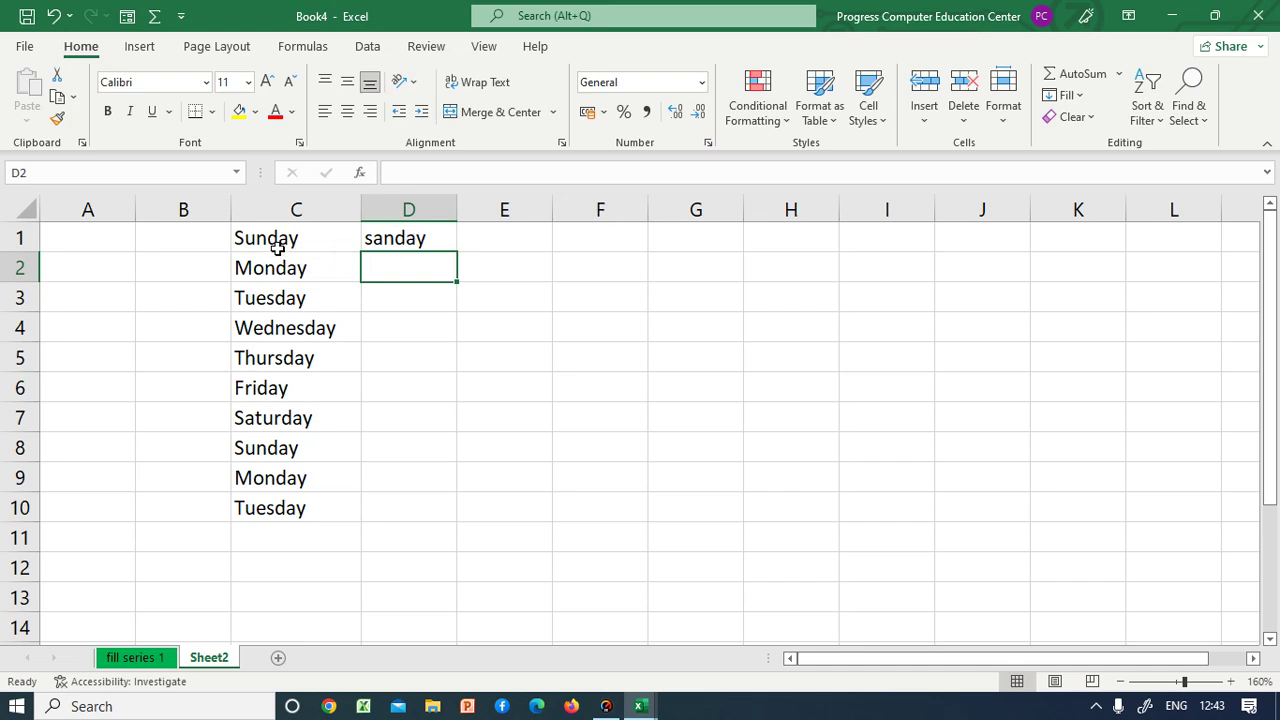
{"action": "left_click", "coordinate": [402, 240]}
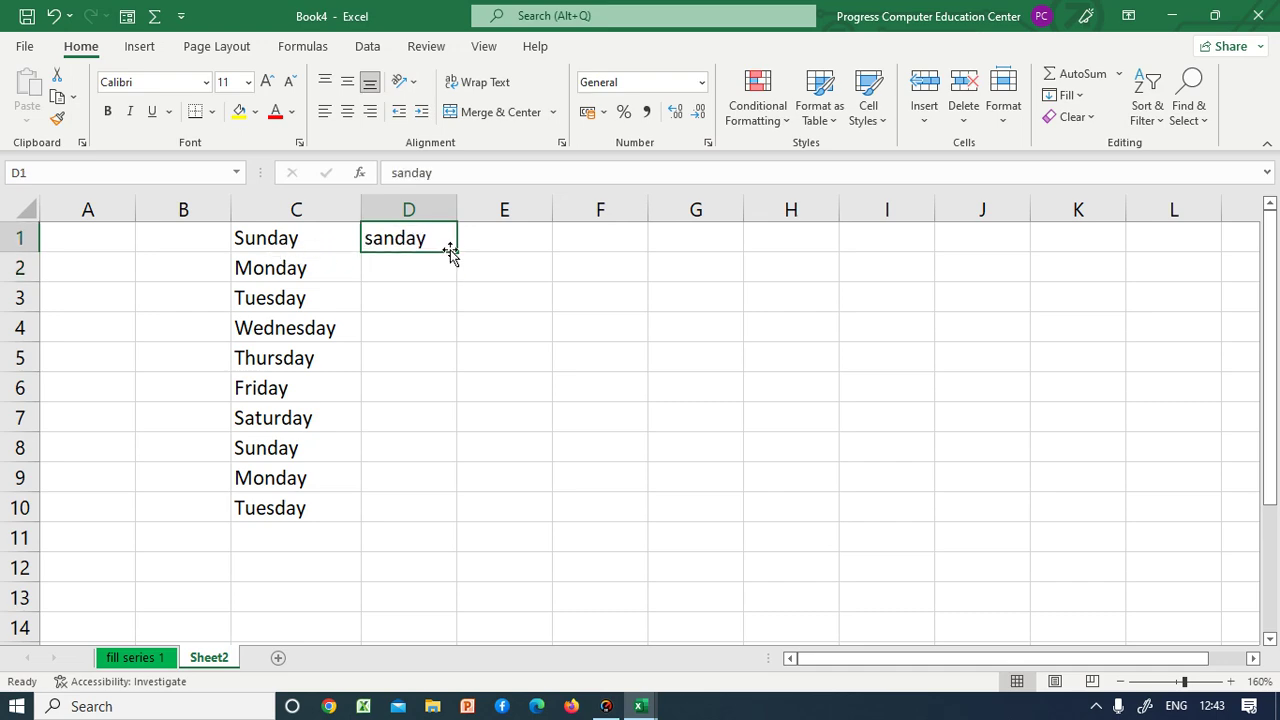
{"action": "left_click_drag", "start_coordinate": [457, 253], "coordinate": [463, 488]}
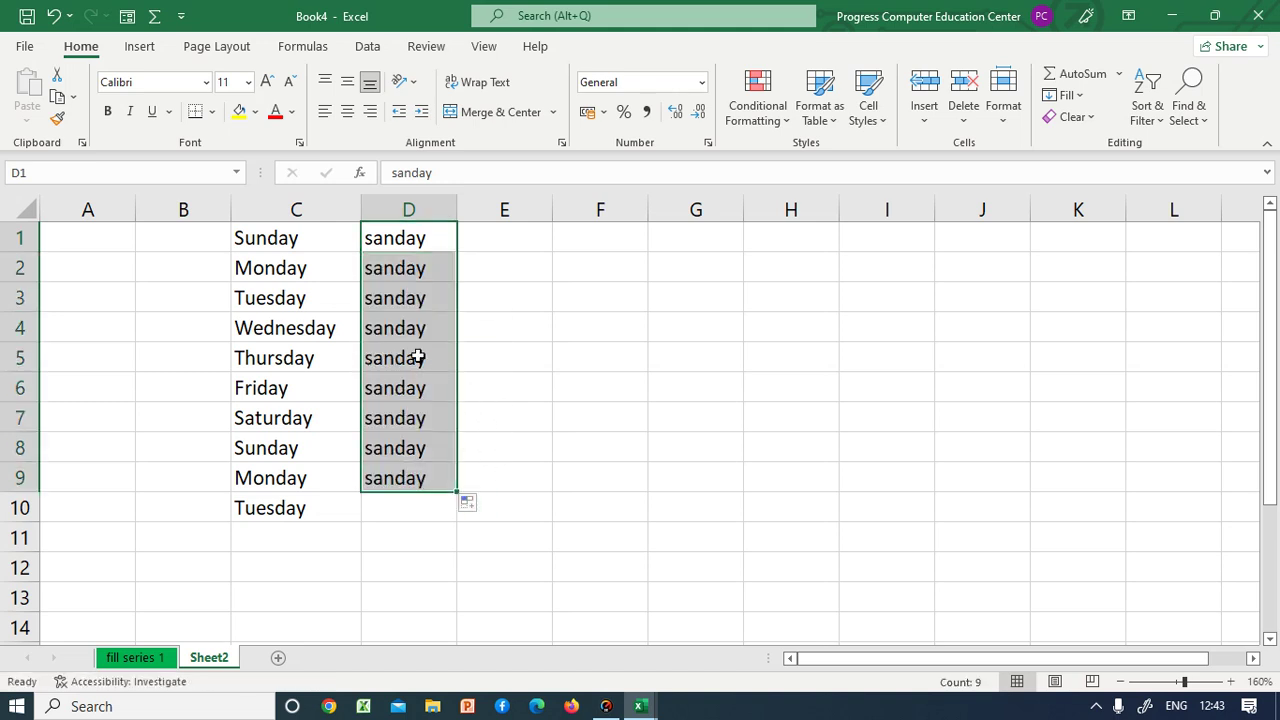
{"action": "left_click", "coordinate": [552, 323]}
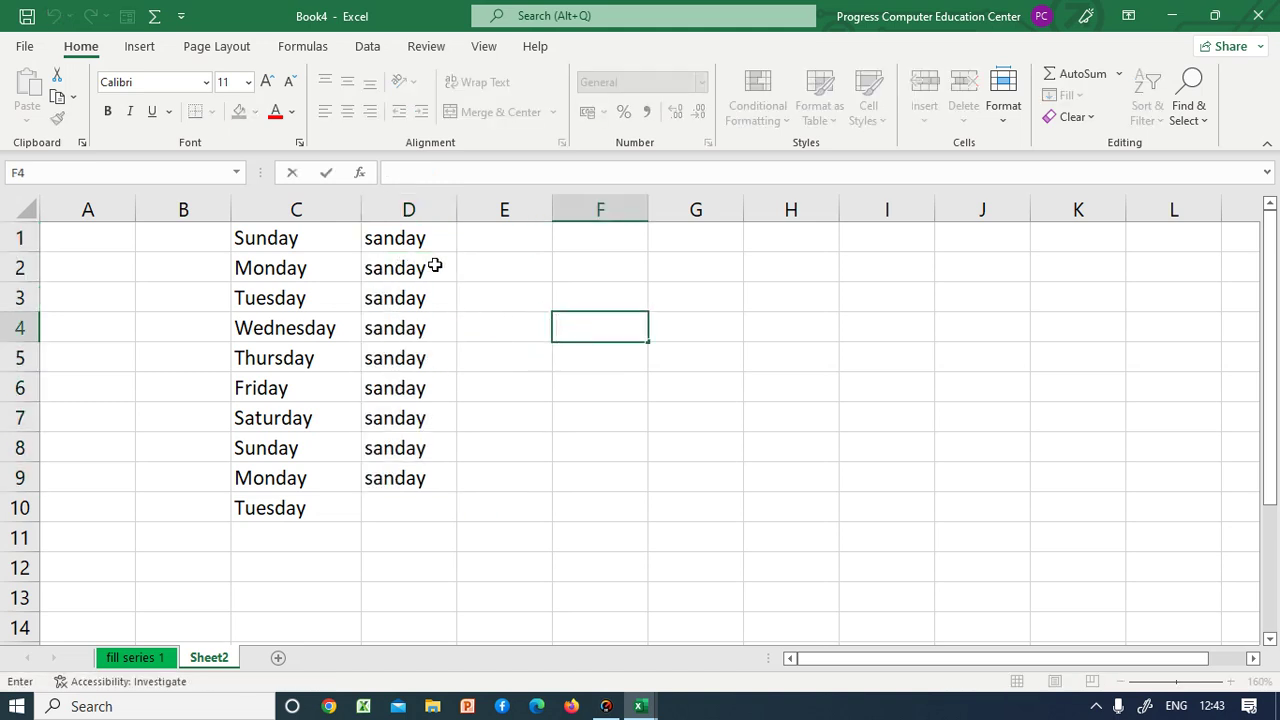
- Enter Friday in cell E1, fill the weekday names down to row 9, and widen column E to fit them
{"action": "left_click", "coordinate": [488, 236]}
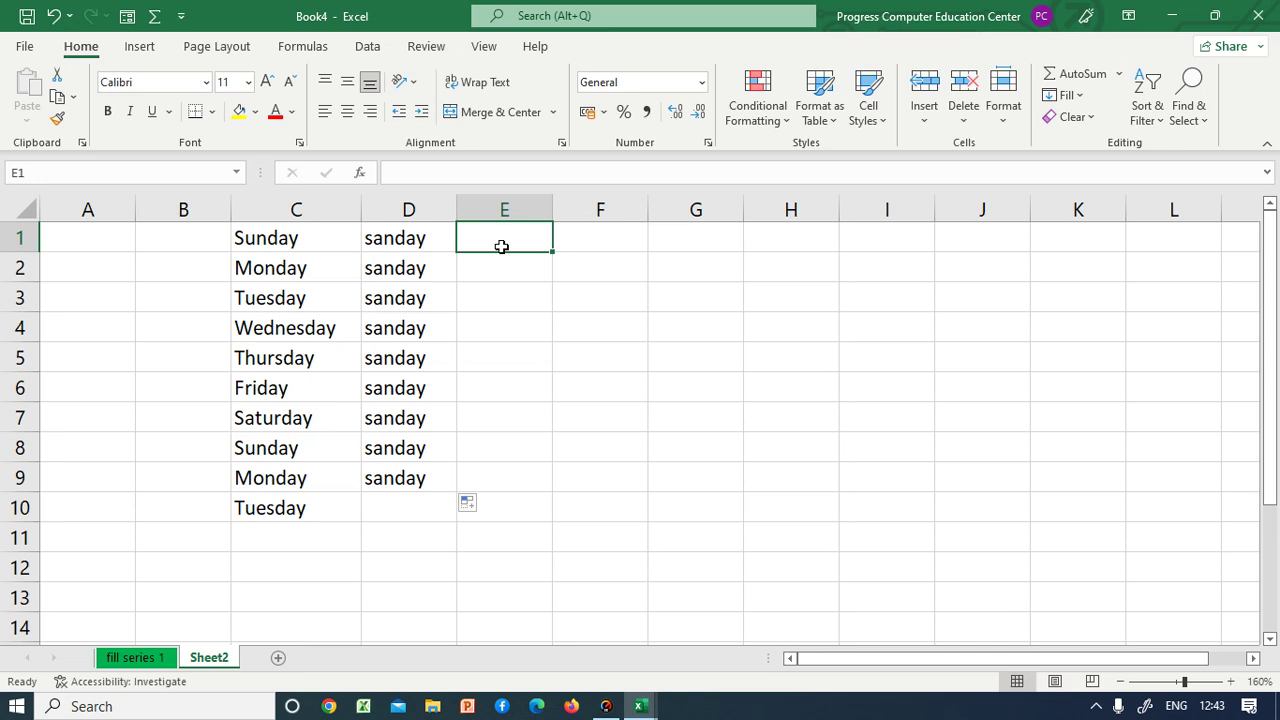
{"action": "type", "text": "fr"}
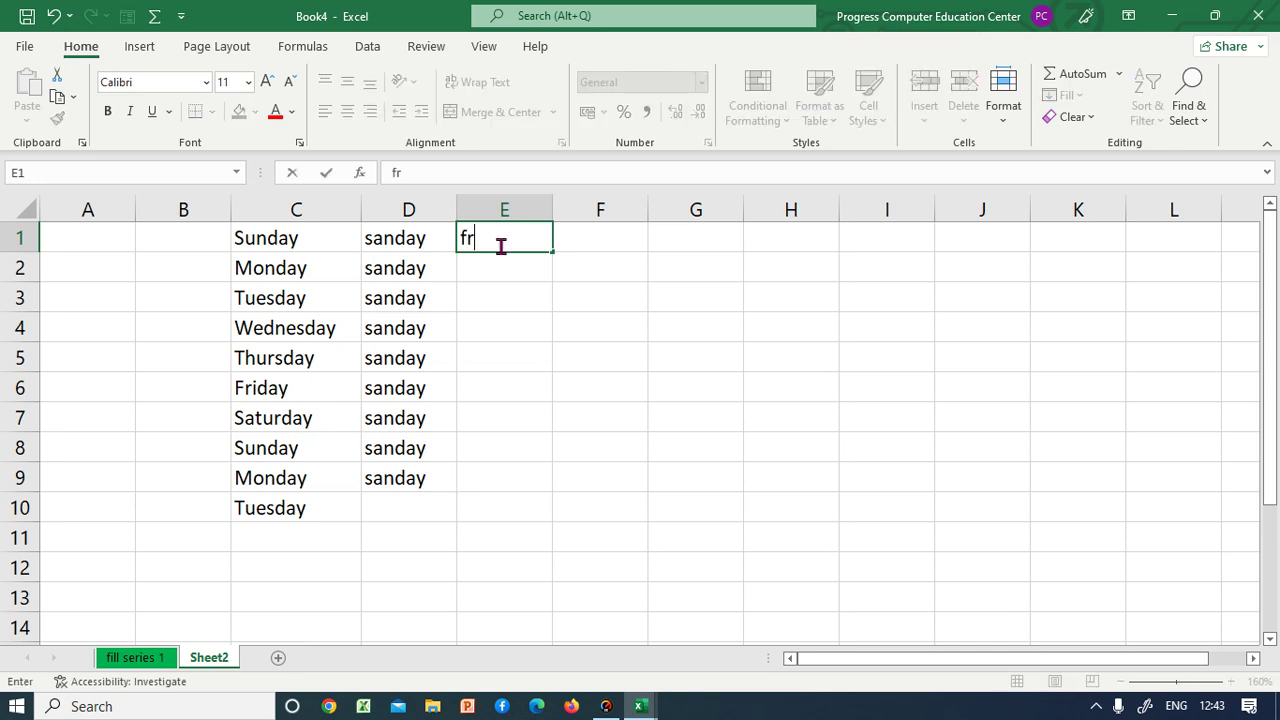
{"action": "type", "text": "iday"}
{"action": "key", "text": "Return"}
{"action": "left_click", "coordinate": [501, 246]}
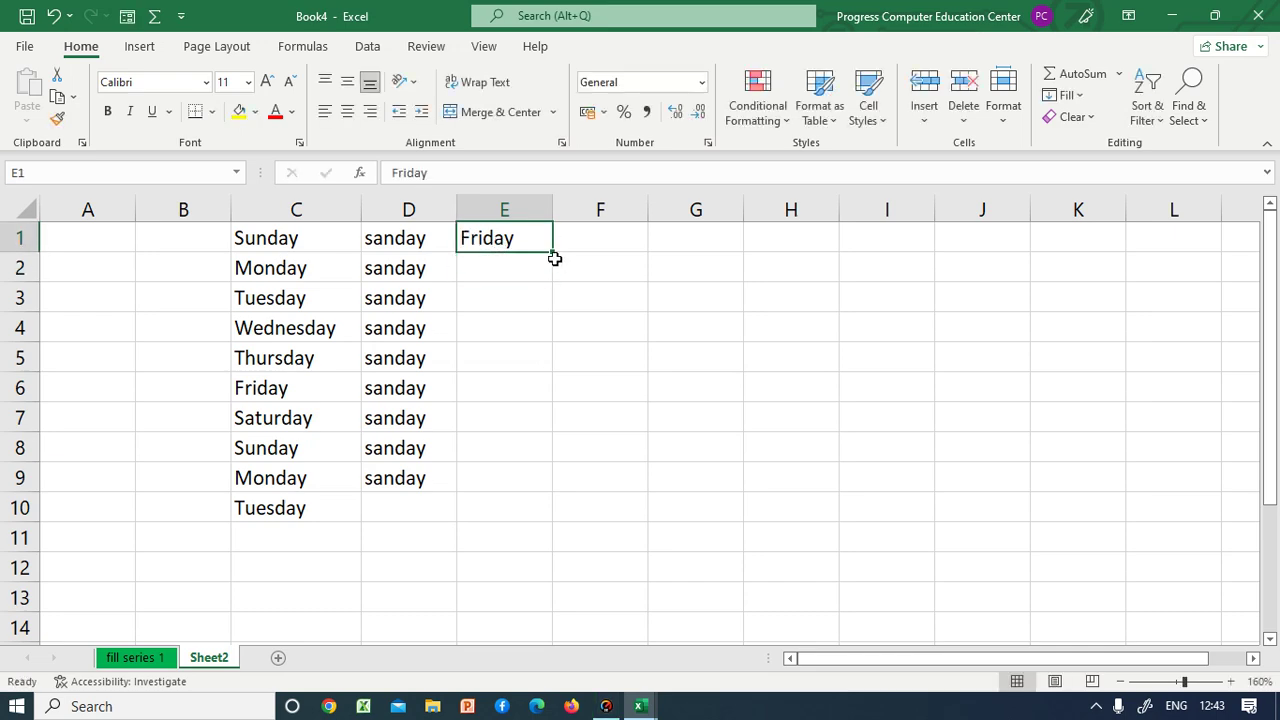
{"action": "left_click_drag", "start_coordinate": [551, 253], "coordinate": [558, 488]}
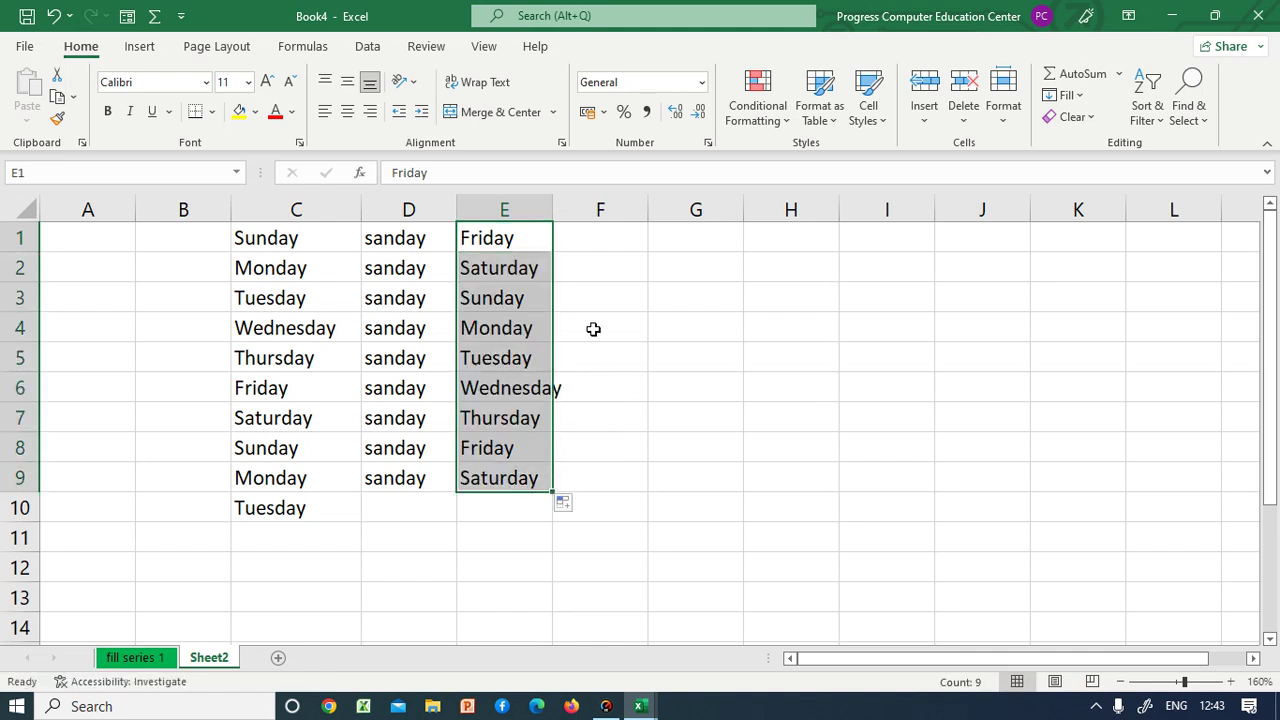
{"action": "left_click", "coordinate": [538, 210]}
{"action": "left_click_drag", "start_coordinate": [552, 209], "coordinate": [578, 229]}
- Enter the short day name "sun" in cell F1 and fill the abbreviated weekdays down column F to row 12
{"action": "left_click", "coordinate": [665, 236]}
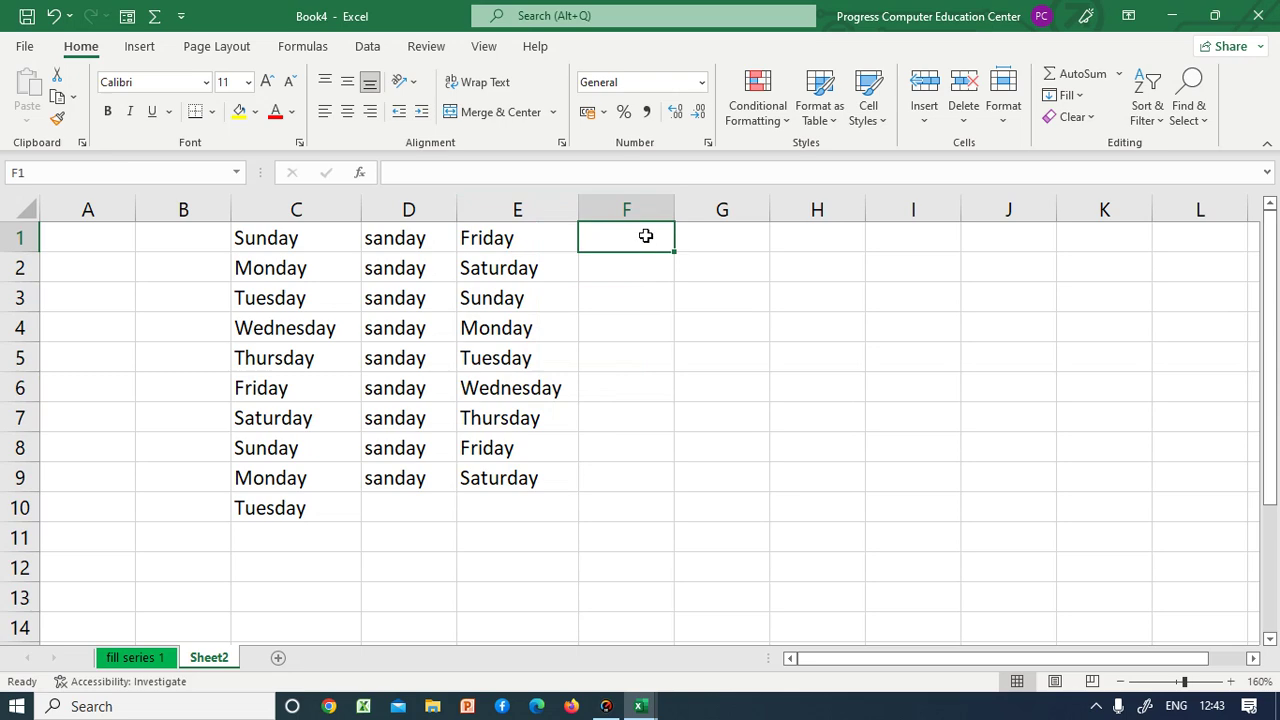
{"action": "type", "text": "sun"}
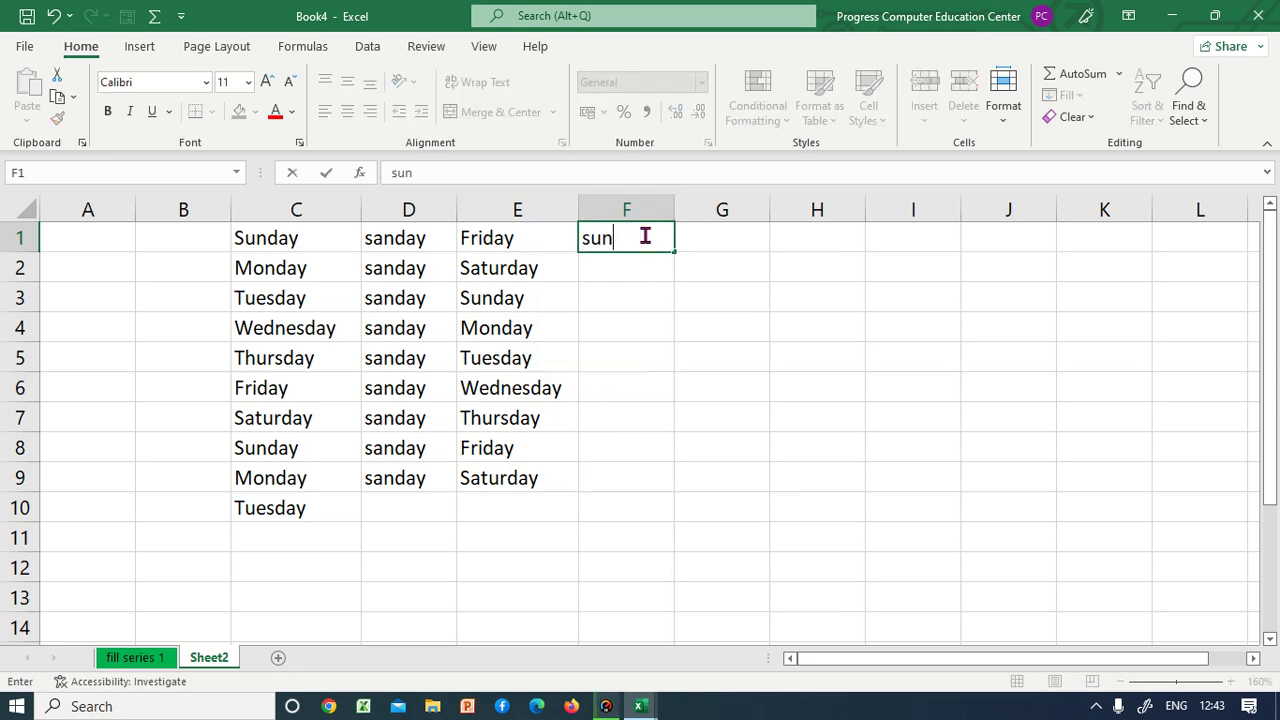
{"action": "key", "text": "Return"}
{"action": "left_click", "coordinate": [645, 237]}
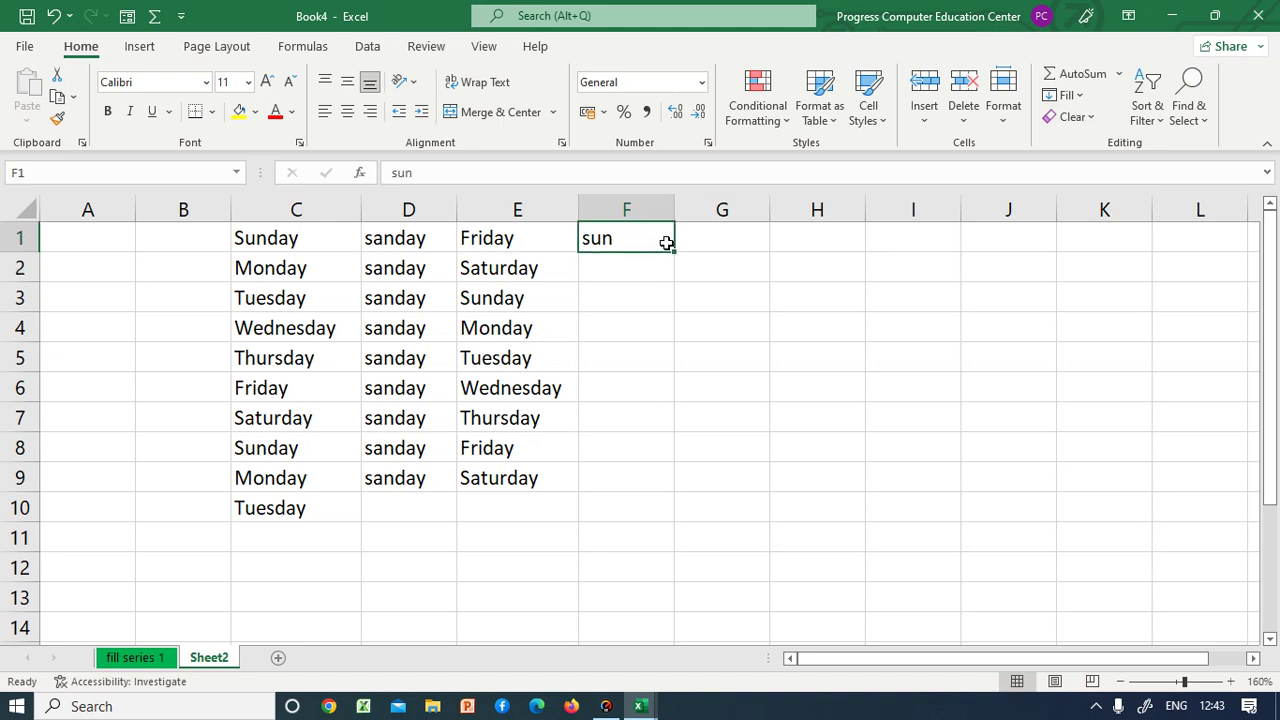
{"action": "left_click_drag", "start_coordinate": [676, 254], "coordinate": [679, 575]}
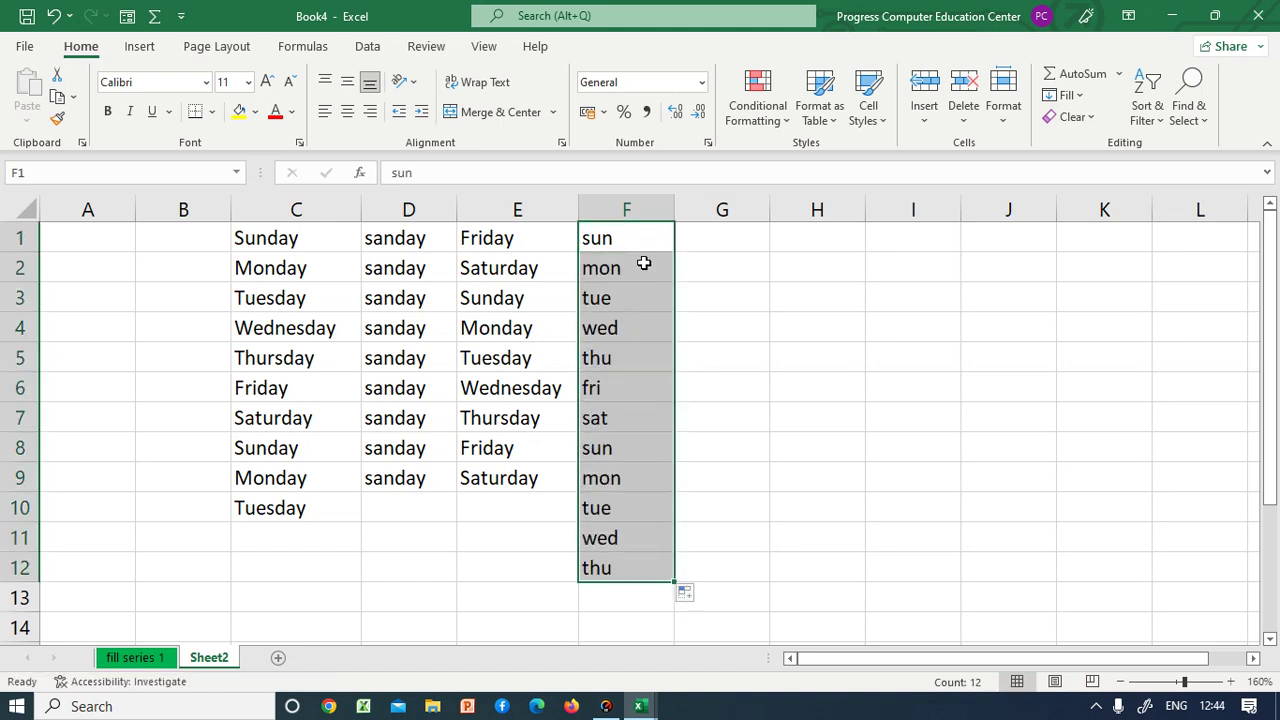
- Enter "january" in cell G1 and fill the month names down column G to row 12
{"action": "left_click", "coordinate": [743, 231]}
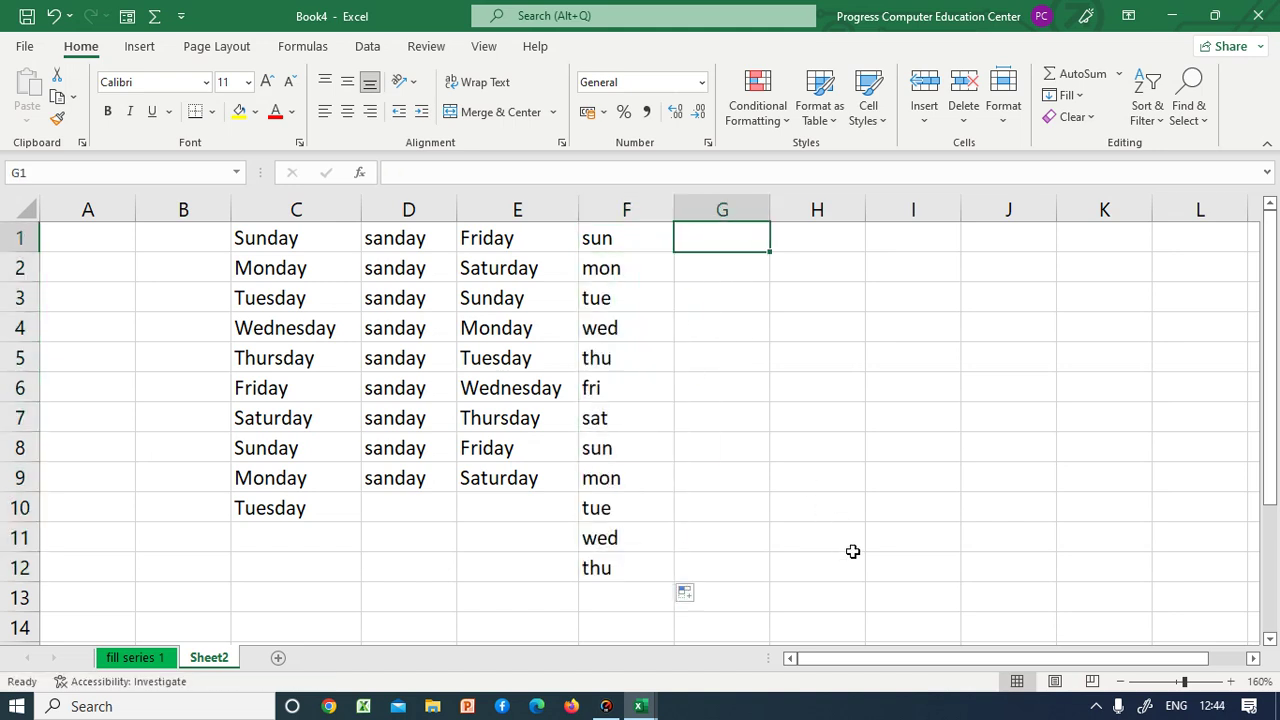
{"action": "left_click_drag", "start_coordinate": [810, 662], "coordinate": [857, 657]}
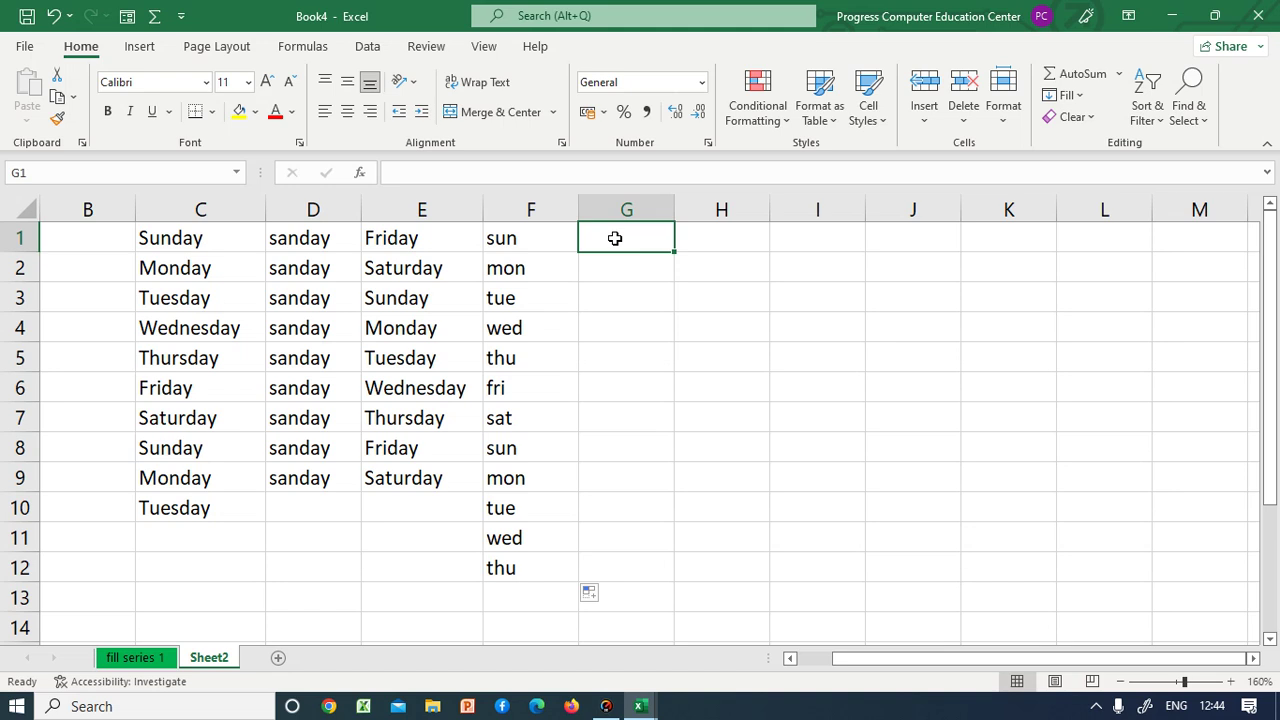
{"action": "type", "text": "j"}
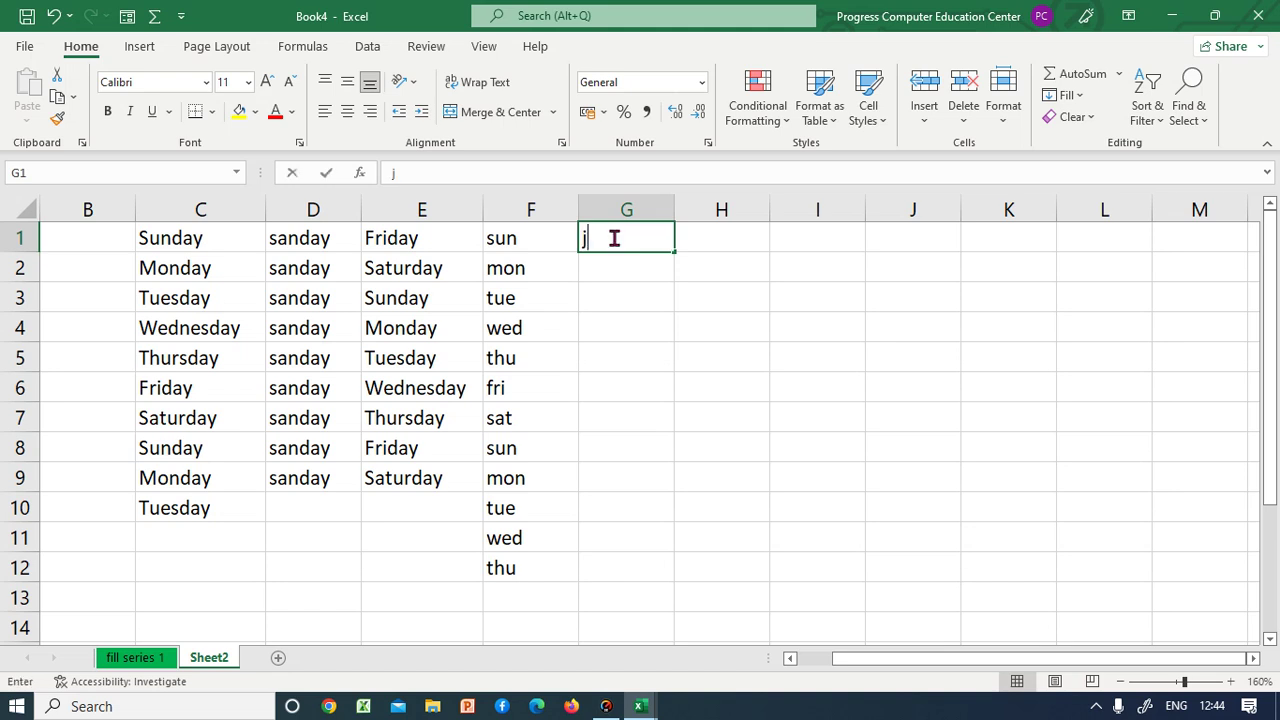
{"action": "type", "text": "anu"}
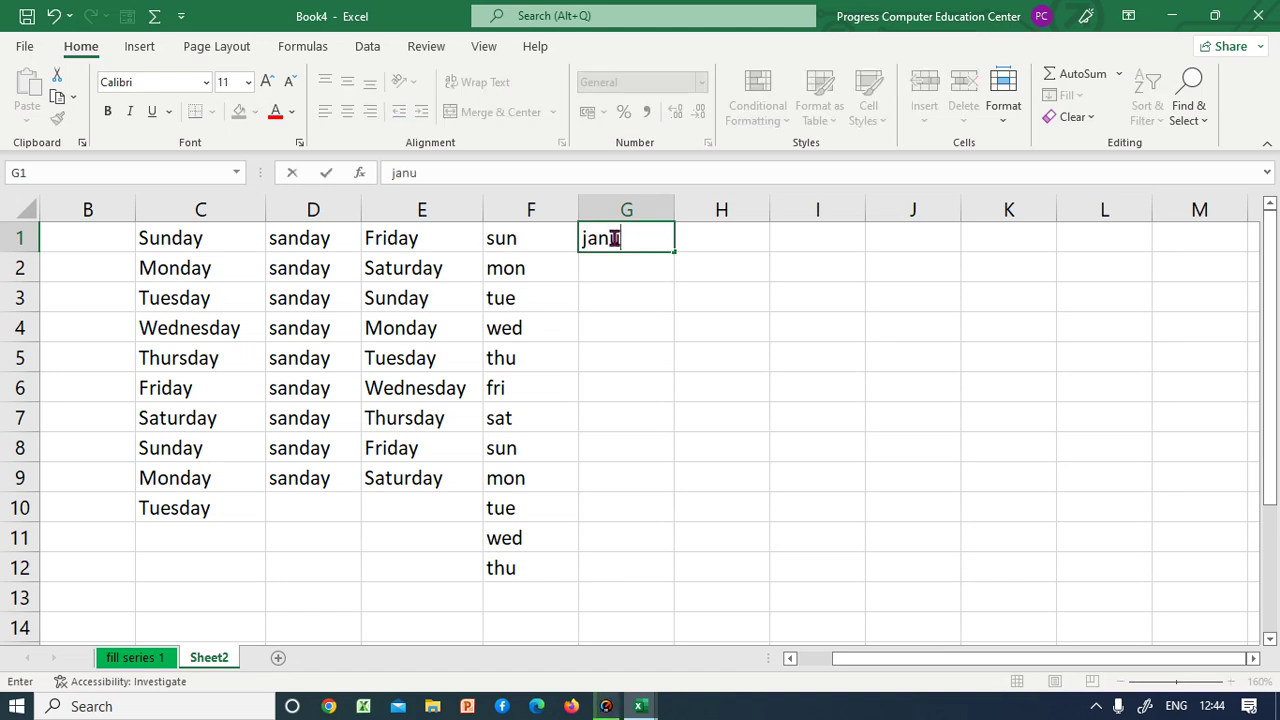
{"action": "type", "text": "ary"}
{"action": "key", "text": "Return"}
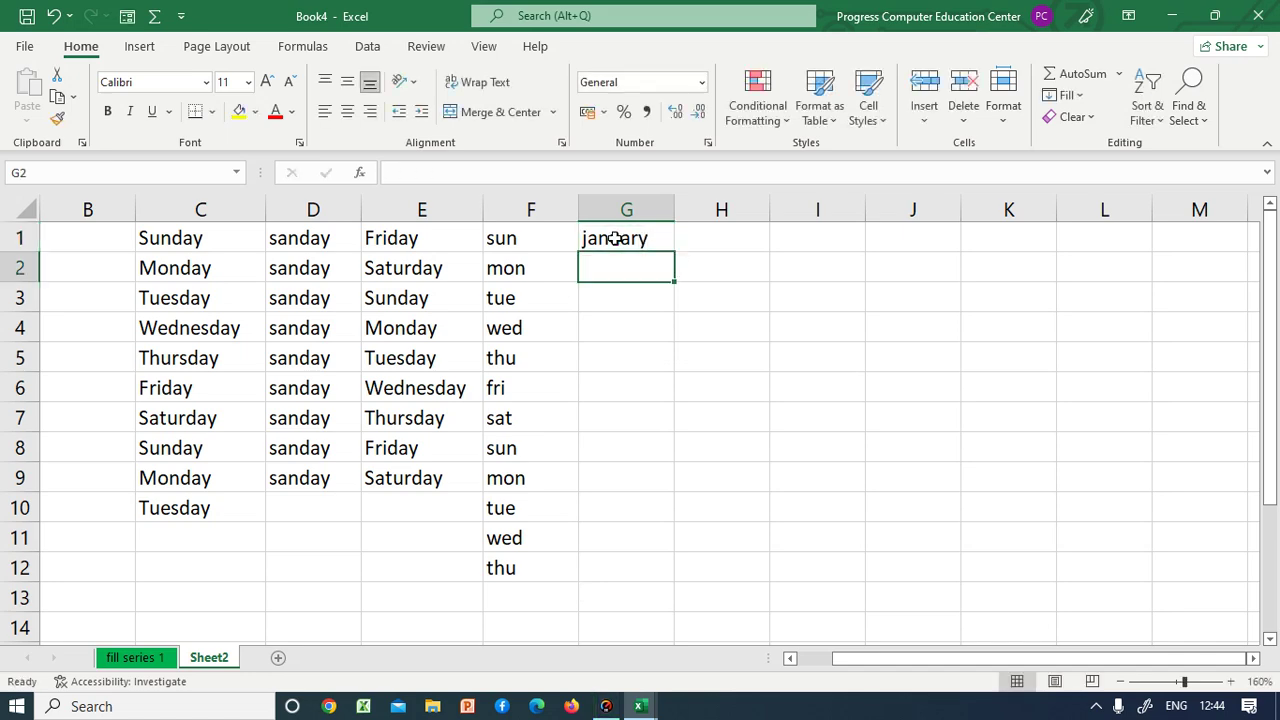
{"action": "left_click", "coordinate": [614, 238]}
{"action": "left_click_drag", "start_coordinate": [673, 254], "coordinate": [677, 580]}
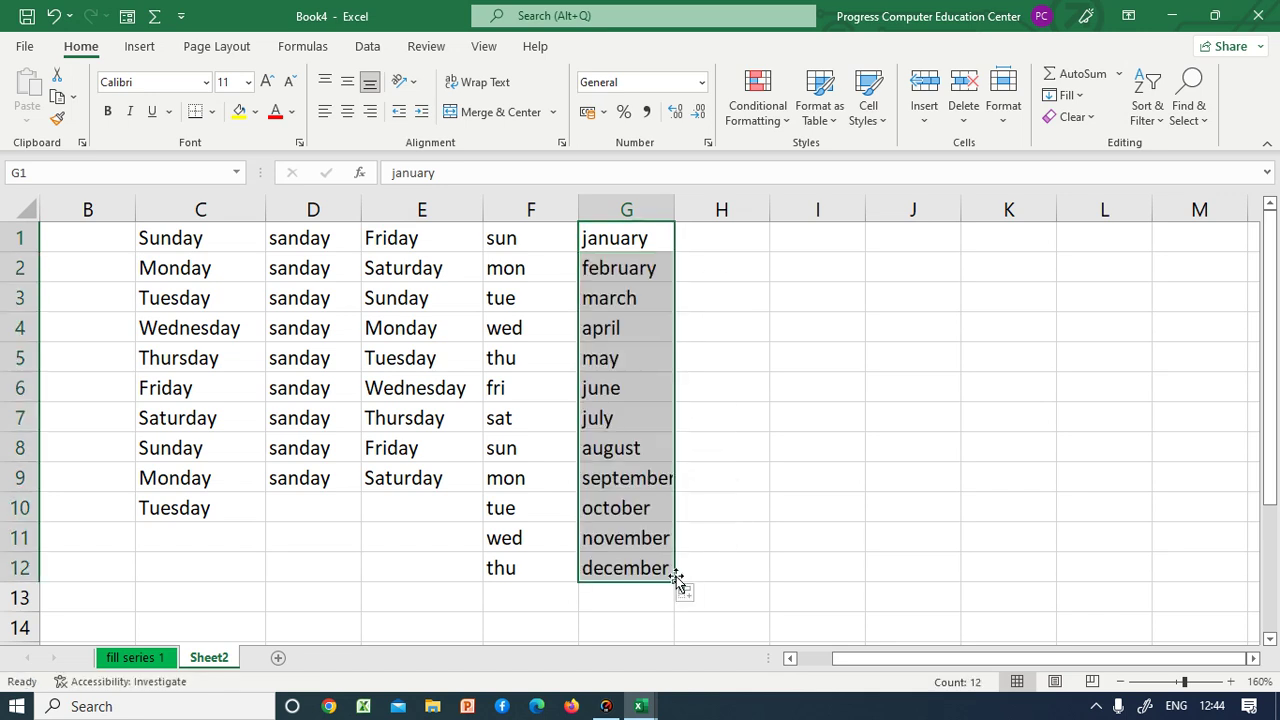
- Enter the short month name "jan" in cell H1 and fill the abbreviated months down column H to row 14
{"action": "left_click", "coordinate": [725, 244]}
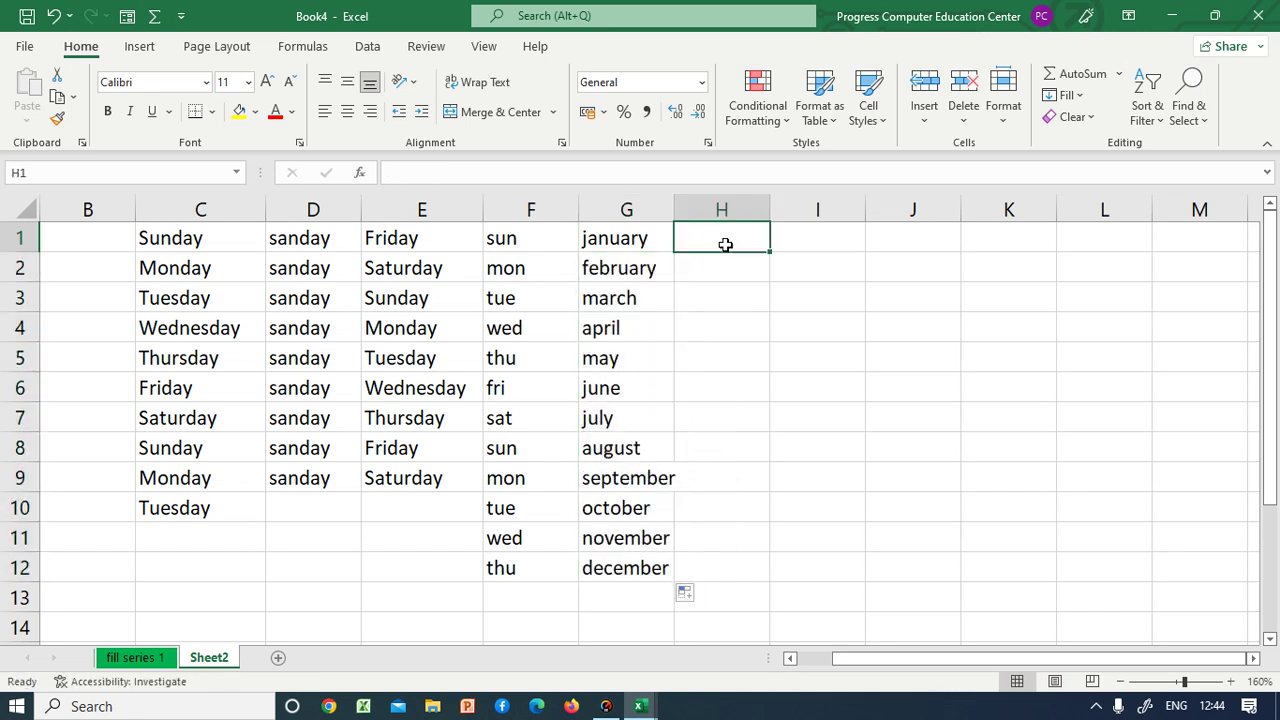
{"action": "type", "text": "jan"}
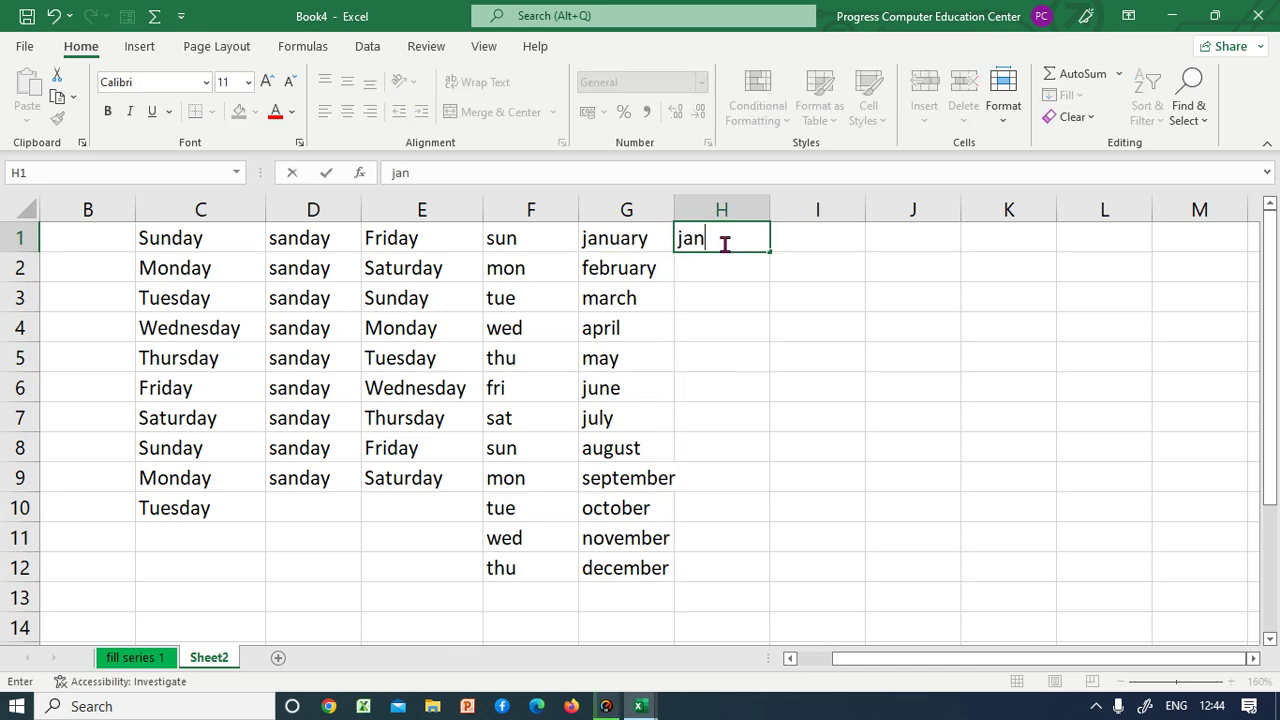
{"action": "key", "text": "Return"}
{"action": "double_click", "coordinate": [725, 244]}
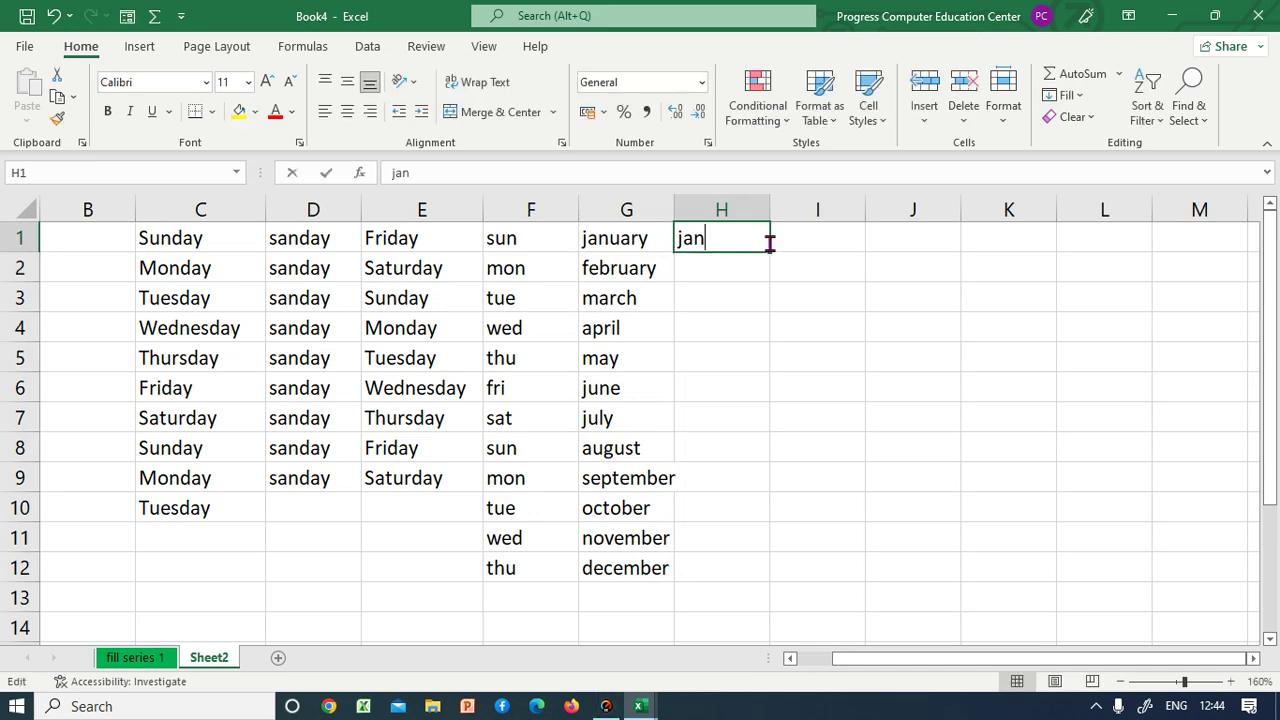
{"action": "left_click_drag", "start_coordinate": [772, 253], "coordinate": [768, 630]}
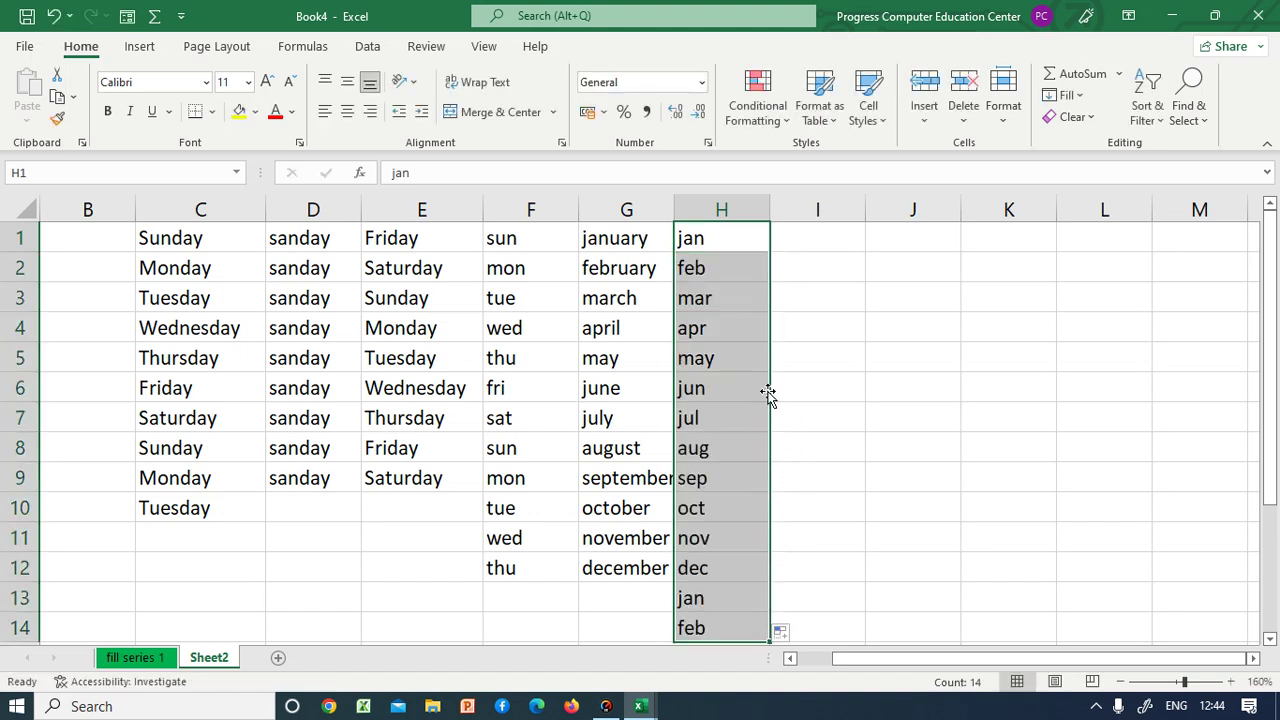
- Enter the date 01/10/2024 in cell I1
{"action": "left_click", "coordinate": [796, 244]}
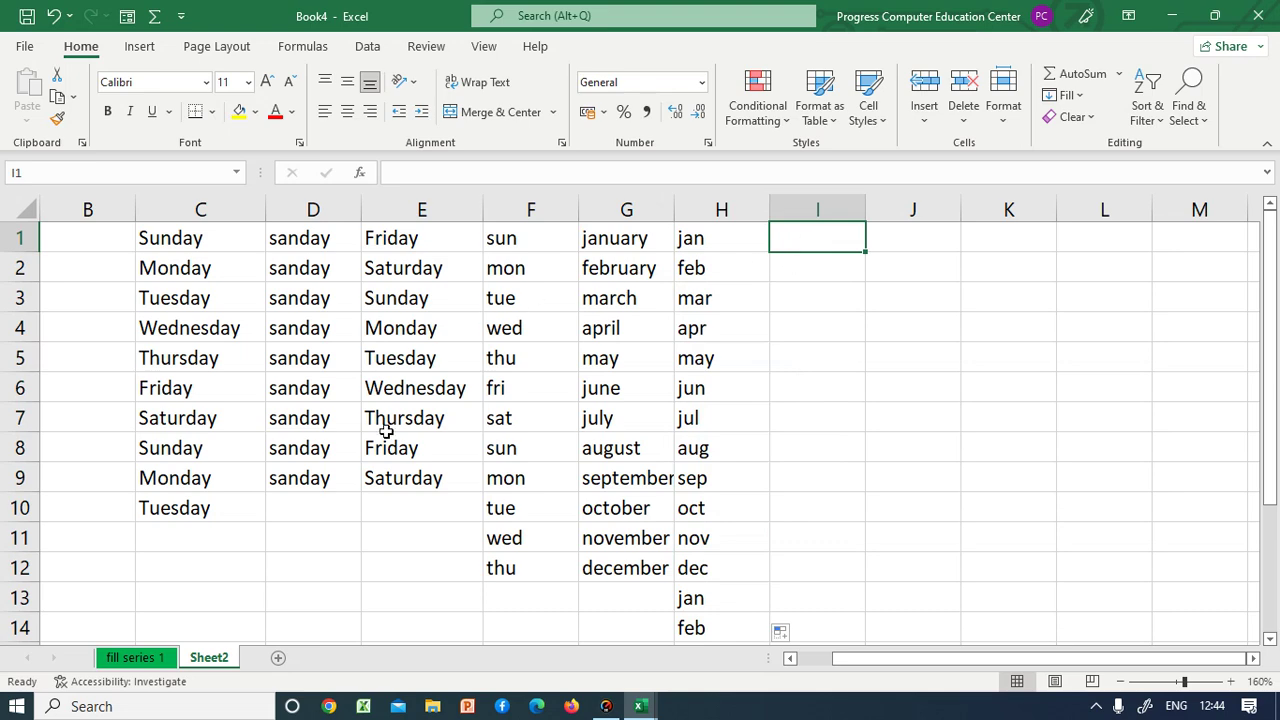
{"action": "left_click_drag", "start_coordinate": [895, 662], "coordinate": [896, 666]}
{"action": "left_click", "coordinate": [808, 282]}
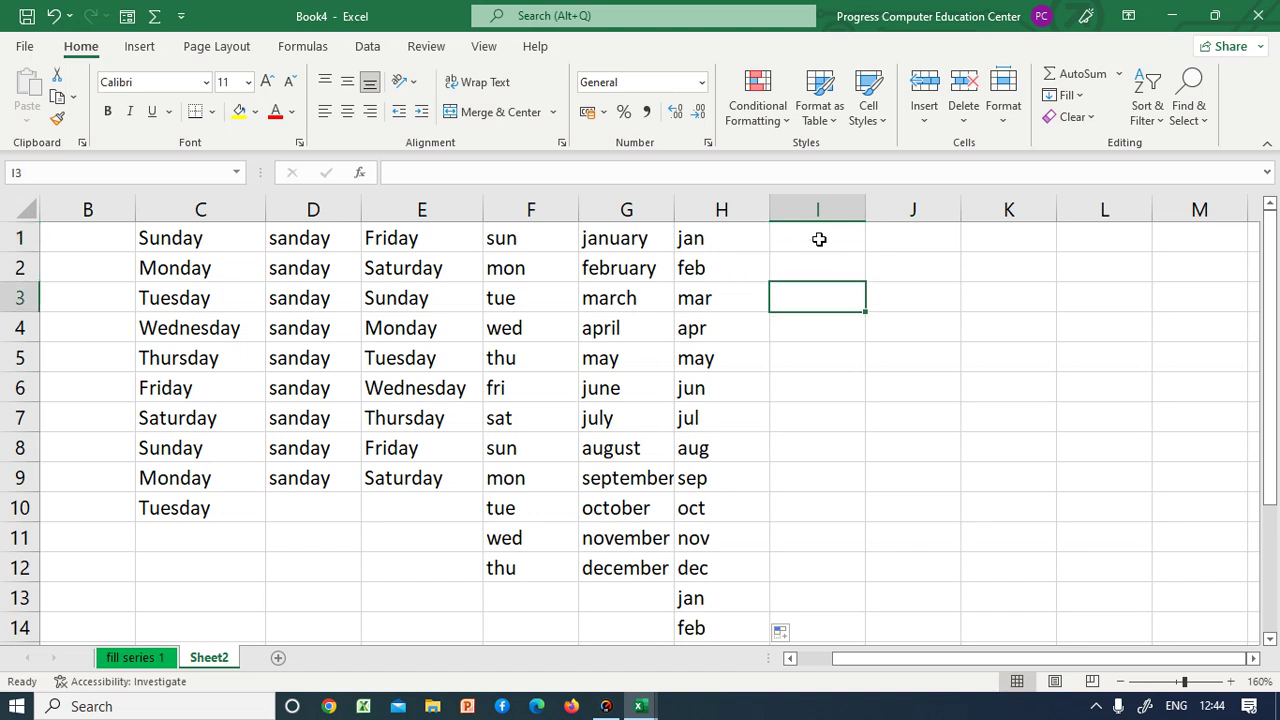
{"action": "left_click", "coordinate": [819, 239]}
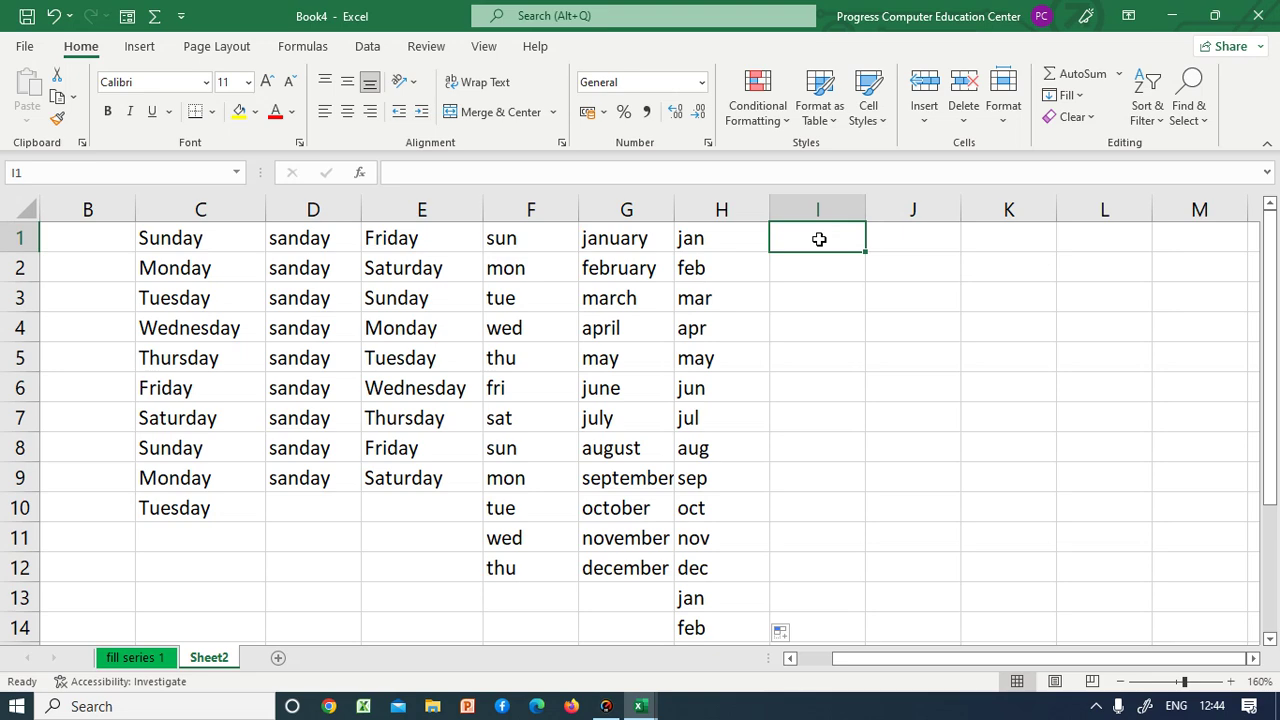
{"action": "type", "text": "01/1"}
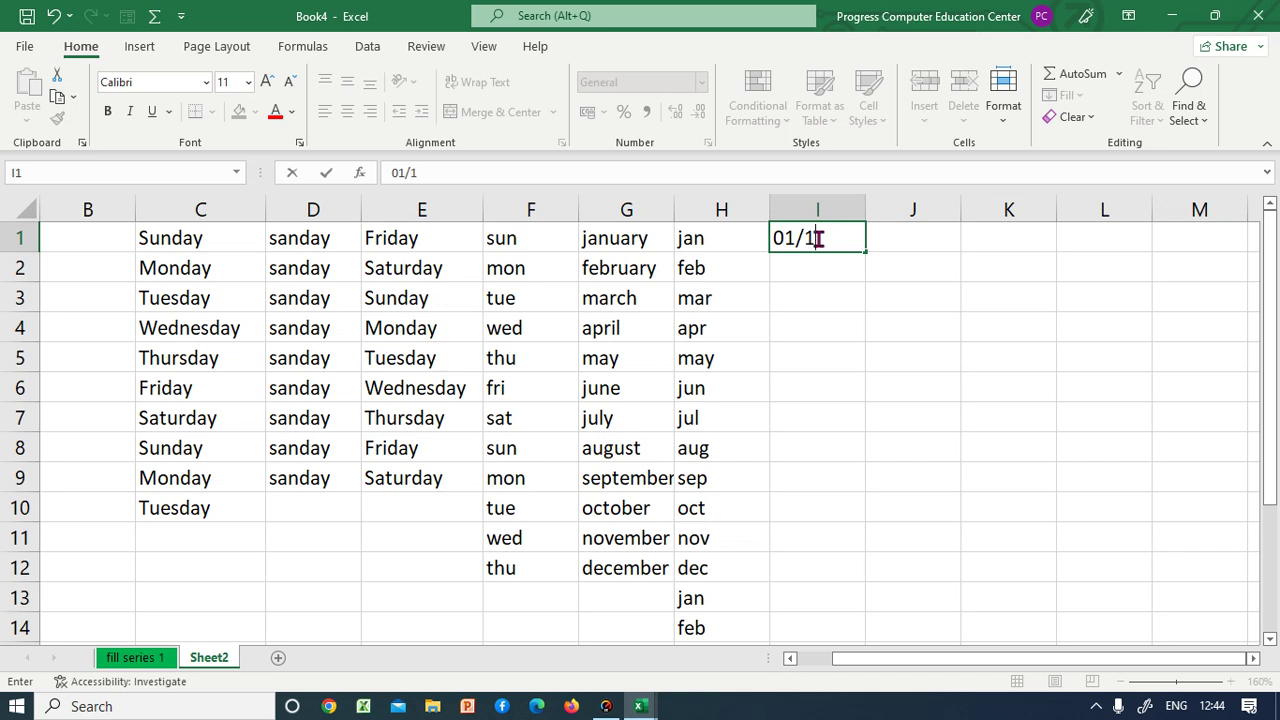
{"action": "type", "text": "0/2024"}
{"action": "key", "text": "Return"}
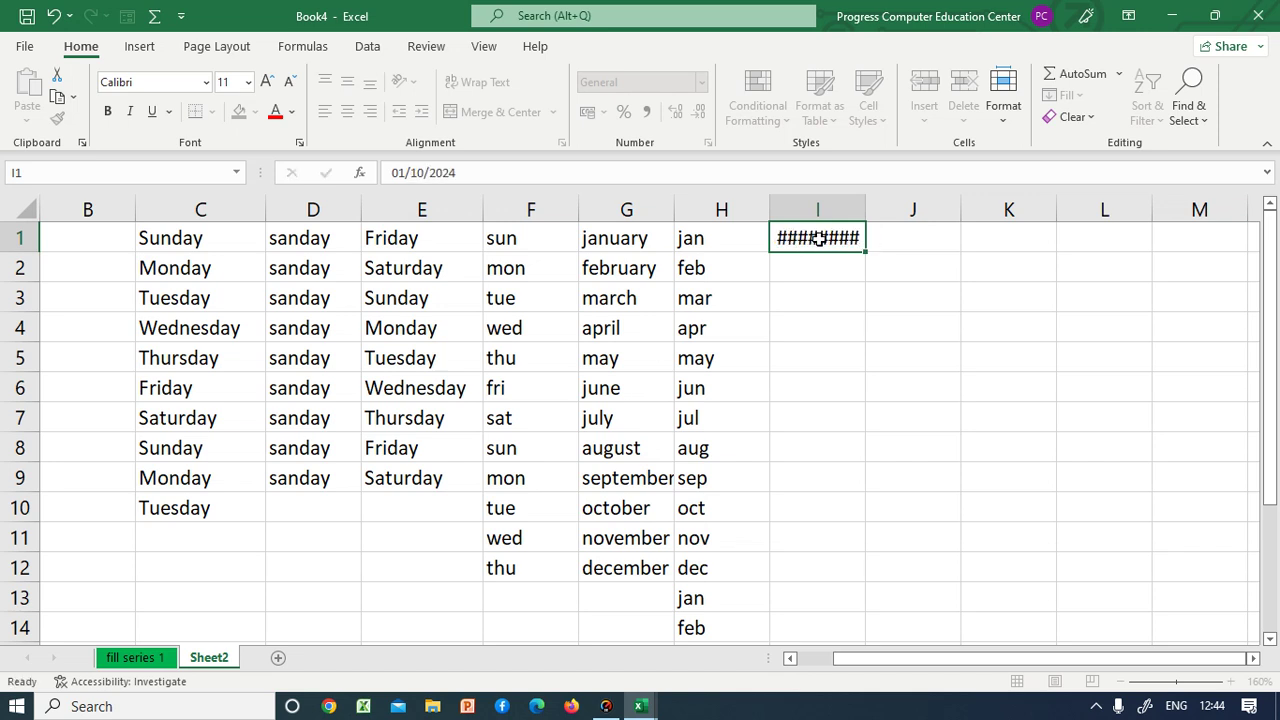
- Narrow column I slightly
{"action": "left_click_drag", "start_coordinate": [882, 210], "coordinate": [854, 224]}
{"action": "left_click", "coordinate": [850, 357]}
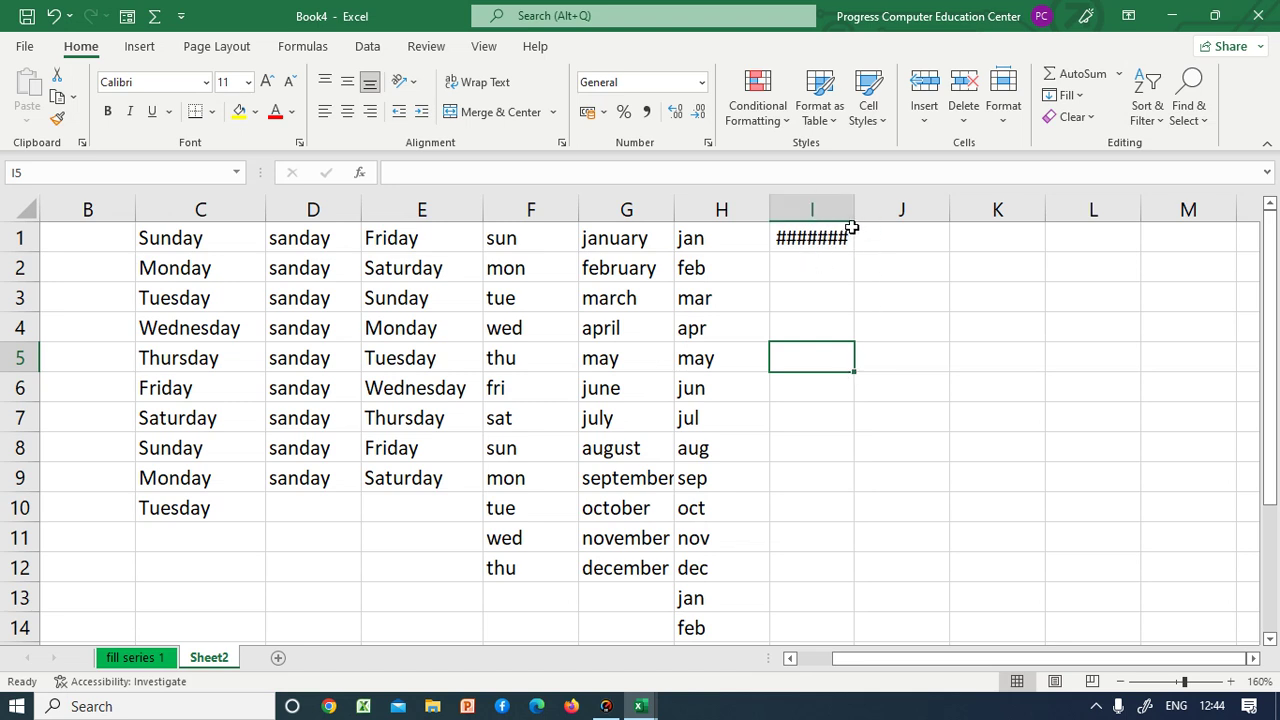
{"action": "left_click", "coordinate": [823, 272]}
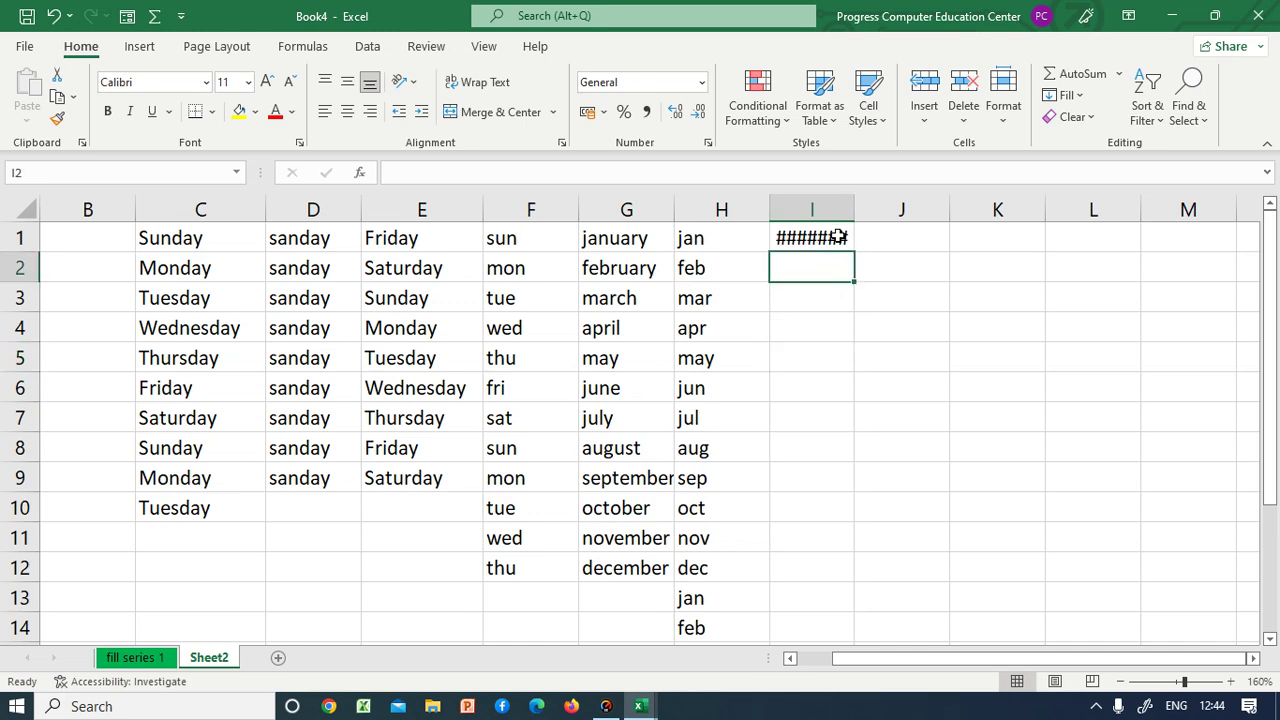
- Widen column I to fit the date in cell I1, leaving a little extra room
{"action": "left_click", "coordinate": [824, 204]}
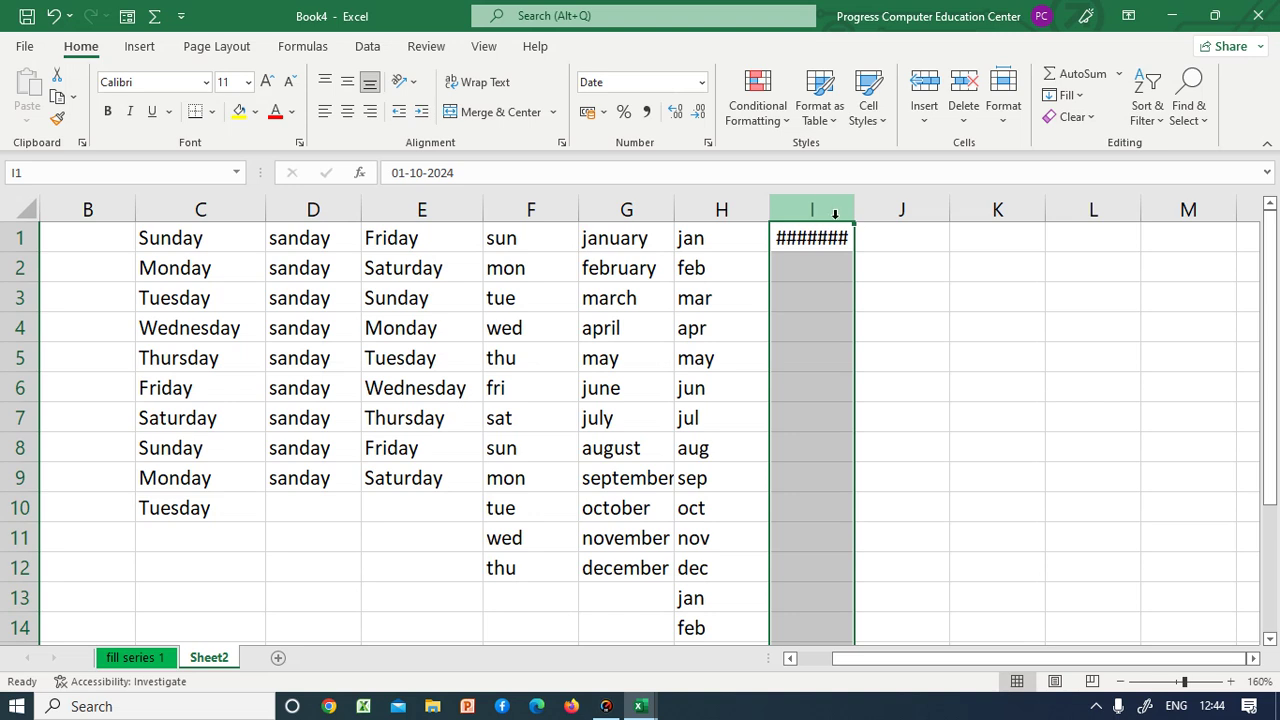
{"action": "left_click", "coordinate": [880, 292]}
{"action": "left_click", "coordinate": [827, 205]}
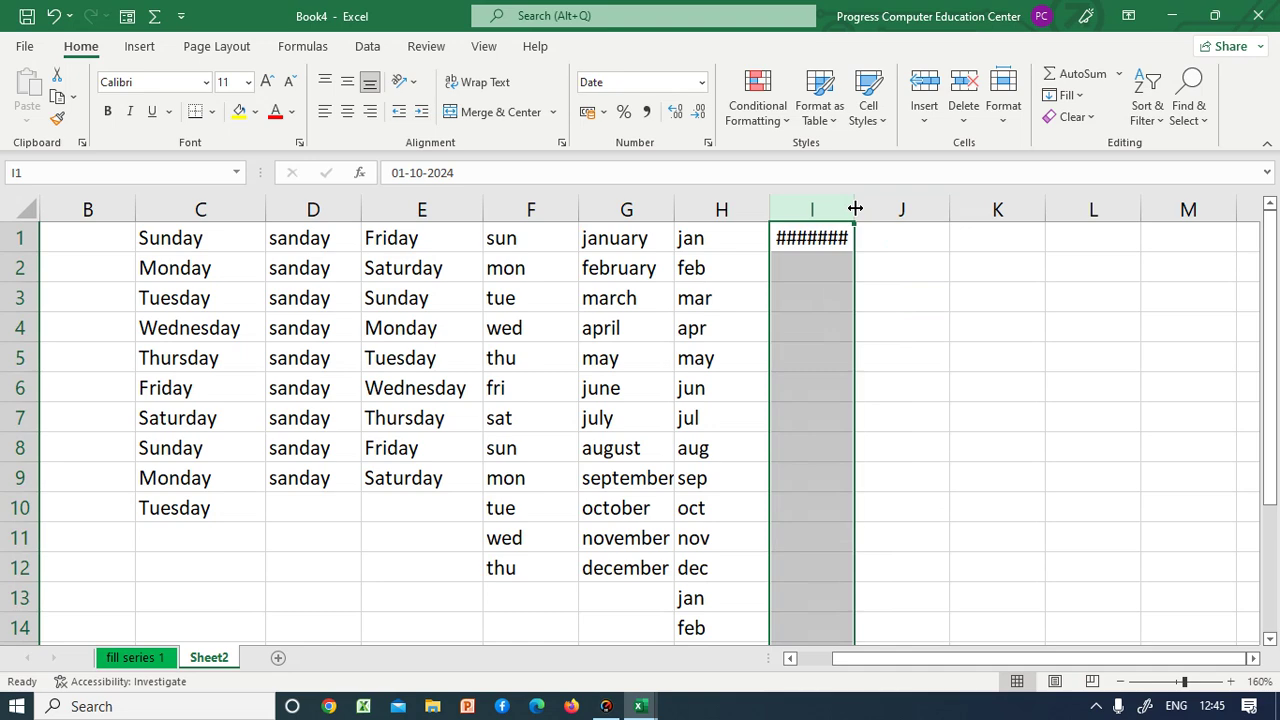
{"action": "double_click", "coordinate": [855, 208]}
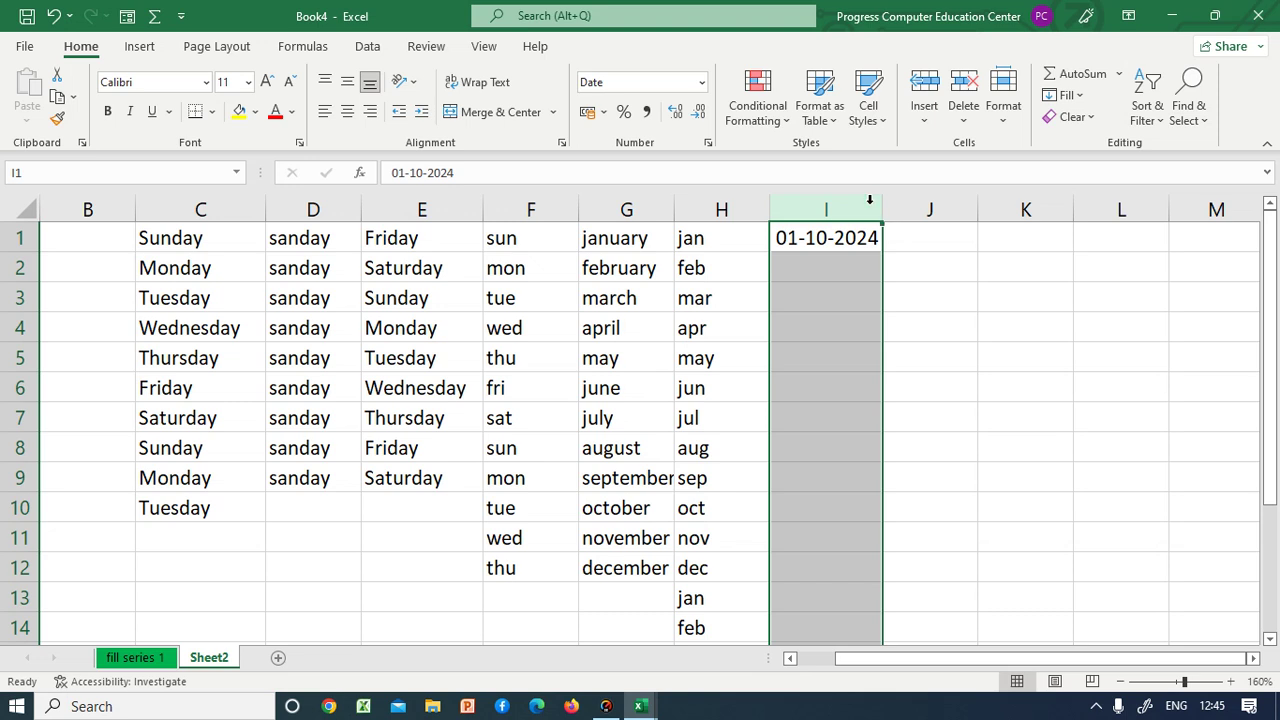
{"action": "mouse_move", "coordinate": [884, 208]}
{"action": "left_mouse_down"}
{"action": "mouse_move", "coordinate": [852, 208]}
{"action": "mouse_move", "coordinate": [890, 207]}
{"action": "left_mouse_up"}
{"action": "left_click", "coordinate": [934, 271]}
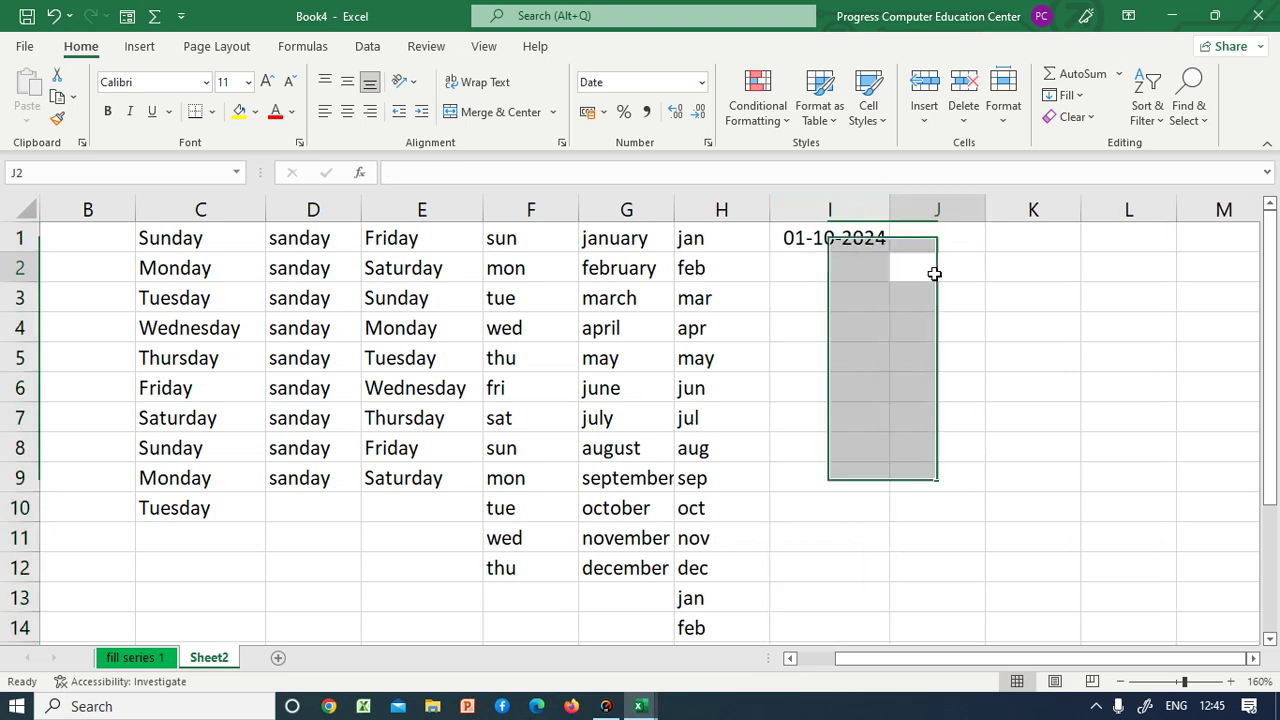
- Fill the date in cell I1 down column I to row 12 as consecutive days
{"action": "left_click", "coordinate": [857, 240]}
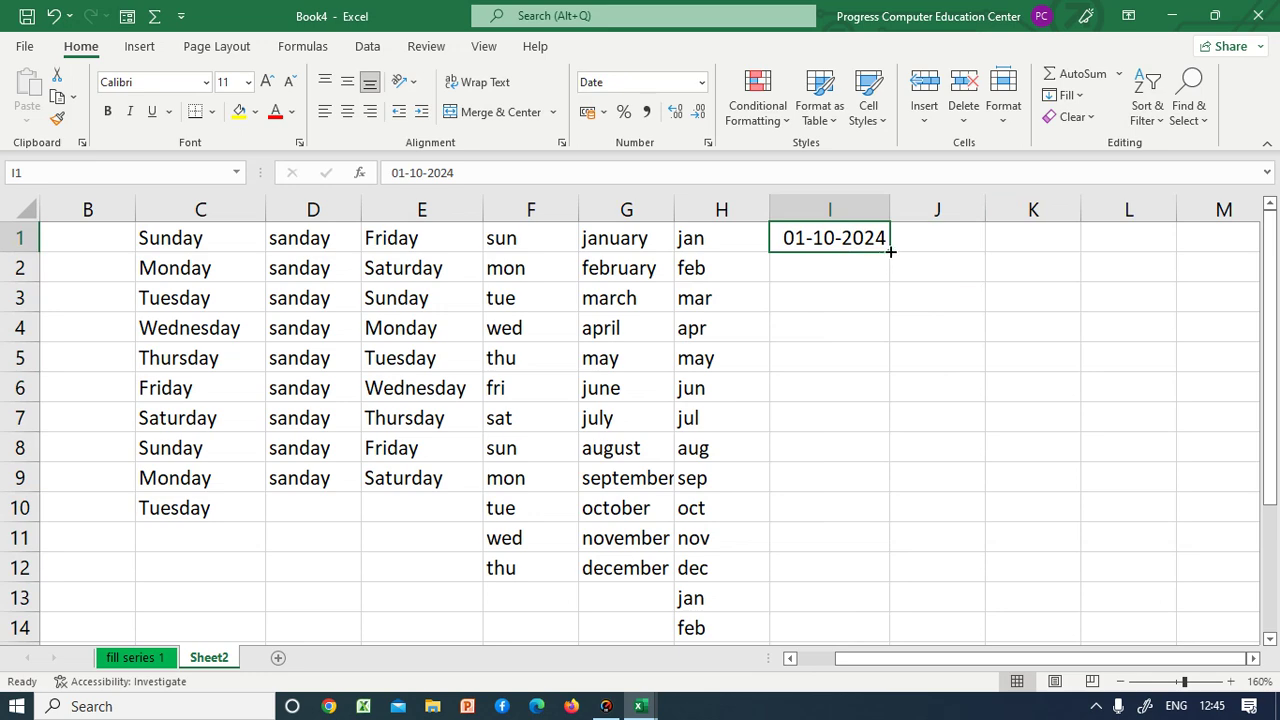
{"action": "left_click_drag", "start_coordinate": [890, 252], "coordinate": [901, 578]}
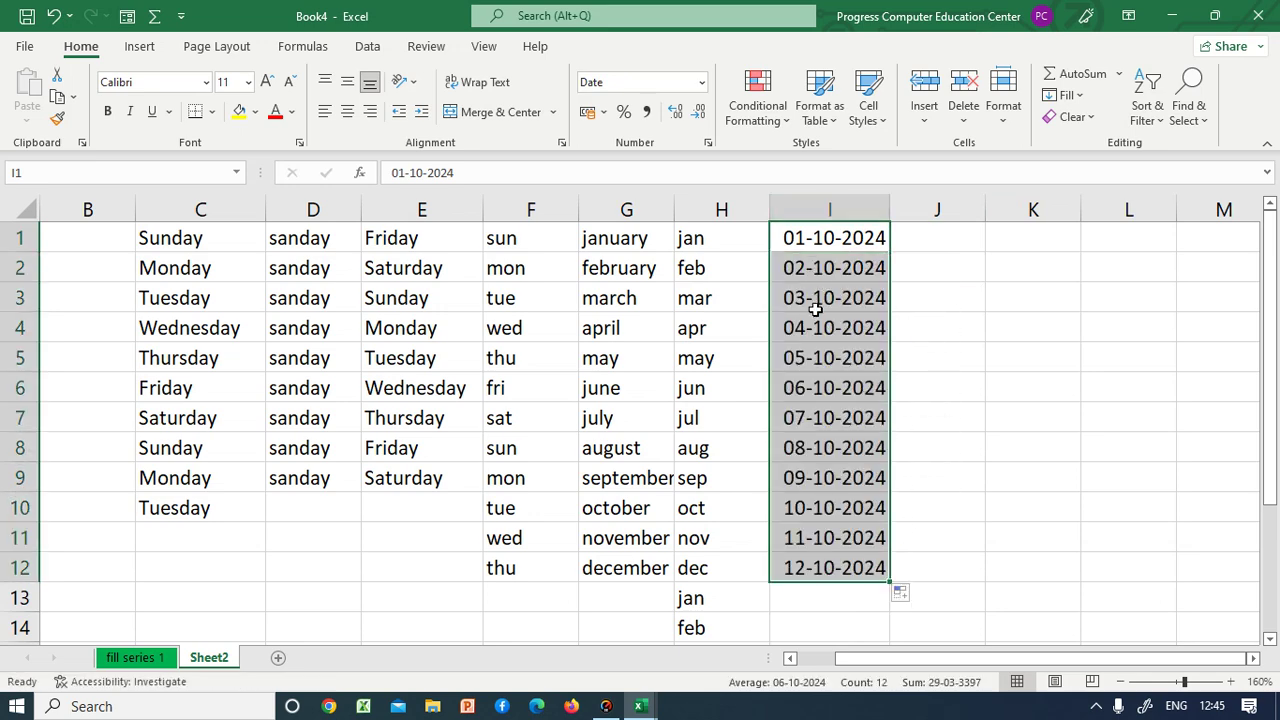
{"action": "left_click", "coordinate": [803, 448]}
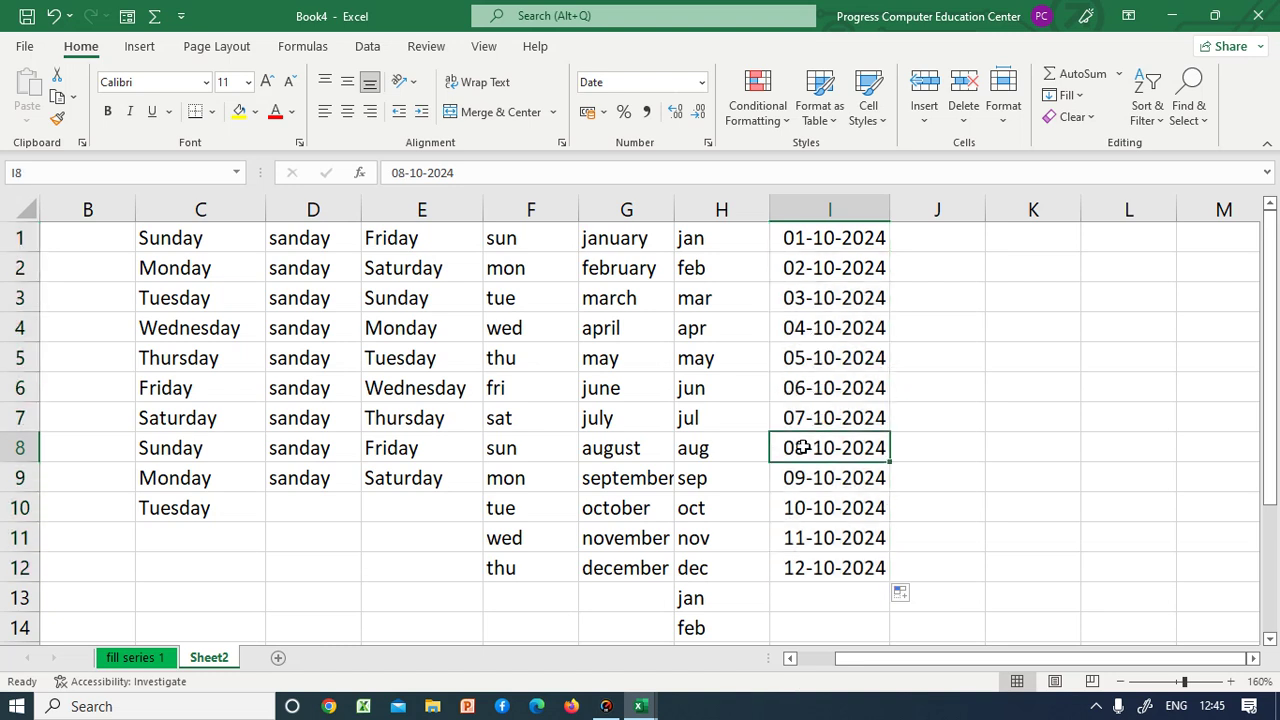
{"action": "left_click", "coordinate": [910, 448]}
{"action": "left_click", "coordinate": [826, 449]}
{"action": "left_click", "coordinate": [944, 241]}
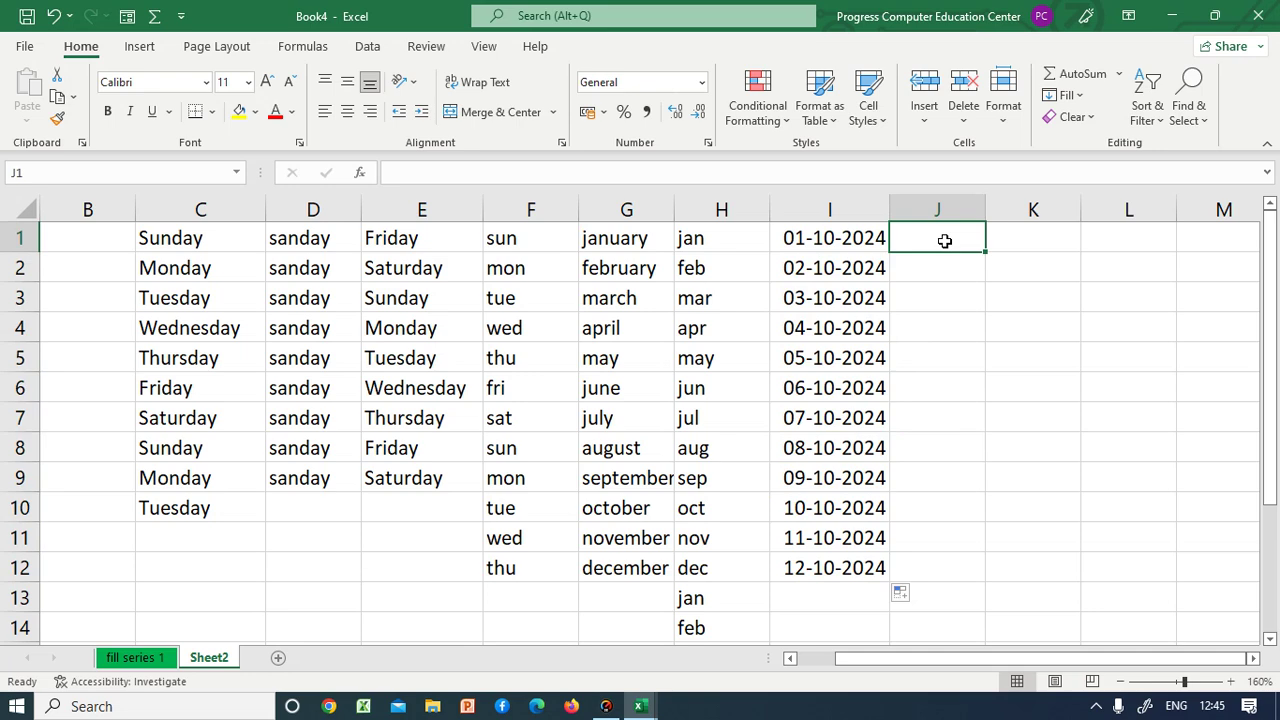
{"action": "type", "text": "01/1"}
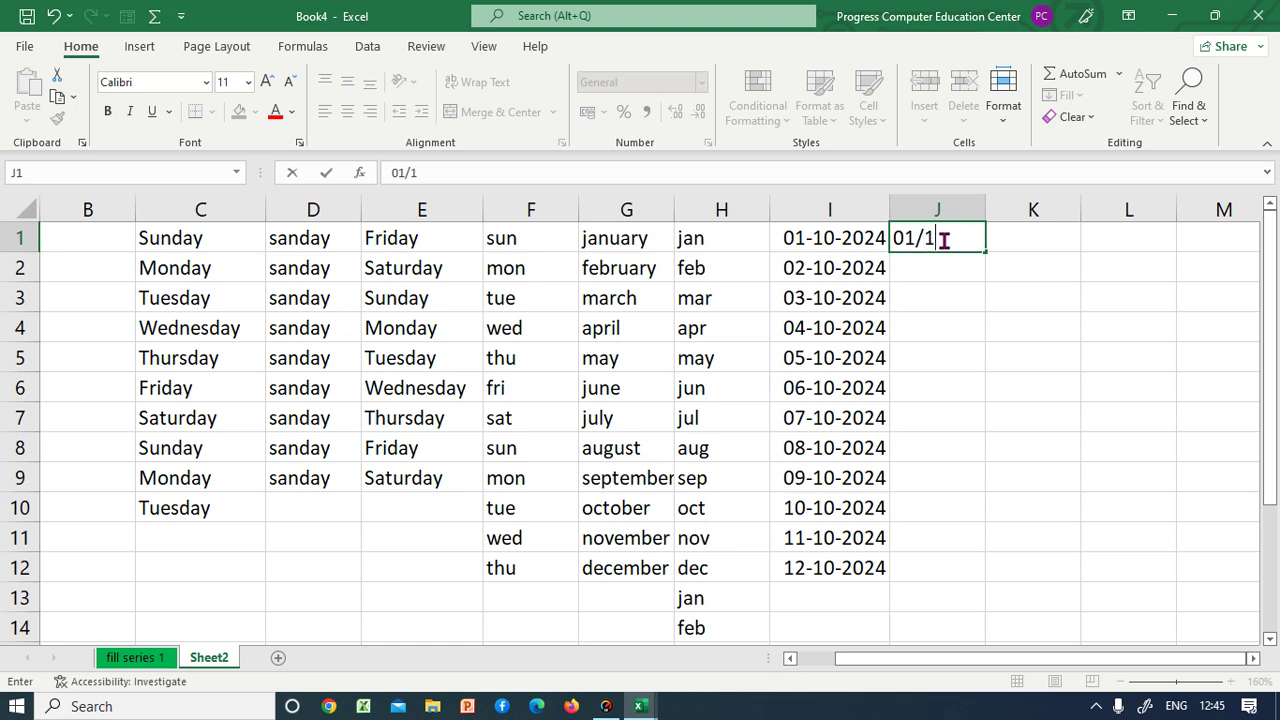
{"action": "type", "text": "0/20024"}
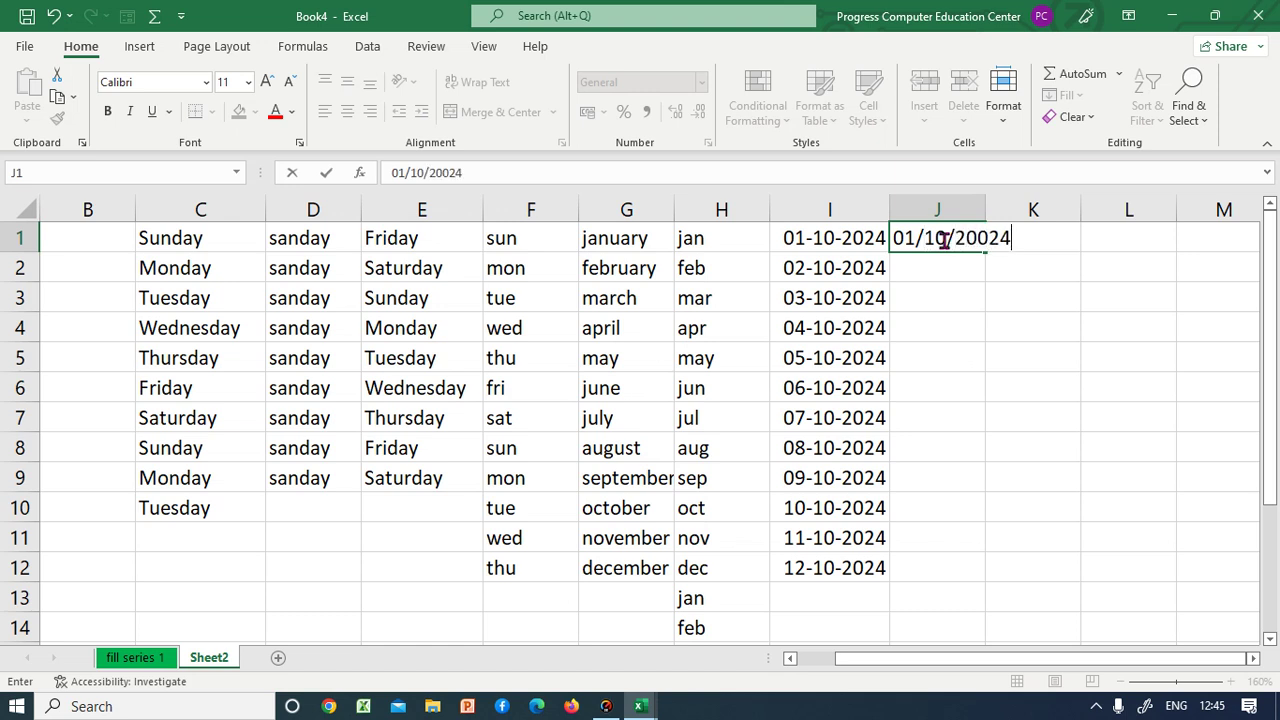
{"action": "key", "text": "Return"}
- Widen column J enough to fit a full date
{"action": "left_click", "coordinate": [976, 210]}
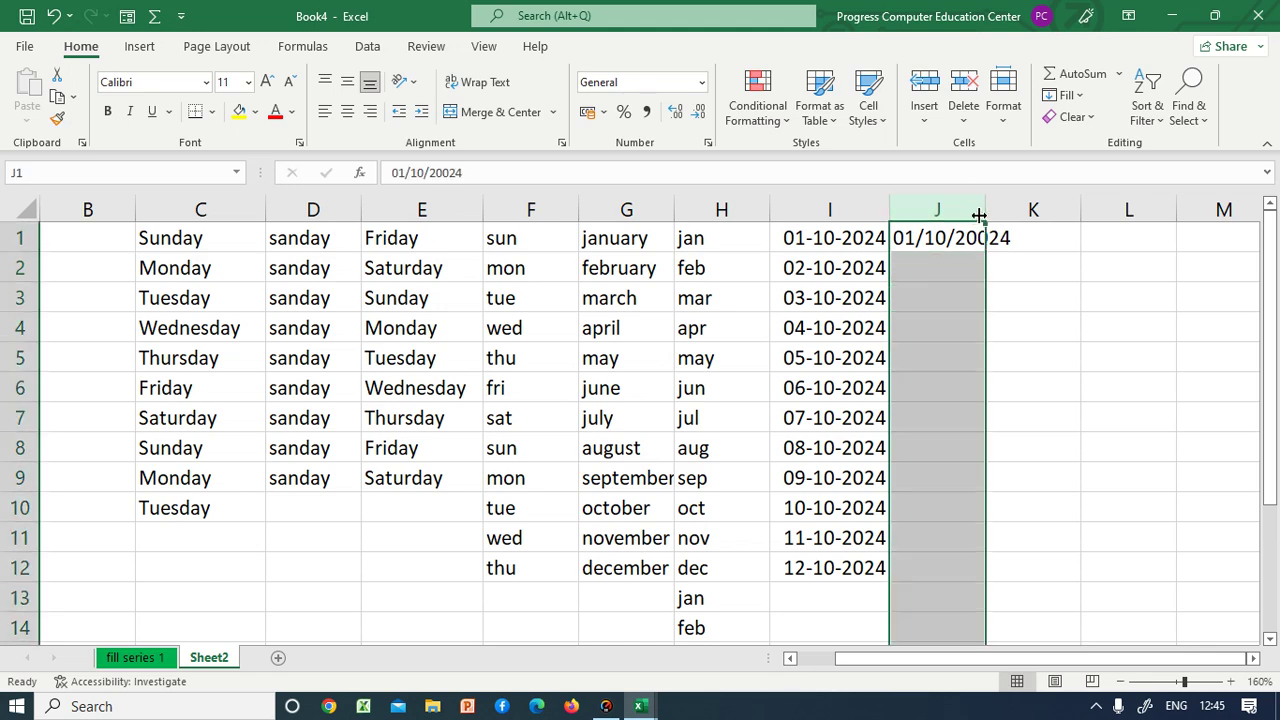
{"action": "left_click_drag", "start_coordinate": [985, 212], "coordinate": [1020, 218]}
- Clear the mistyped date in cell J1 and enter 01/10/2024 instead
{"action": "left_click", "coordinate": [987, 238]}
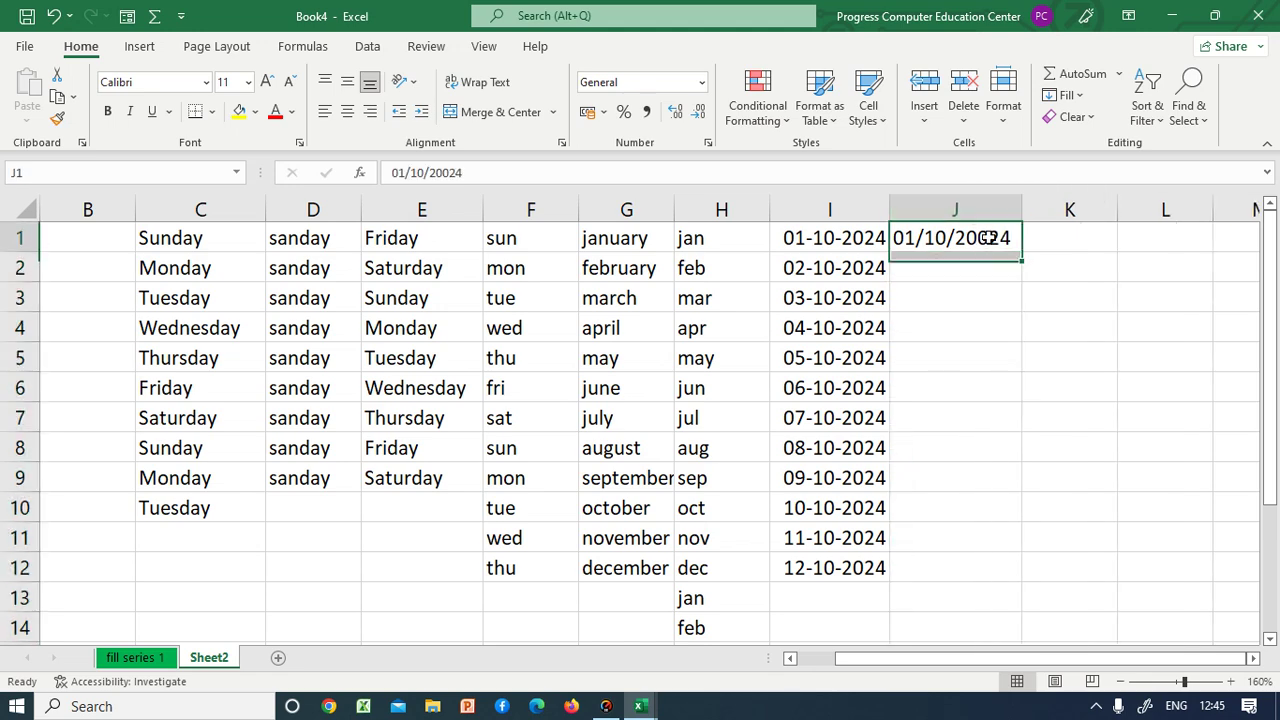
{"action": "key", "text": "BackSpace"}
{"action": "key", "text": "Return"}
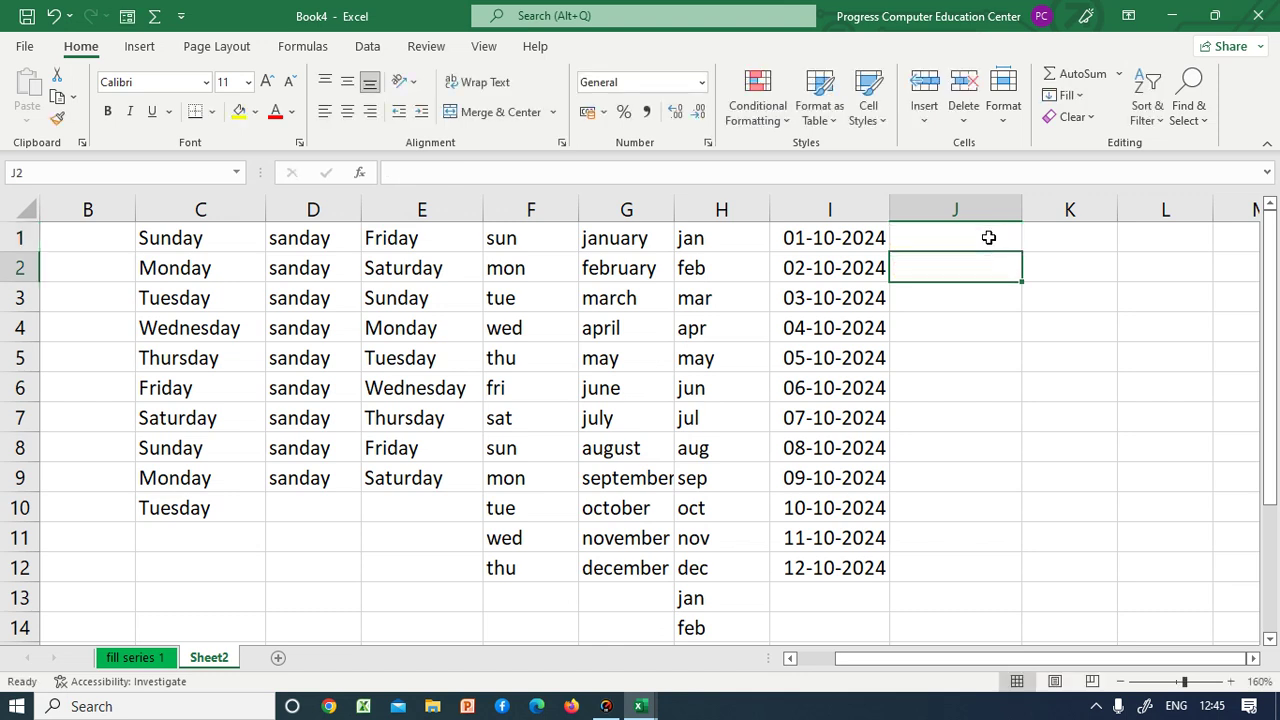
{"action": "left_click", "coordinate": [988, 237]}
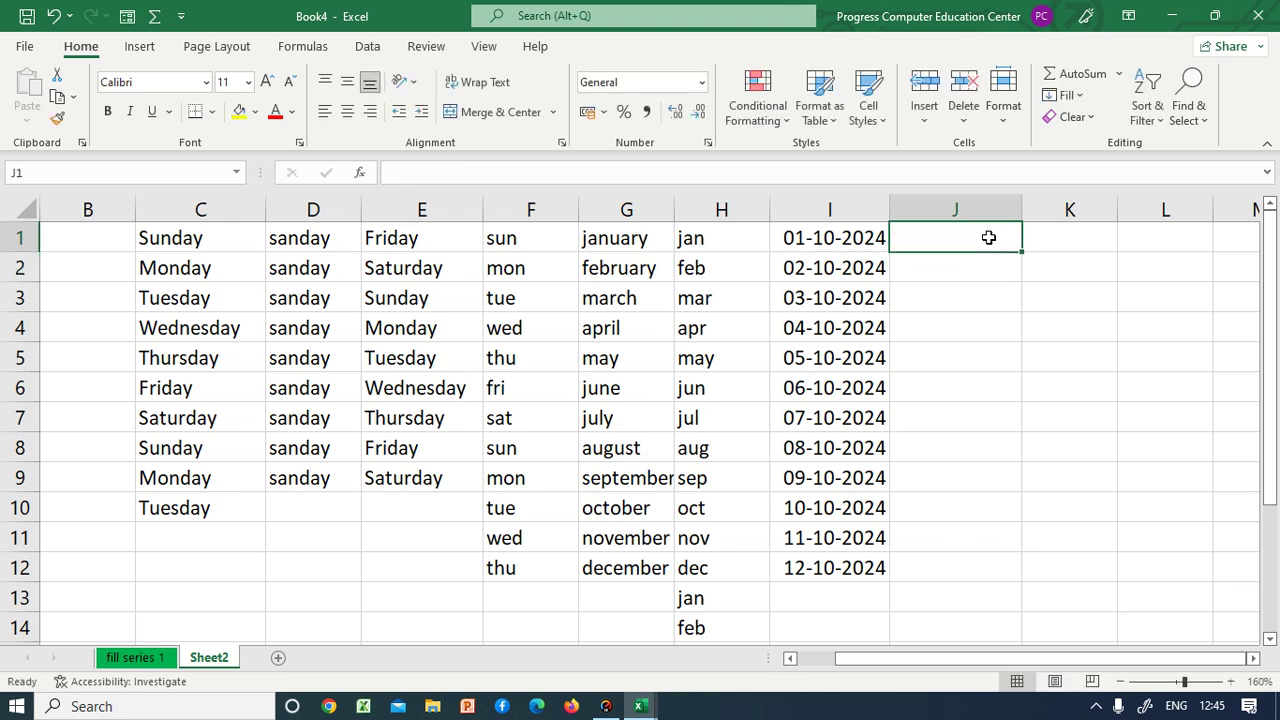
{"action": "type", "text": "01/10/2024"}
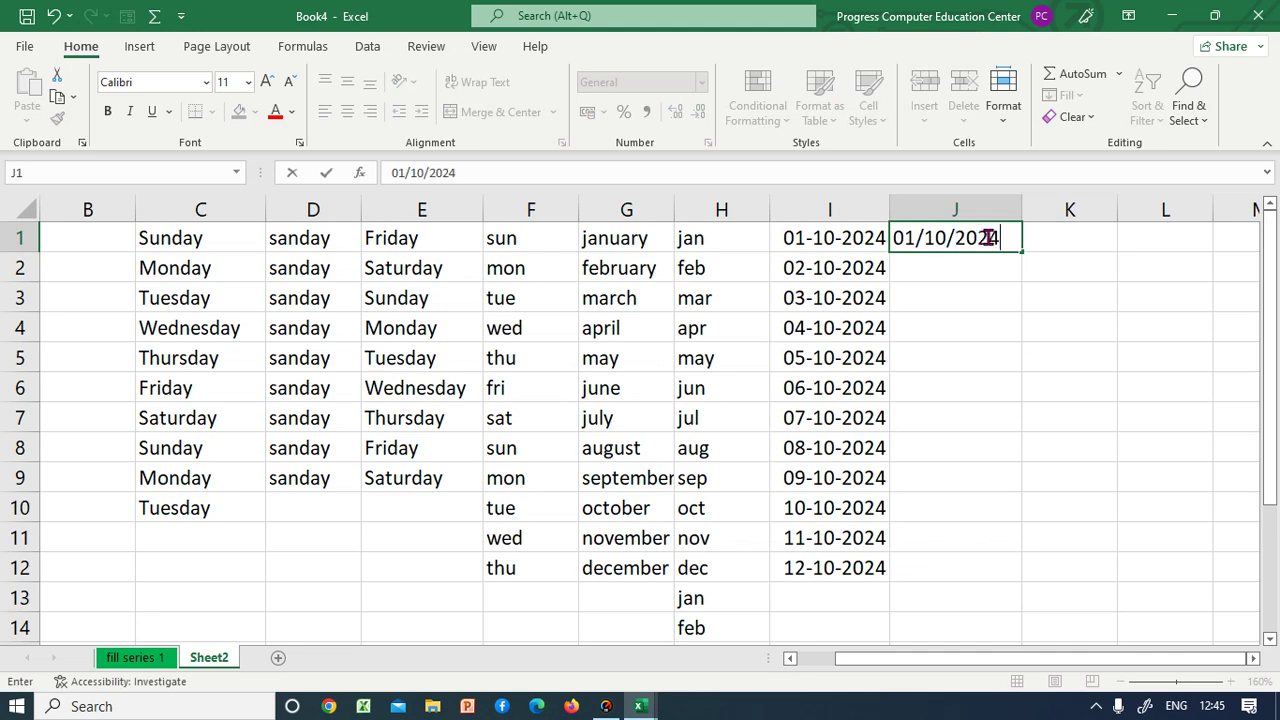
{"action": "key", "text": "Return"}
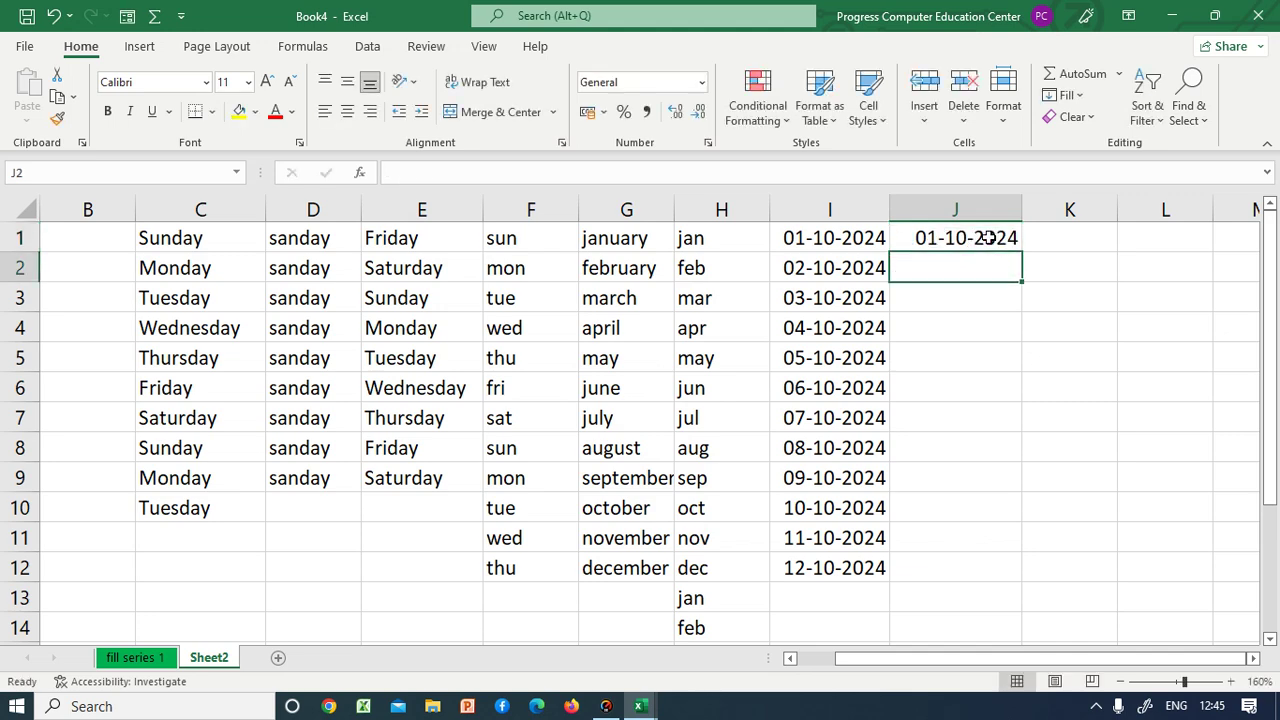
- Enter the date 03/10/2024 in cell J2, directly below the starting date
{"action": "left_click", "coordinate": [988, 237]}
{"action": "left_click", "coordinate": [971, 260]}
{"action": "type", "text": "03"}
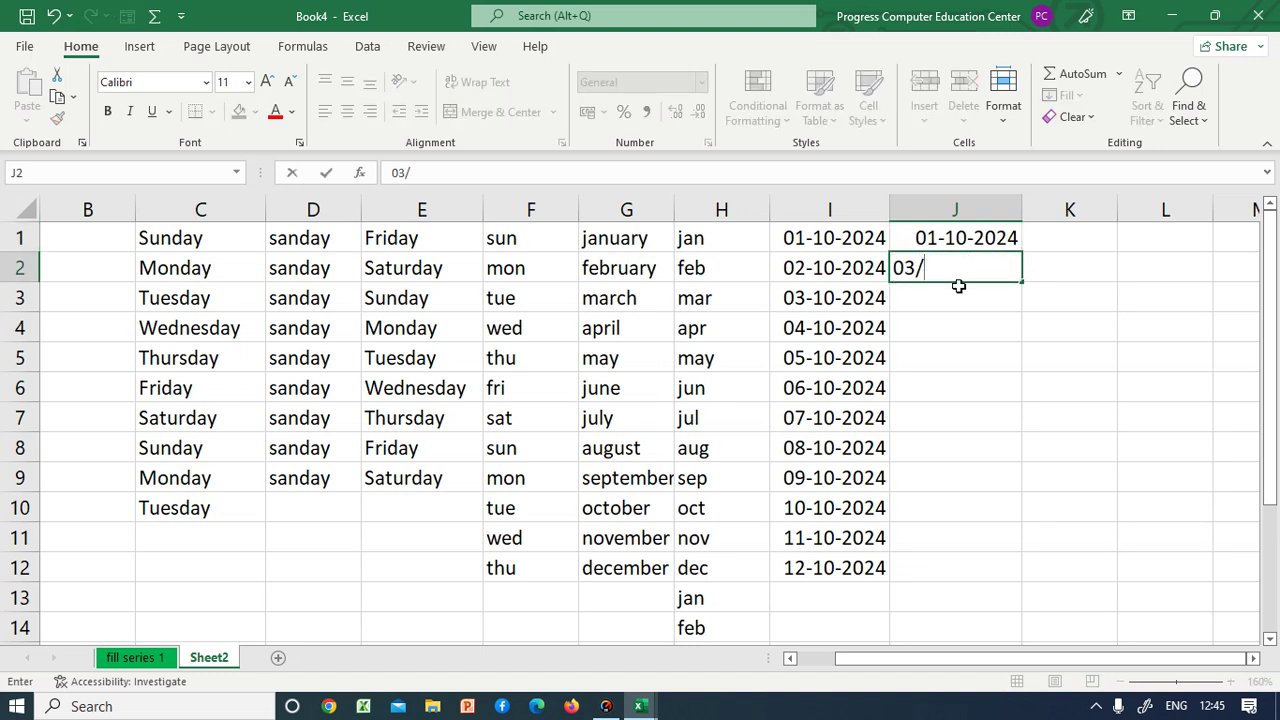
{"action": "type", "text": "/10/2024"}
{"action": "key", "text": "Return"}
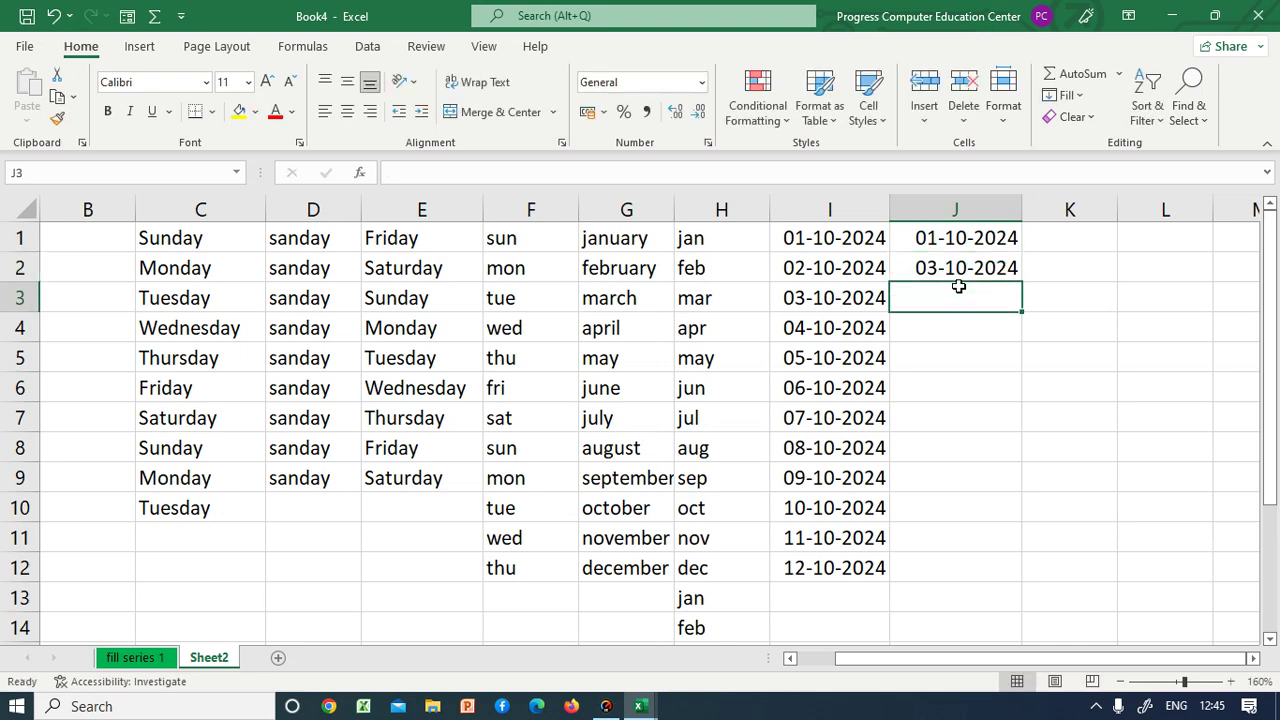
- Fill the two-day date series from cells J1 and J2 down column J to row 12
{"action": "left_click", "coordinate": [948, 240]}
{"action": "left_click", "coordinate": [938, 264]}
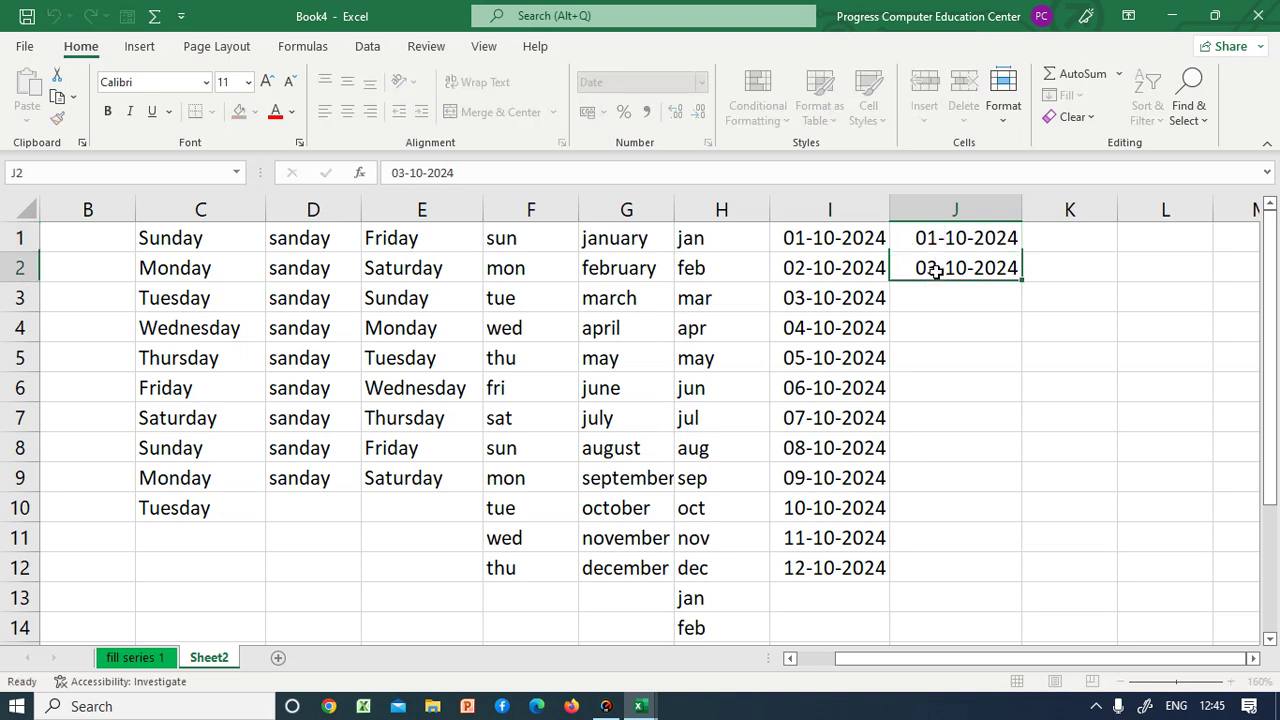
{"action": "left_click_drag", "start_coordinate": [924, 230], "coordinate": [926, 265]}
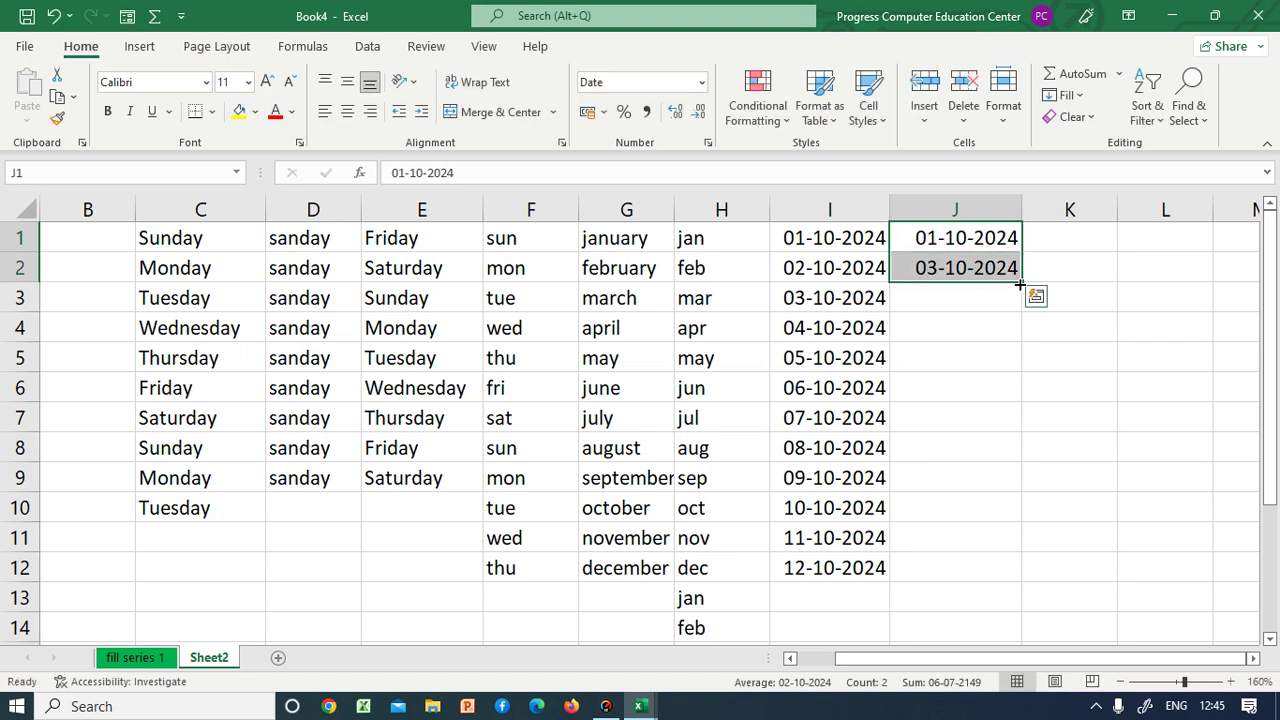
{"action": "left_click_drag", "start_coordinate": [1020, 283], "coordinate": [1018, 588]}
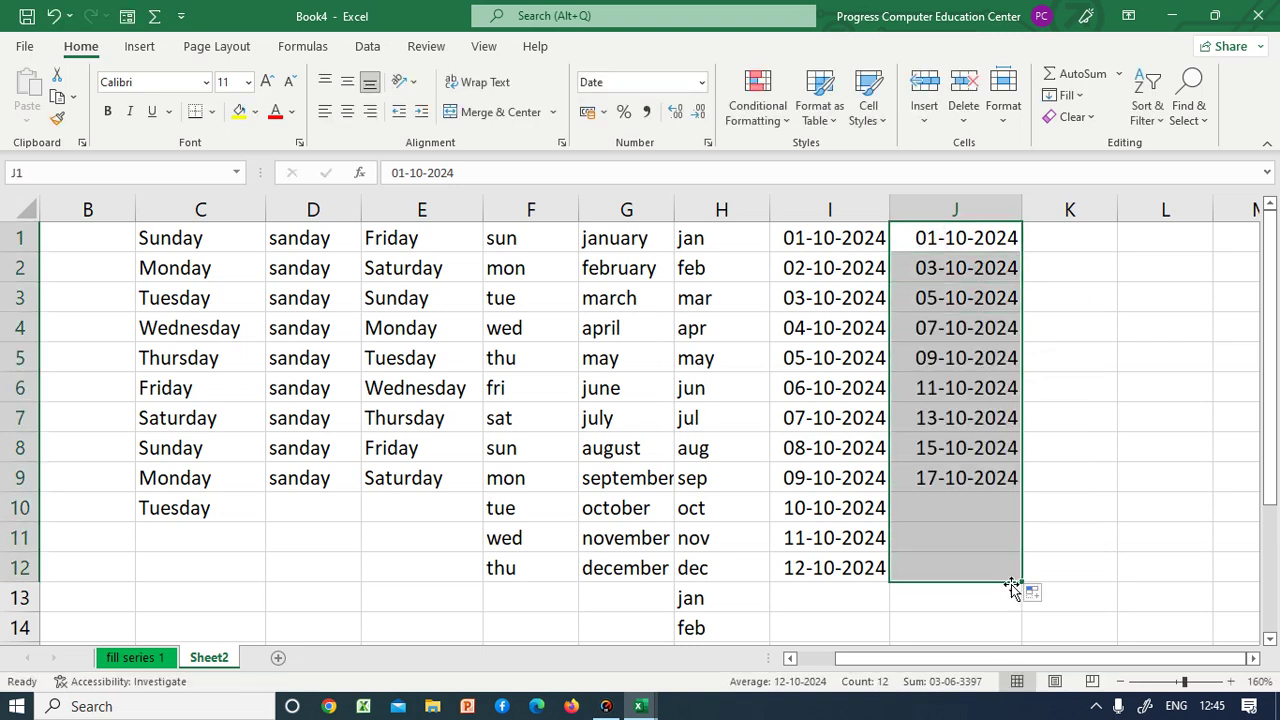
{"action": "left_click", "coordinate": [930, 248]}
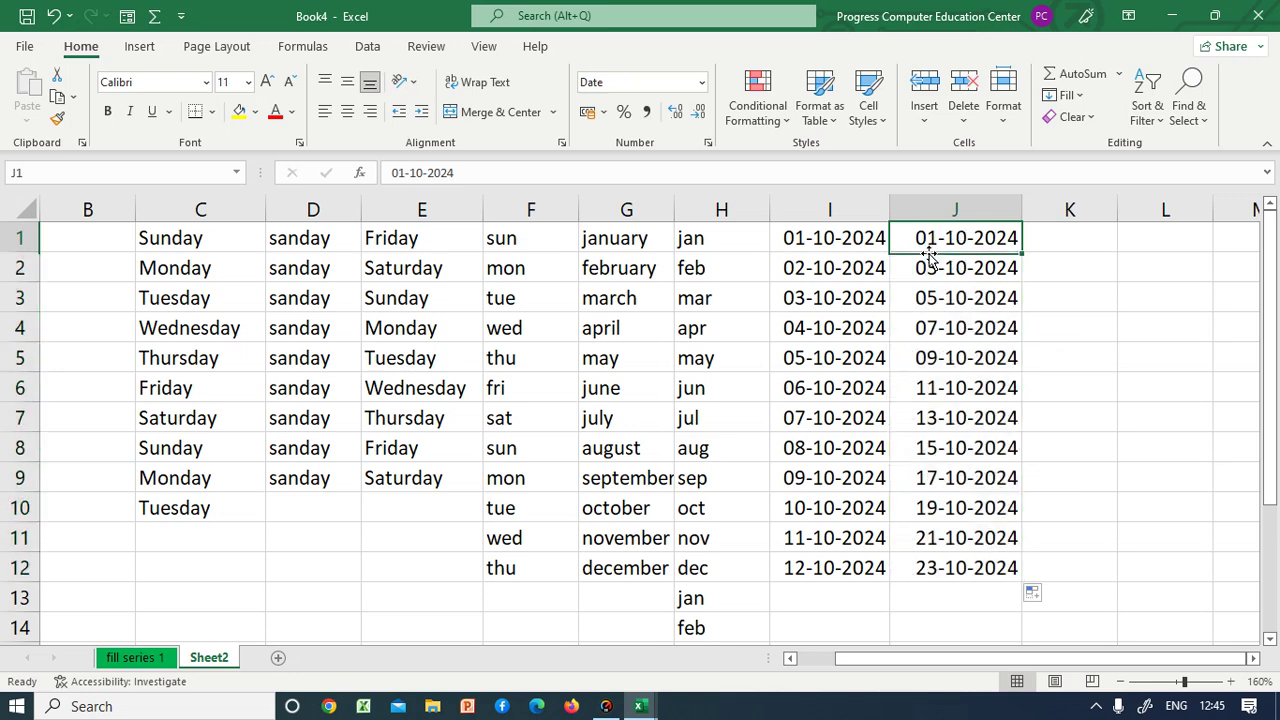
{"action": "left_click", "coordinate": [930, 275]}
{"action": "left_click", "coordinate": [929, 298]}
{"action": "left_click", "coordinate": [925, 333]}
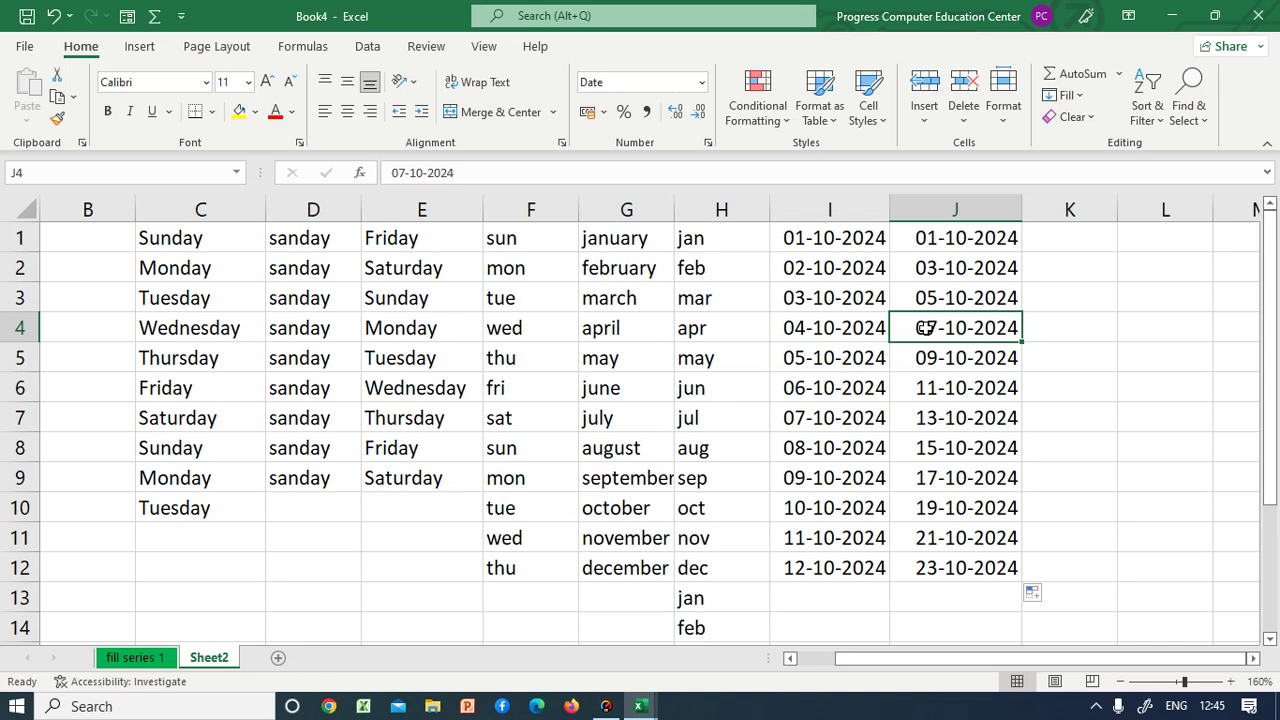
- Enter the dates 01/01/2024 in cell K1 and 01/02/2024 in cell K2
{"action": "left_click", "coordinate": [1048, 248]}
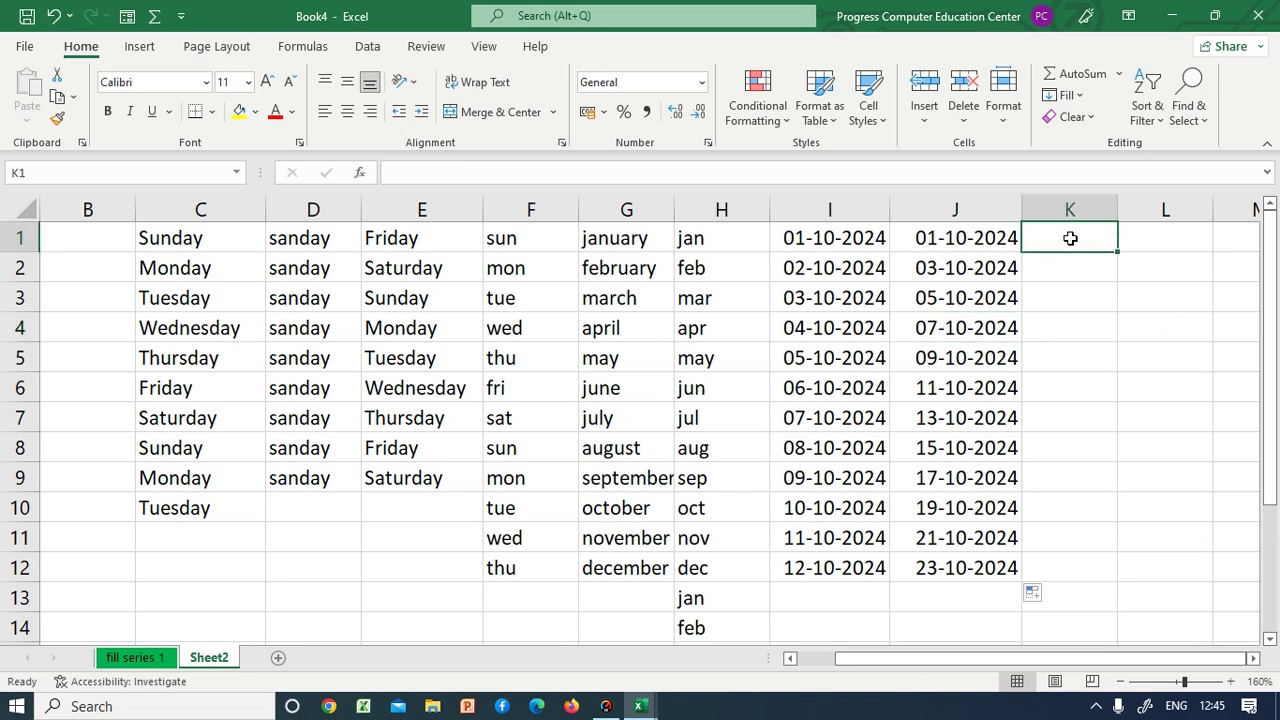
{"action": "type", "text": "01"}
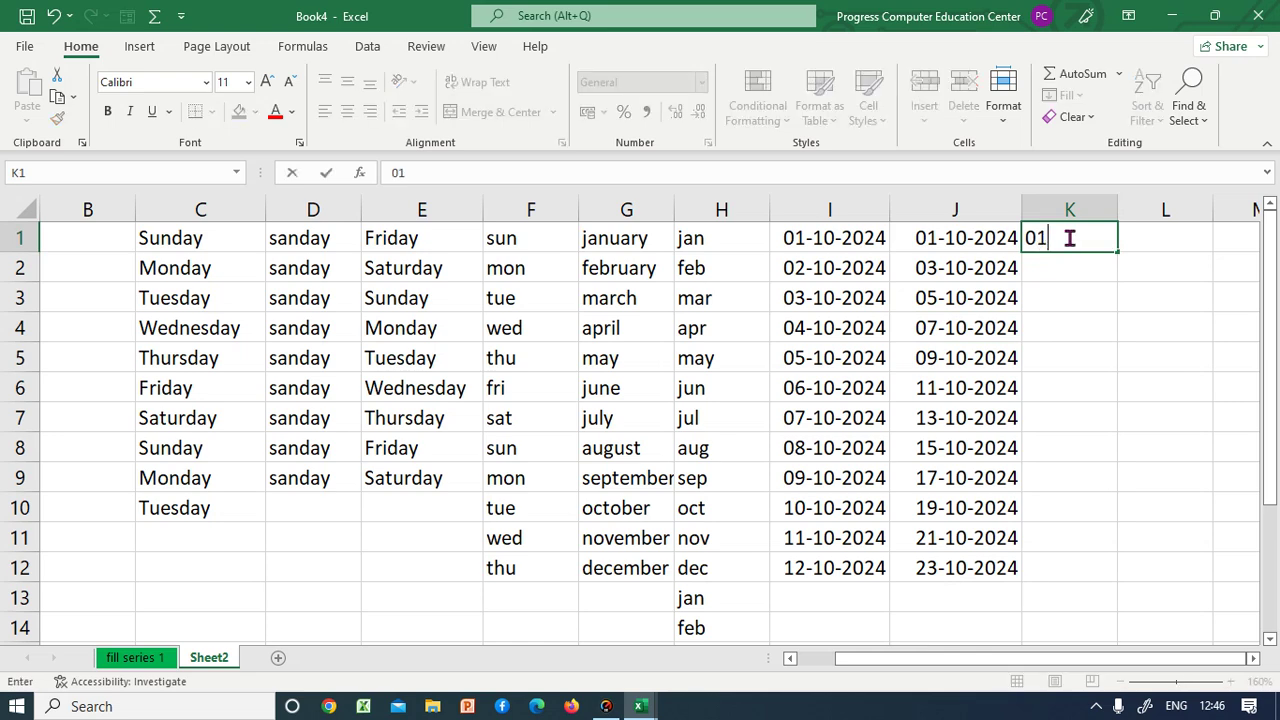
{"action": "type", "text": "/01/2024"}
{"action": "key", "text": "Return"}
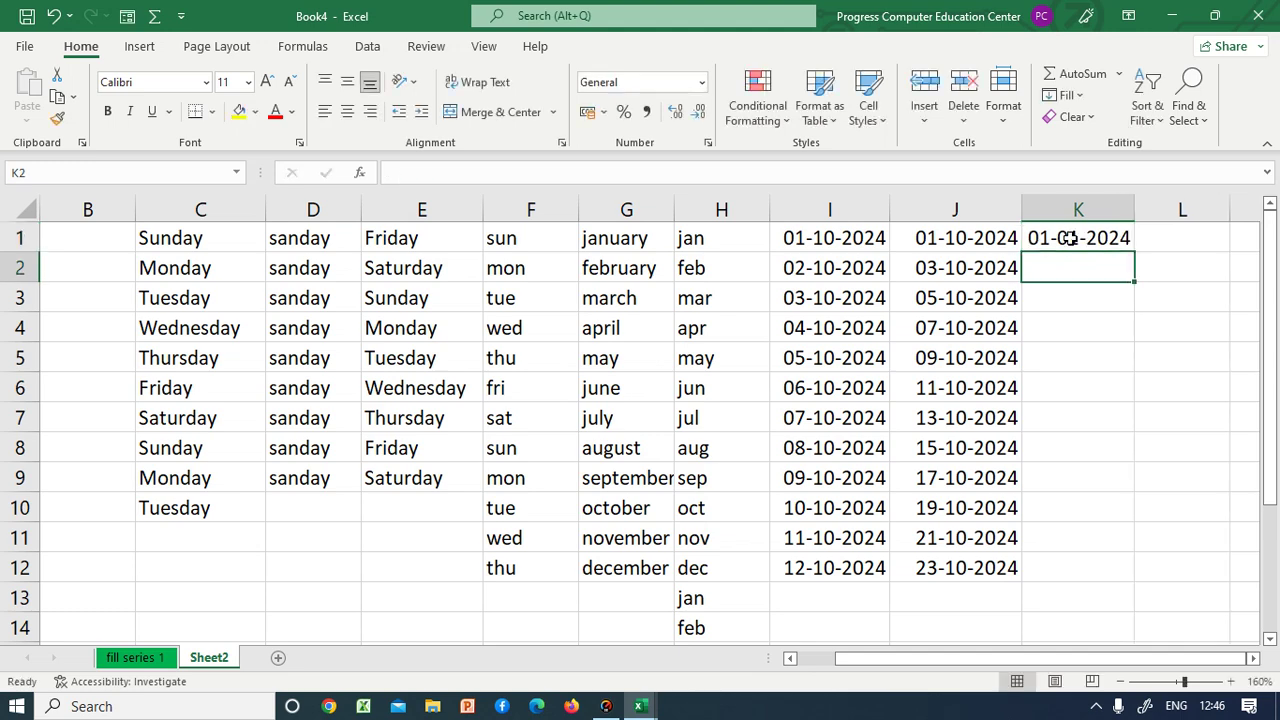
{"action": "type", "text": "01/02"}
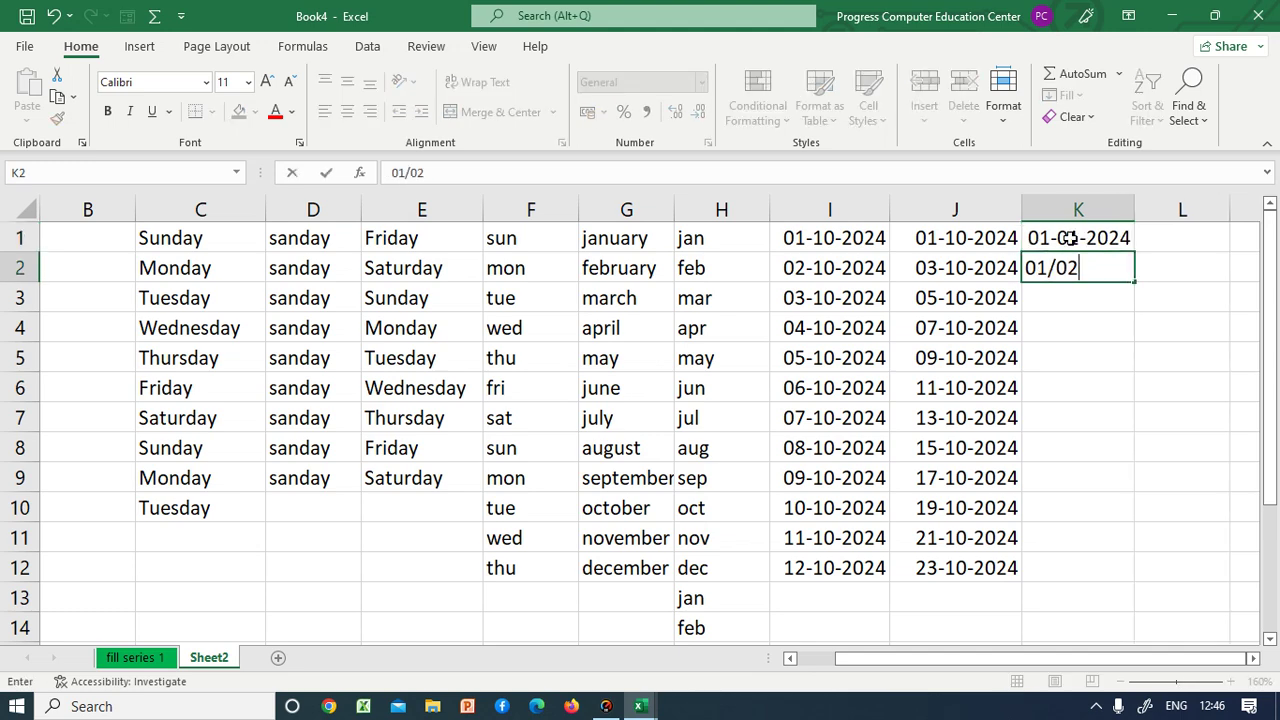
{"action": "type", "text": "/2024"}
{"action": "key", "text": "Return"}
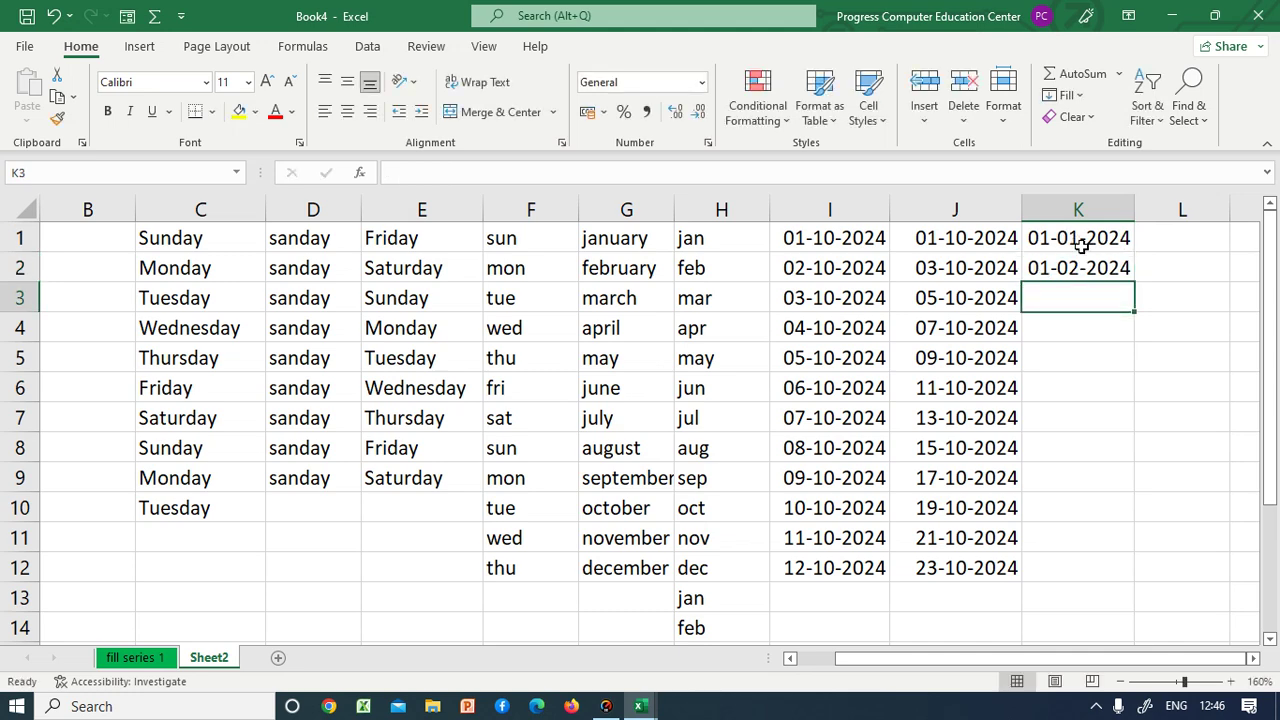
- Fill the monthly date series from cells K1 and K2 down column K to row 12
{"action": "left_click", "coordinate": [1070, 240]}
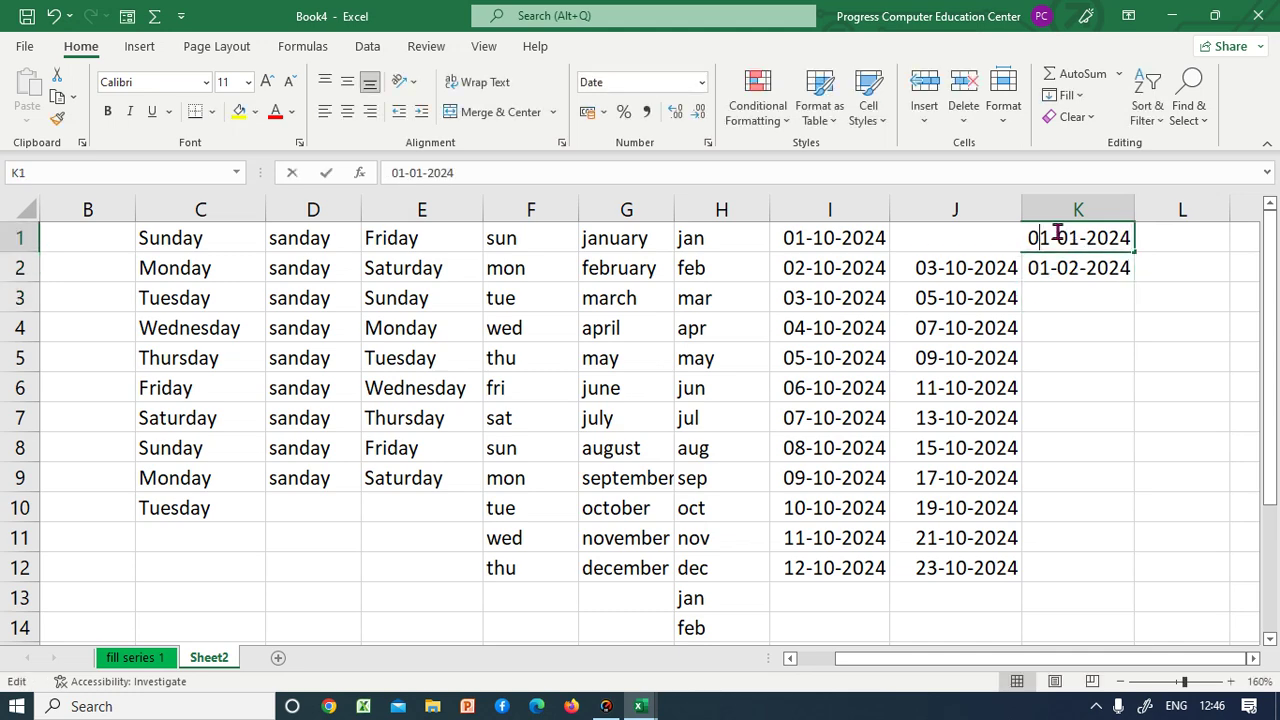
{"action": "left_click", "coordinate": [1111, 288]}
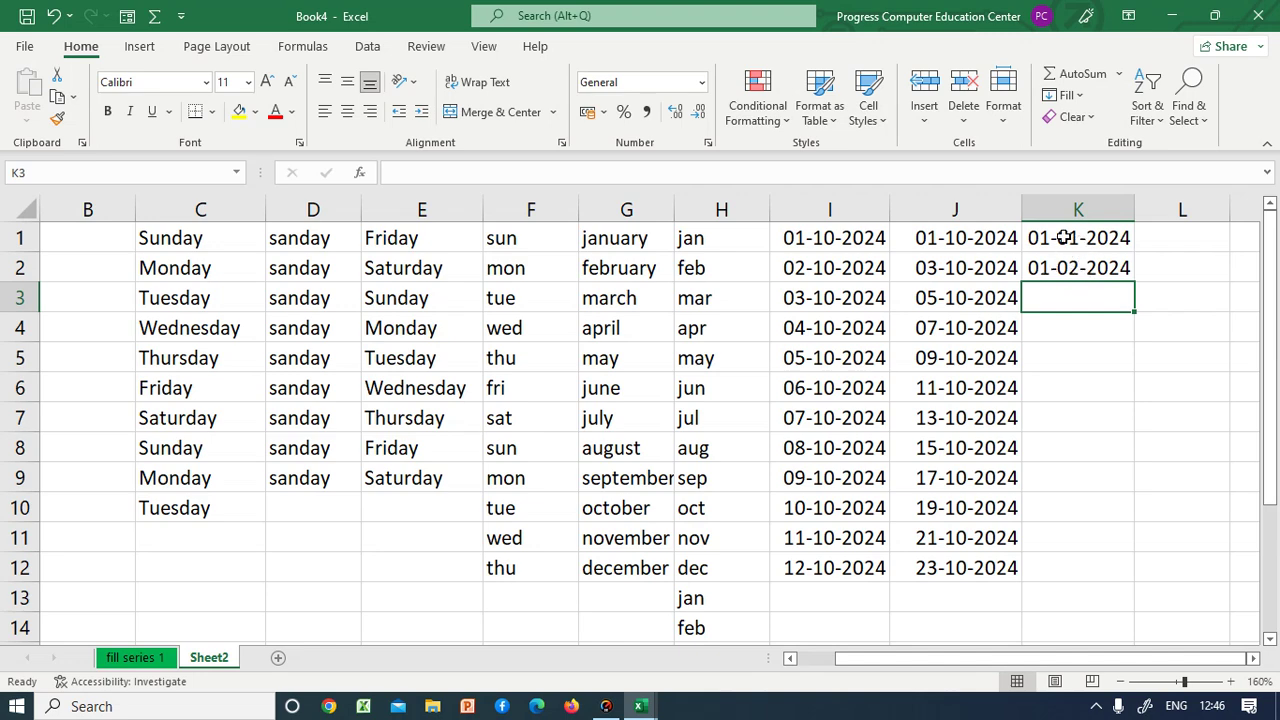
{"action": "left_click", "coordinate": [1067, 245]}
{"action": "left_click_drag", "start_coordinate": [1067, 252], "coordinate": [1137, 580]}
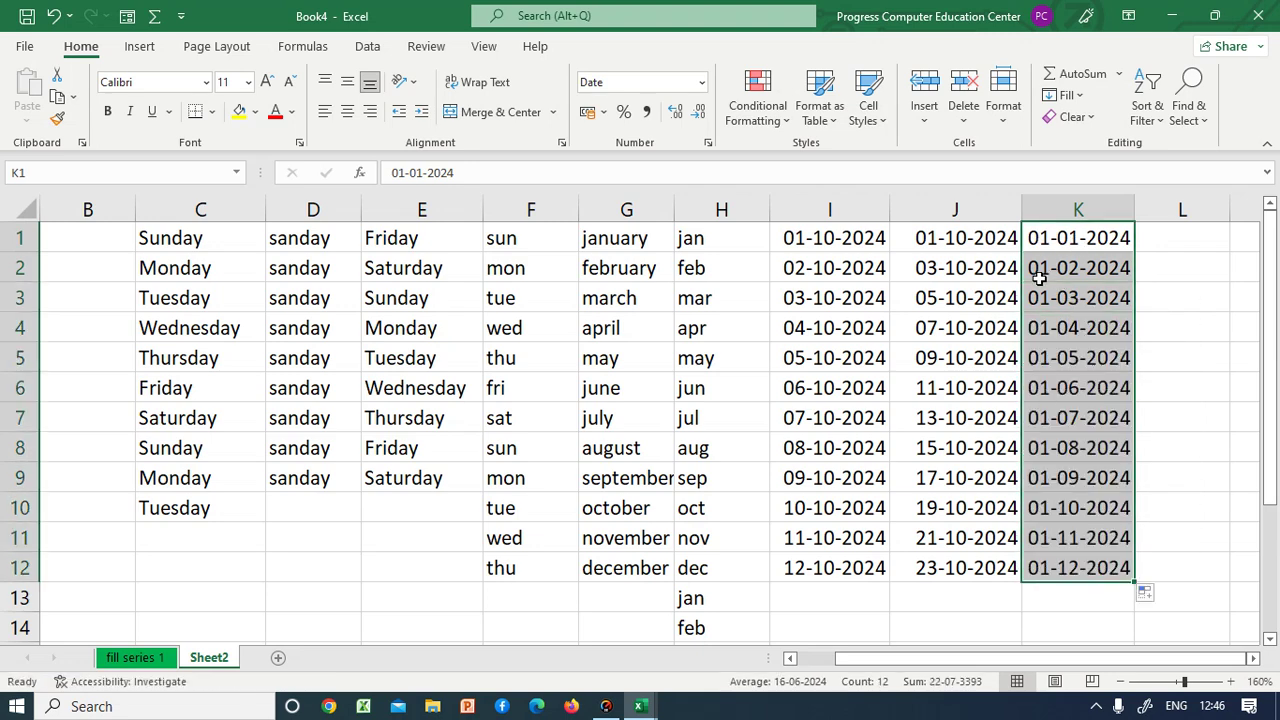
- Enter the date 01/01/2000 in cell L1
{"action": "double_click", "coordinate": [1157, 240]}
{"action": "left_click_drag", "start_coordinate": [943, 658], "coordinate": [1024, 658]}
{"action": "left_click", "coordinate": [1173, 241]}
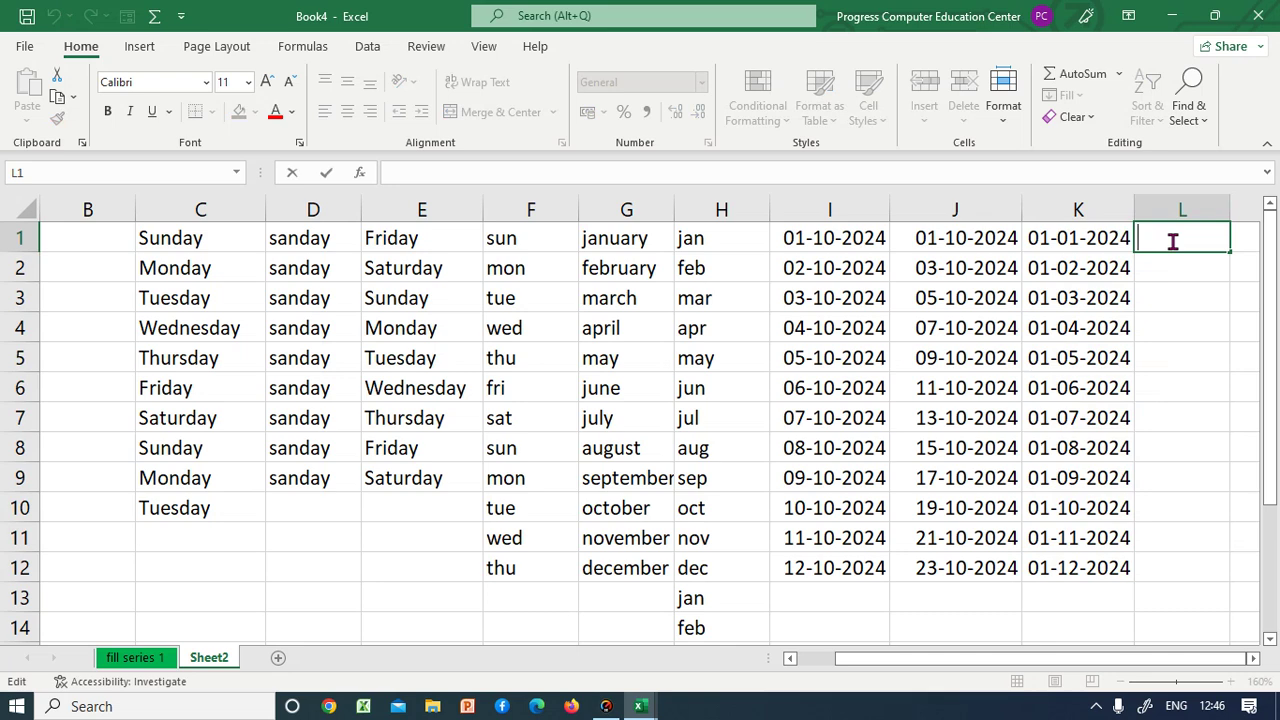
{"action": "type", "text": "01/"}
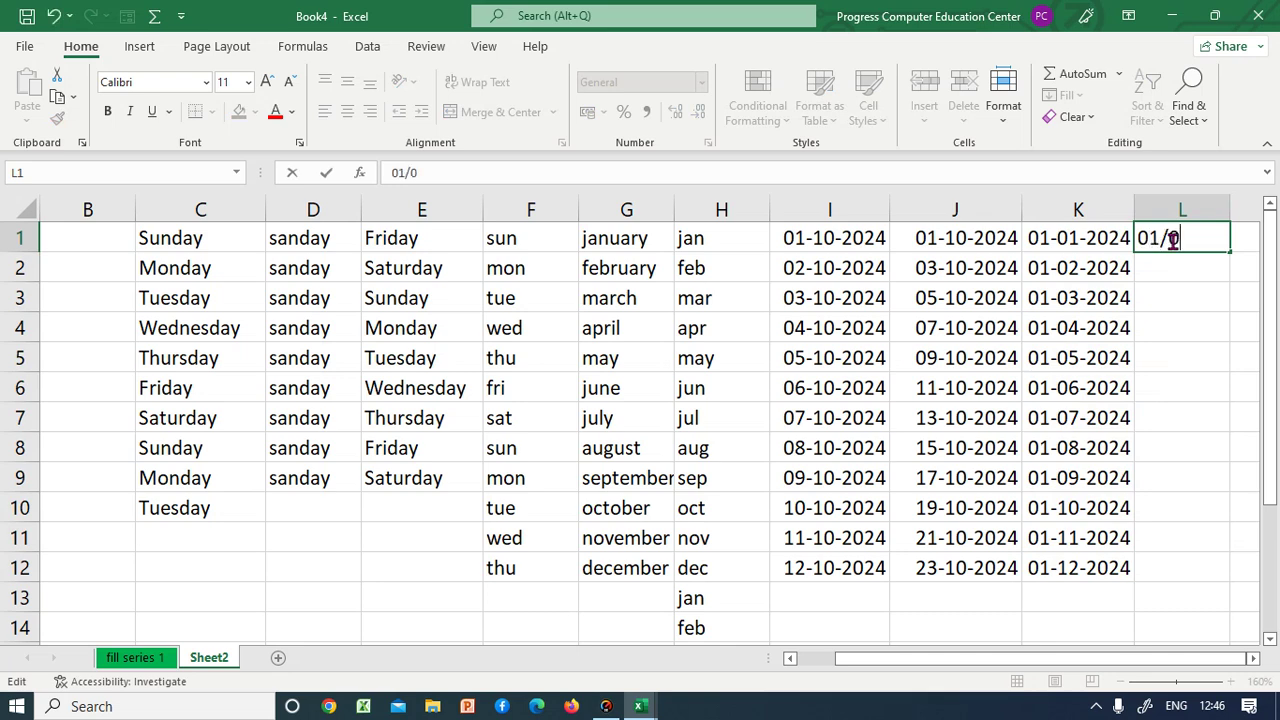
{"action": "type", "text": "0"}
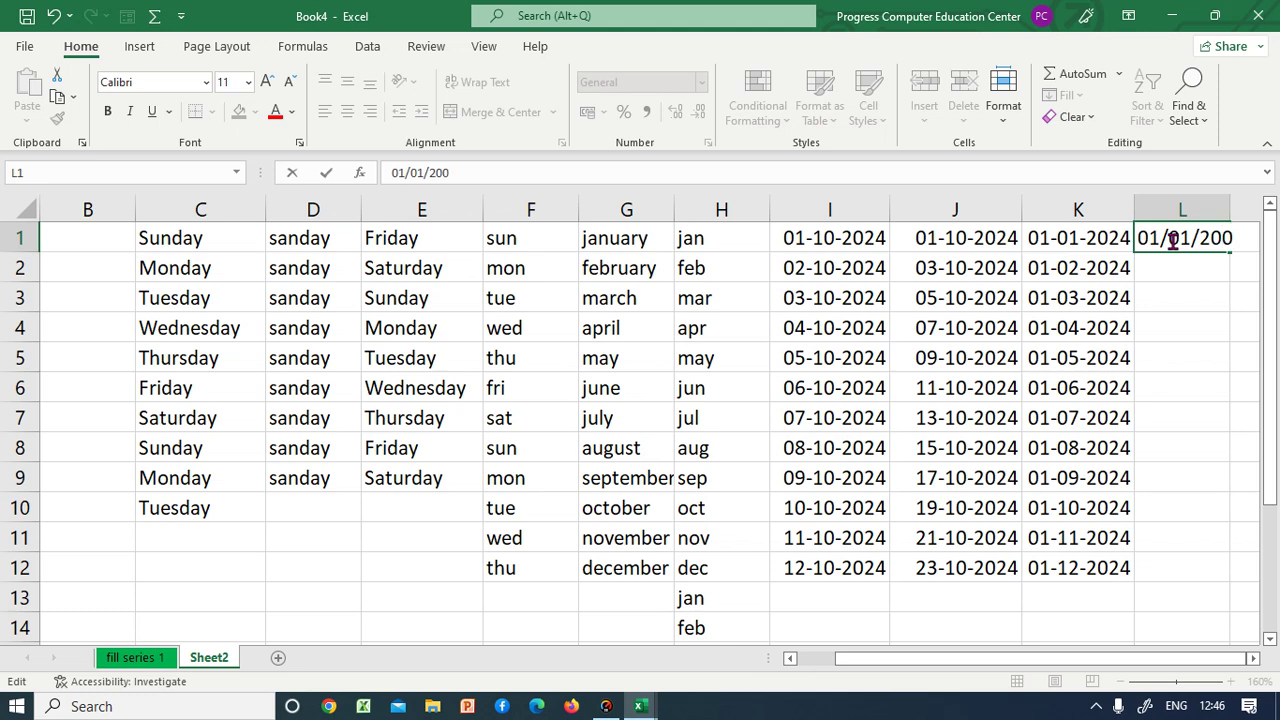
{"action": "key", "text": "Return"}
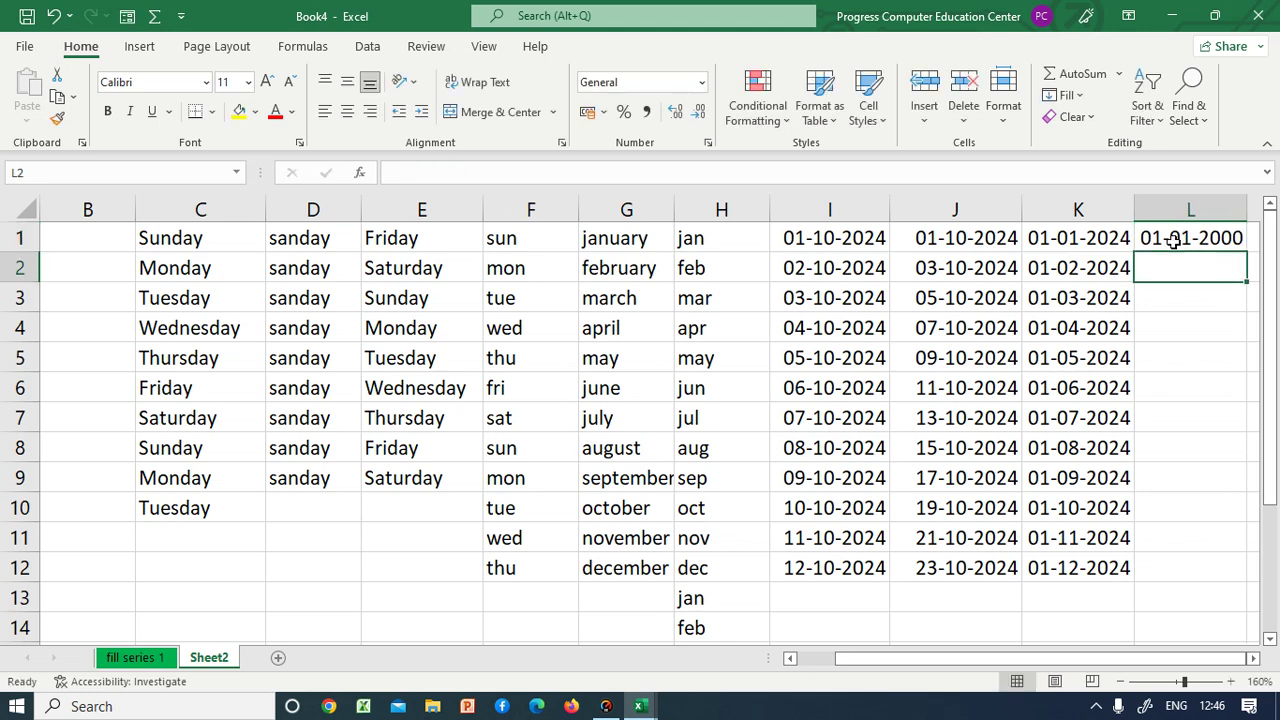
- Enter the date 01/01/2001 in cell L2
{"action": "type", "text": "01/01"}
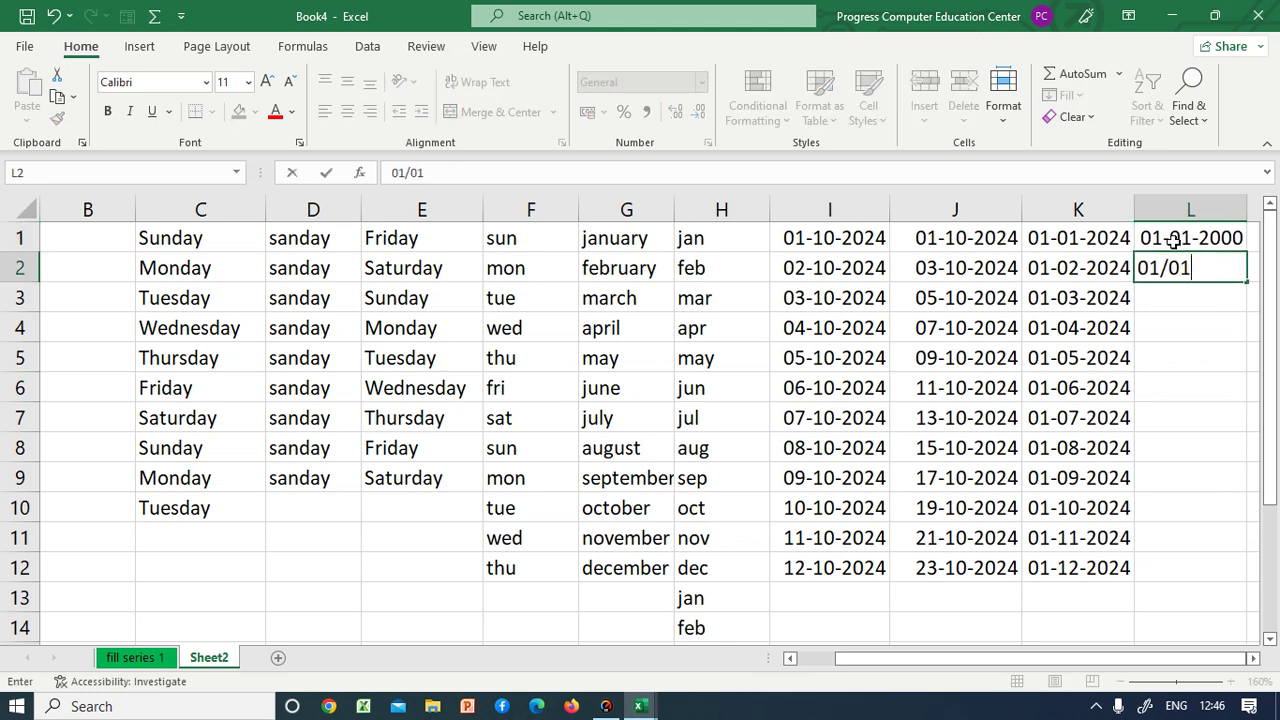
{"action": "type", "text": "/2001"}
{"action": "key", "text": "Return"}
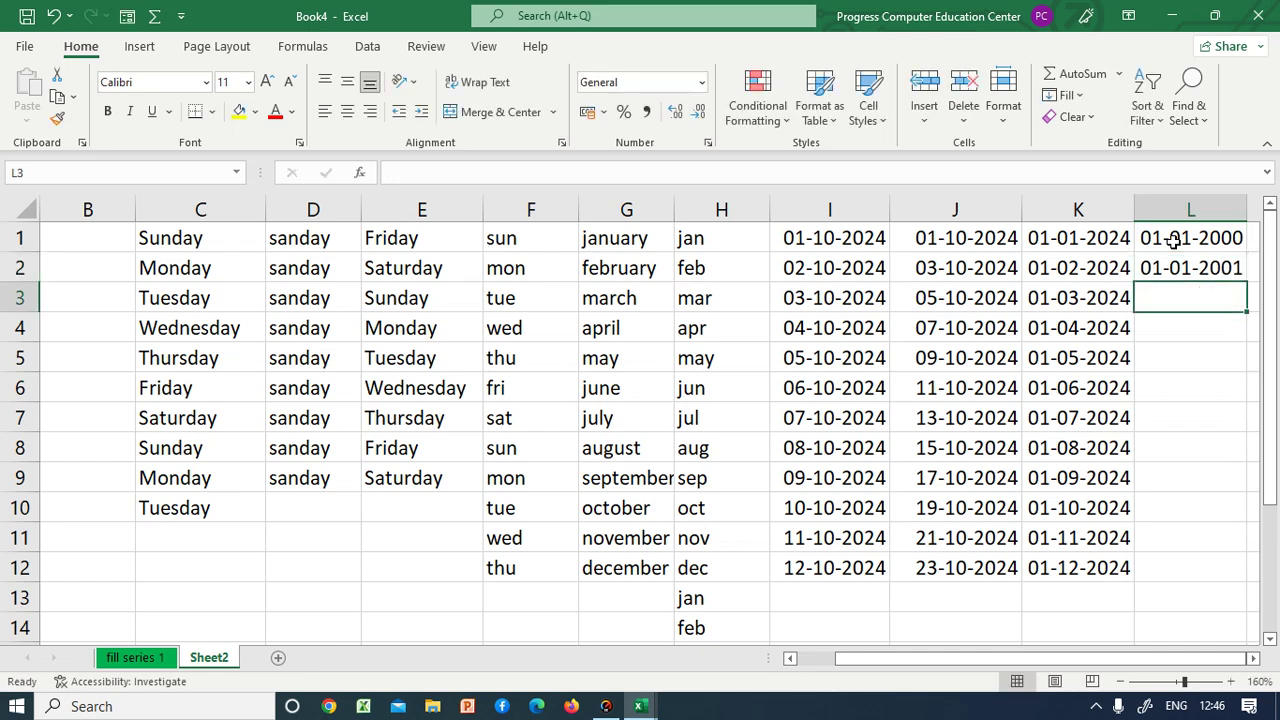
- Fill the yearly date series from cells L1 and L2 down column L to row 12
{"action": "left_click", "coordinate": [1193, 361]}
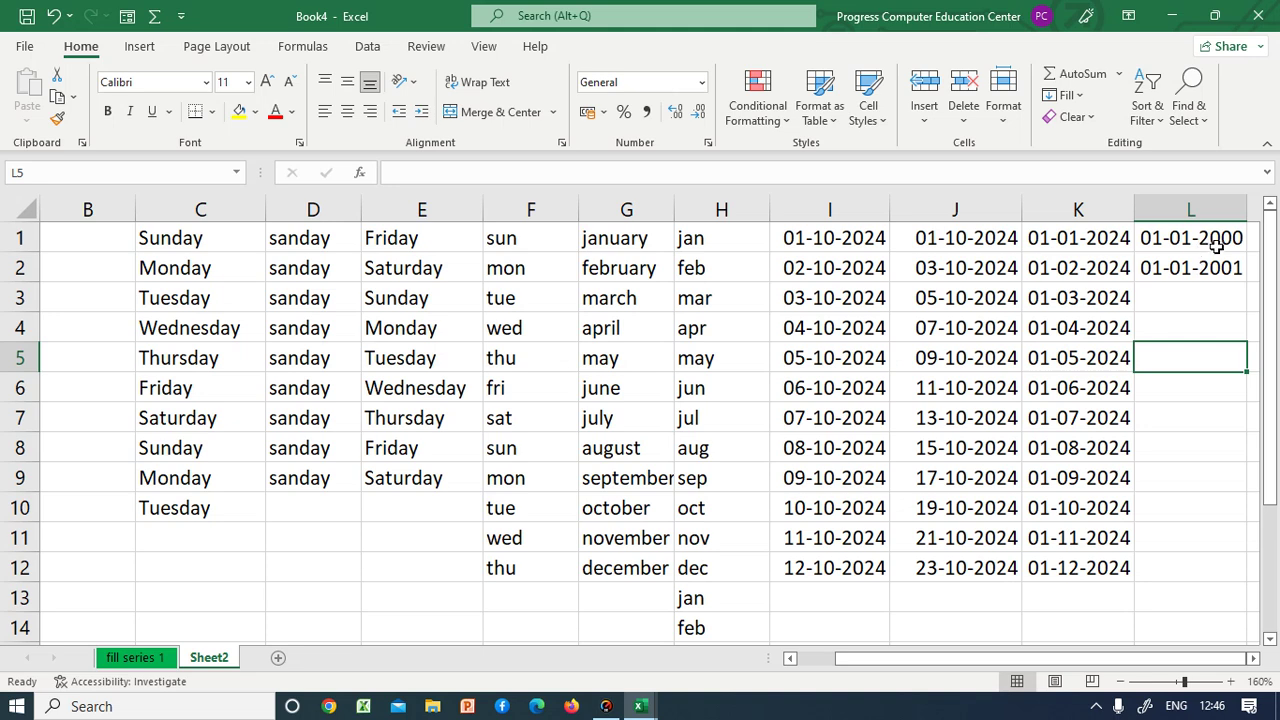
{"action": "left_click_drag", "start_coordinate": [1180, 243], "coordinate": [1233, 574]}
{"action": "left_click", "coordinate": [1187, 272]}
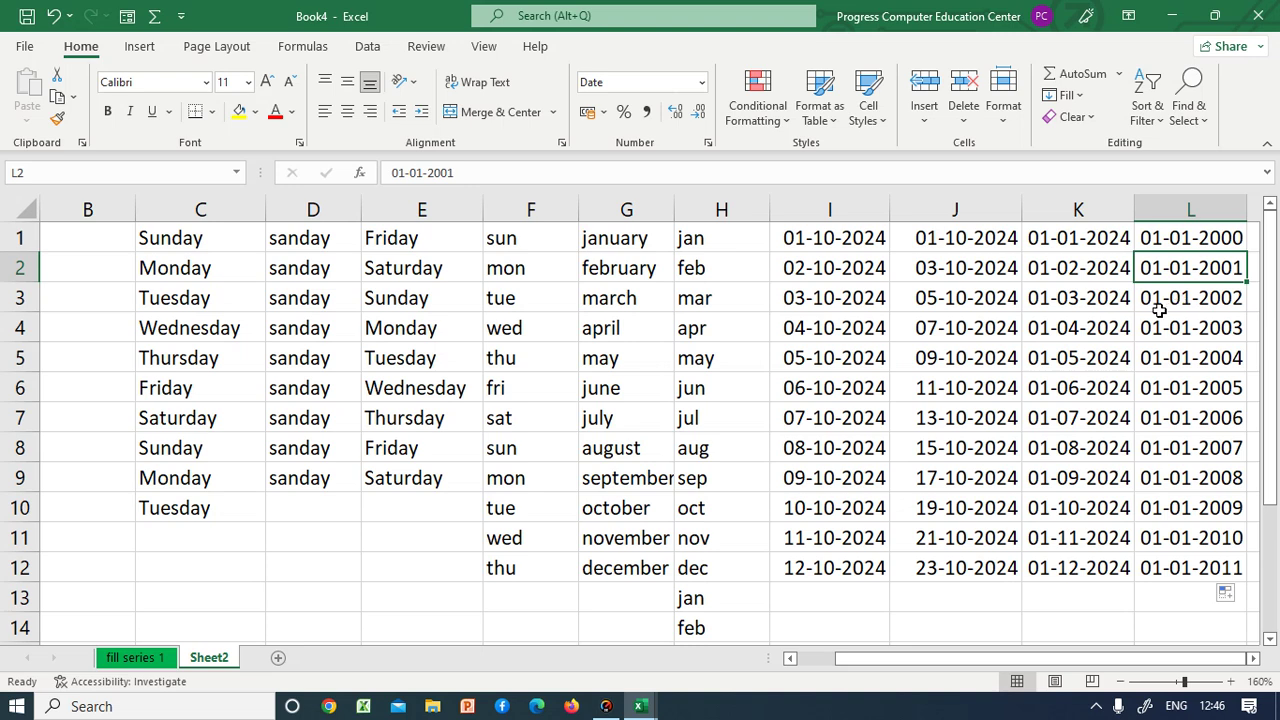
{"action": "double_click", "coordinate": [1160, 305]}
{"action": "double_click", "coordinate": [1181, 330]}
{"action": "left_click", "coordinate": [1208, 363]}
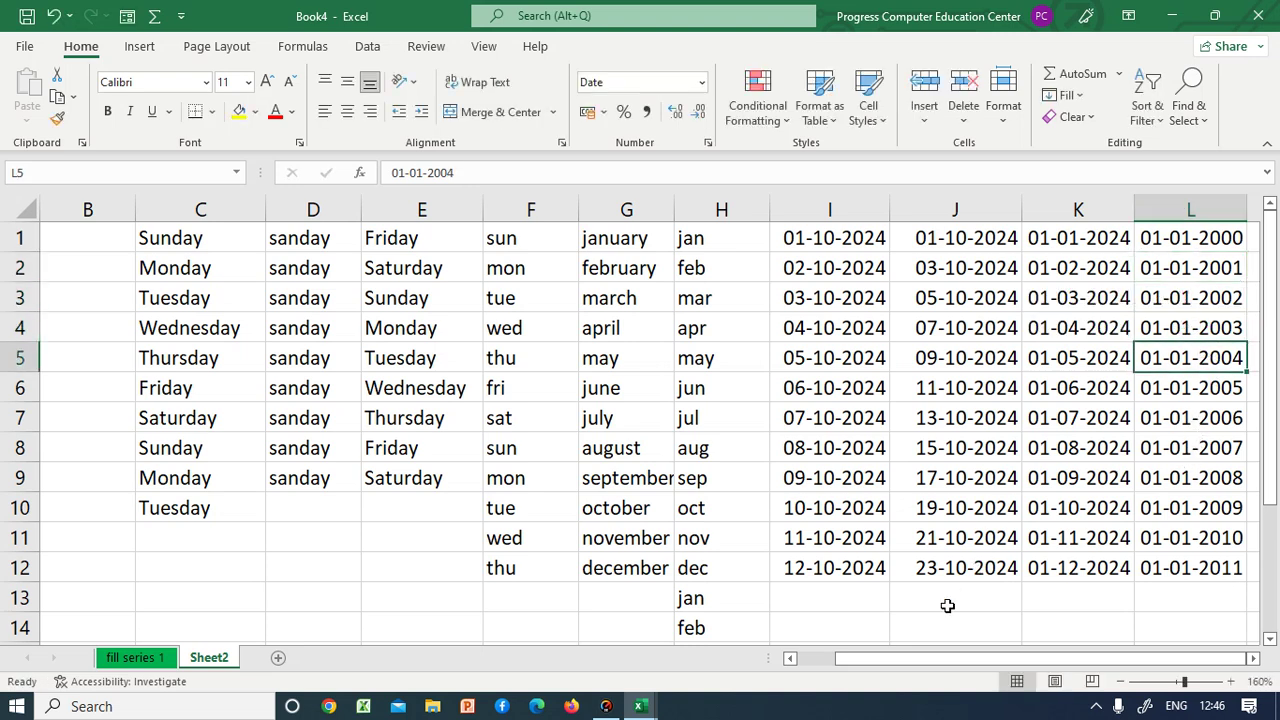
- Review the number series on the fill series 1 sheet, then return to Sheet2
{"action": "left_click_drag", "start_coordinate": [914, 660], "coordinate": [848, 663]}
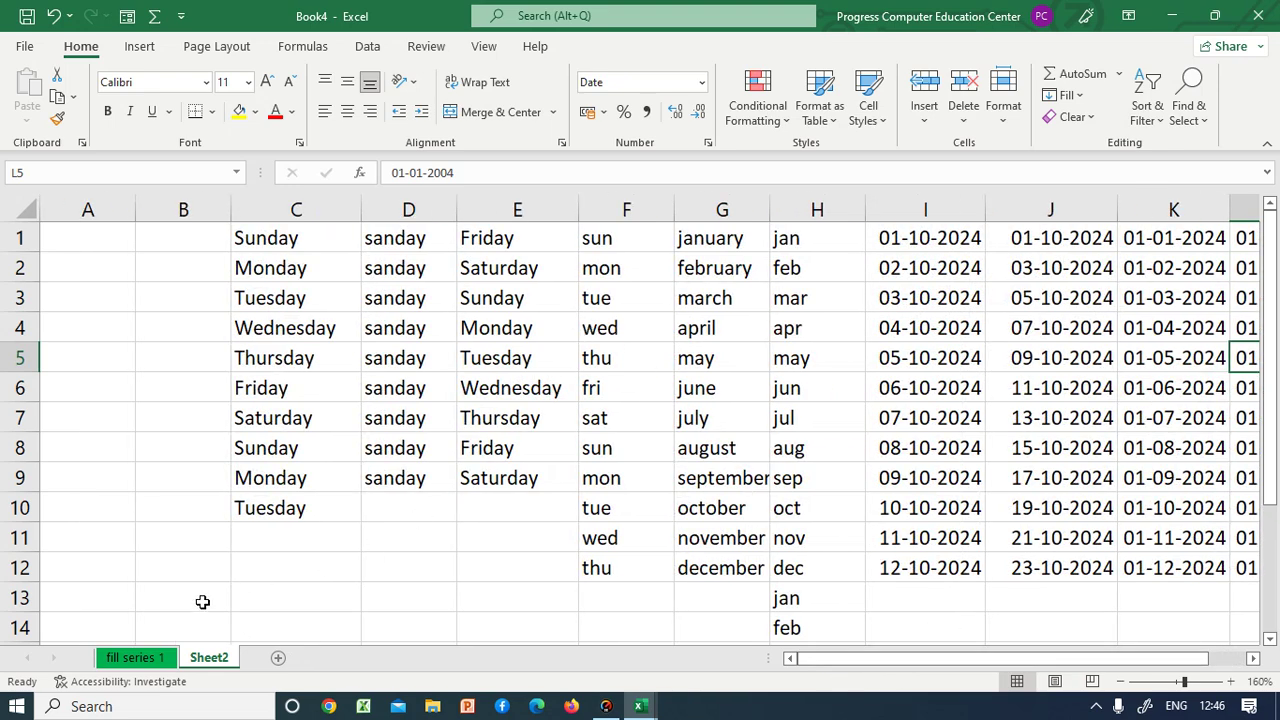
{"action": "left_click", "coordinate": [145, 664]}
{"action": "left_click_drag", "start_coordinate": [250, 325], "coordinate": [545, 375]}
{"action": "left_click", "coordinate": [209, 658]}
{"action": "left_click", "coordinate": [150, 660]}
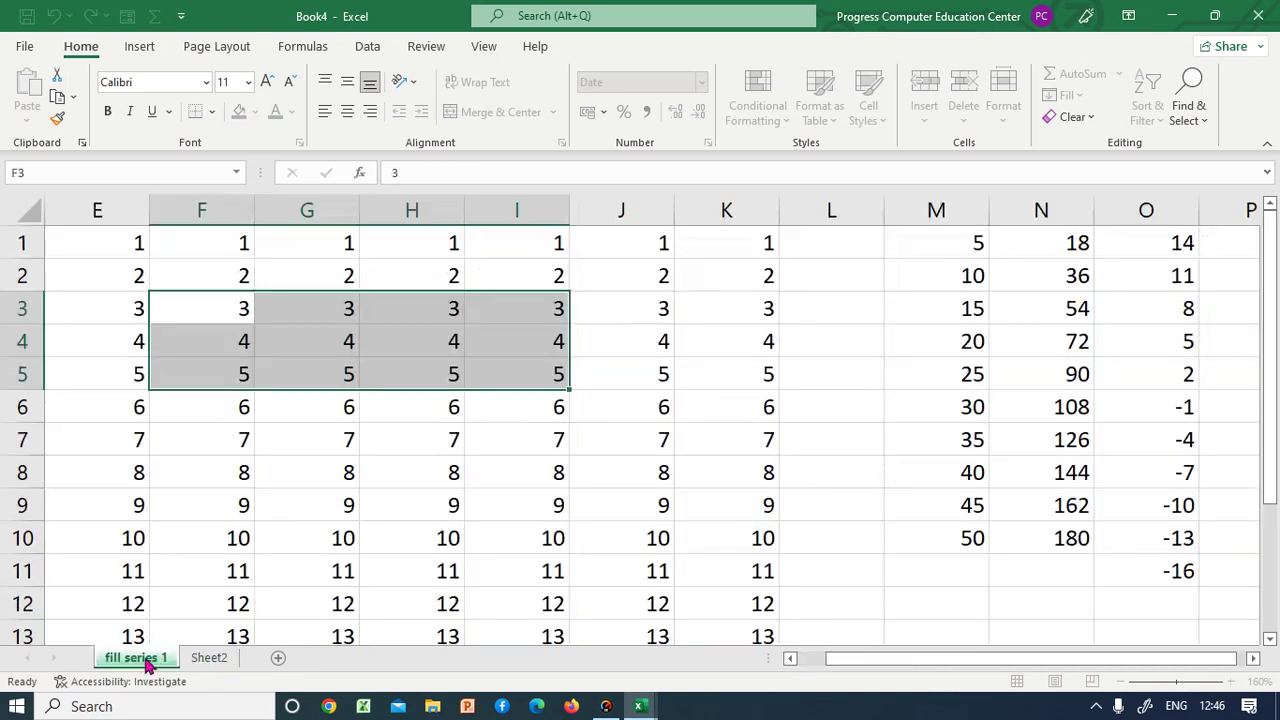
{"action": "left_click", "coordinate": [209, 658]}
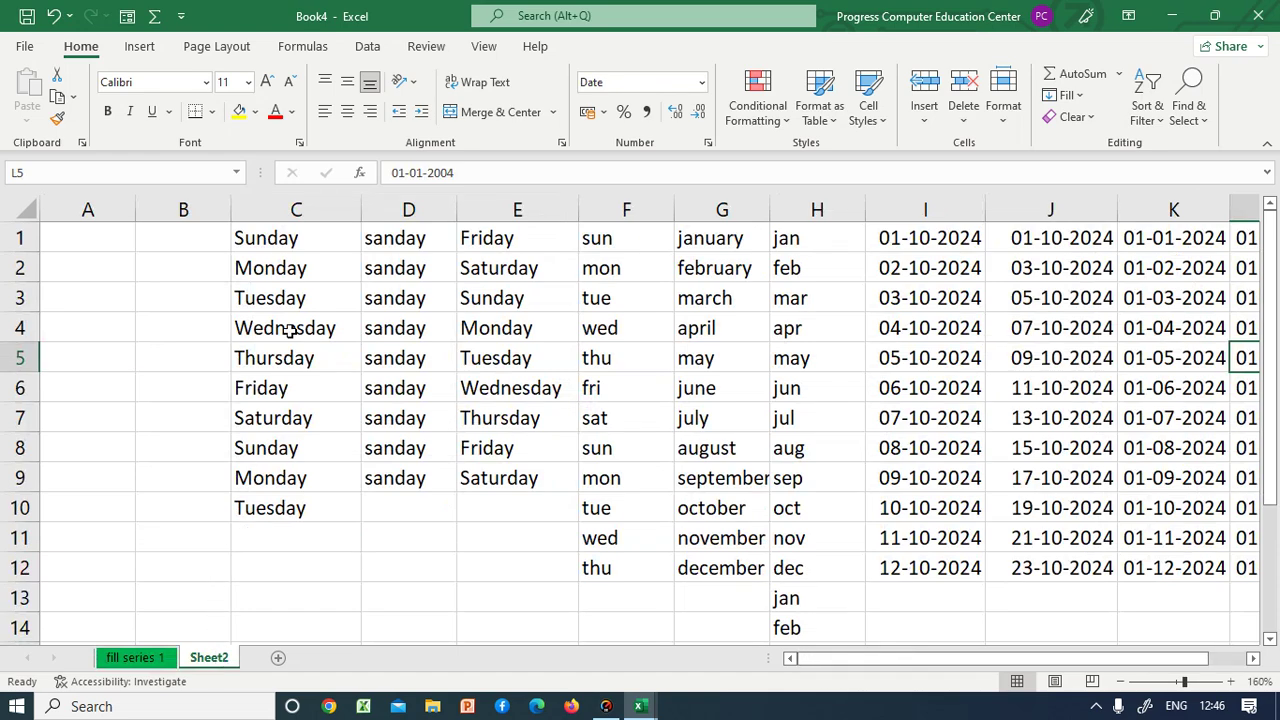
- Examine the filled weekday, month and date series in columns C, D, G, I and J of Sheet2
{"action": "left_click_drag", "start_coordinate": [268, 245], "coordinate": [290, 362]}
{"action": "left_click_drag", "start_coordinate": [405, 243], "coordinate": [426, 363]}
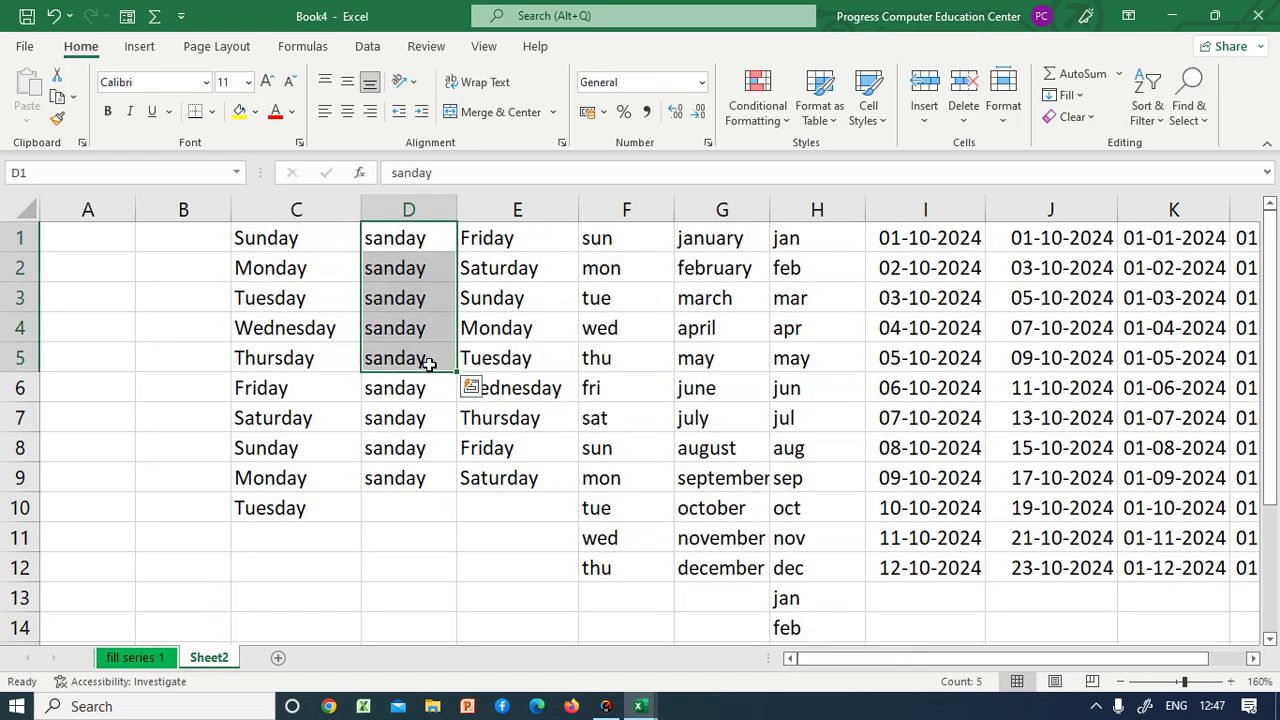
{"action": "left_click_drag", "start_coordinate": [903, 235], "coordinate": [929, 414]}
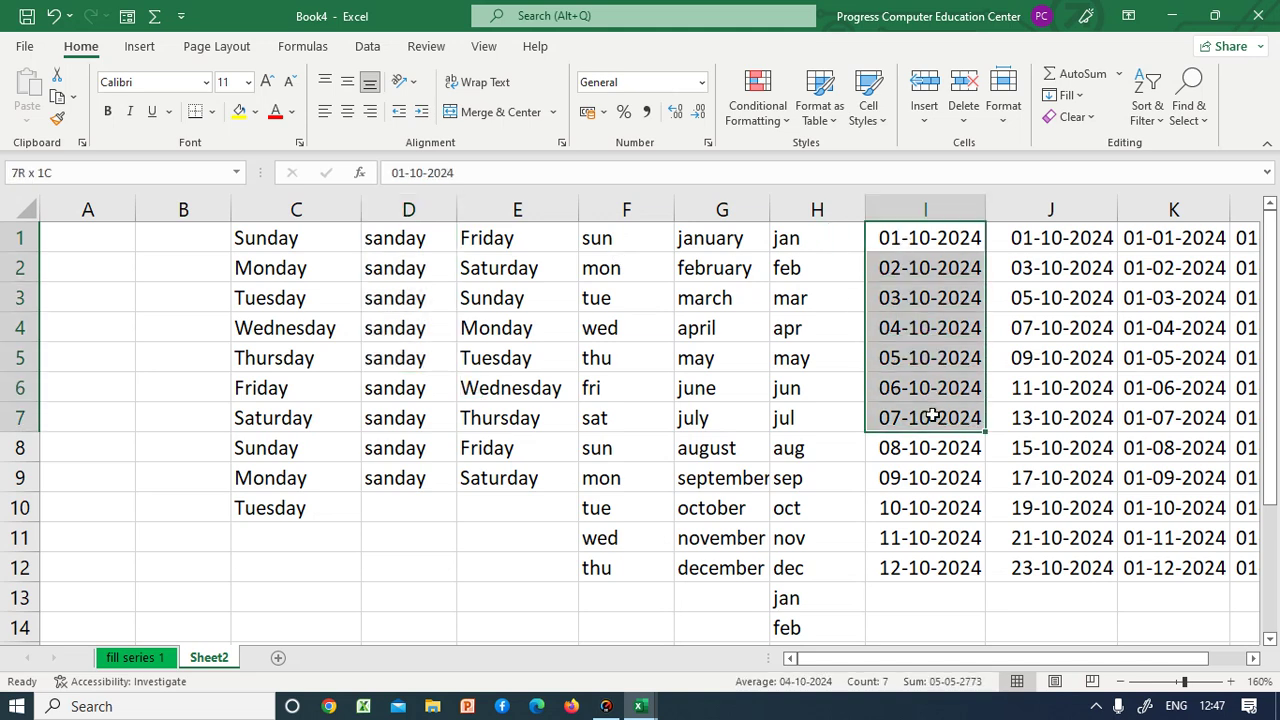
{"action": "left_click_drag", "start_coordinate": [1031, 238], "coordinate": [1055, 418]}
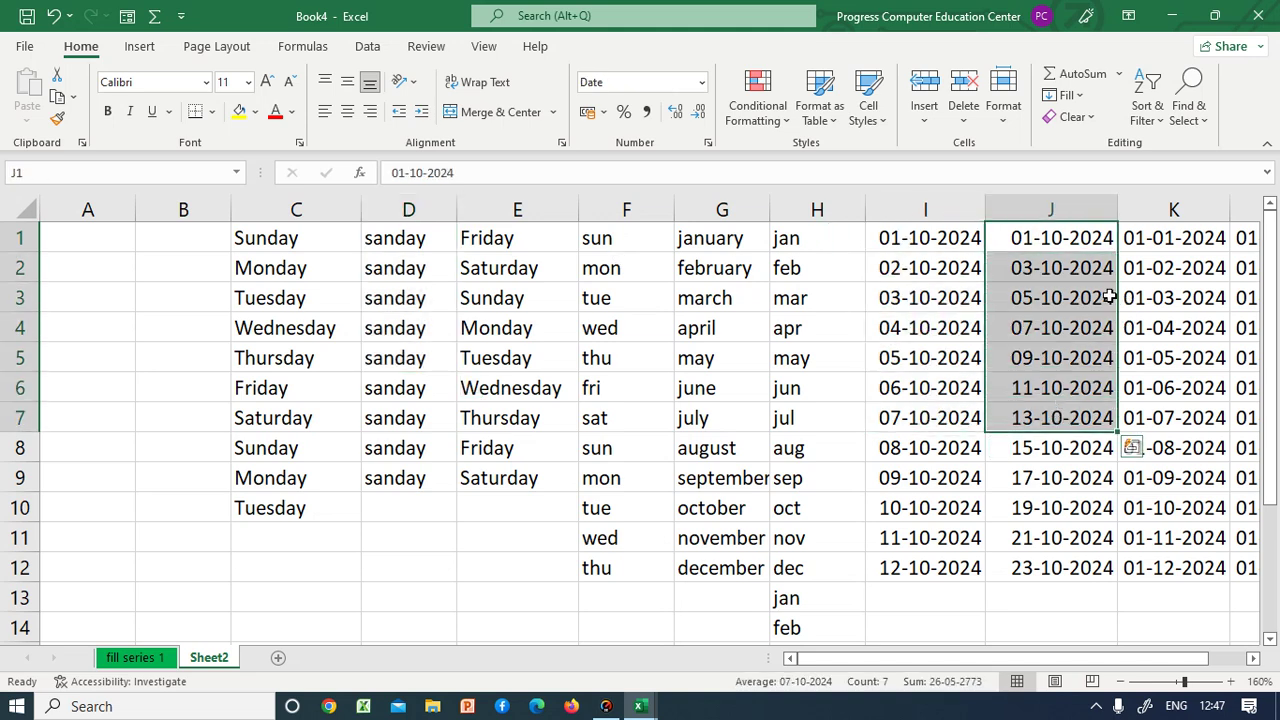
{"action": "left_click_drag", "start_coordinate": [712, 238], "coordinate": [724, 392]}
{"action": "left_click", "coordinate": [948, 288]}
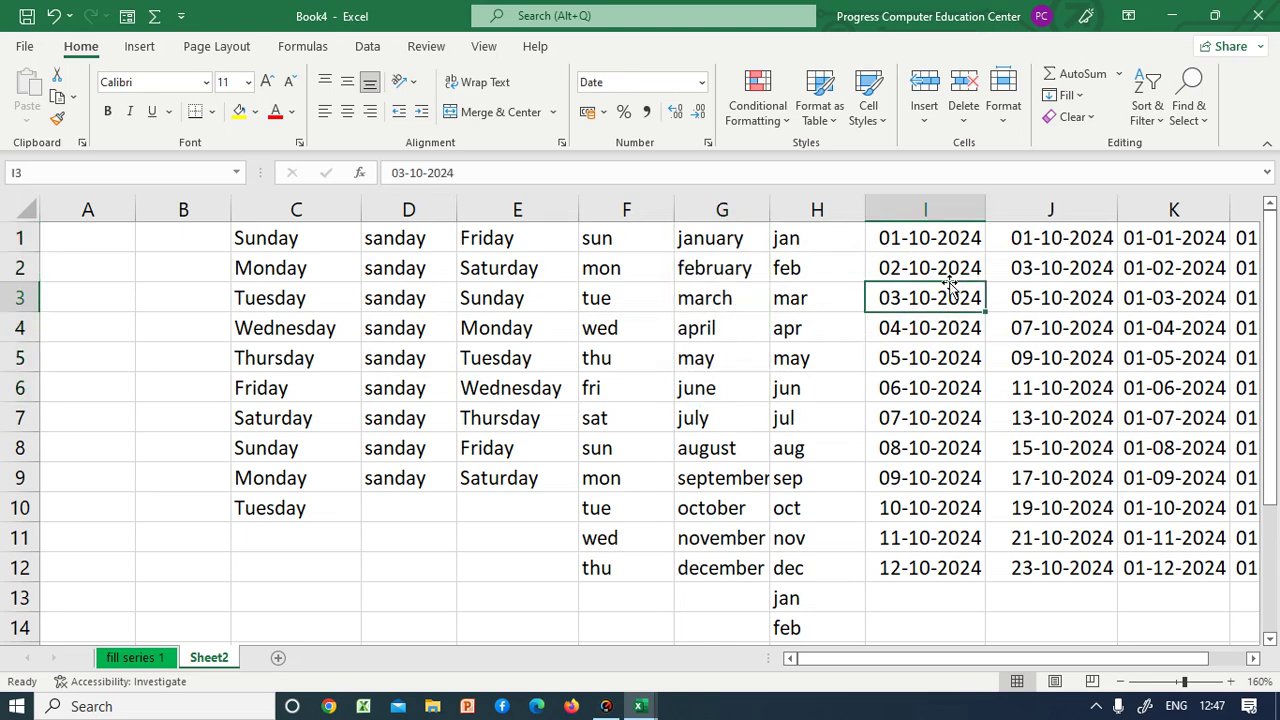
{"action": "scroll", "coordinate": [472, 443], "scroll_direction": "down", "scroll_amount": 2}
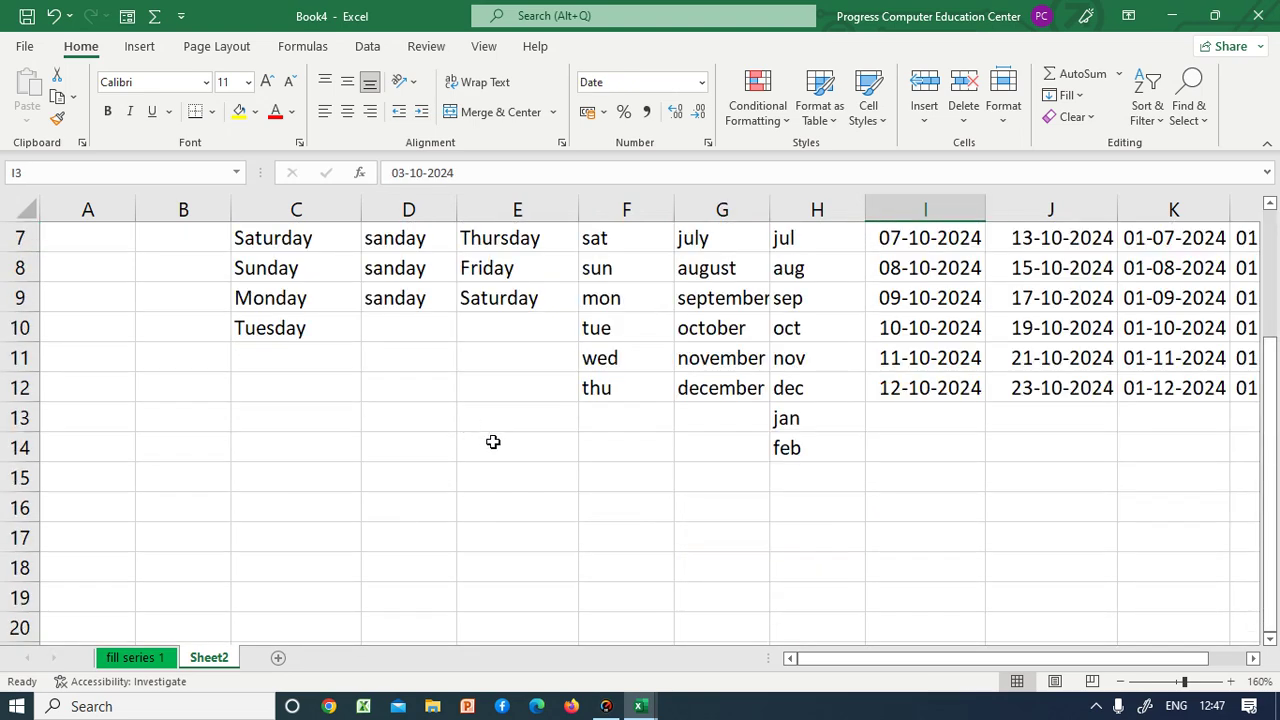
{"action": "scroll", "coordinate": [472, 443], "scroll_direction": "up", "scroll_amount": 2}
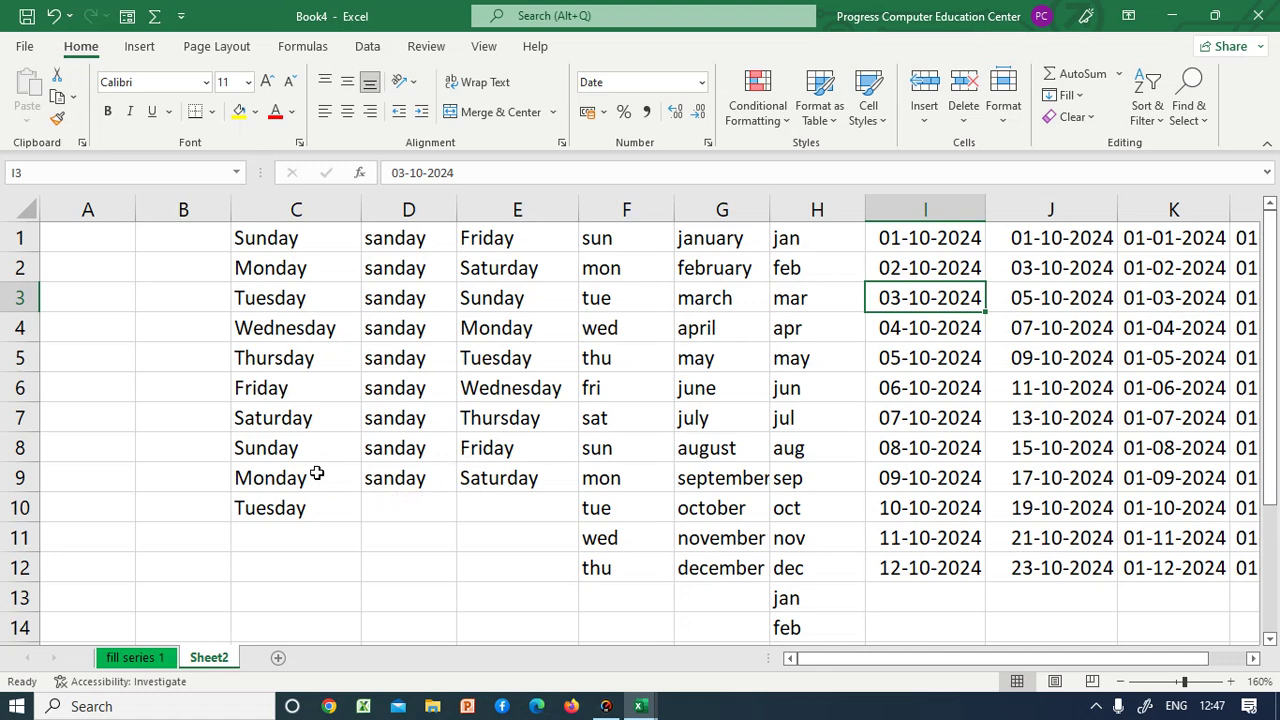
- Add a new worksheet after Sheet2 and switch back to Sheet2
{"action": "left_click", "coordinate": [280, 658]}
{"action": "left_click", "coordinate": [214, 658]}
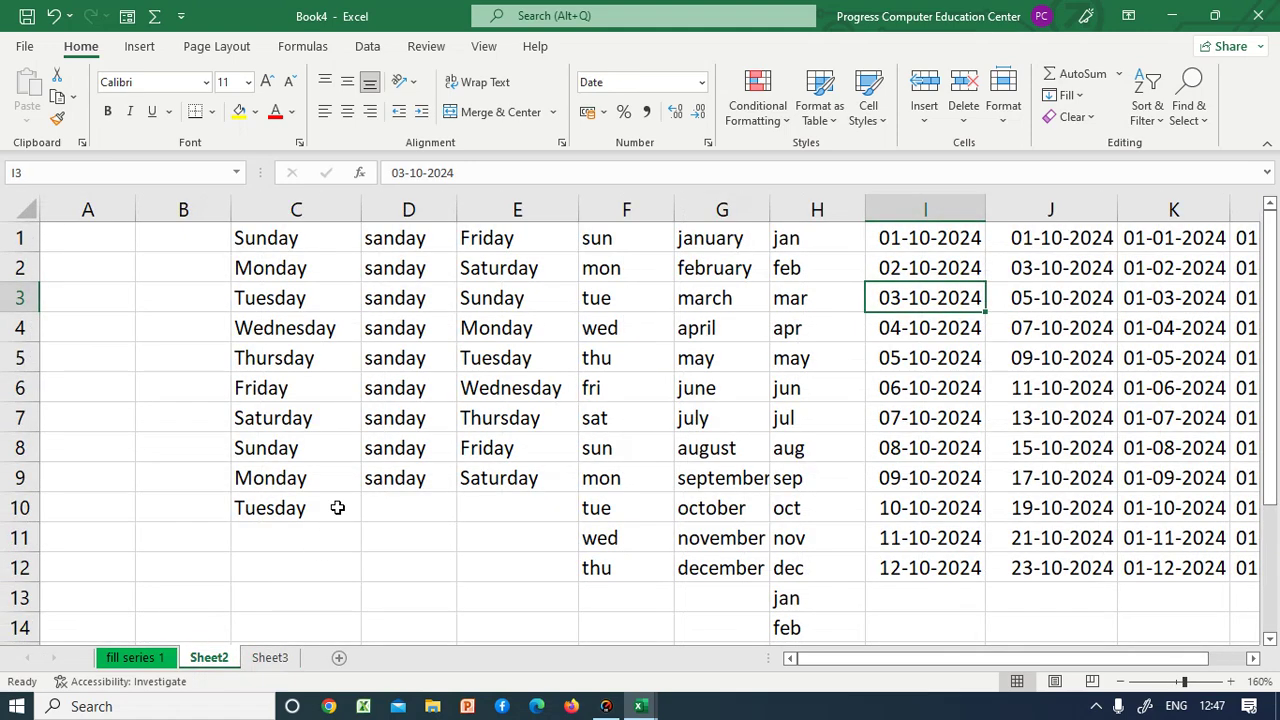